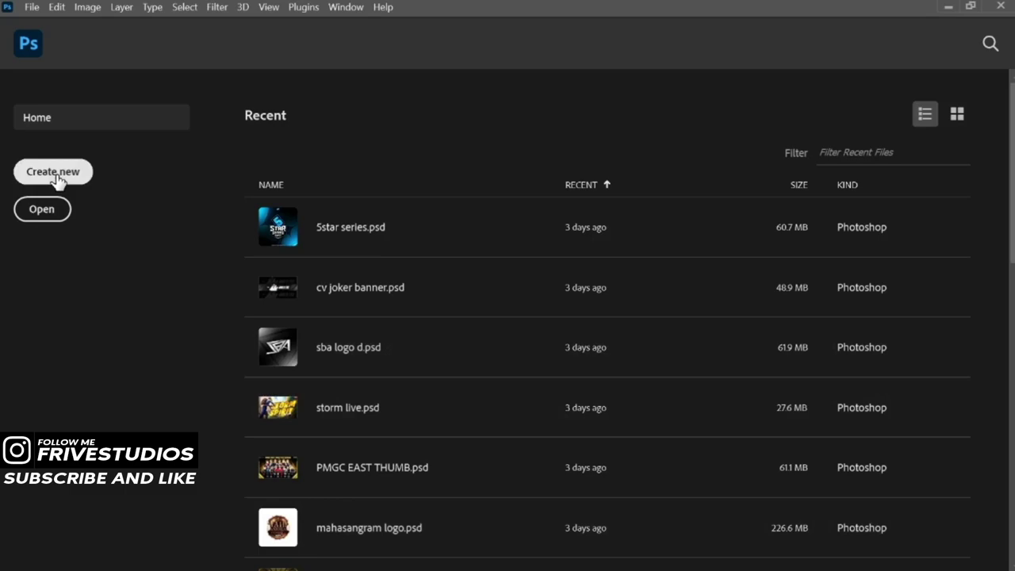
- Create a 3840×2160 document and fill its Background with pure black
click(54, 175)
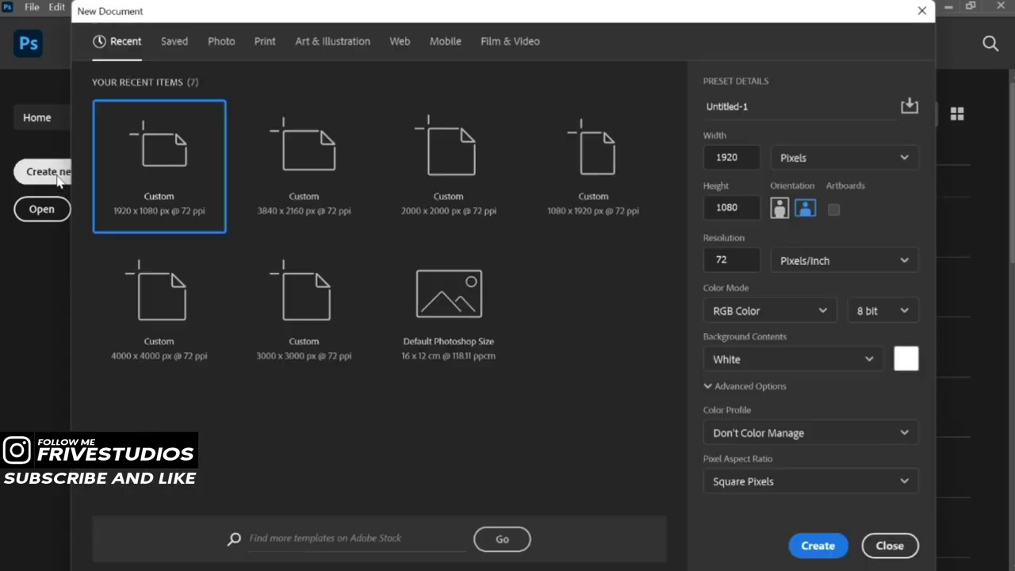
click(731, 157)
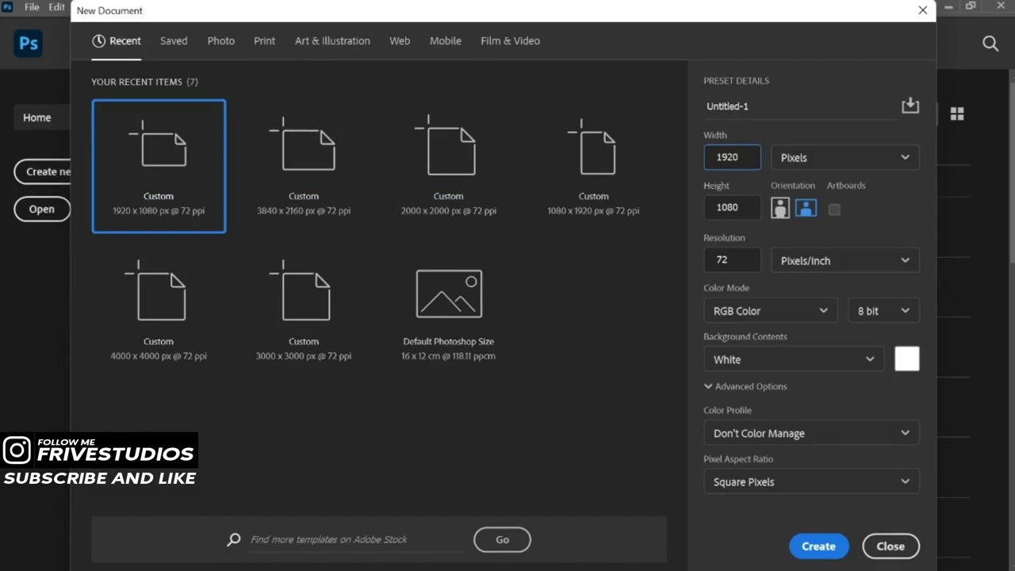
text(3840)
key(Tab)
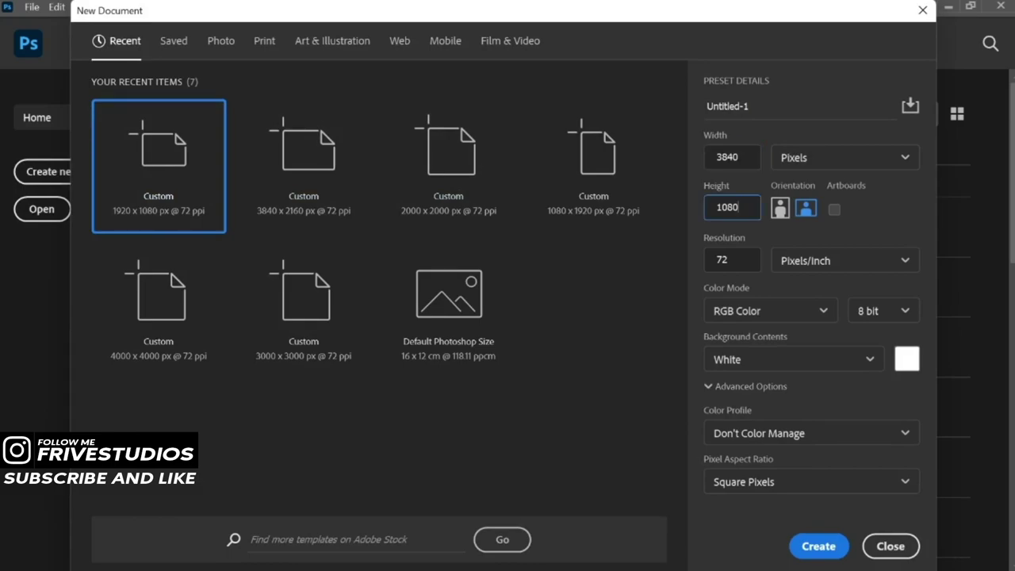
text(*2)
key(Return)
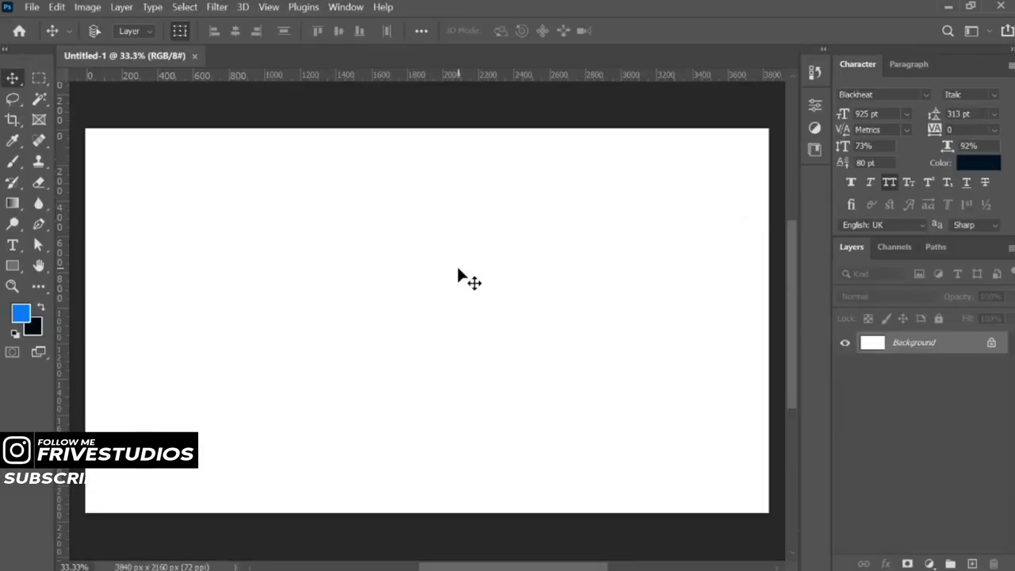
key(ctrl+BackSpace)
key(d)
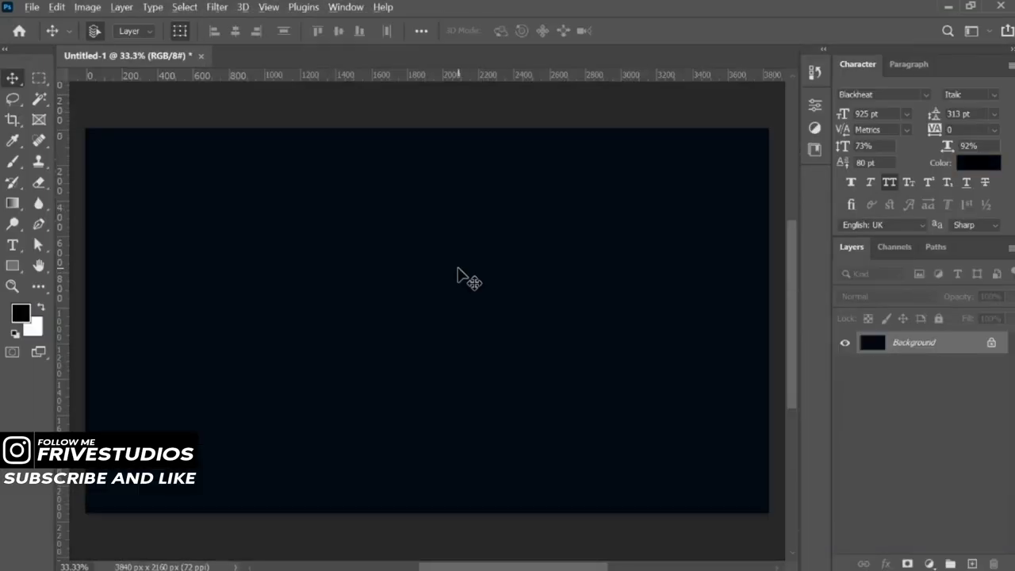
key(alt+BackSpace)
- Drag the five player PNGs (aj, gyalzen, mafia ninja, mr boro, nima) onto the canvas
scroll(457, 274, down, 2)
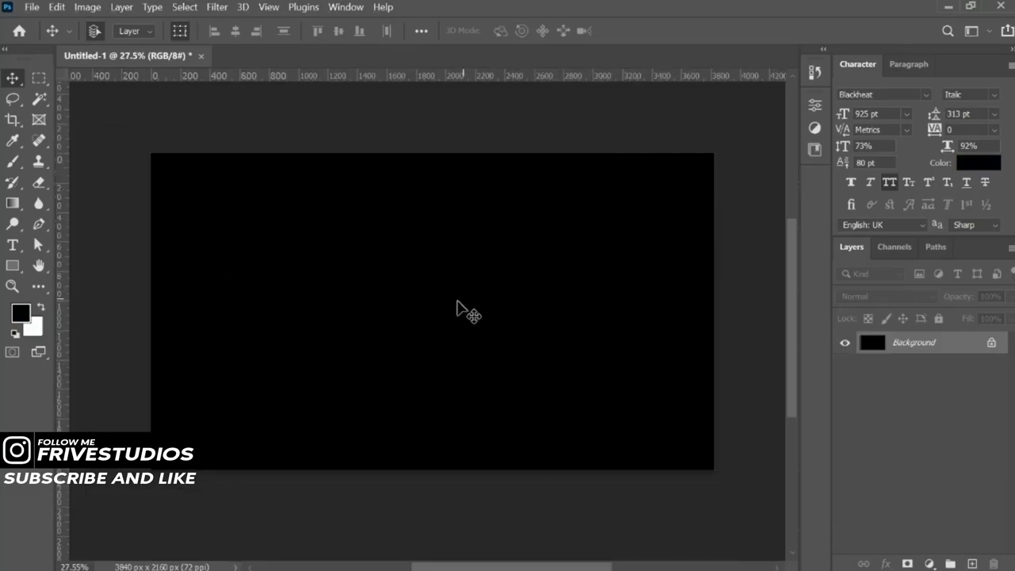
scroll(460, 306, up, 2)
scroll(450, 318, up, 1)
scroll(478, 308, right, 1)
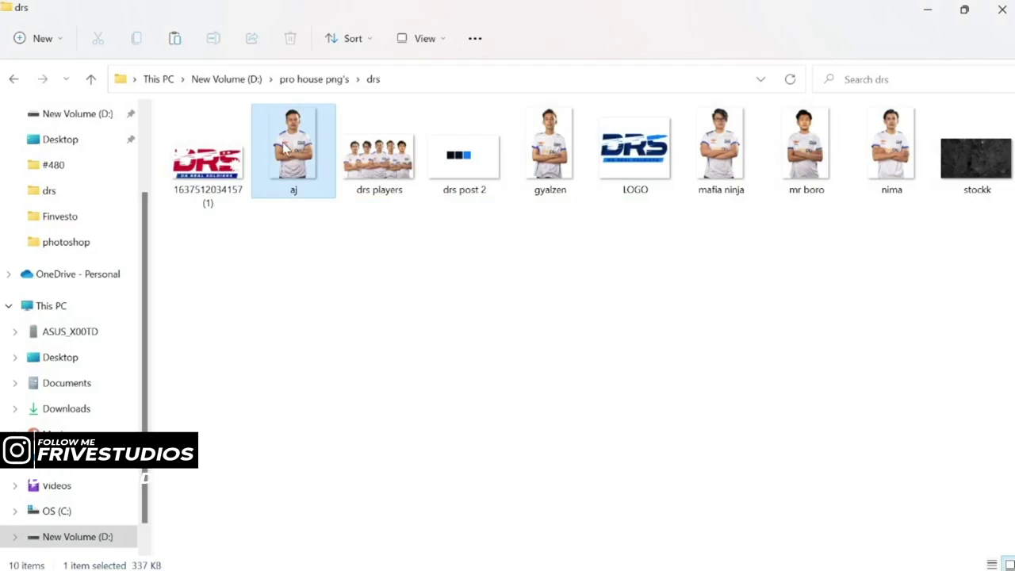
ctrl+click(588, 162)
ctrl+click(718, 155)
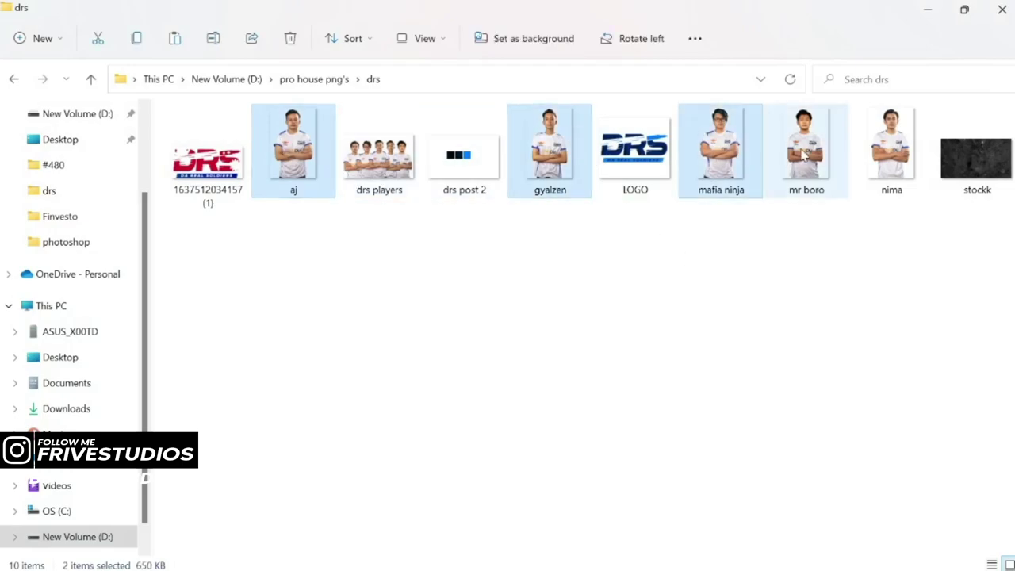
ctrl+click(805, 155)
ctrl+click(890, 155)
mouse_move(890, 154)
mouse_down()
mouse_move(745, 374)
mouse_move(559, 347)
mouse_up()
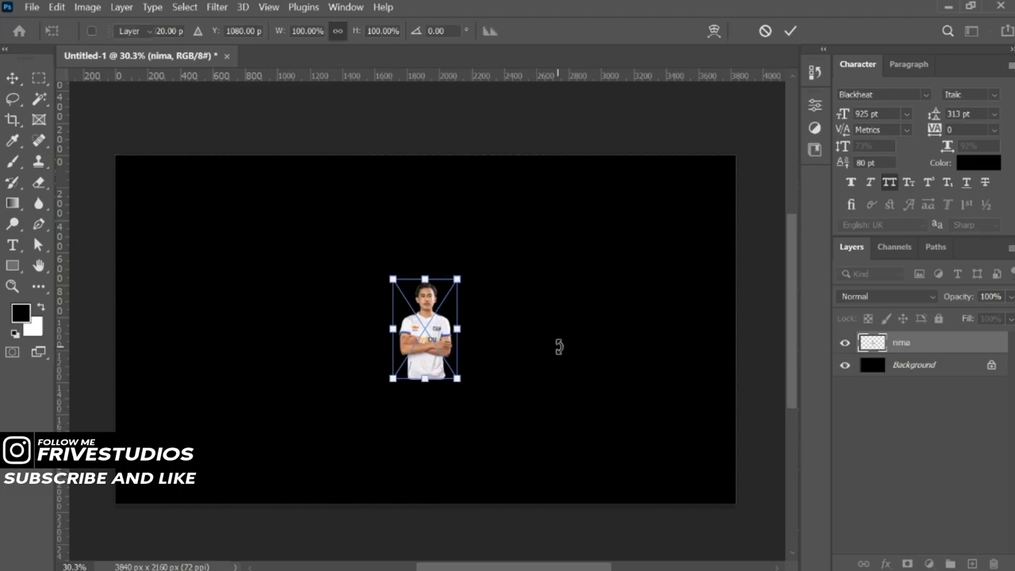
- Place all five players, then scale them up together to about 298.5% and shift them left
key(Return)
key(Return)
key(Return)
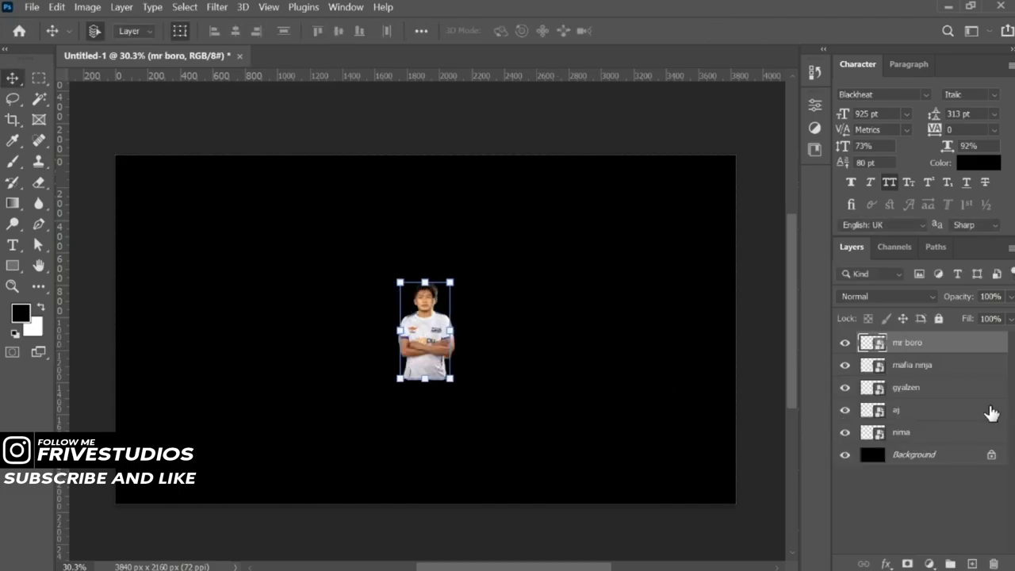
shift+click(950, 438)
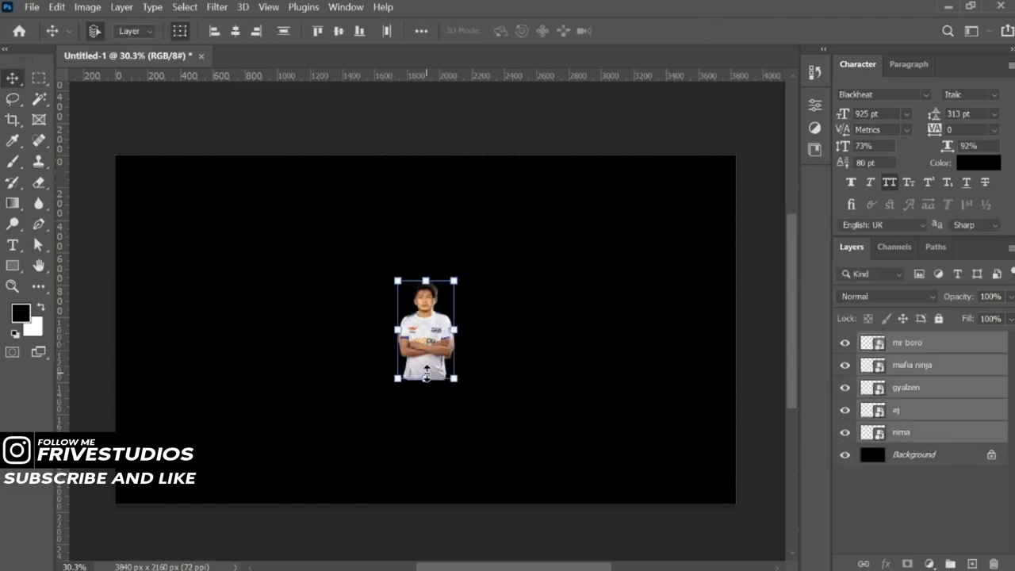
drag(426, 378, 428, 463)
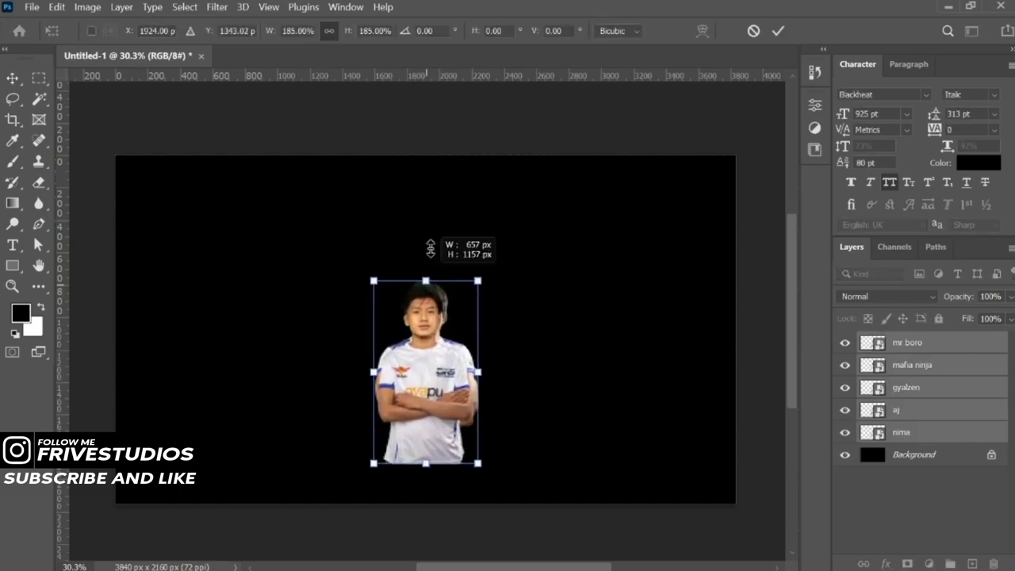
drag(429, 248, 429, 166)
drag(444, 273, 383, 295)
key(Return)
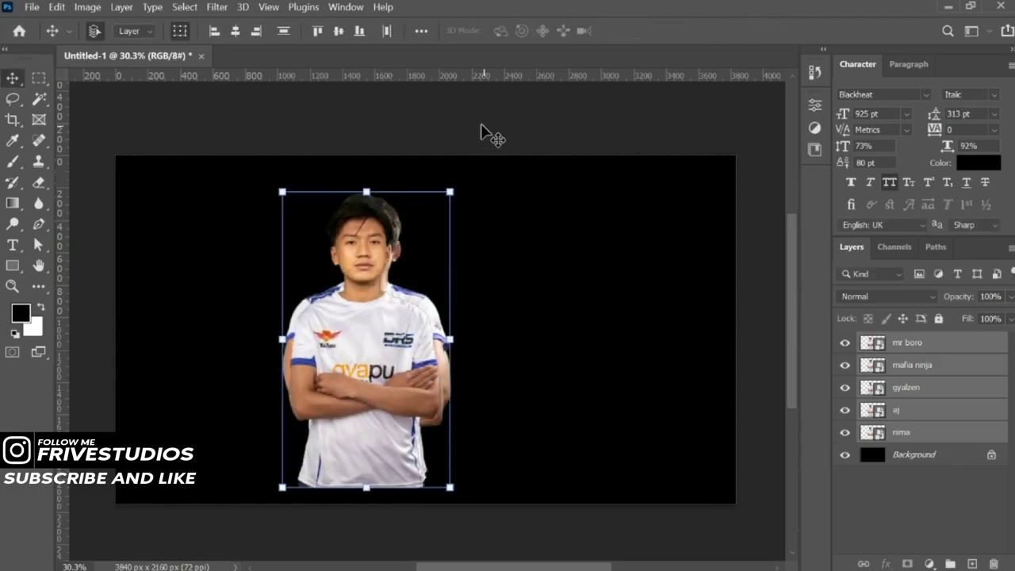
- Select the mr boro layer and switch to the Magic Wand tool
click(373, 239)
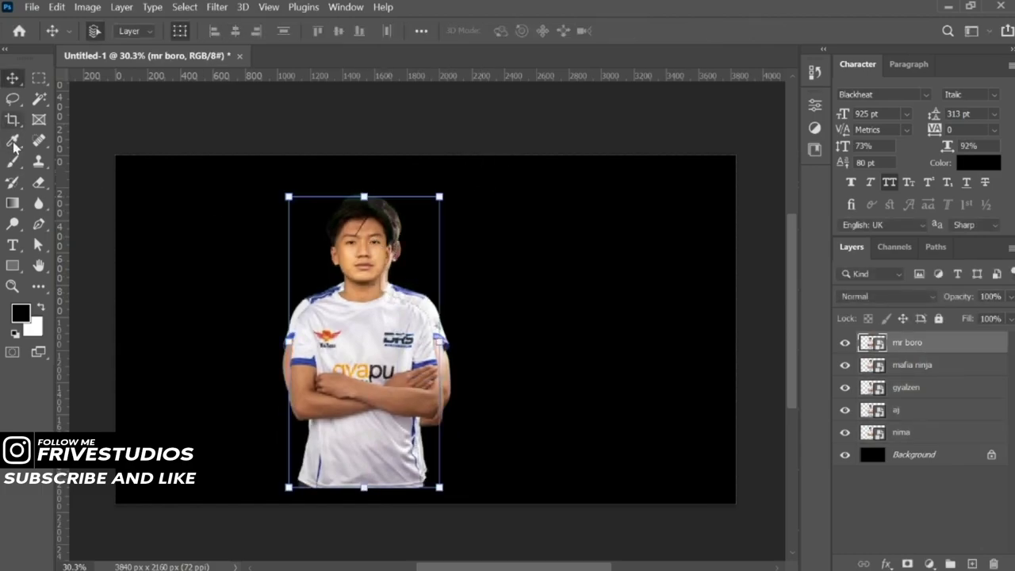
click(40, 100)
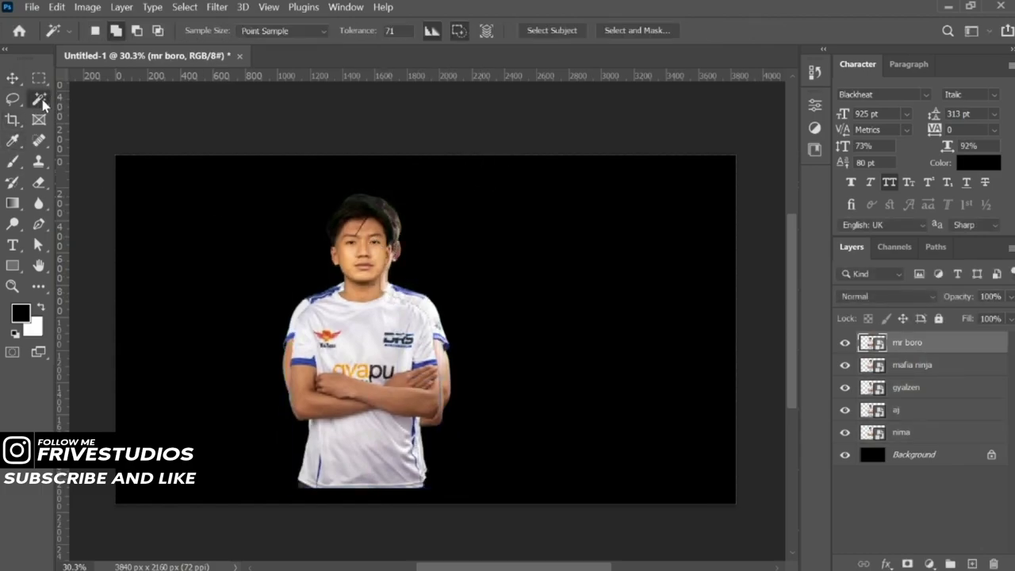
right_click(44, 103)
click(44, 103)
- Spread the players into a row: gyalzen far left, aj central, mr boro at the right edge
click(12, 78)
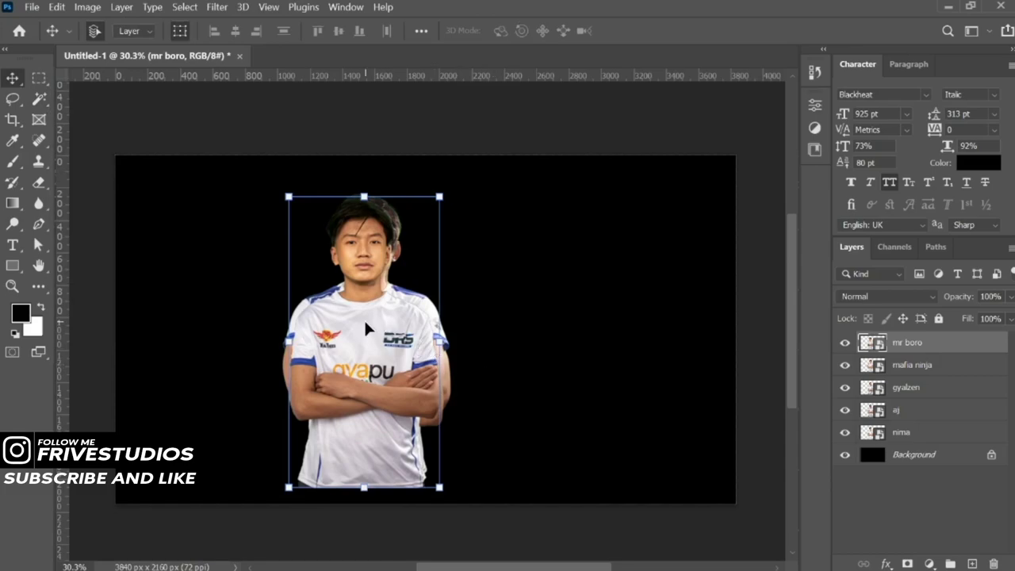
drag(366, 323, 663, 322)
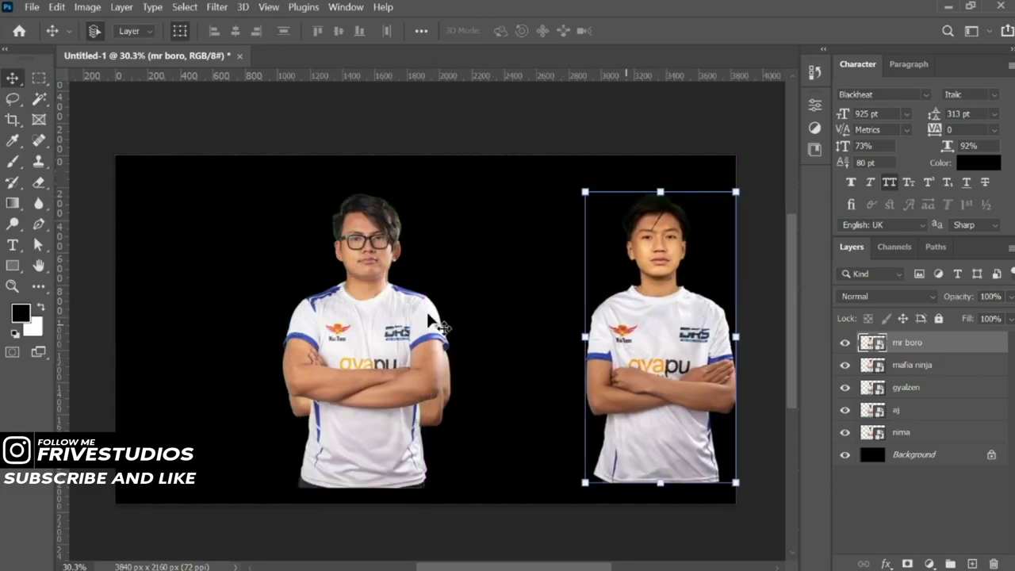
mouse_move(350, 305)
mouse_down()
mouse_move(503, 305)
mouse_move(198, 318)
mouse_up()
drag(300, 309, 305, 328)
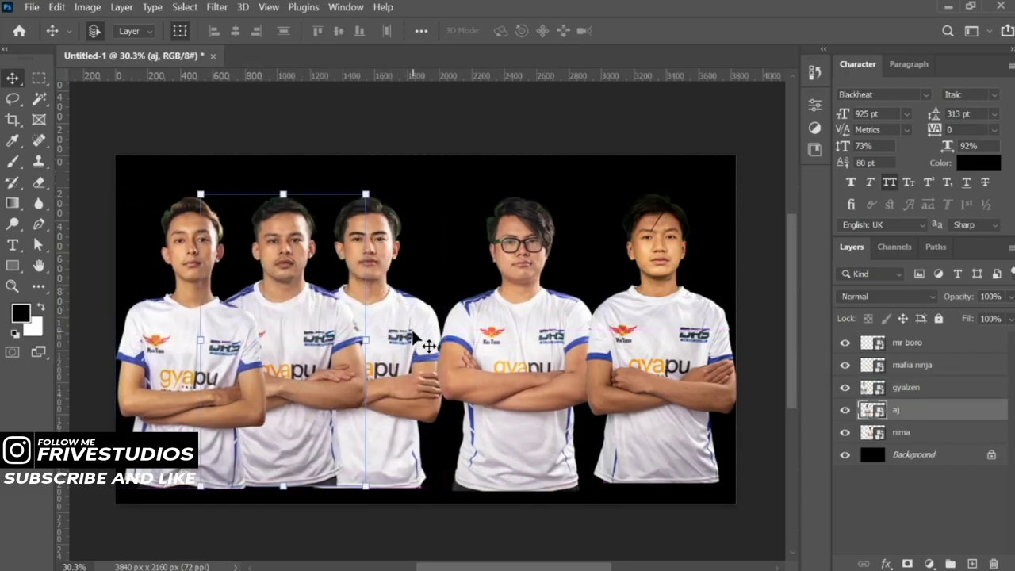
drag(508, 335, 541, 335)
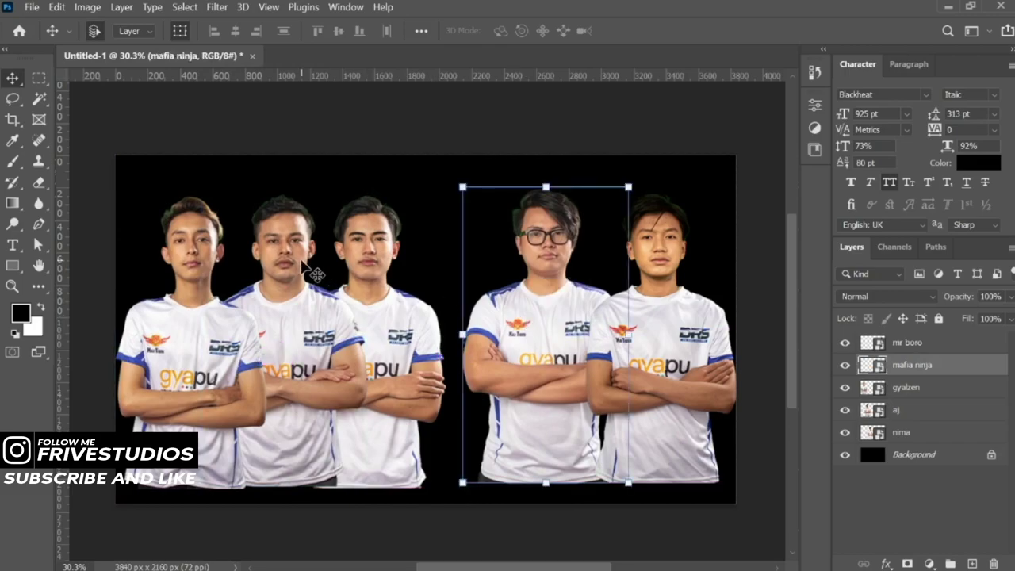
drag(303, 264, 466, 268)
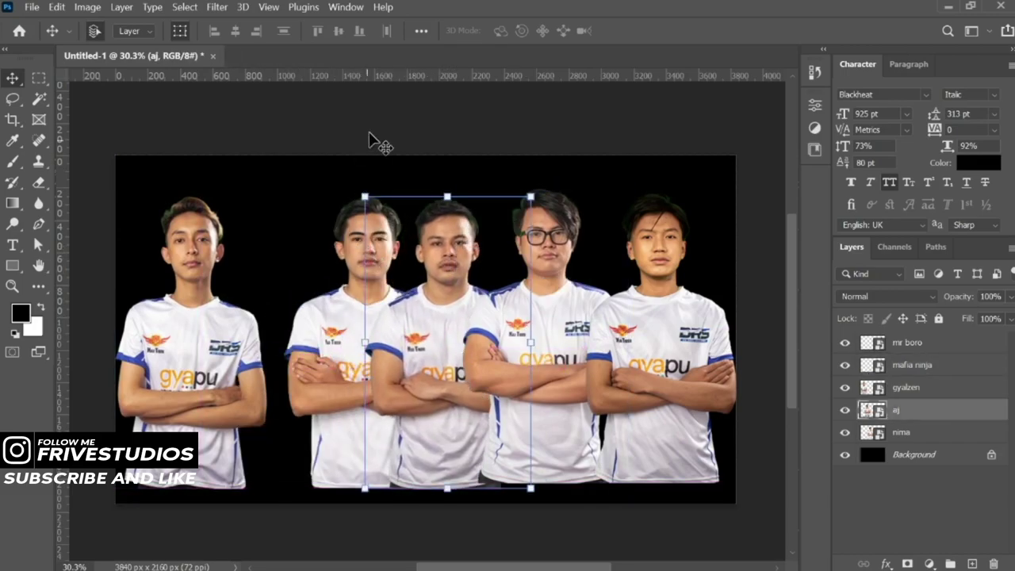
drag(356, 229, 312, 232)
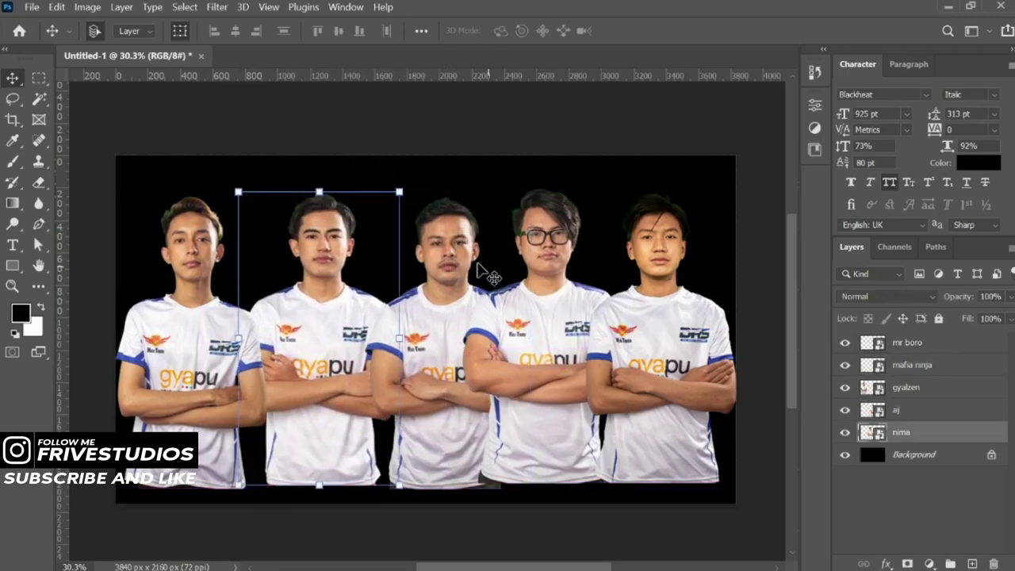
drag(479, 270, 458, 271)
- Restack the layers with aj on top and mr boro and gyalzen below nima, then even the spacing
drag(929, 413, 928, 333)
click(919, 466)
mouse_move(420, 264)
mouse_down()
mouse_move(421, 215)
mouse_move(435, 215)
mouse_move(422, 264)
mouse_up()
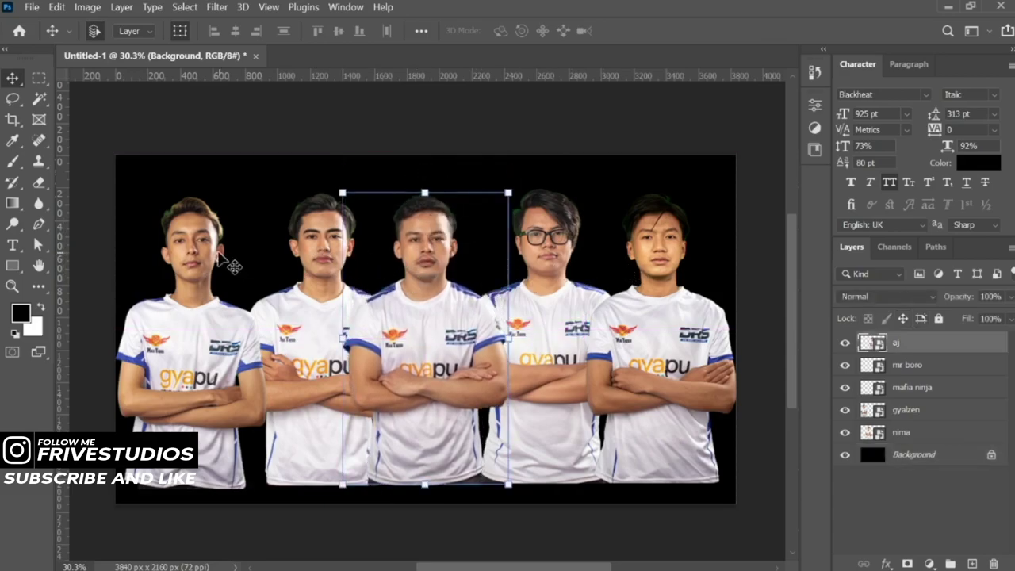
click(929, 367)
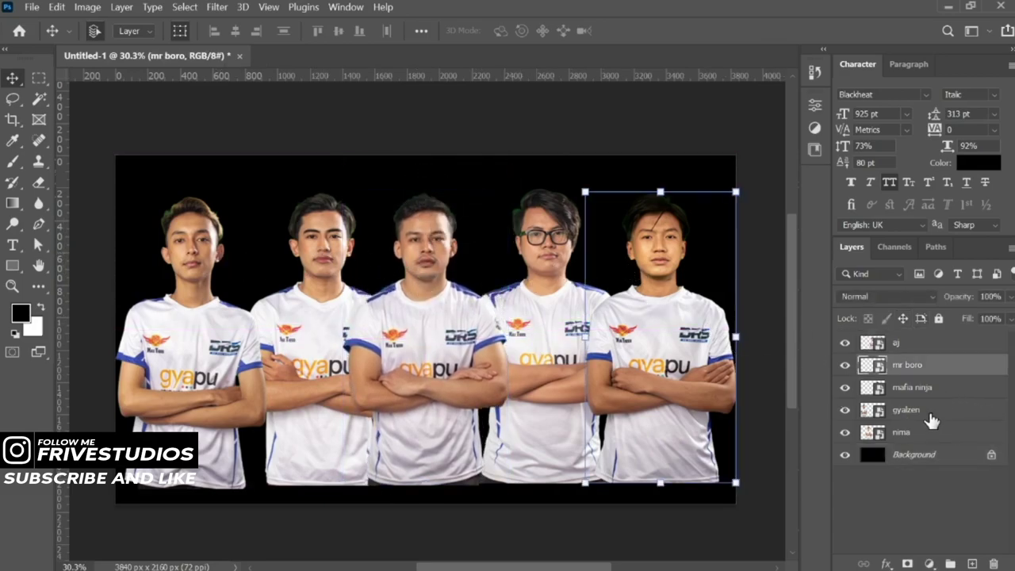
ctrl+click(929, 441)
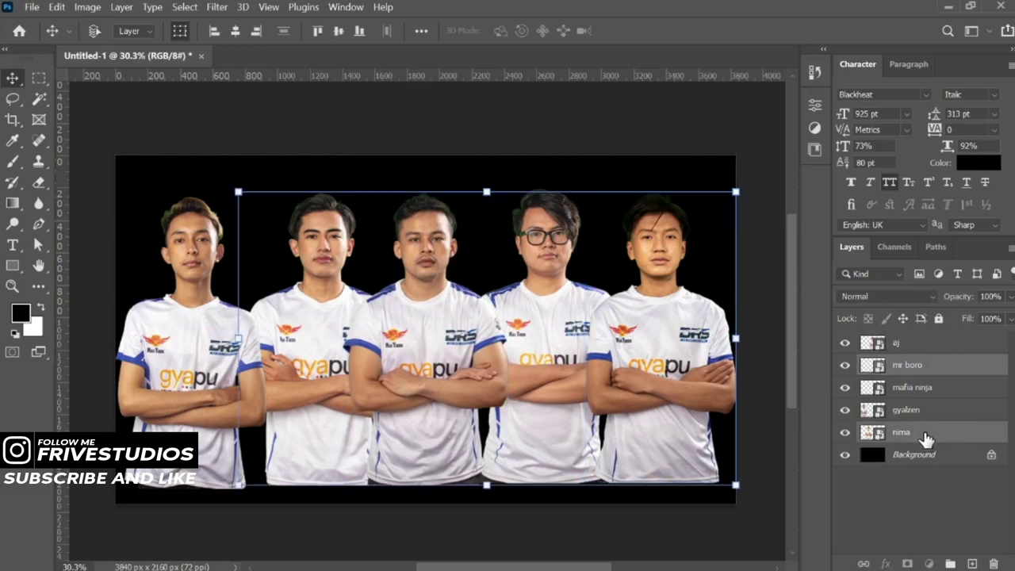
ctrl+click(926, 437)
ctrl+click(924, 412)
drag(925, 412, 929, 441)
click(938, 503)
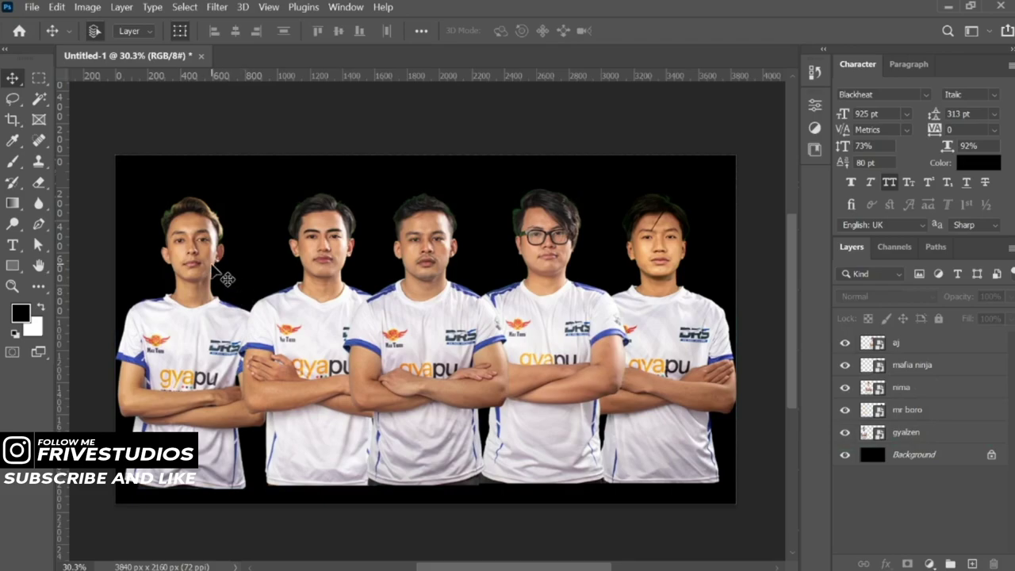
drag(224, 274, 237, 272)
drag(323, 247, 316, 248)
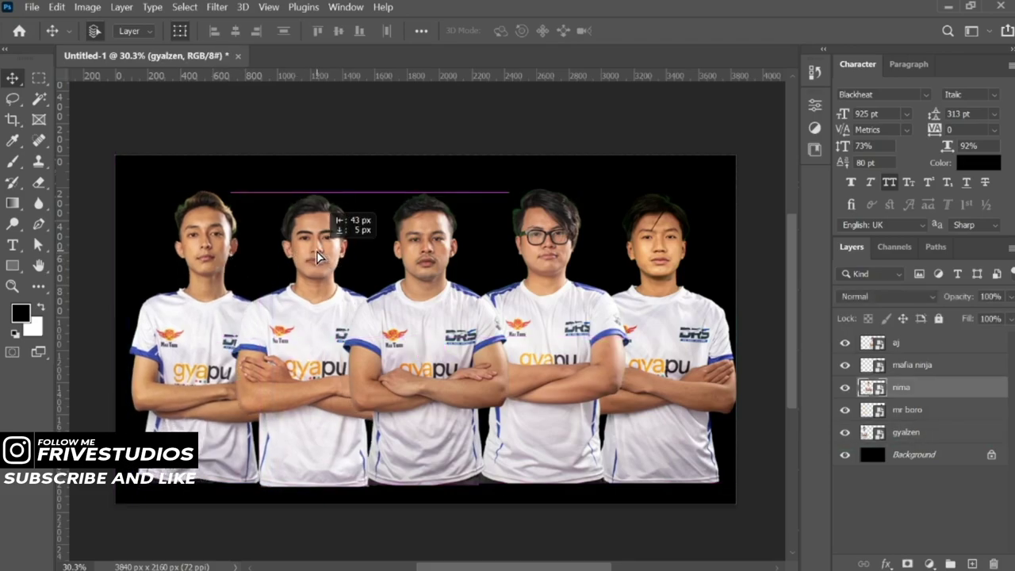
- Inspect the players' hairlines and add a layer mask to aj's layer
scroll(246, 254, up, 3)
scroll(246, 254, up, 2)
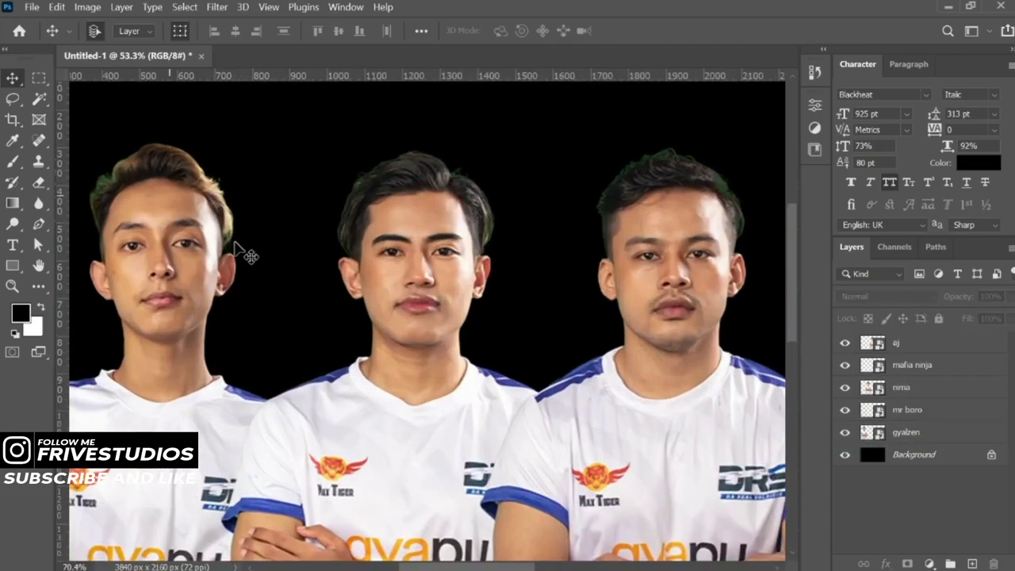
scroll(243, 249, up, 1)
scroll(291, 275, up, 2)
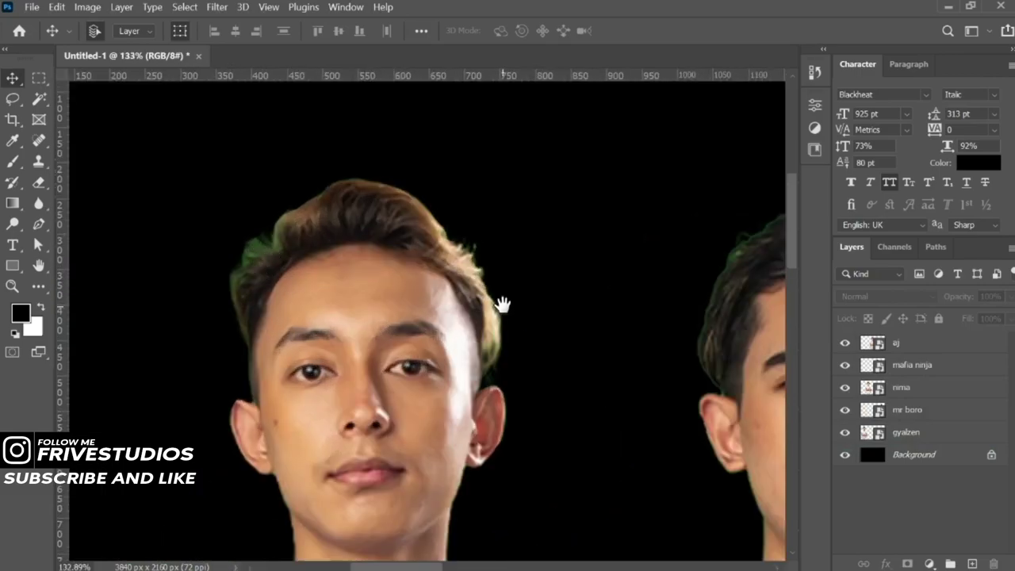
drag(501, 302, 262, 249)
drag(729, 252, 300, 273)
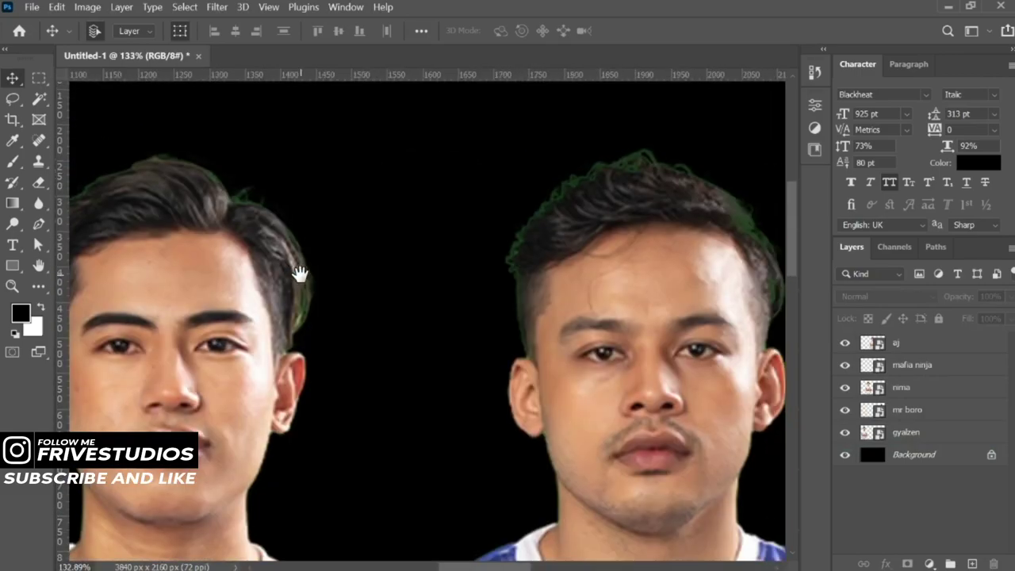
scroll(476, 238, down, 2)
scroll(476, 238, down, 2)
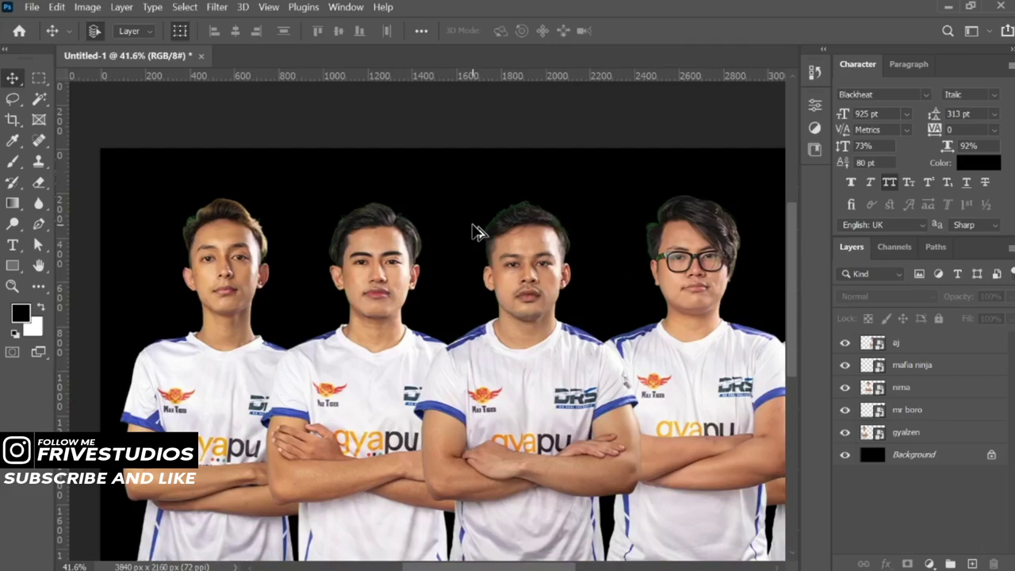
scroll(476, 238, down, 1)
drag(572, 252, 527, 268)
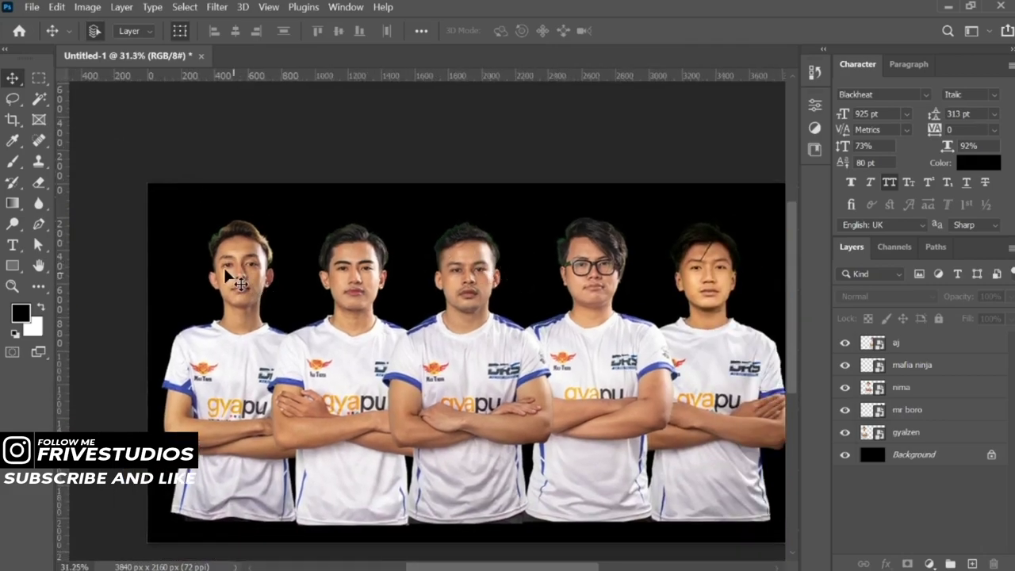
click(912, 364)
click(920, 348)
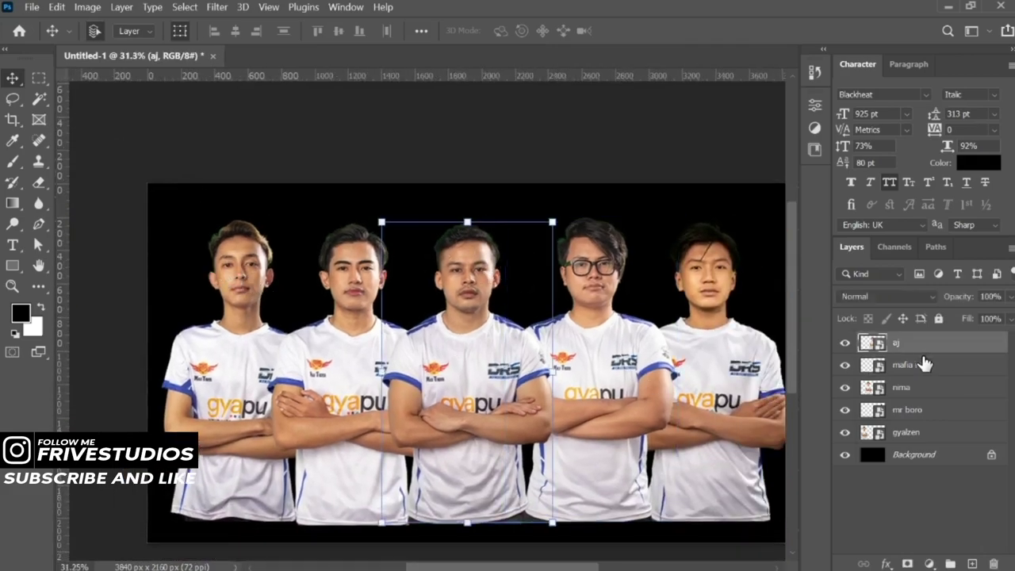
click(910, 561)
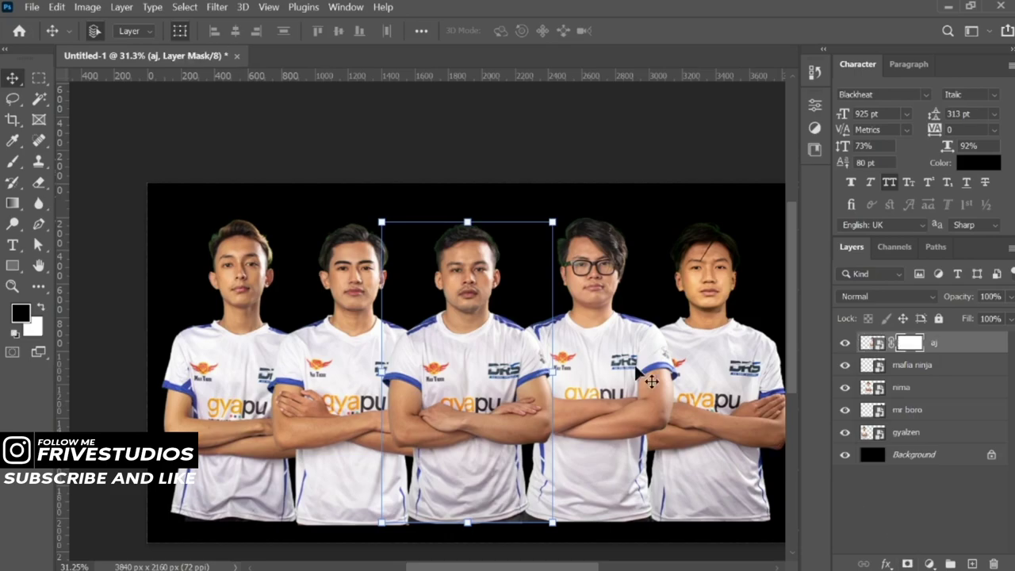
- Paint out the green fringe along aj's hairline with a roughly 62-pixel brush
scroll(467, 254, up, 1)
scroll(468, 254, up, 2)
scroll(467, 254, up, 2)
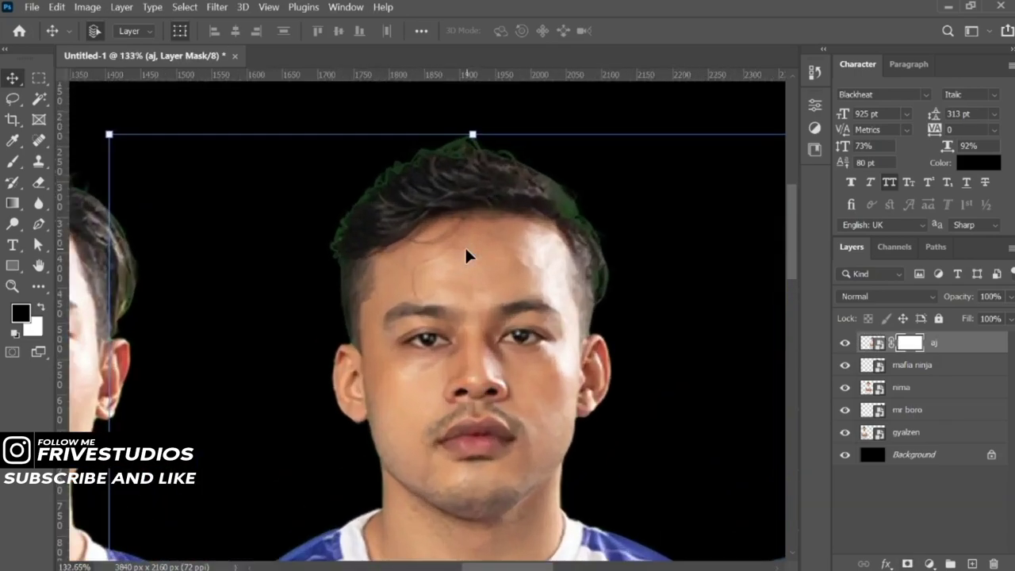
key(b)
scroll(214, 245, up, 1)
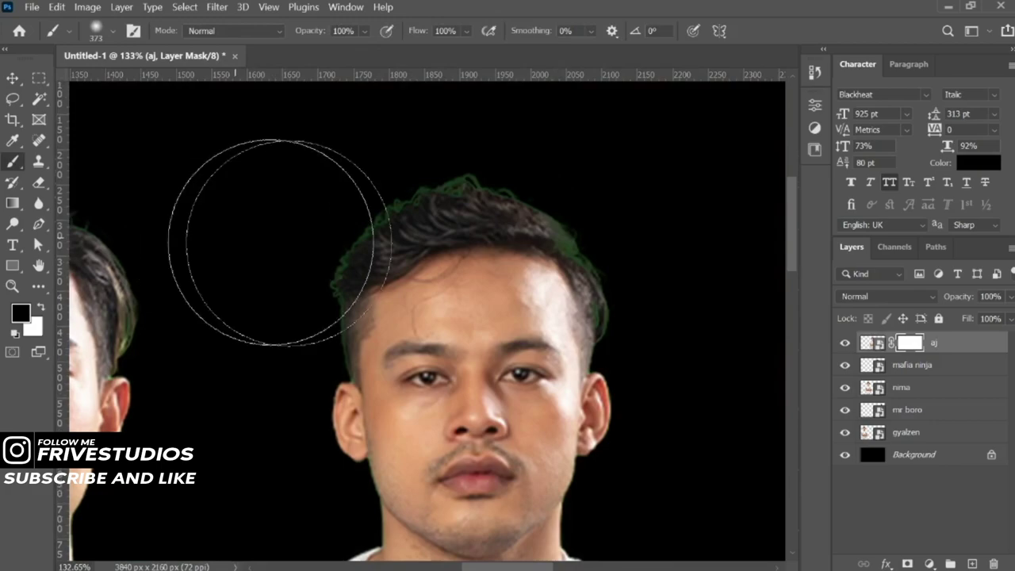
scroll(301, 241, down, 1)
scroll(301, 240, down, 1)
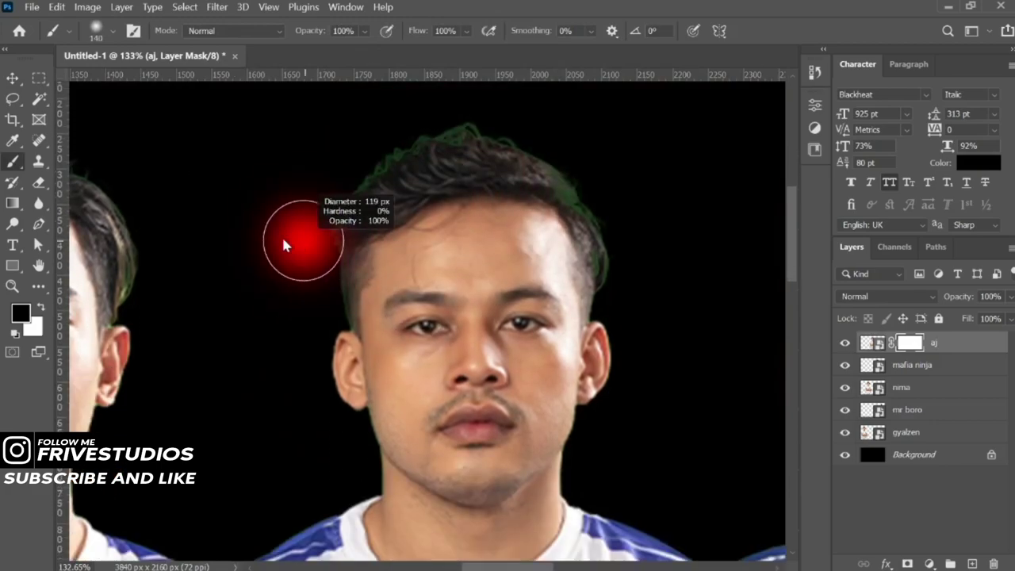
scroll(277, 235, up, 2)
scroll(344, 234, up, 1)
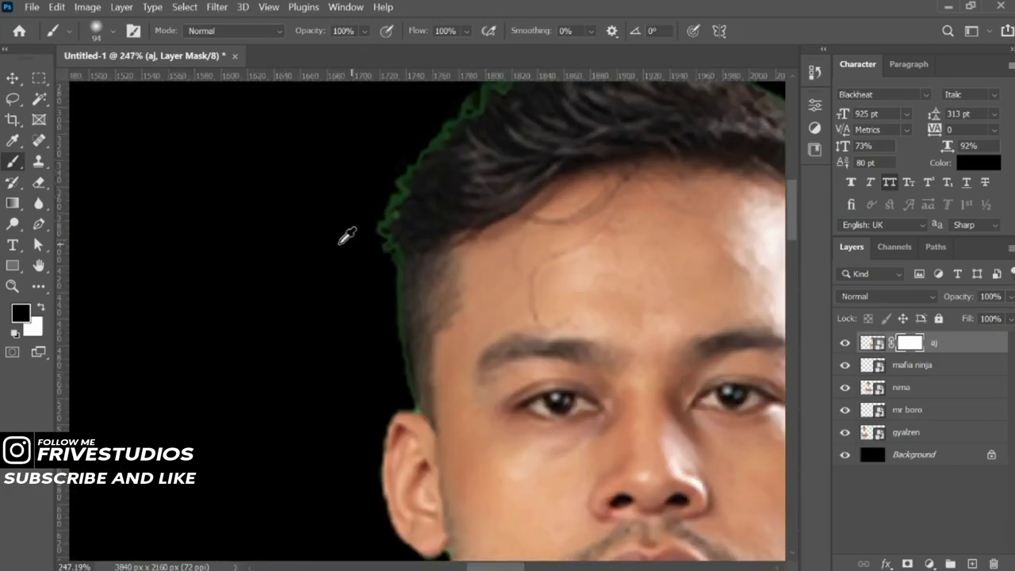
drag(341, 242, 318, 242)
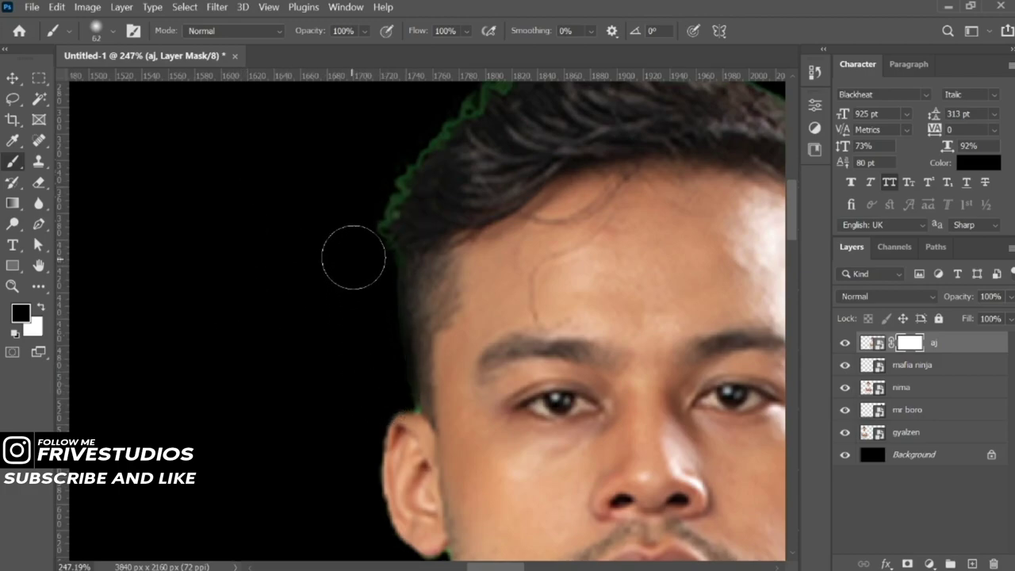
drag(354, 257, 363, 378)
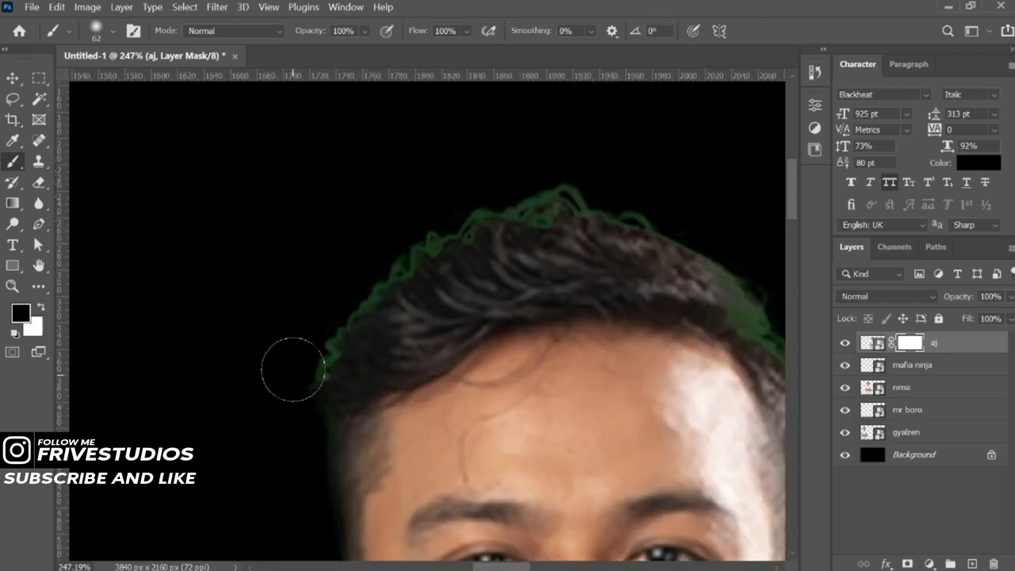
drag(333, 288, 372, 265)
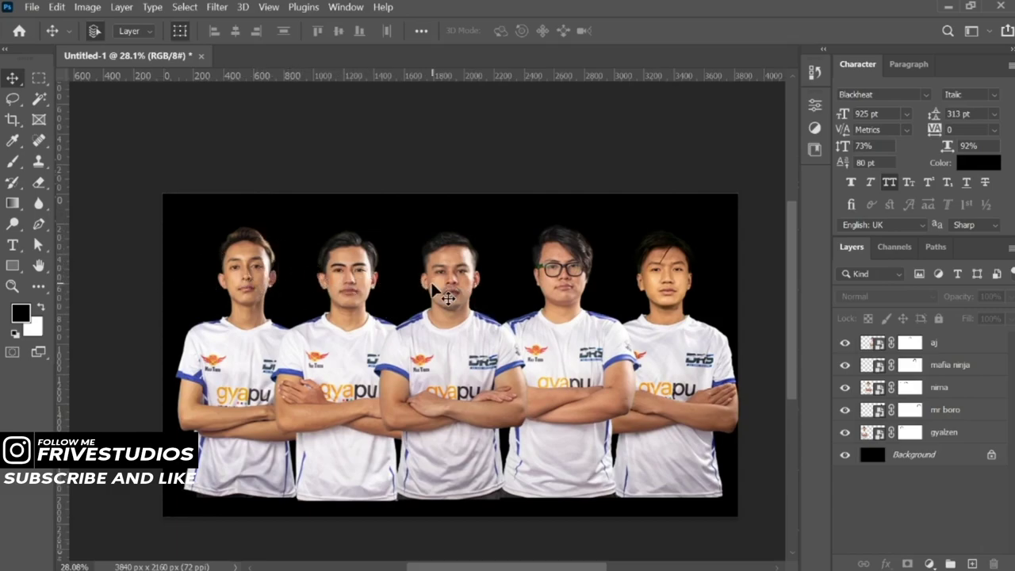
- Convert the aj and mafia ninja layers to smart objects
click(965, 352)
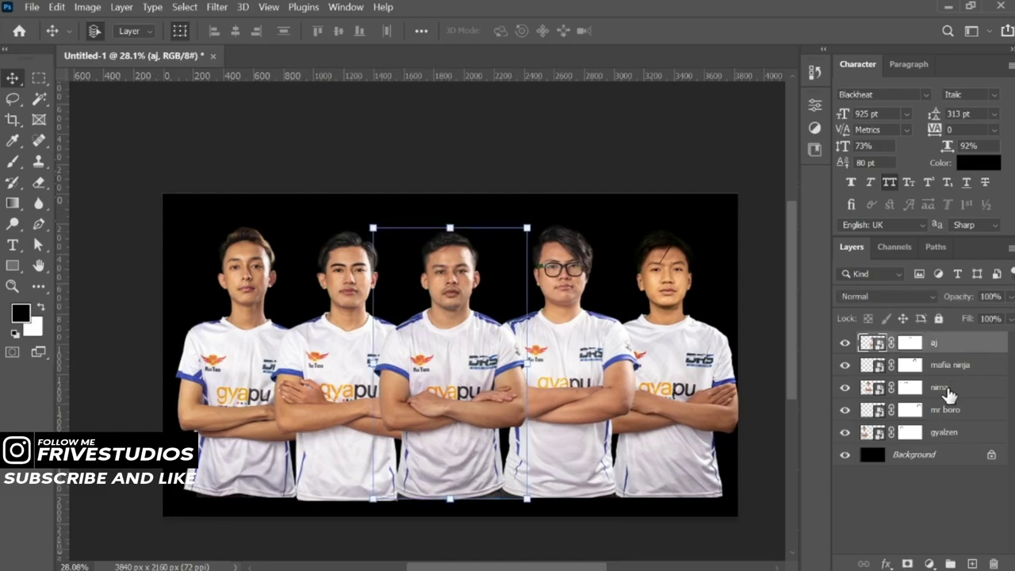
click(950, 432)
click(978, 347)
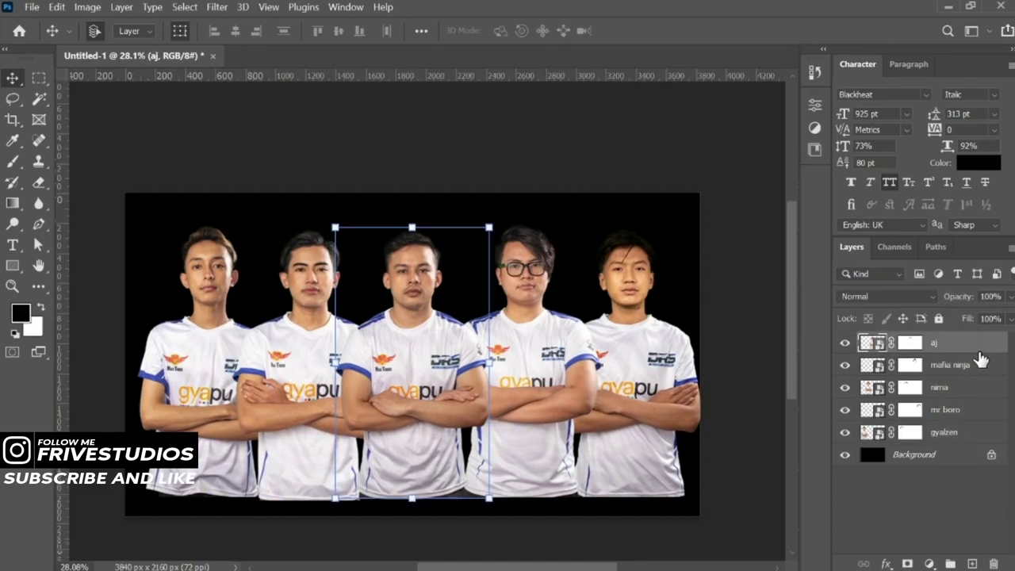
right_click(981, 348)
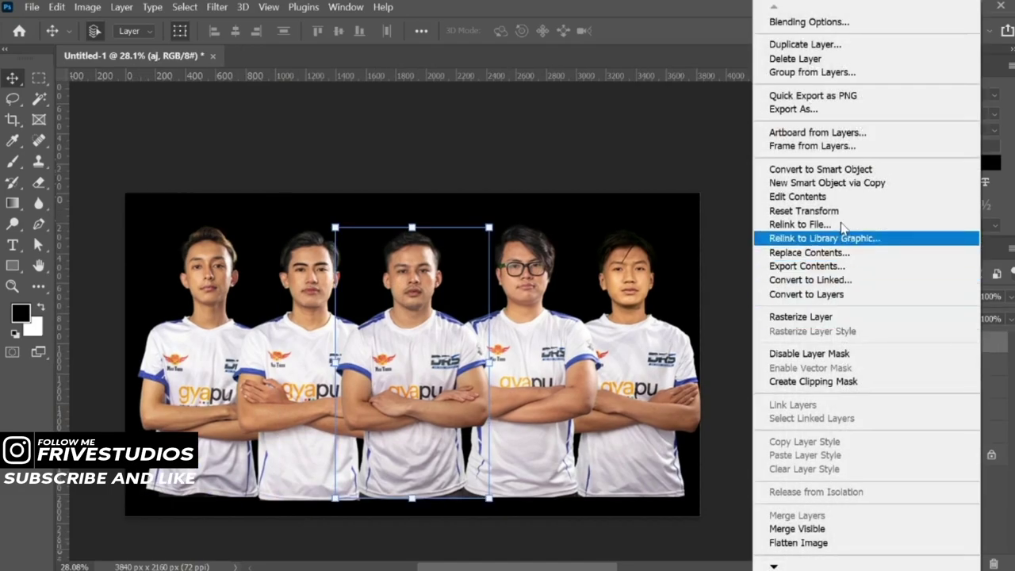
click(845, 171)
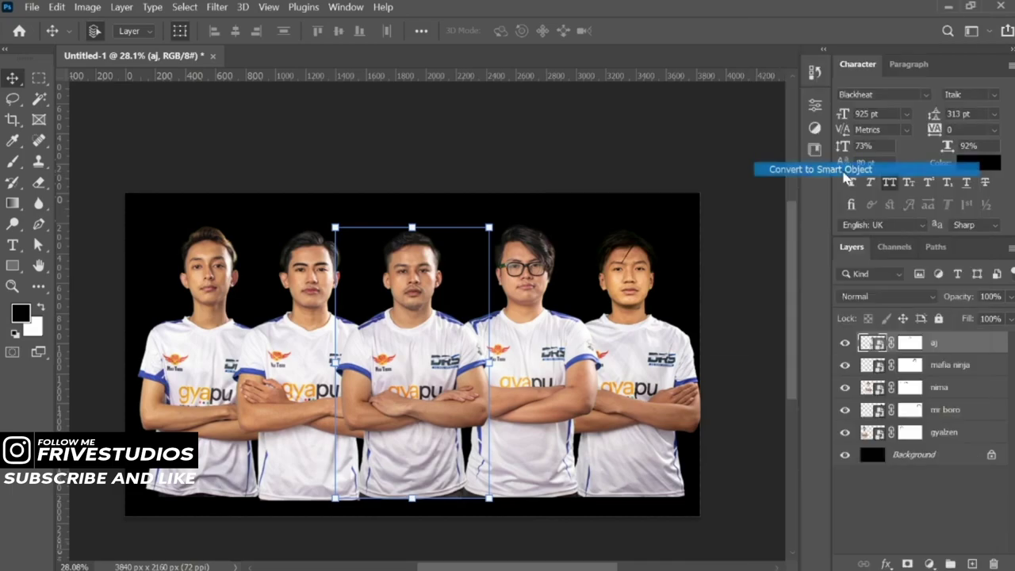
right_click(958, 365)
click(809, 168)
- Convert the nima, mr boro and gyalzen layers to smart objects, then reselect aj
right_click(965, 389)
click(808, 168)
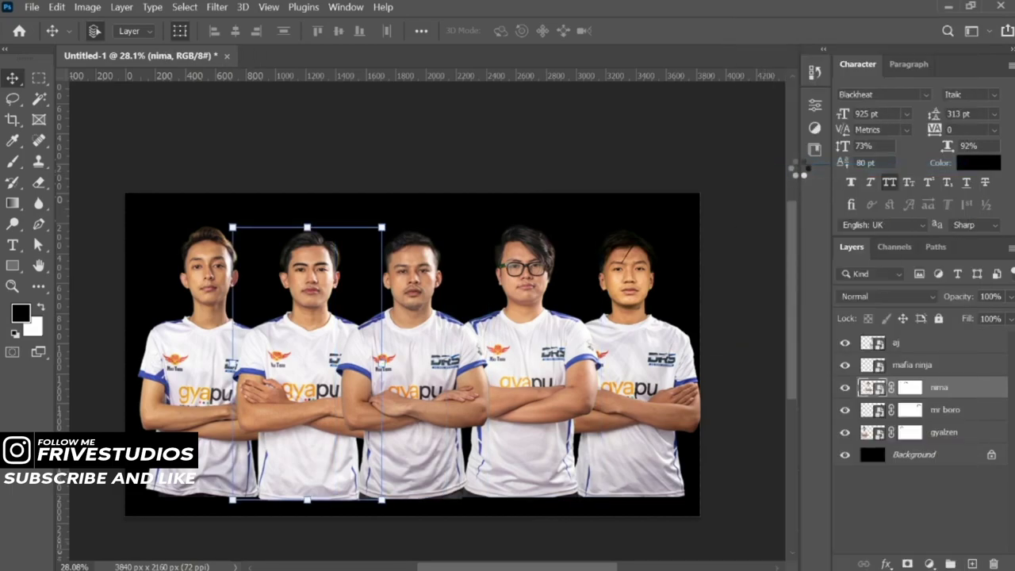
right_click(959, 409)
click(814, 170)
right_click(955, 432)
click(811, 166)
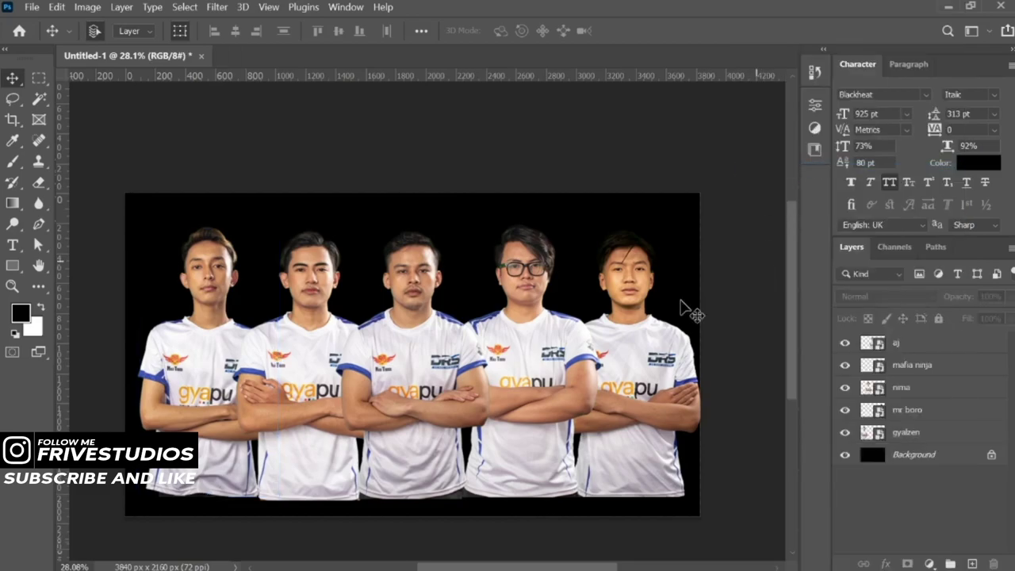
click(901, 353)
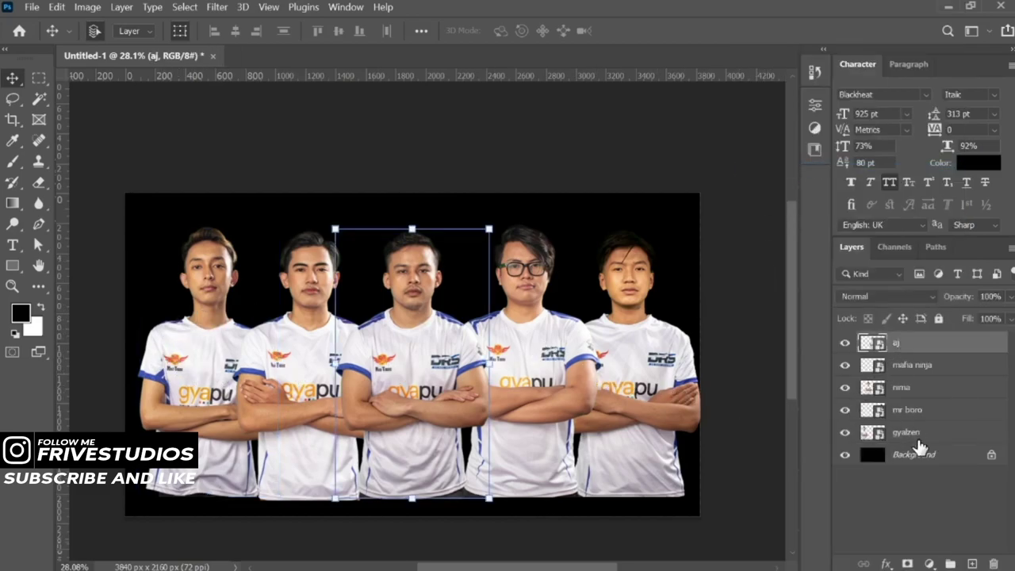
click(912, 432)
click(934, 350)
- Apply a Camera Raw Filter to aj with Vibrance -100 and Saturation -19
click(230, 7)
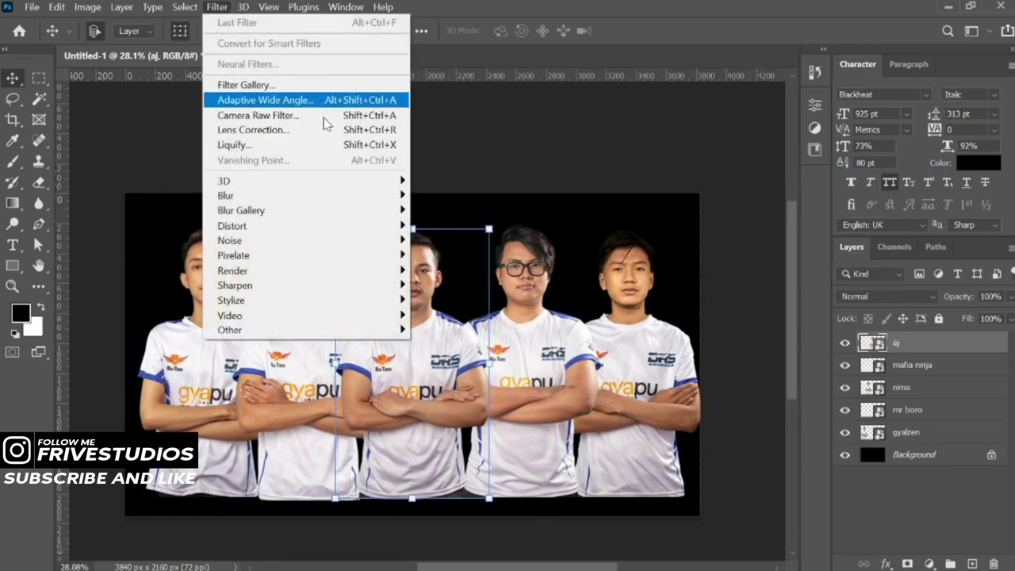
click(331, 113)
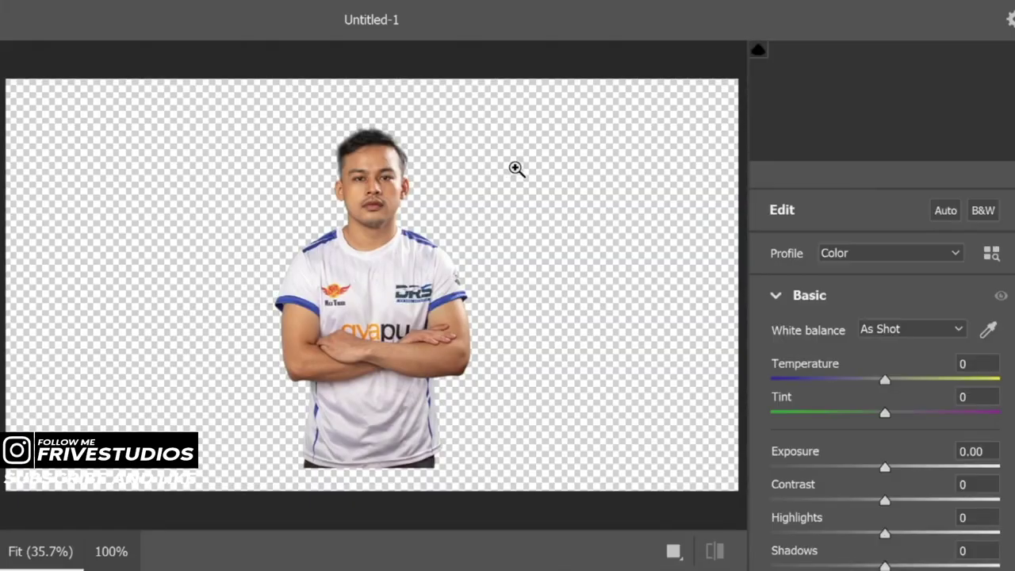
scroll(855, 299, down, 3)
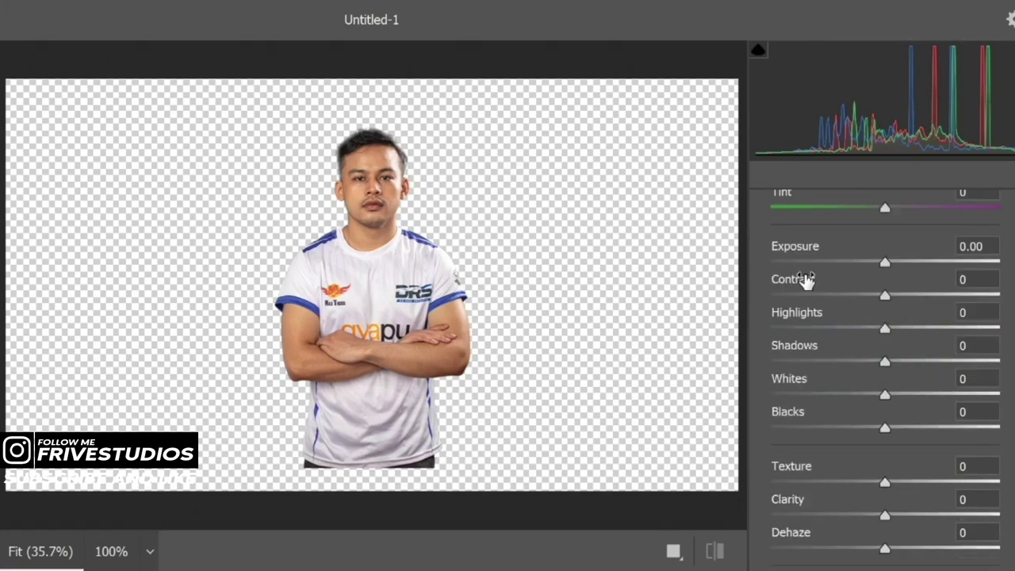
scroll(805, 279, down, 3)
scroll(806, 284, down, 1)
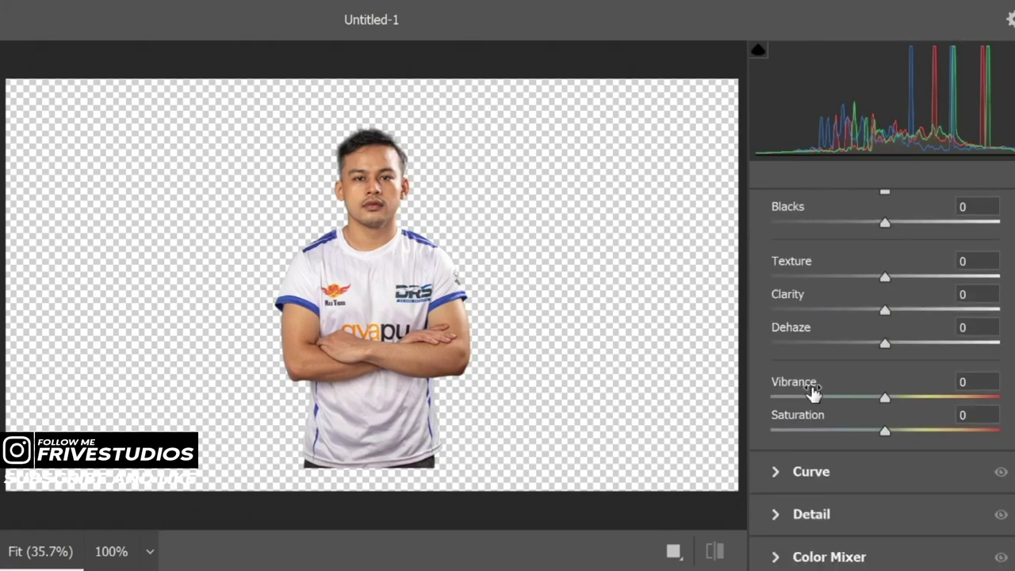
drag(812, 395, 701, 390)
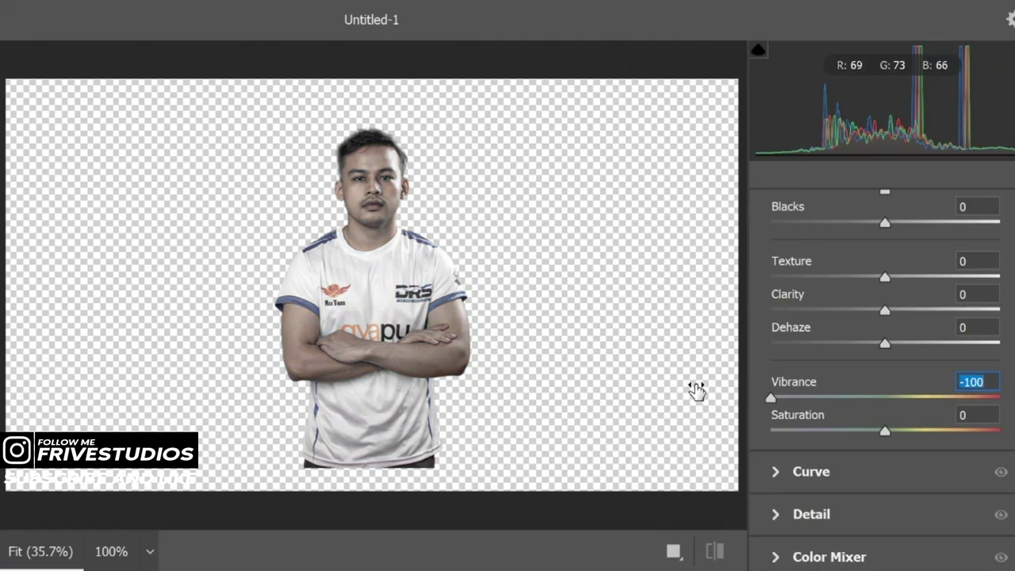
drag(814, 426, 791, 422)
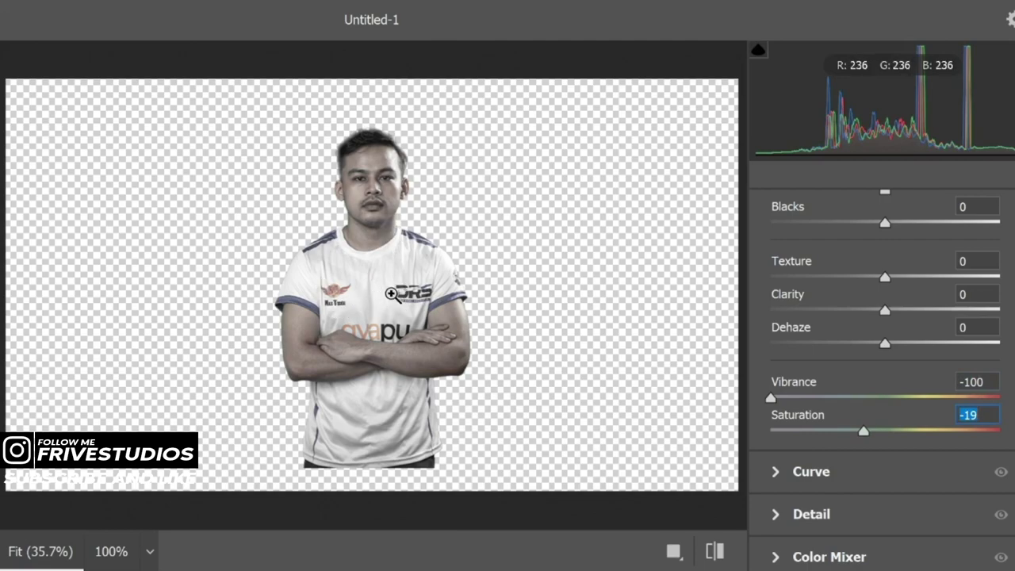
key(Return)
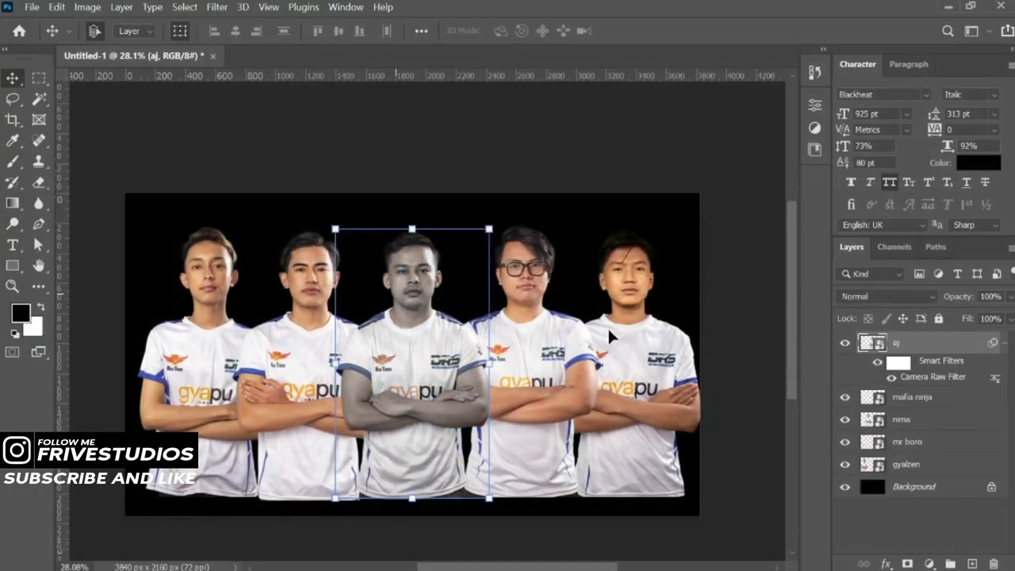
click(904, 367)
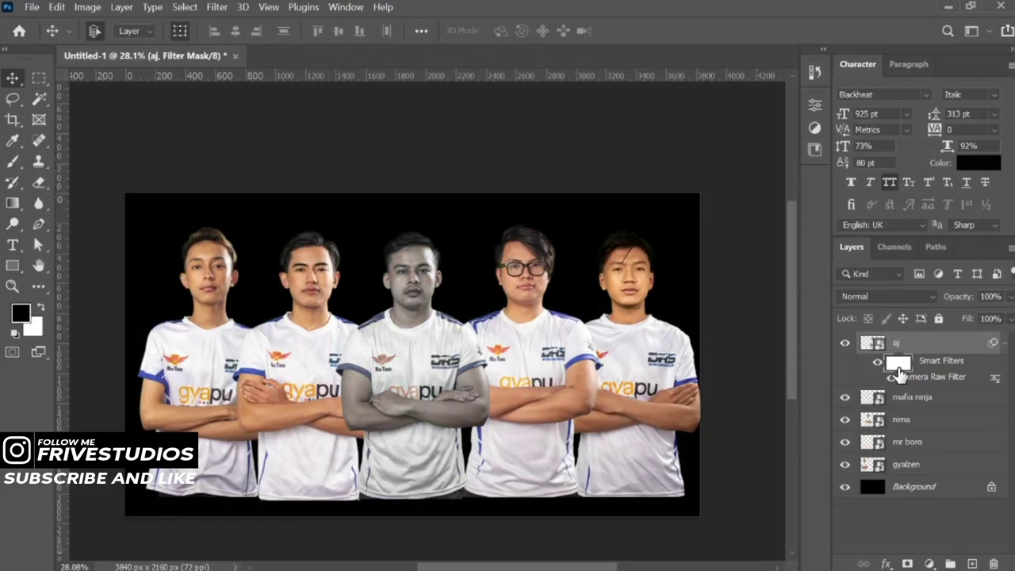
click(876, 365)
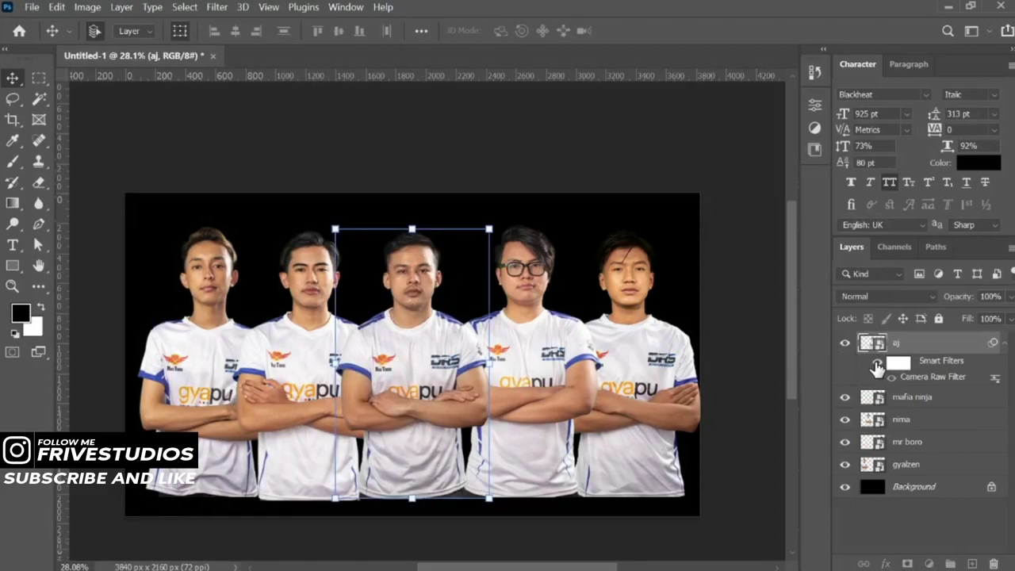
click(877, 363)
click(893, 365)
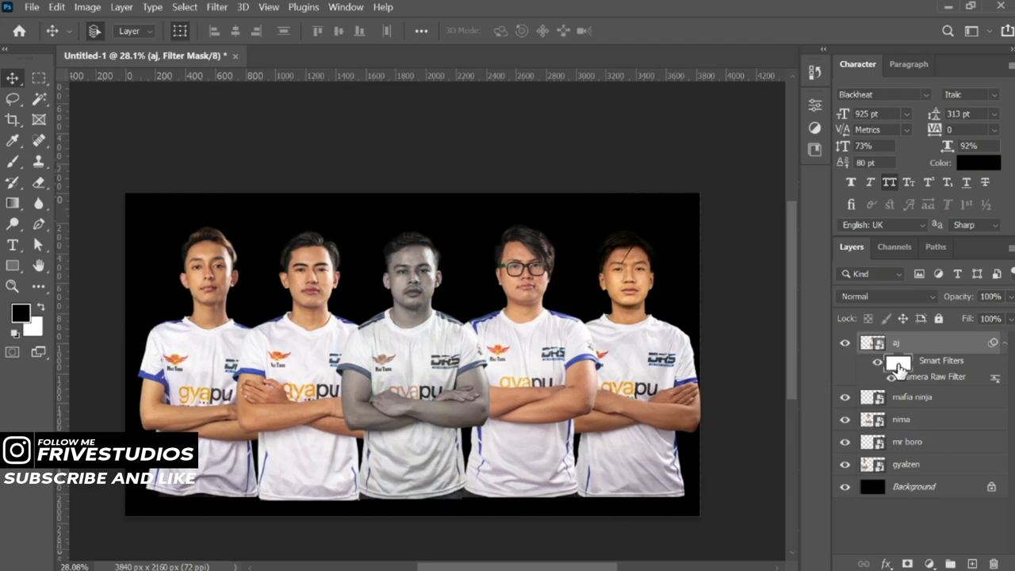
click(13, 161)
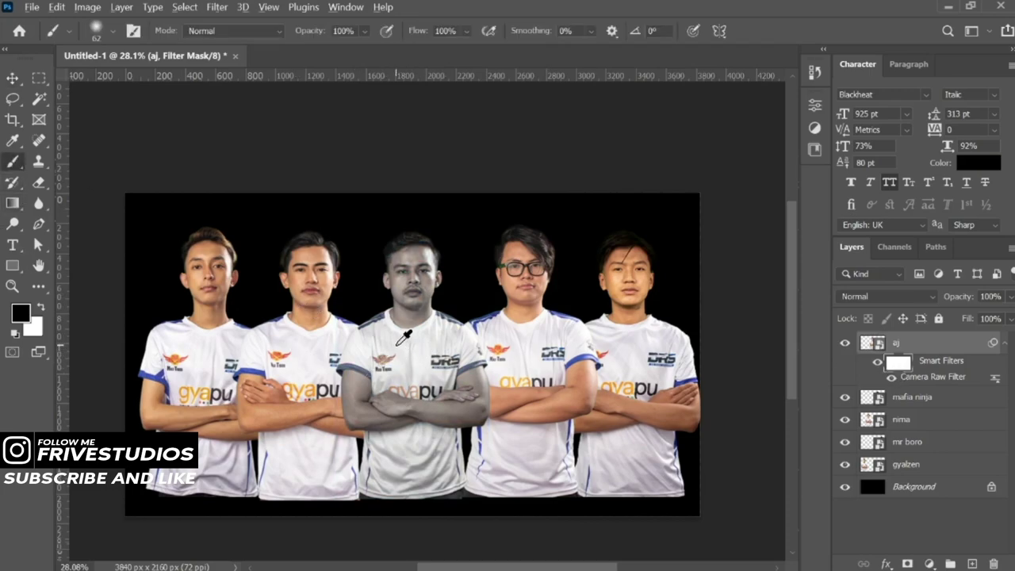
- Restore colour to aj's left shoulder stripe, sleeve band, Max Tiger chest logo and DRS logo streak
scroll(404, 337, up, 5)
scroll(333, 301, up, 3)
scroll(349, 290, up, 2)
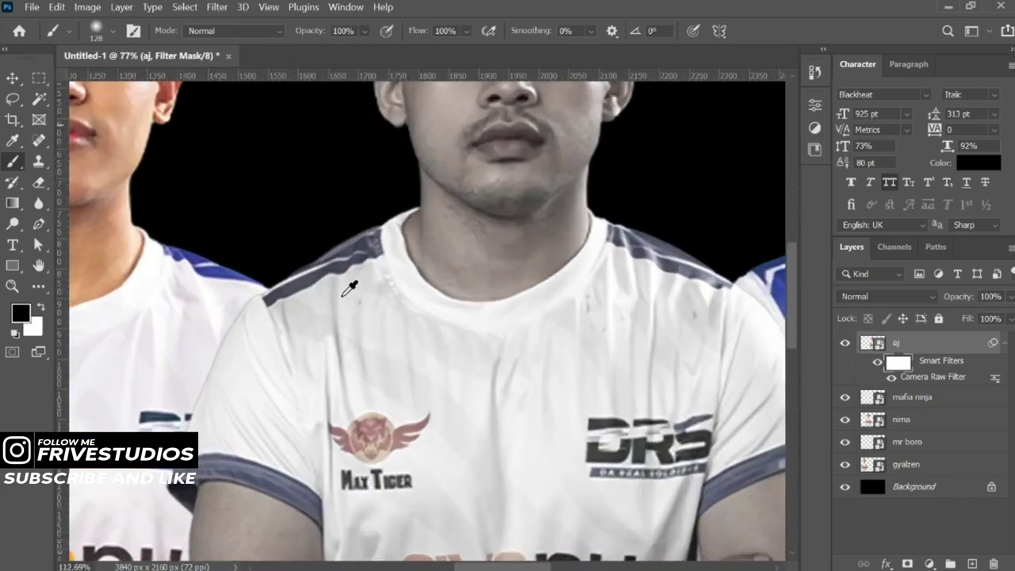
drag(345, 242, 231, 269)
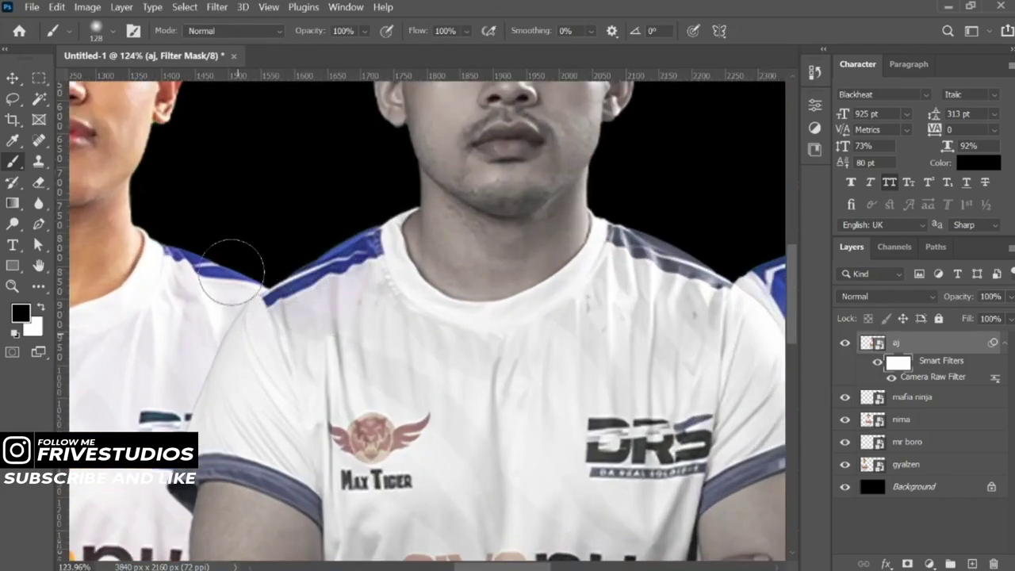
scroll(308, 354, down, 2)
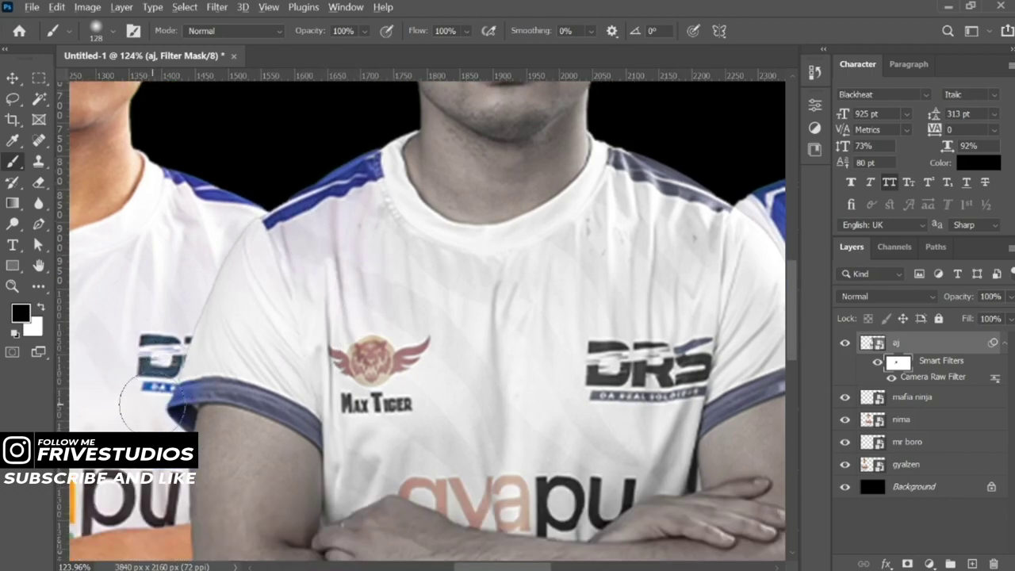
scroll(158, 392, up, 3)
drag(184, 386, 414, 389)
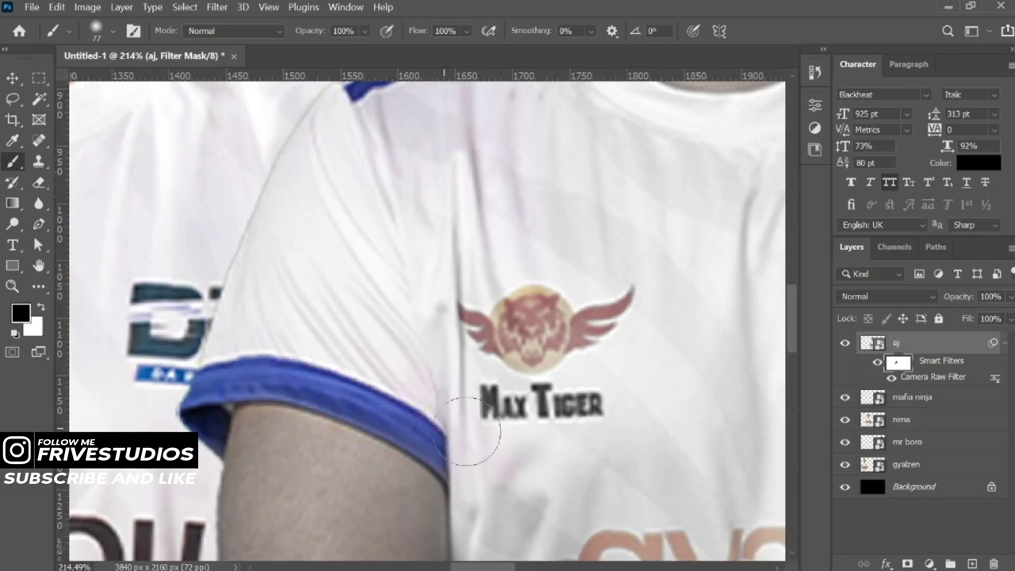
scroll(371, 268, down, 3)
drag(447, 283, 382, 316)
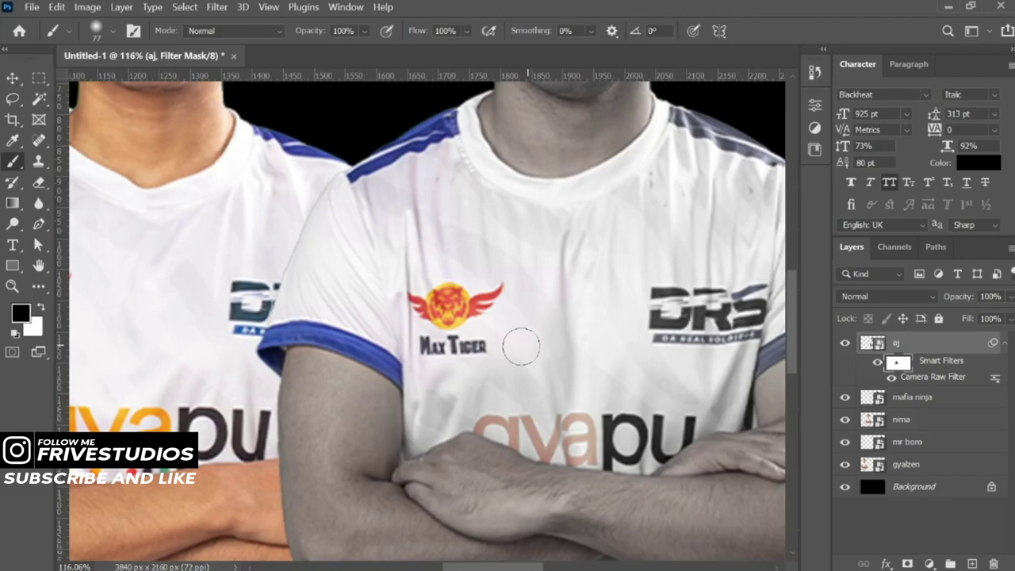
drag(698, 280, 761, 287)
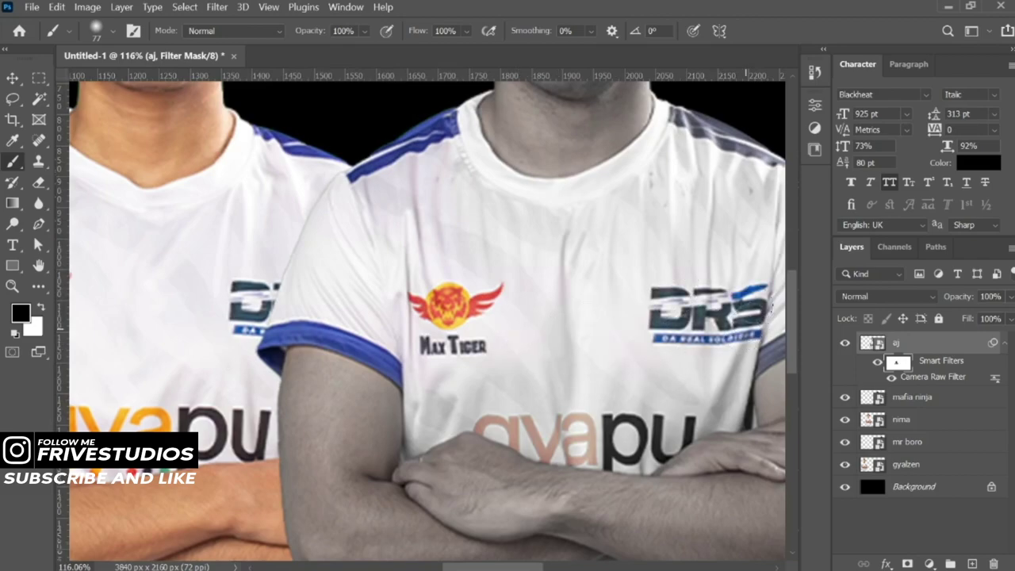
- Restore blue to the other shoulder stripe and sleeve band
drag(701, 270, 387, 332)
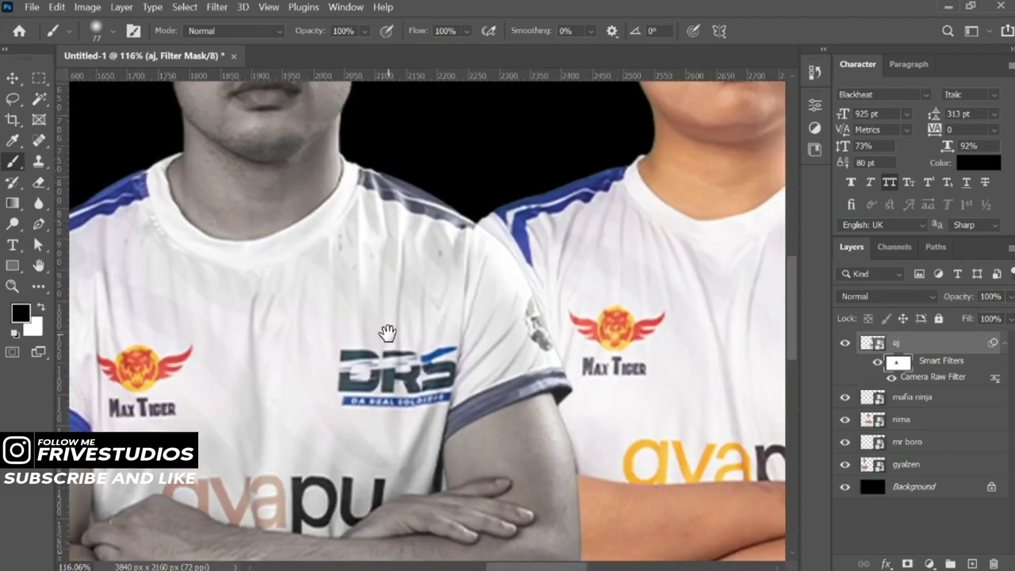
mouse_move(369, 191)
mouse_down()
mouse_move(389, 168)
mouse_move(468, 222)
mouse_up()
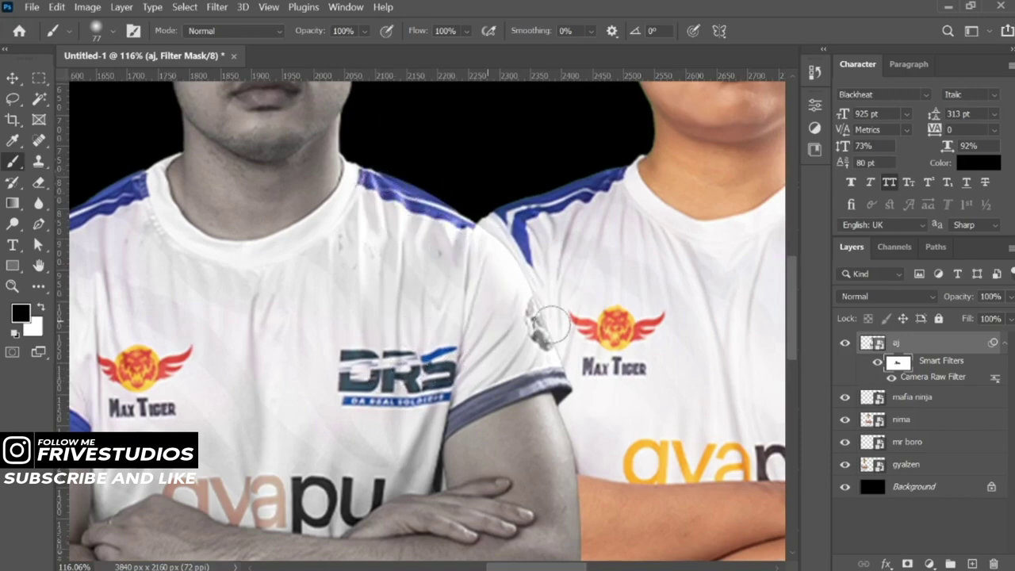
drag(575, 374, 487, 389)
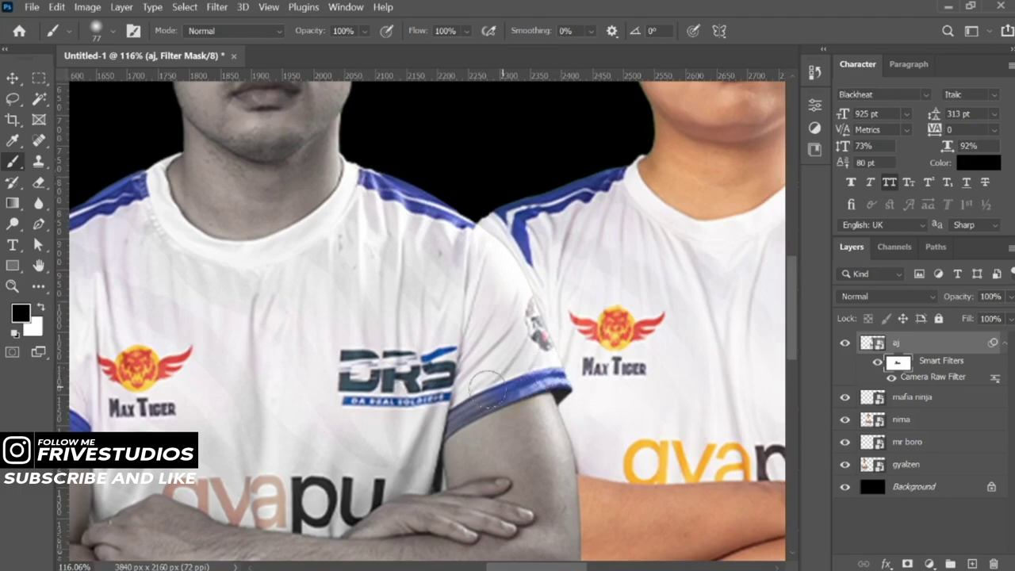
alt+scroll(424, 428, down, 2)
alt+scroll(432, 397, down, 1)
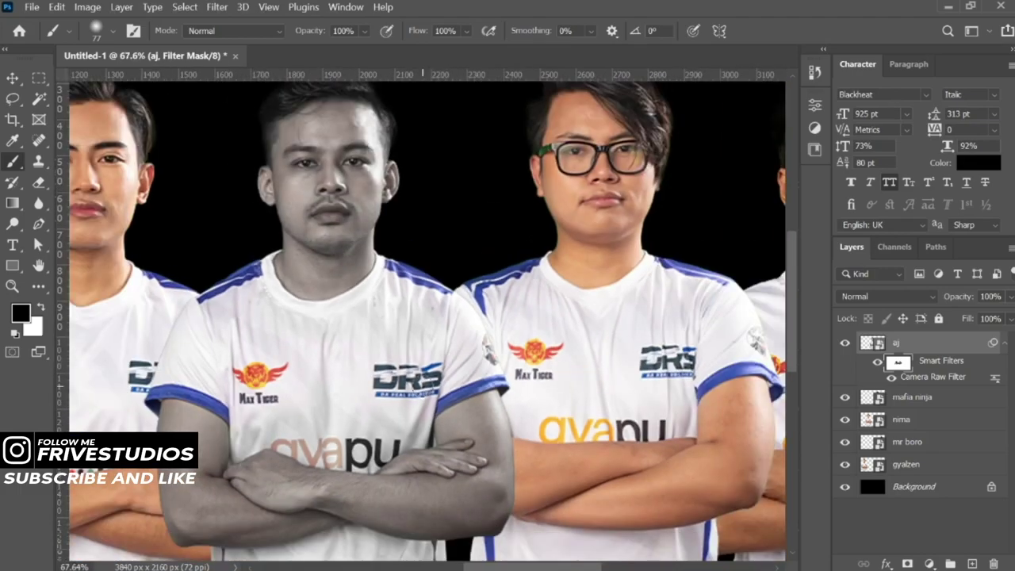
alt+scroll(440, 373, down, 2)
alt+scroll(448, 361, up, 3)
scroll(444, 364, up, 3)
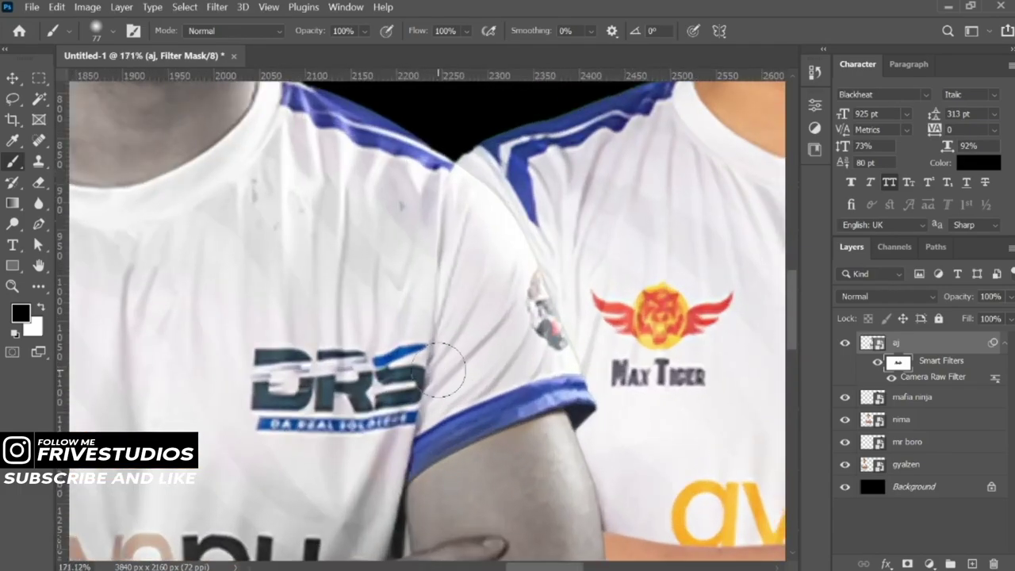
- Switch the brush to white at size 45 to repaint grey where colour spilled over
key(x)
scroll(441, 369, down, 2)
alt+right_click(496, 351)
scroll(432, 377, up, 3)
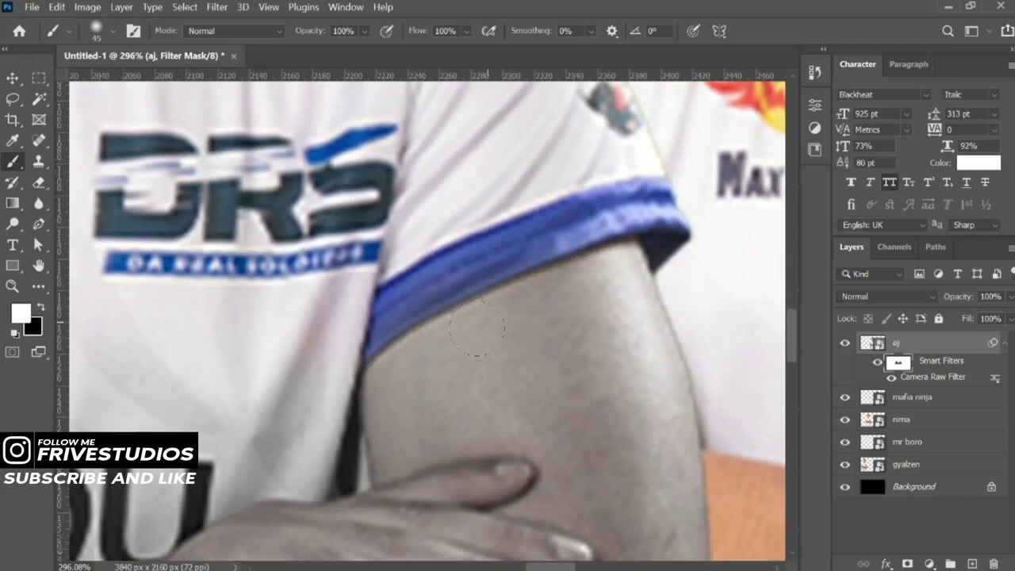
alt+scroll(315, 327, down, 3)
alt+scroll(356, 317, down, 2)
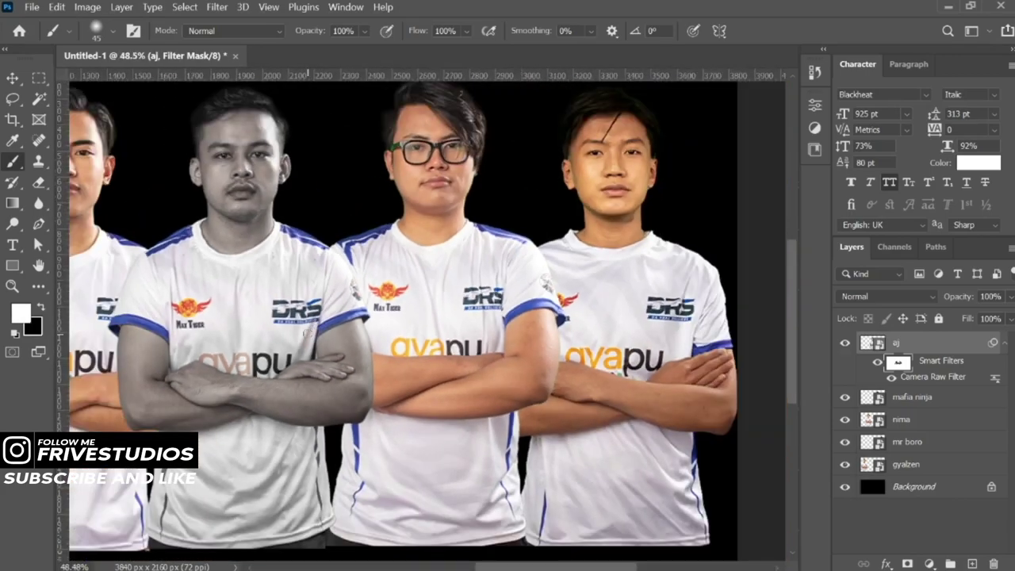
scroll(397, 310, left, 2)
scroll(389, 322, down, 2)
alt+scroll(369, 335, up, 2)
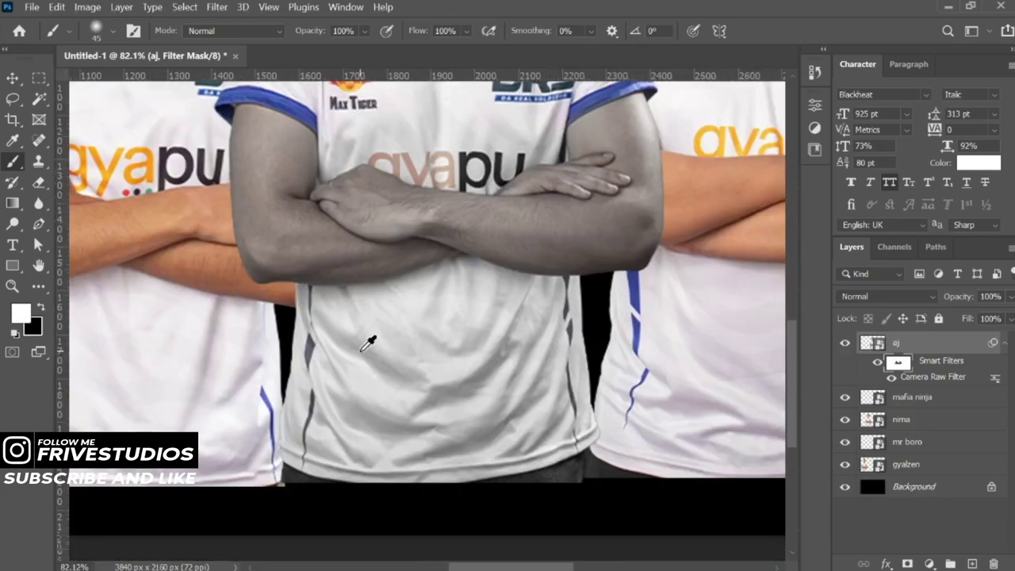
alt+scroll(370, 335, up, 1)
alt+scroll(369, 341, down, 3)
alt+scroll(368, 342, down, 3)
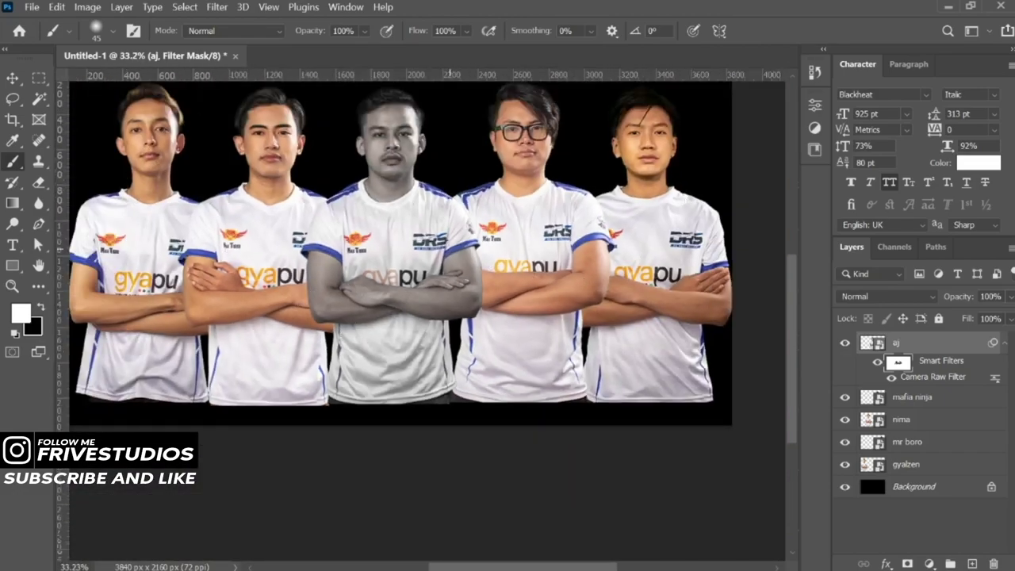
alt+scroll(366, 315, up, 2)
alt+scroll(372, 325, up, 2)
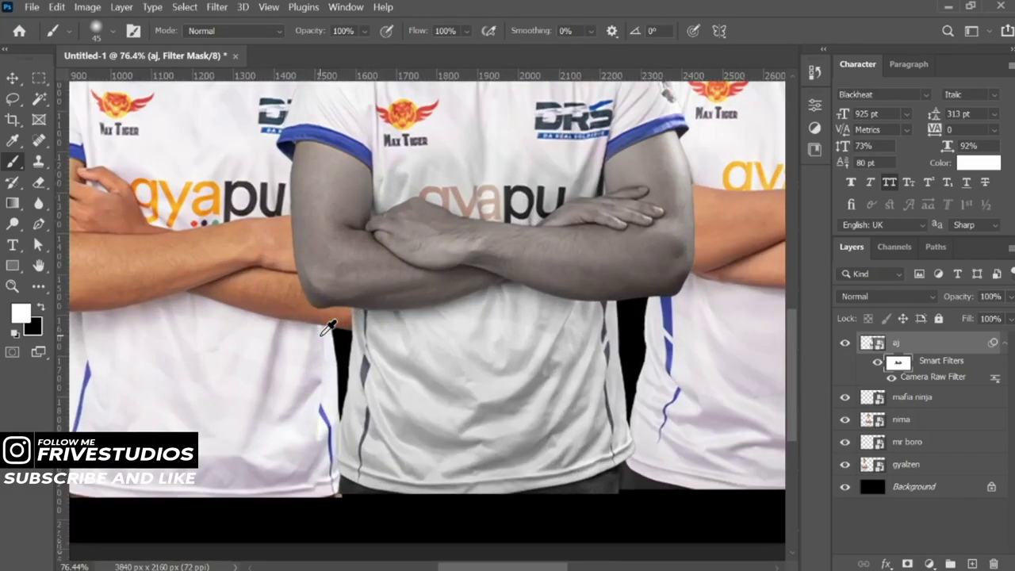
alt+scroll(381, 341, up, 2)
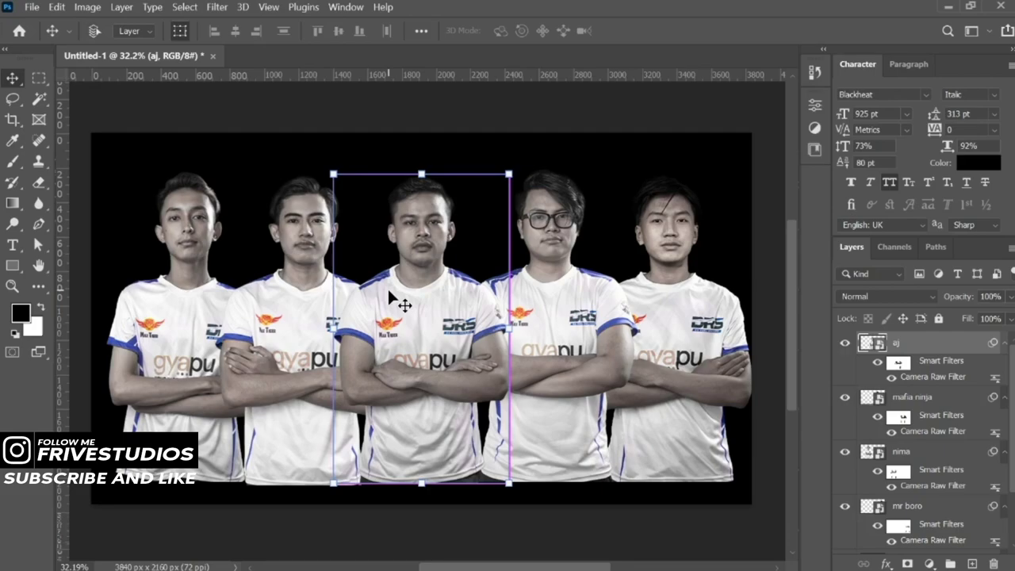
- Raise the middle player slightly and reposition the nima player with small nudges
key(shift+Up)
key(shift+Up)
key(shift+Up)
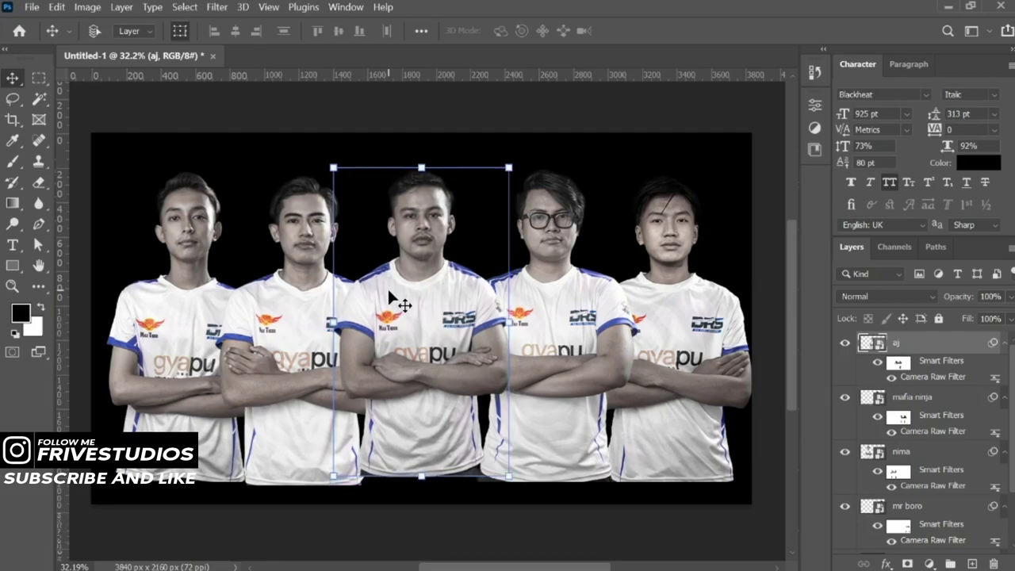
click(603, 322)
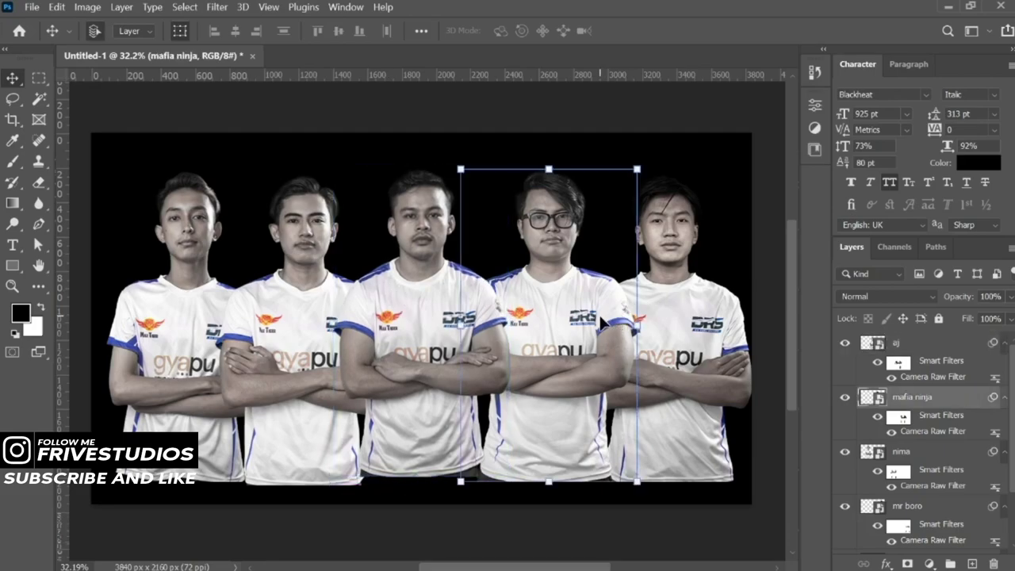
ctrl+click(929, 458)
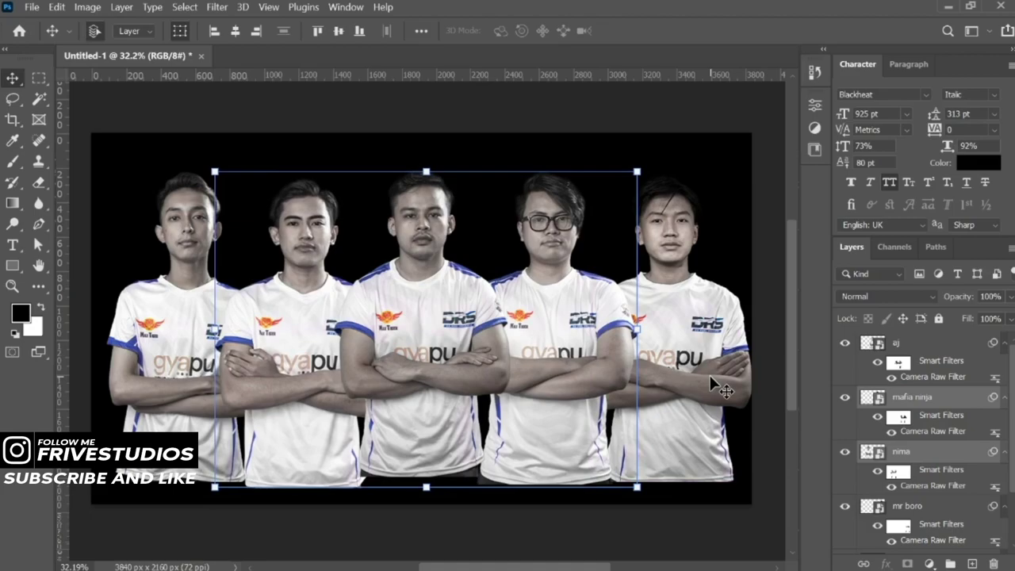
click(680, 106)
click(323, 234)
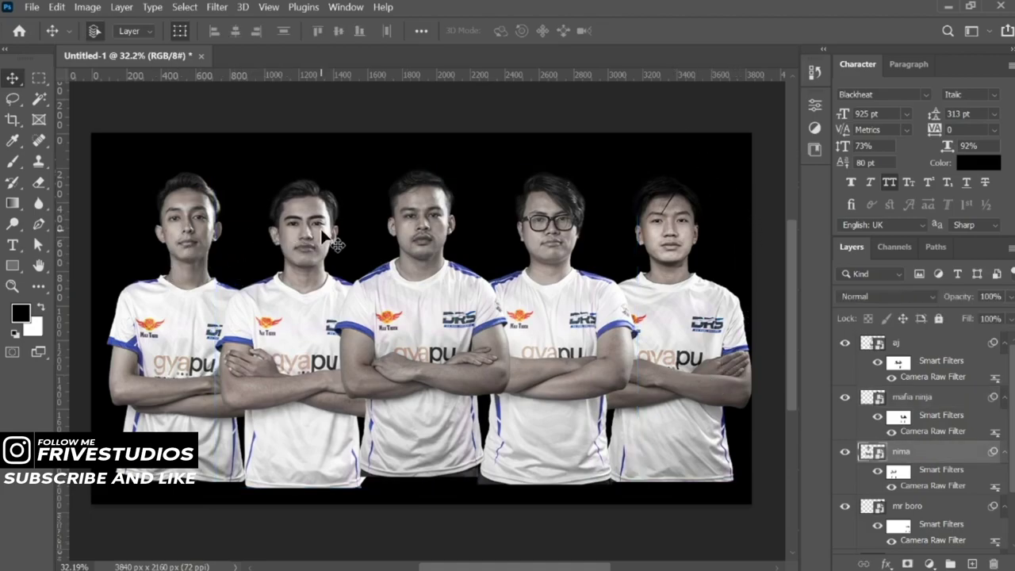
drag(322, 234, 316, 232)
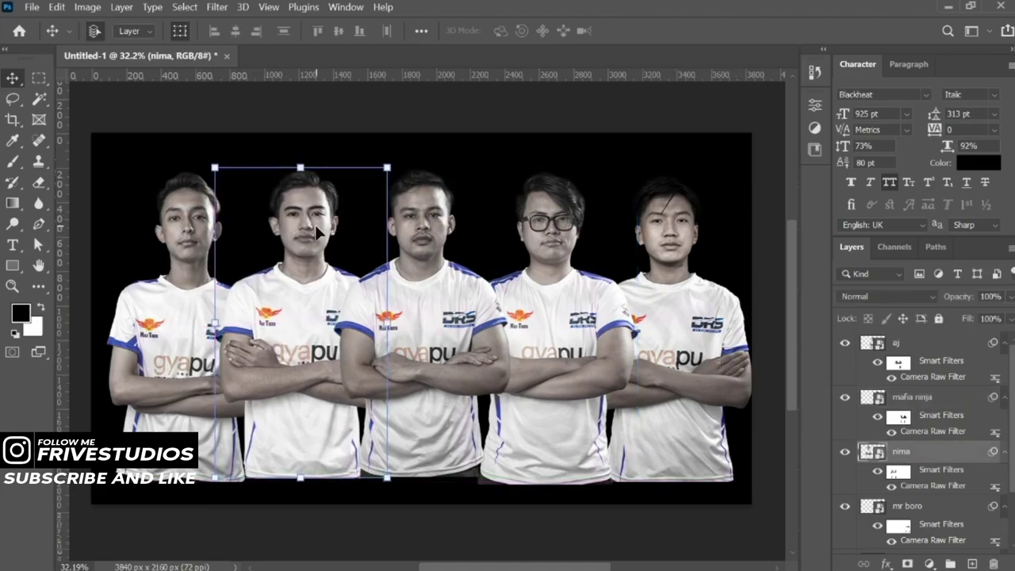
key(Down)
key(Down)
key(Down)
key(Down)
key(Down)
key(Down)
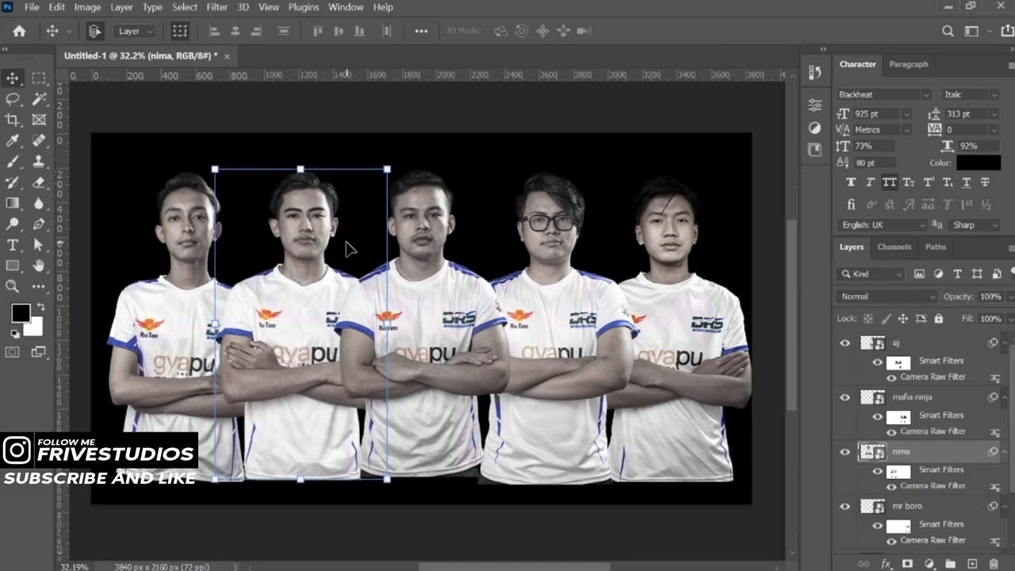
key(Down)
key(Down)
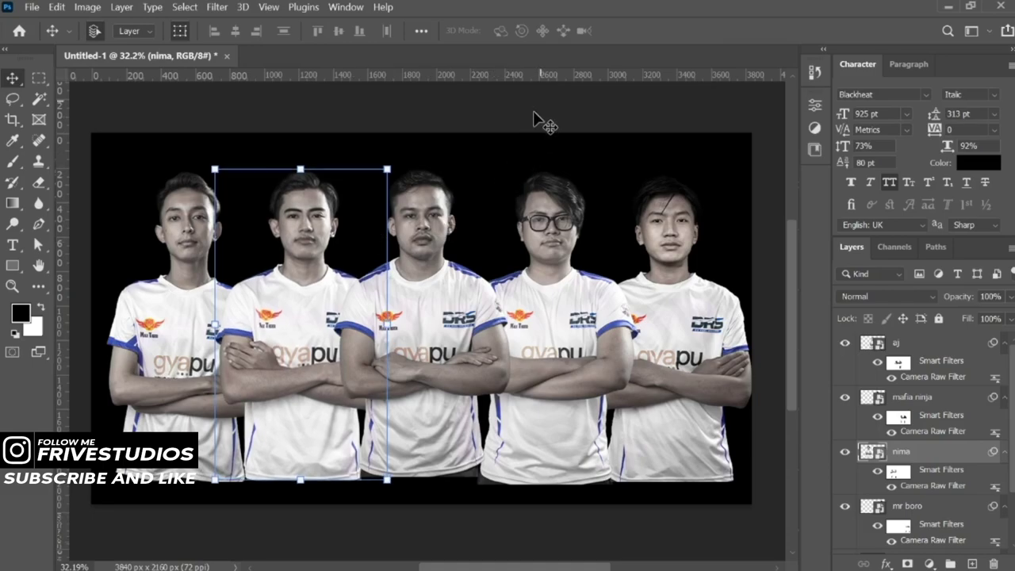
key(Down)
key(Down)
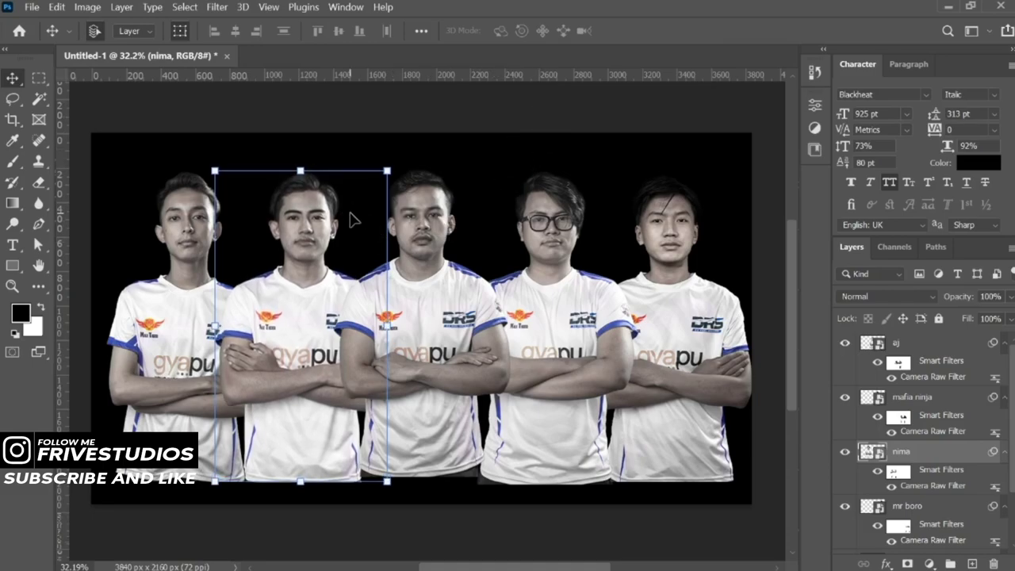
click(526, 112)
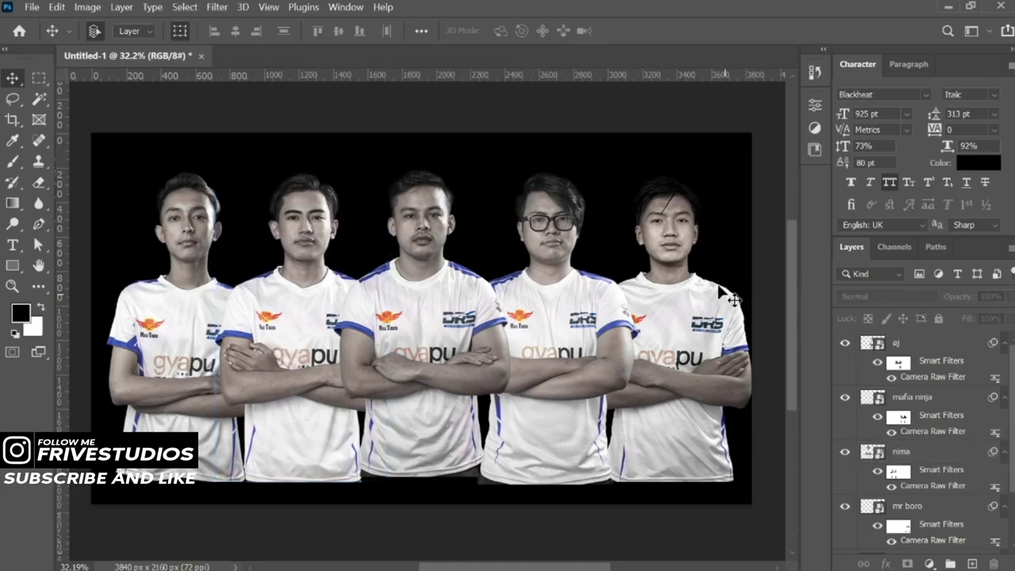
- Lower the outer players mr boro and gyalzen four pixels, then select the aj layer
click(678, 257)
scroll(886, 408, down, 2)
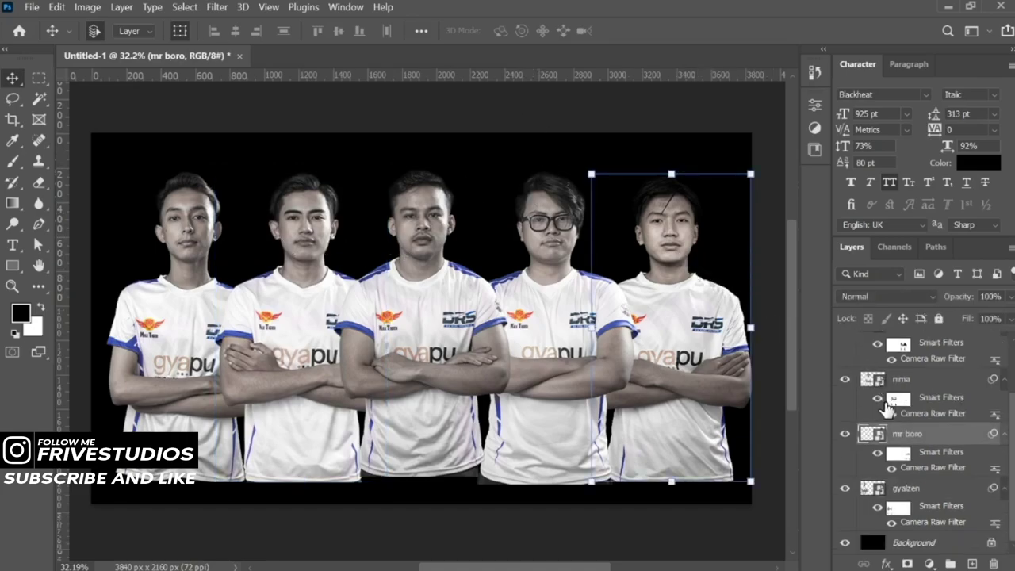
shift+click(938, 490)
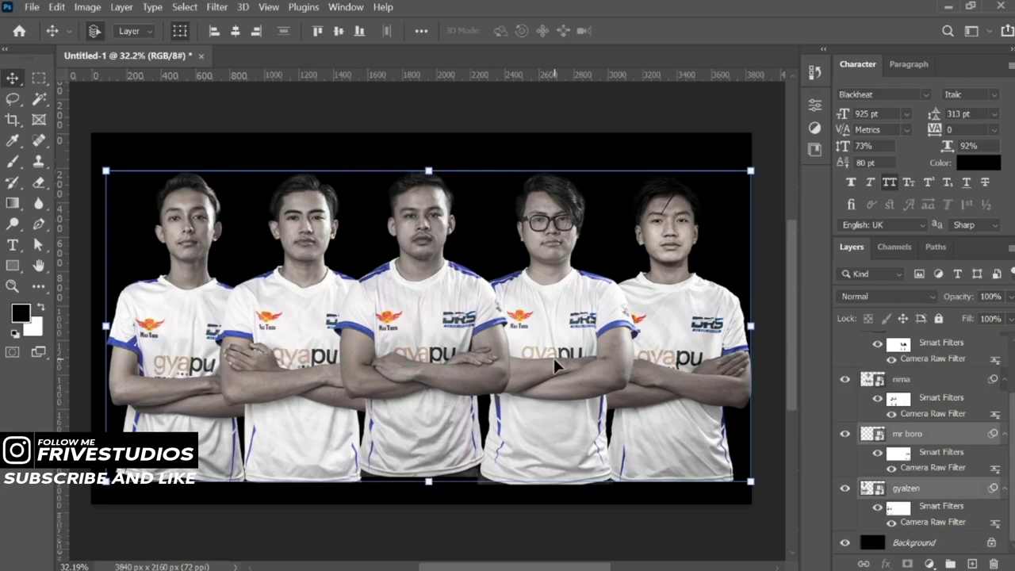
key(Down)
key(Down)
key(Down)
key(Down)
key(Down)
key(Down)
key(Down)
key(Down)
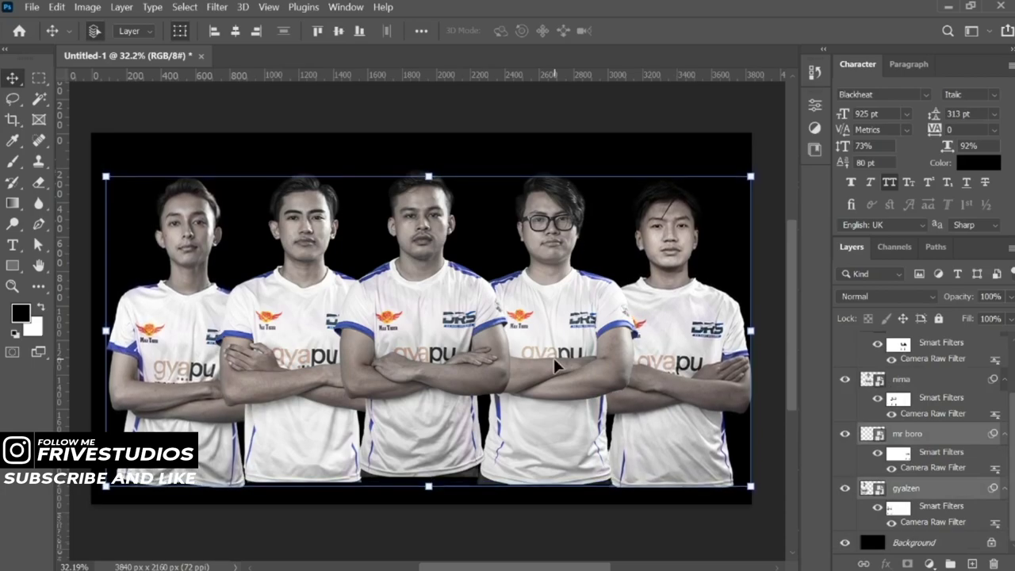
key(Down)
key(Down)
key(Down)
key(Down)
key(Down)
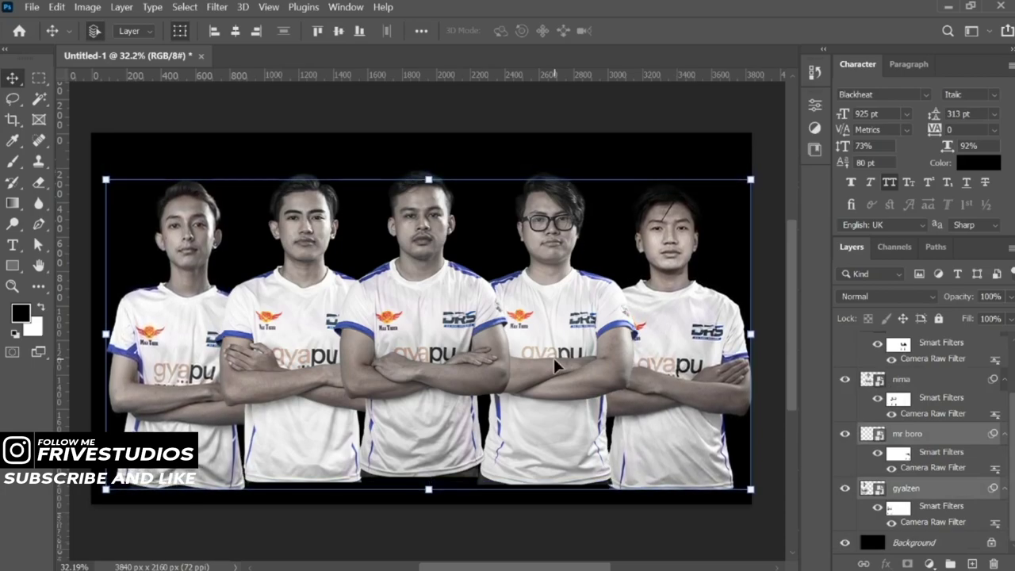
key(Down)
key(Down)
key(Down)
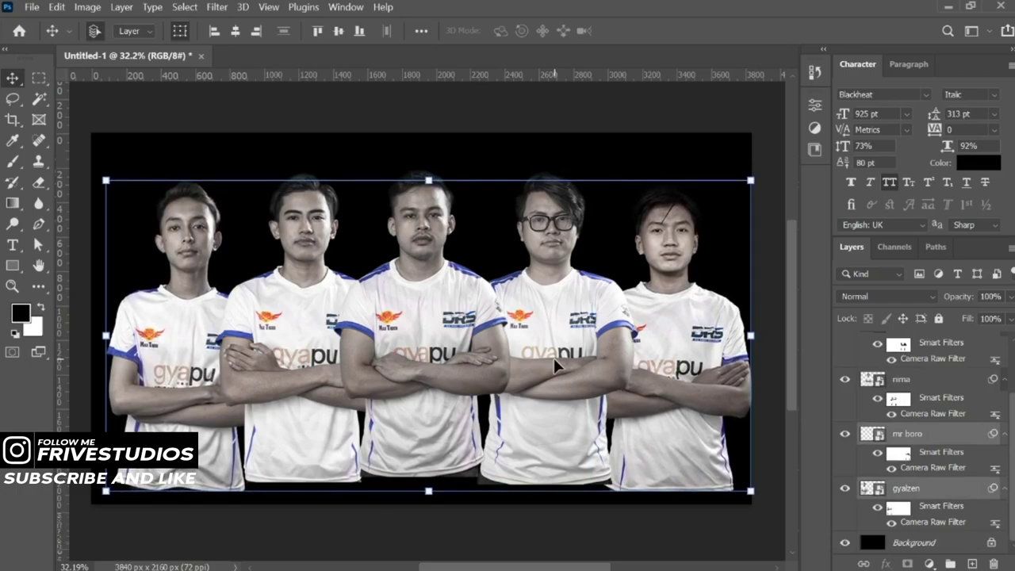
key(Down)
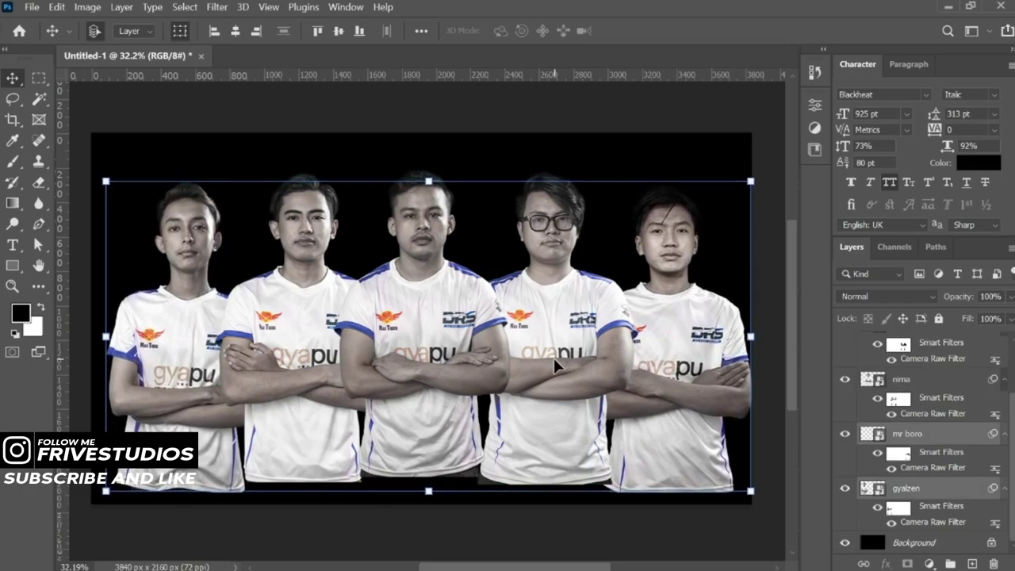
click(658, 113)
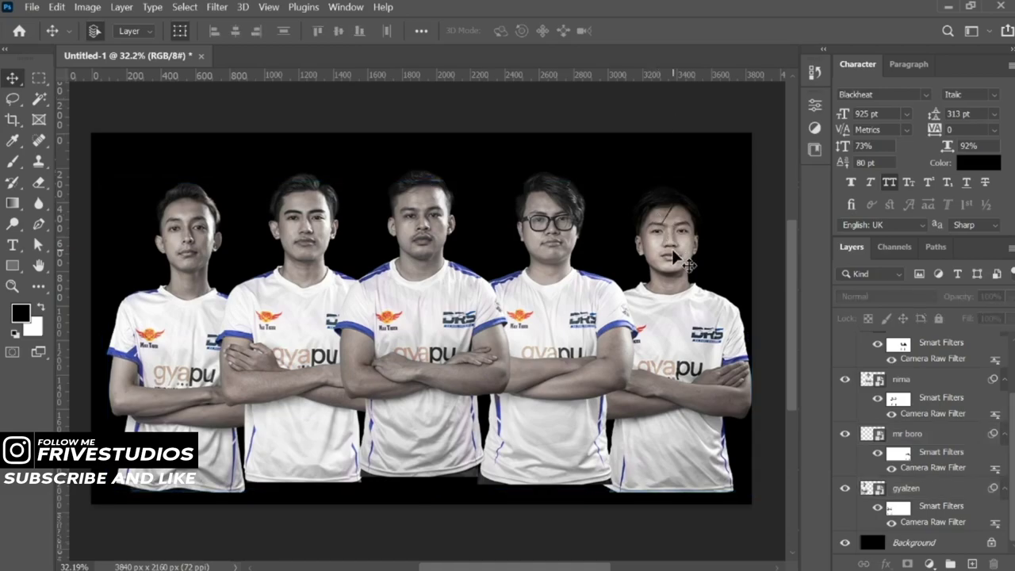
scroll(476, 295, down, 1)
scroll(920, 380, up, 1)
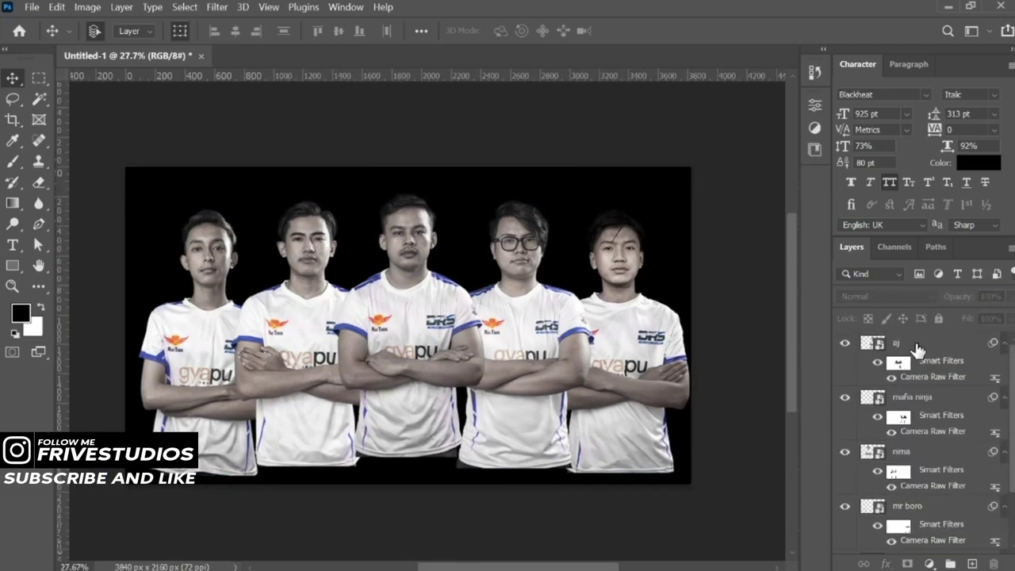
click(917, 350)
scroll(917, 350, down, 2)
- Group all five player layers into Group 1 and duplicate it as Group 1 copy
shift+click(944, 488)
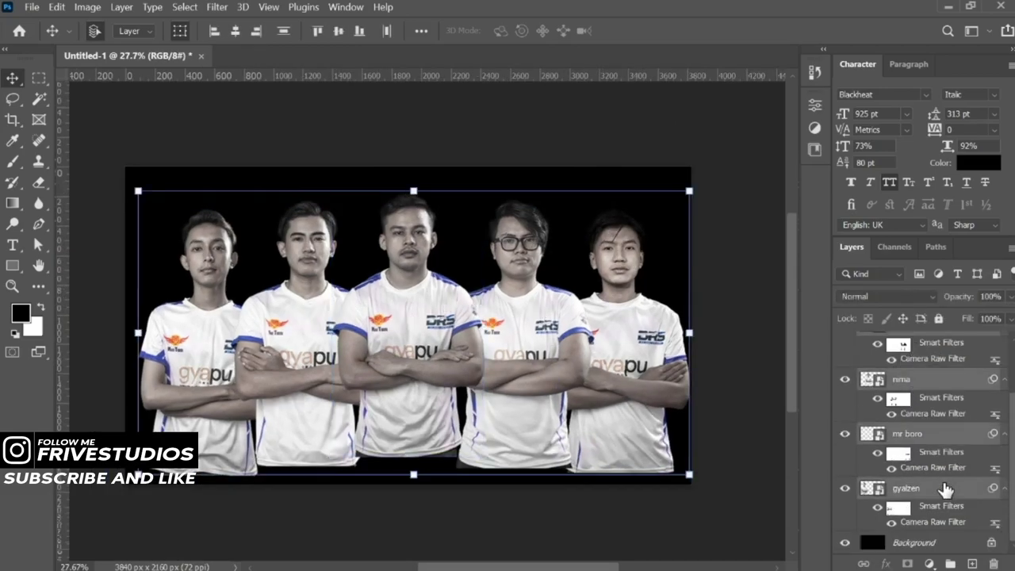
key(ctrl+g)
key(ctrl+j)
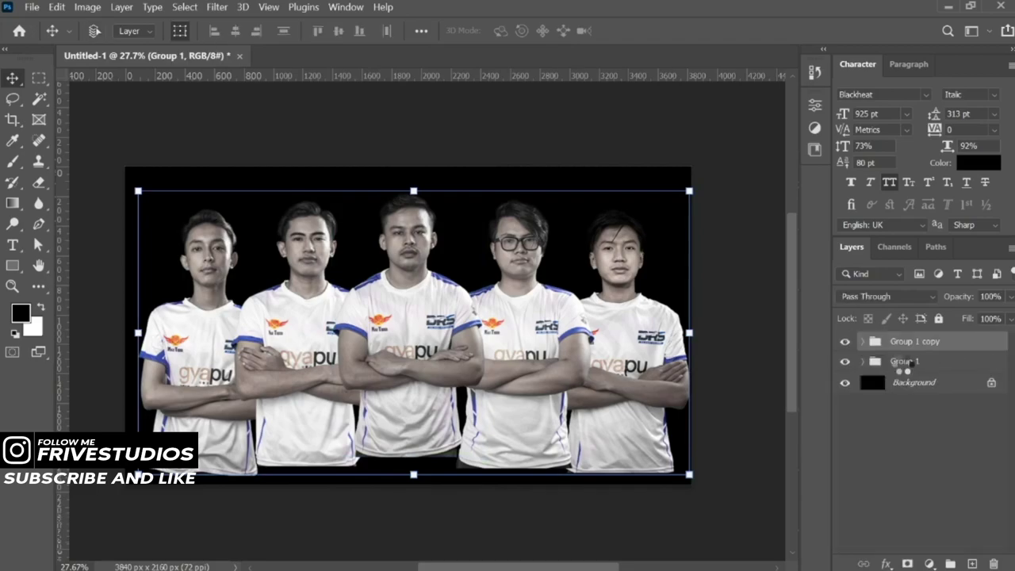
- Rasterize the five player layers inside Group 1 copy
click(862, 341)
scroll(920, 412, down, 1)
shift+click(960, 475)
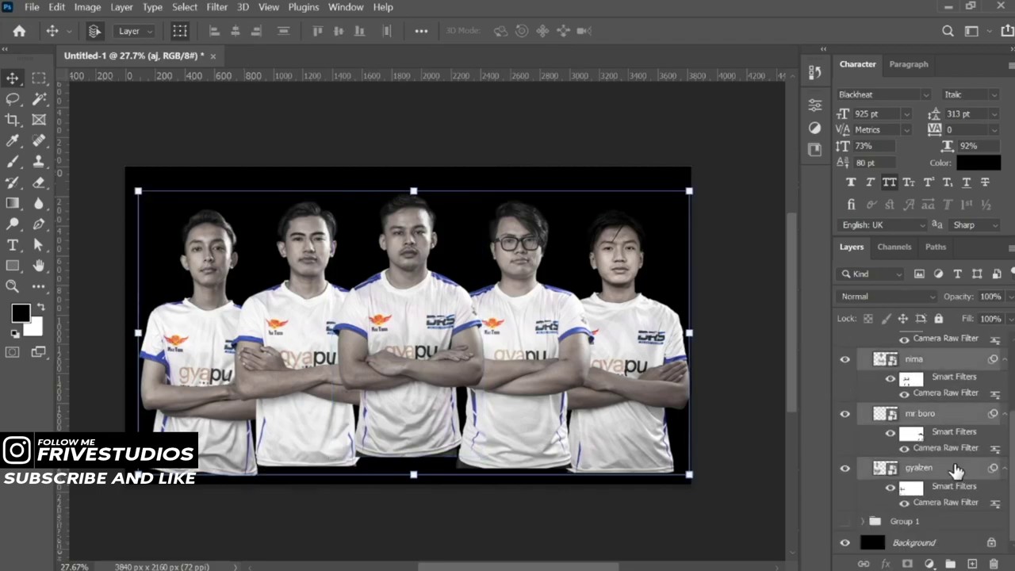
right_click(956, 475)
click(816, 316)
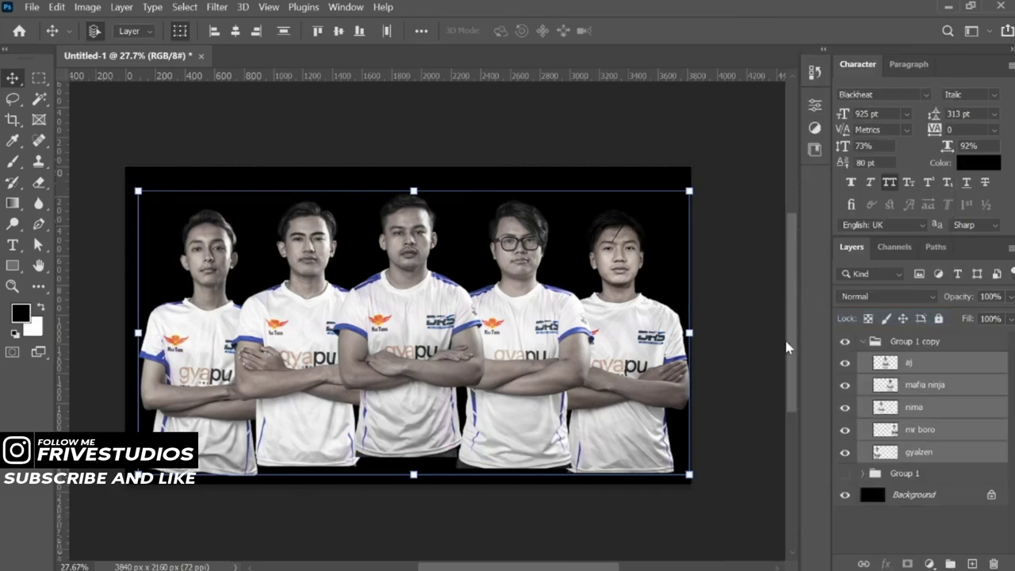
click(751, 332)
- Nudge mafia ninja left, nima right and mr boro left in Shift+arrow steps
scroll(399, 334, up, 1)
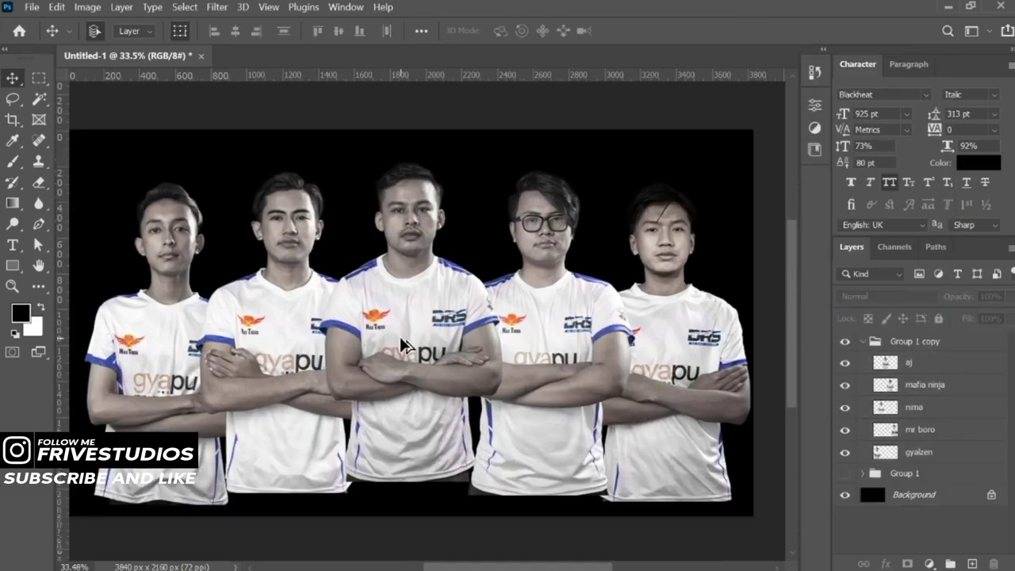
drag(408, 333, 420, 329)
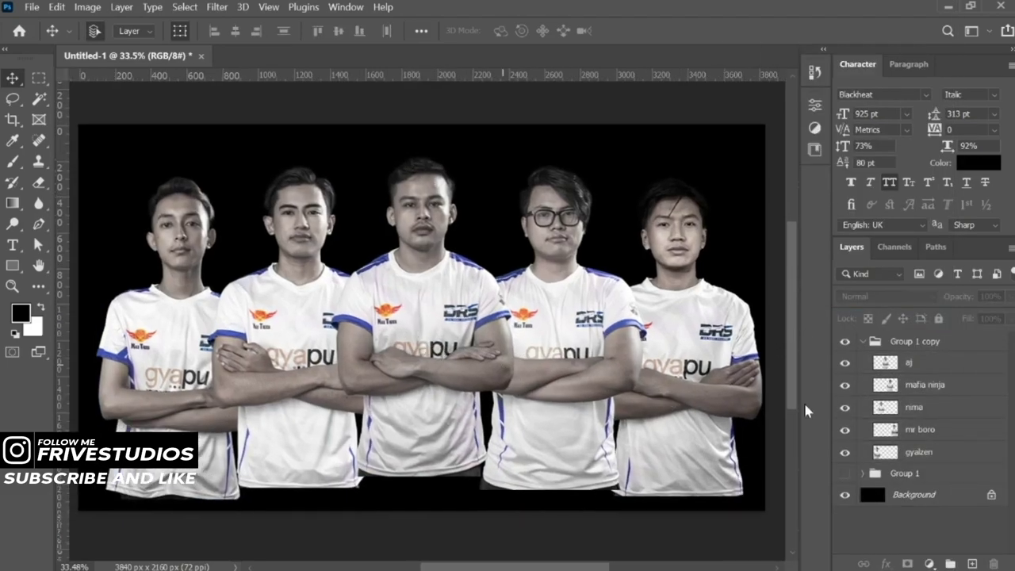
click(925, 396)
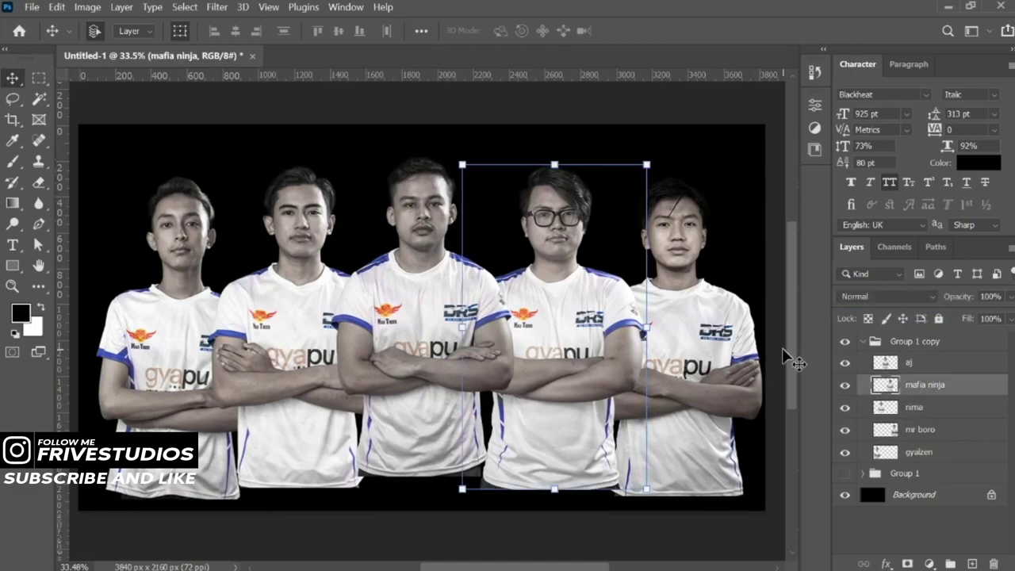
key(shift+Left)
key(shift+Left)
key(shift+Left)
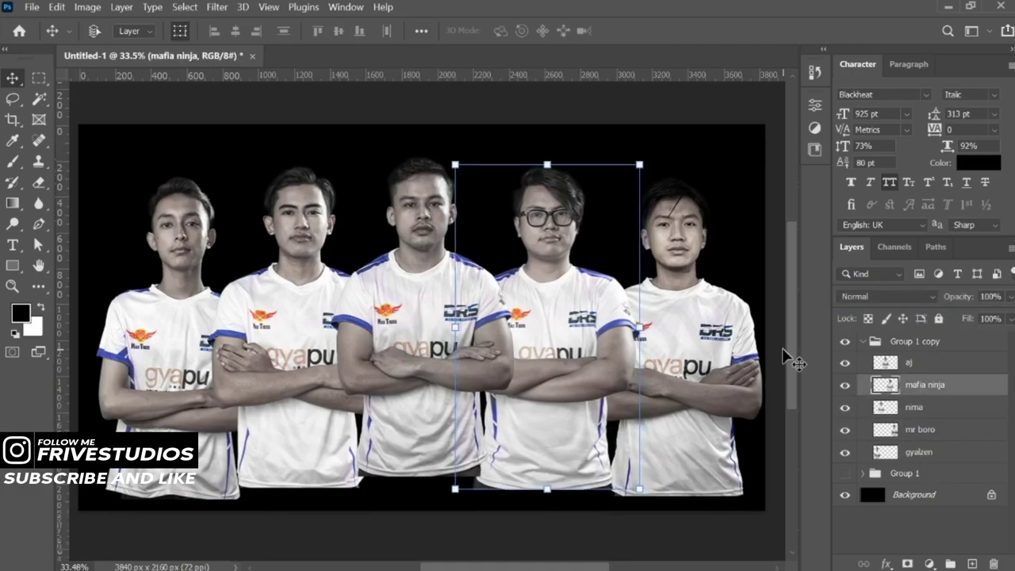
click(901, 406)
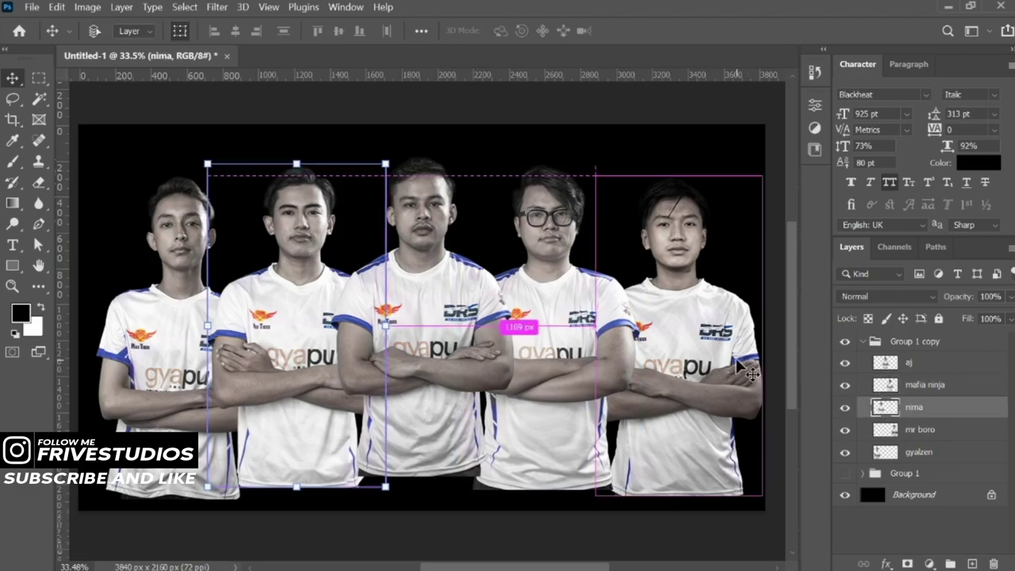
key(shift+Right)
key(shift+Right)
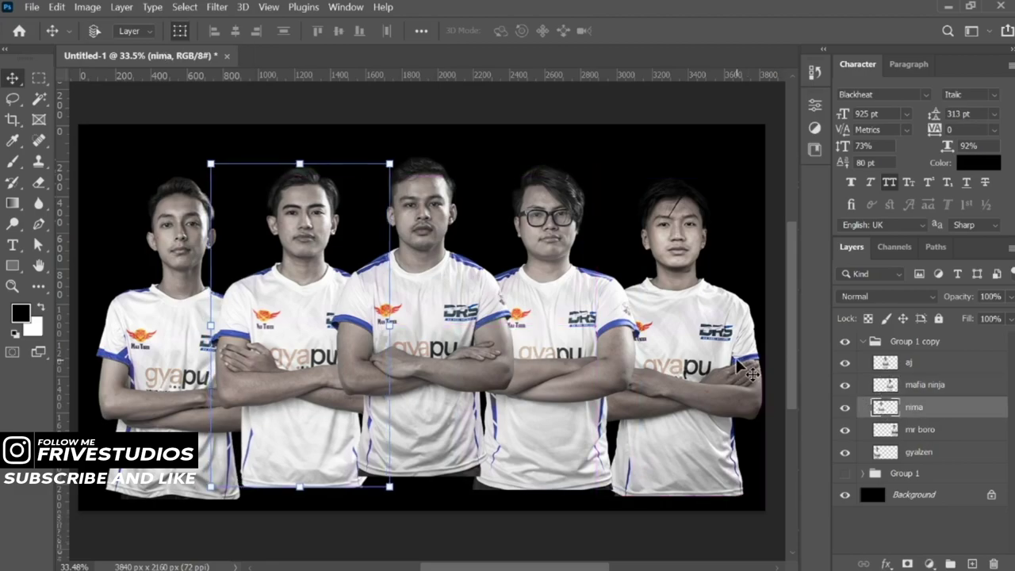
click(952, 386)
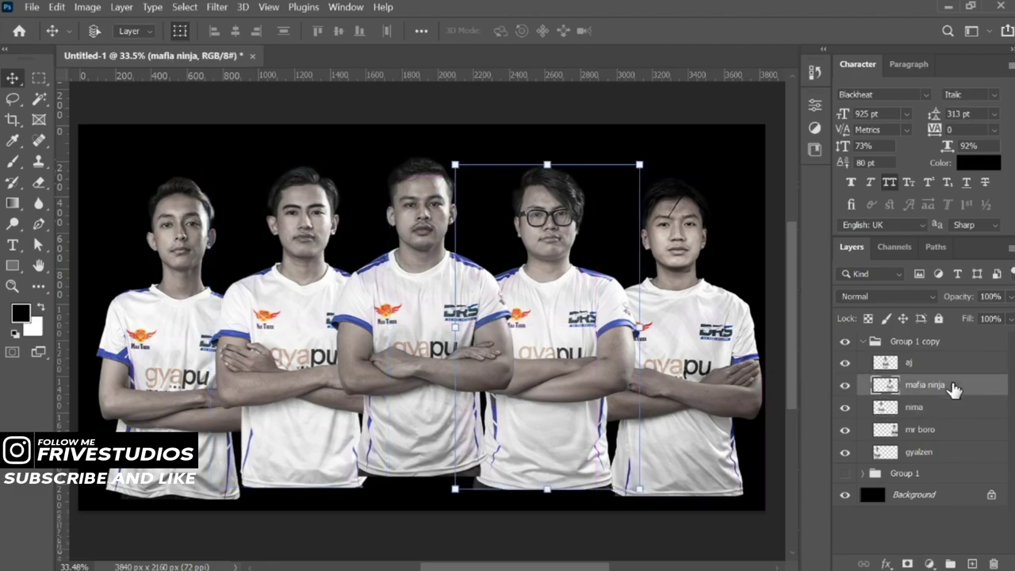
key(shift+Left)
key(shift+Left)
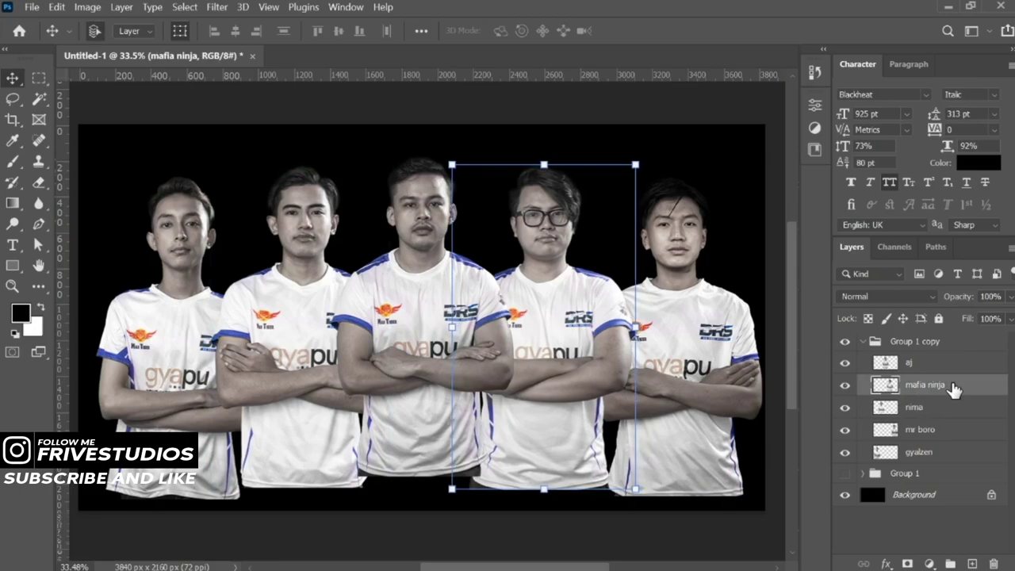
click(959, 439)
key(shift+Left)
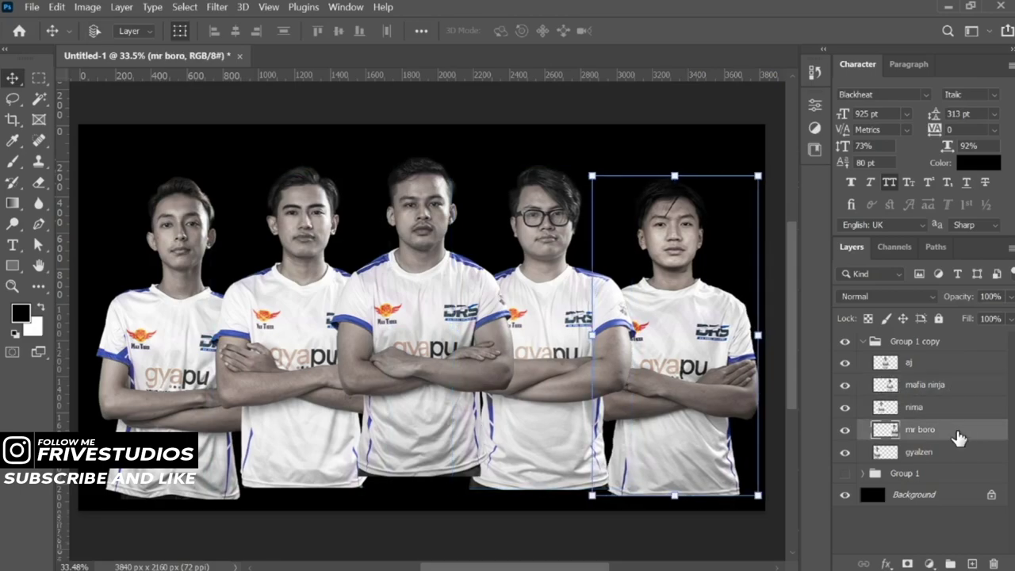
key(shift+Left)
key(shift+Left)
key(shift+Left)
key(shift+Left)
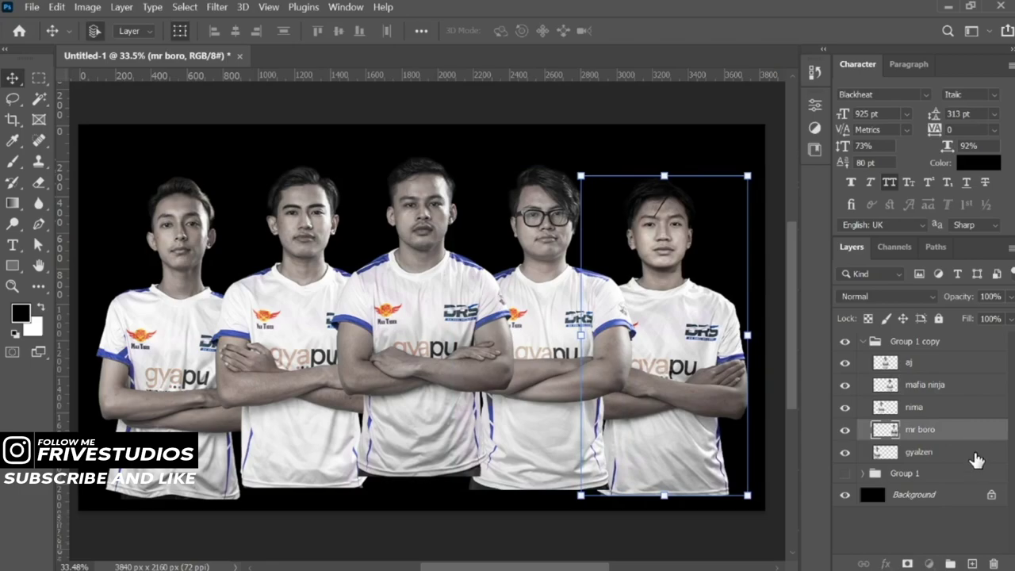
- Nudge the gyalzen player slightly right, leaving its height unchanged
click(976, 454)
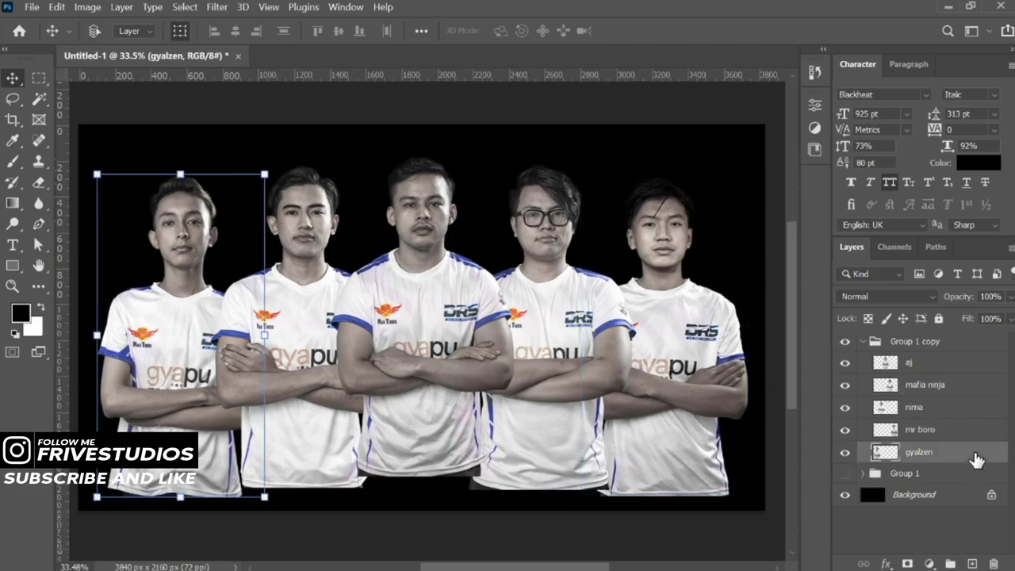
key(shift+Right)
key(shift+Up)
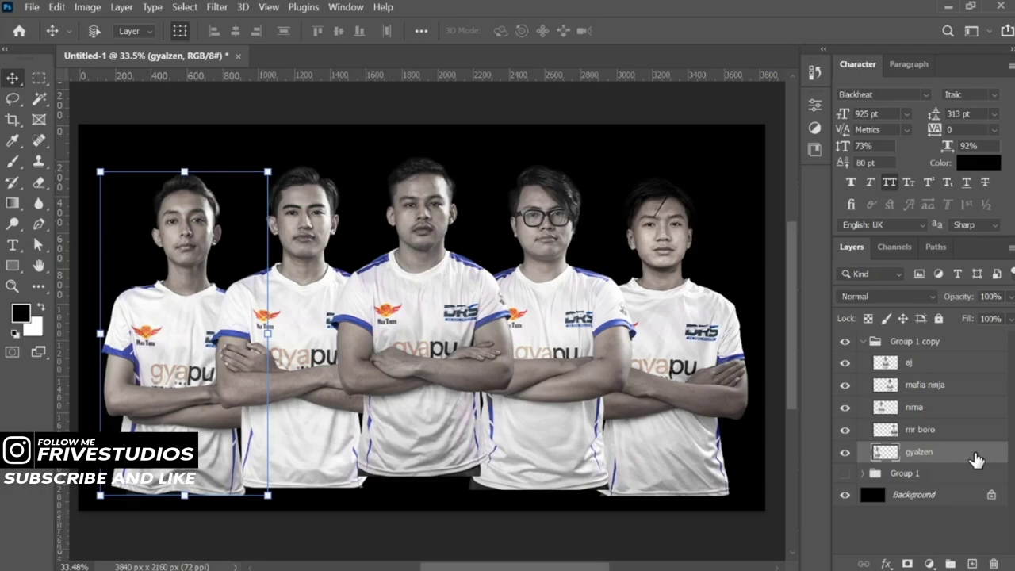
key(shift+Down)
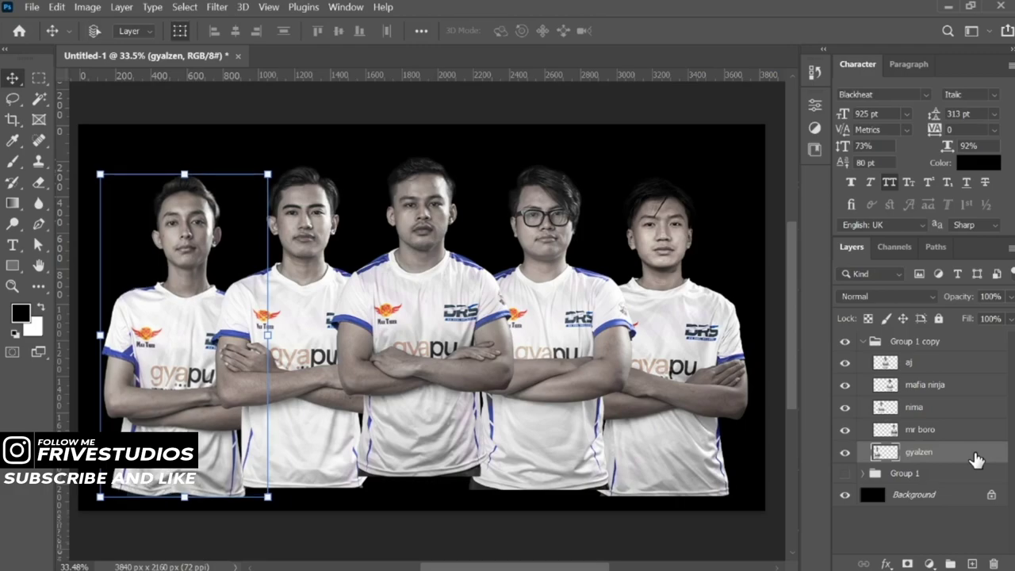
key(shift+Down)
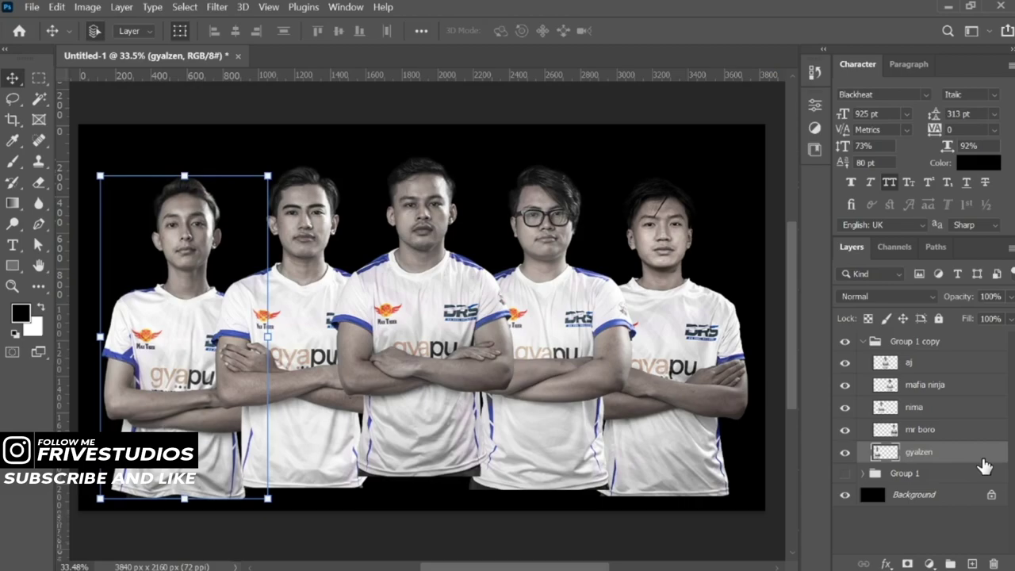
key(shift+Up)
click(688, 145)
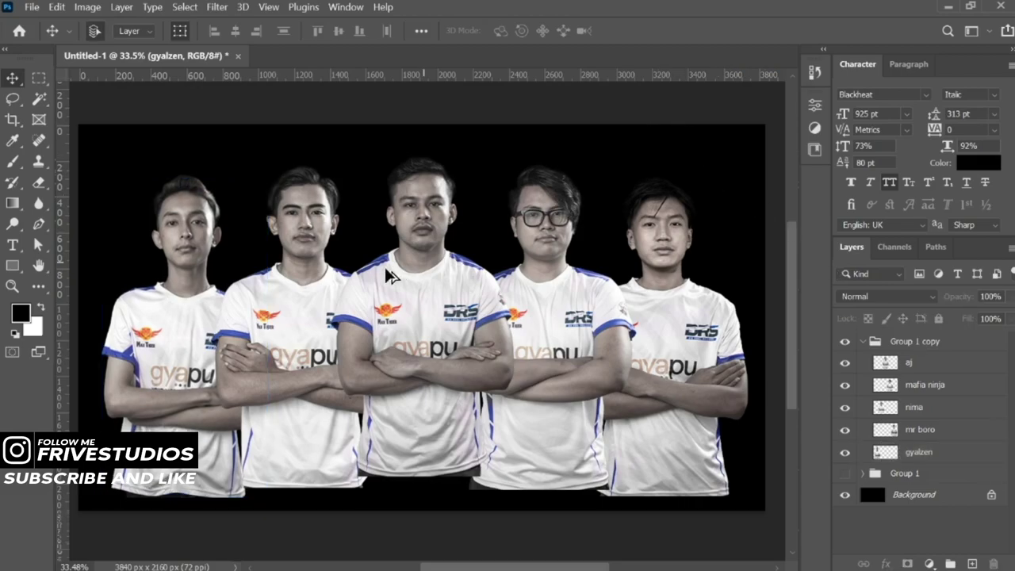
scroll(386, 268, down, 3)
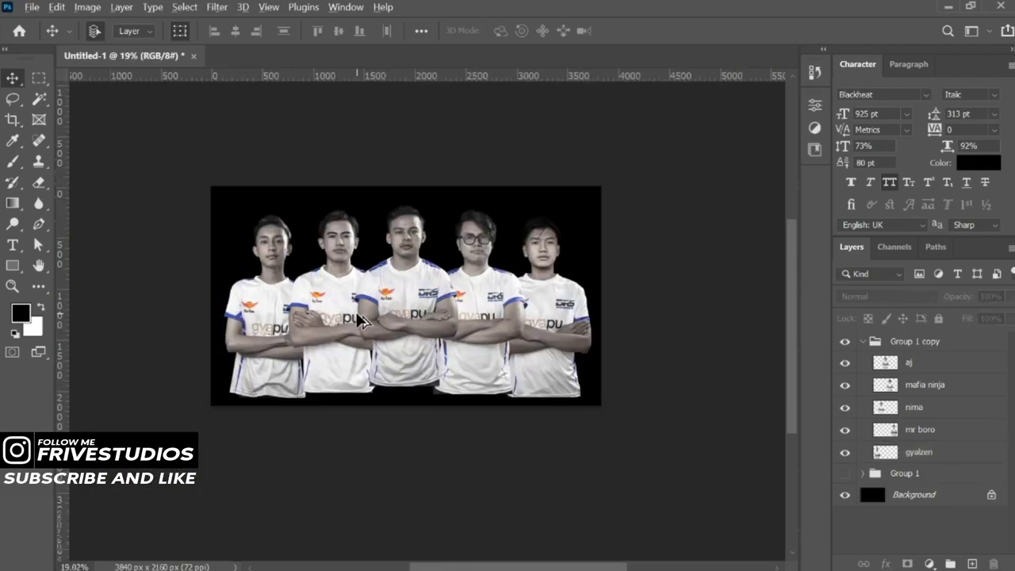
- Merge the nima layer into the mafia ninja layer
scroll(369, 327, up, 2)
click(947, 397)
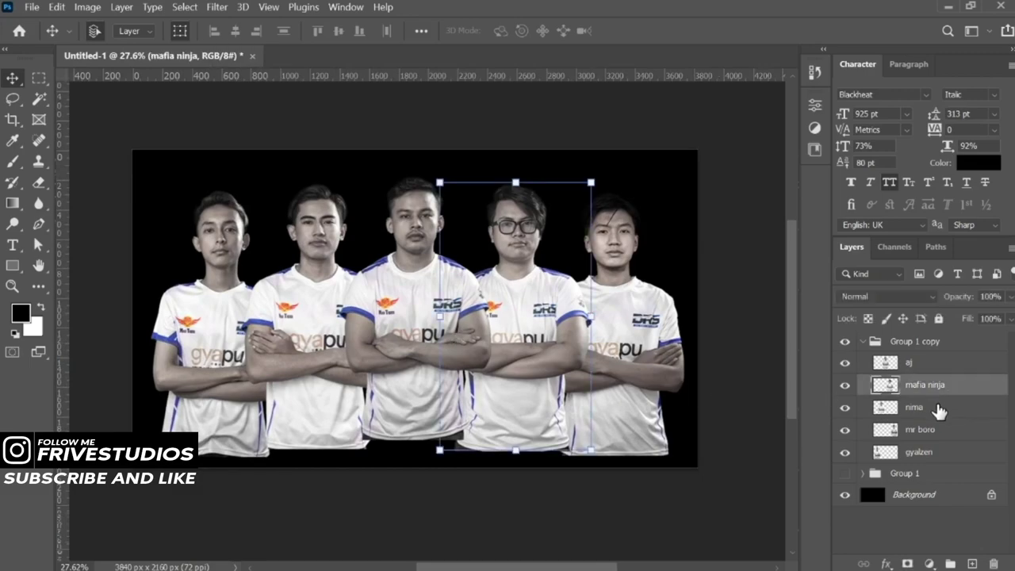
shift+click(935, 411)
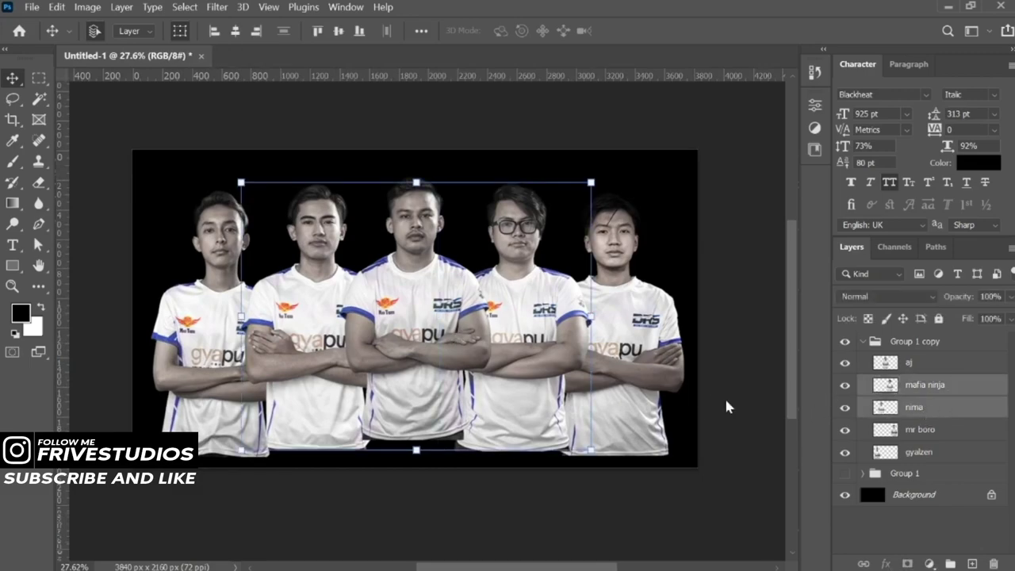
key(ctrl+e)
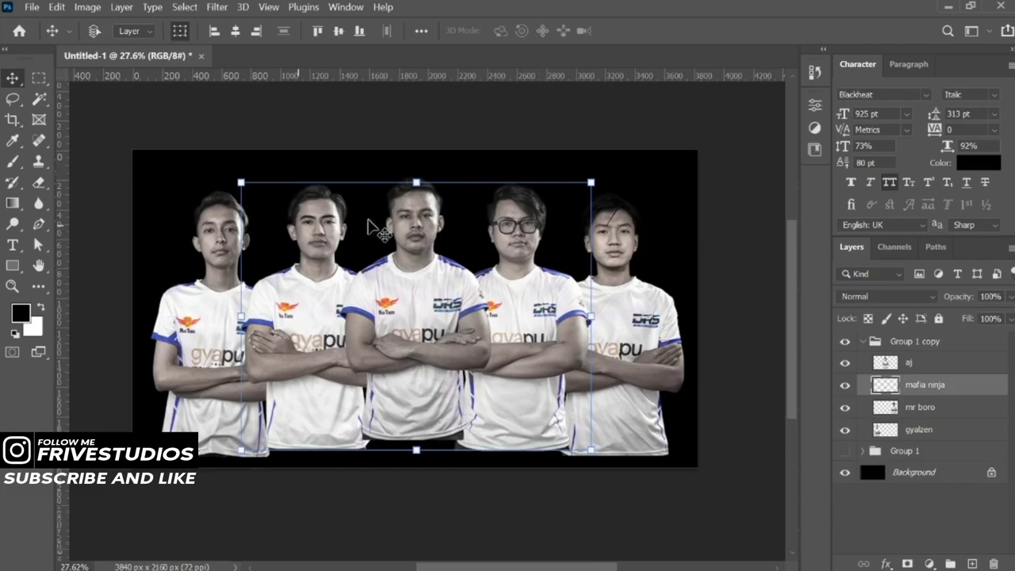
- Merge the gyalzen layer into the mr boro layer
click(420, 227)
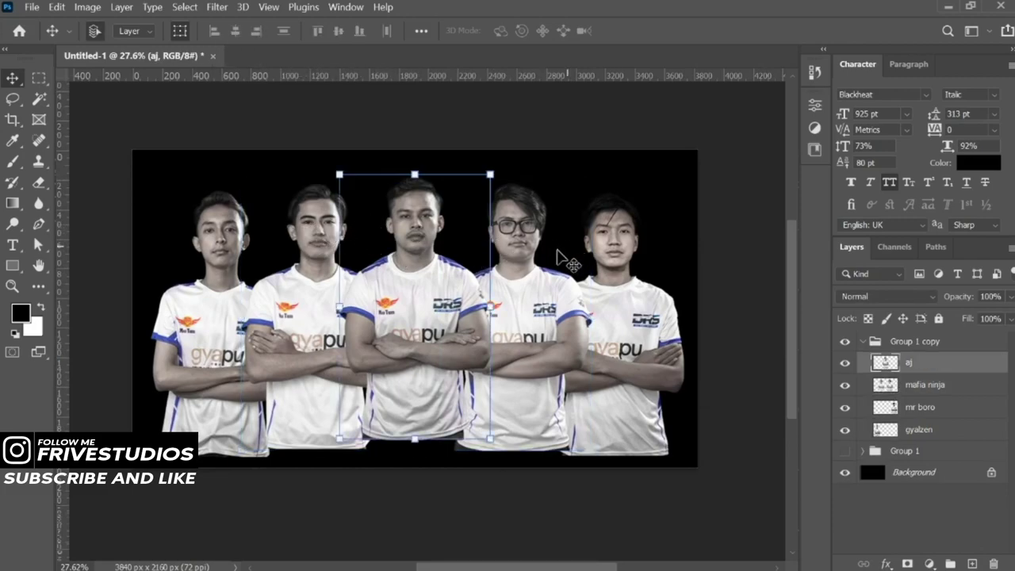
click(924, 387)
click(928, 408)
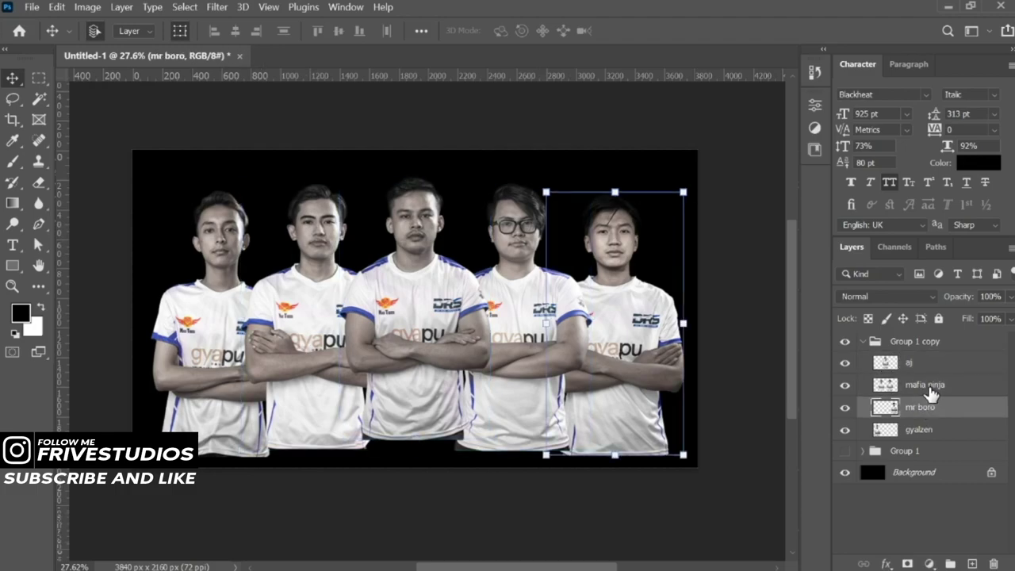
click(930, 389)
click(909, 412)
shift+click(921, 429)
key(ctrl+e)
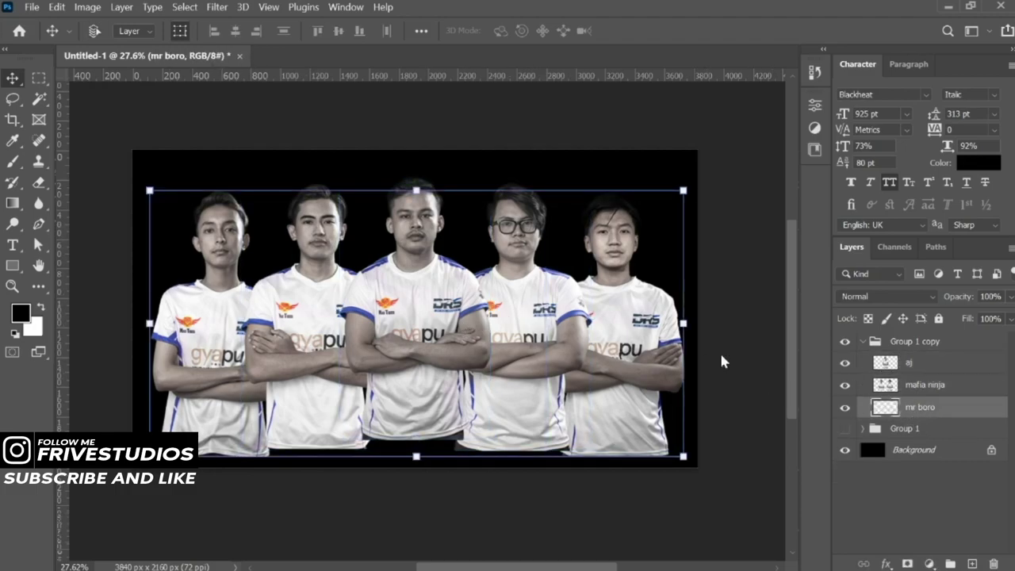
- Add two new empty layers and clip each to the player layer beneath it
ctrl+click(960, 418)
click(957, 414)
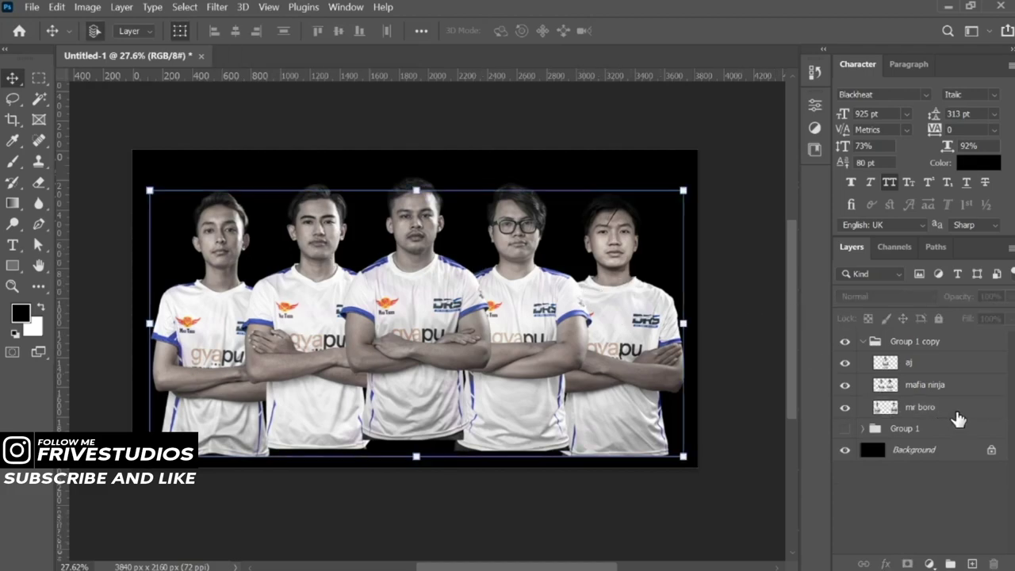
click(972, 563)
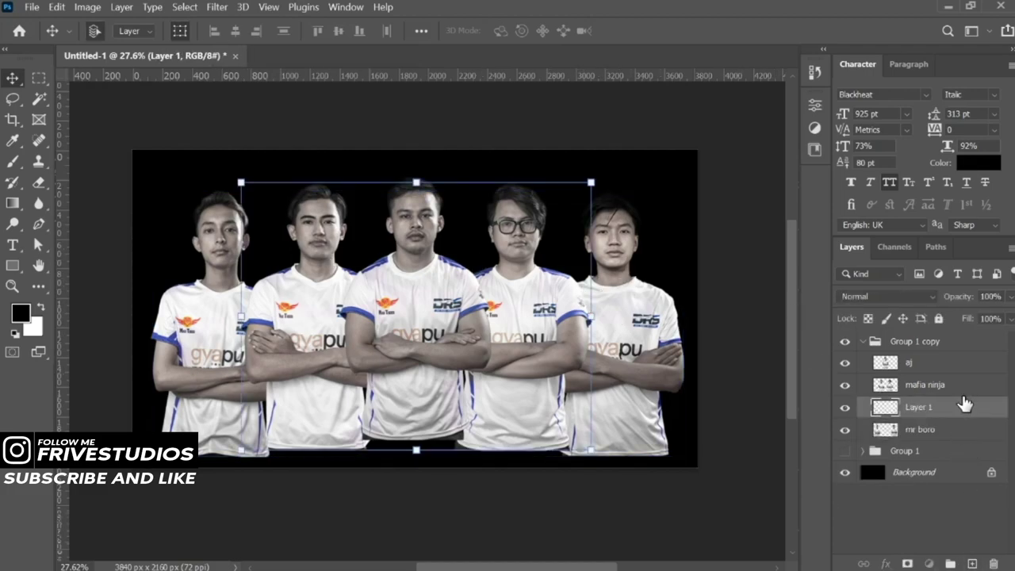
click(959, 387)
click(973, 563)
alt+click(977, 395)
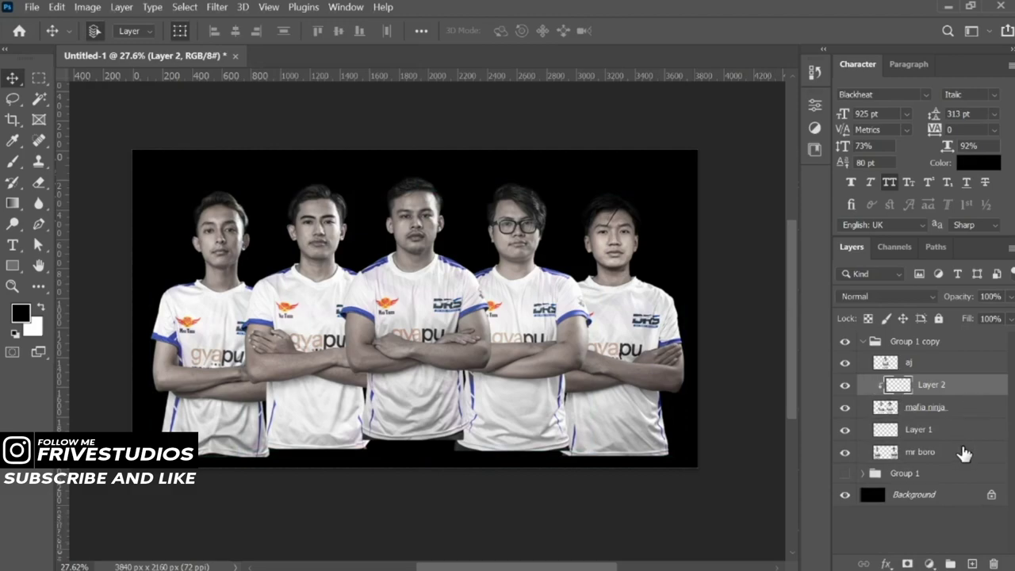
alt+click(966, 438)
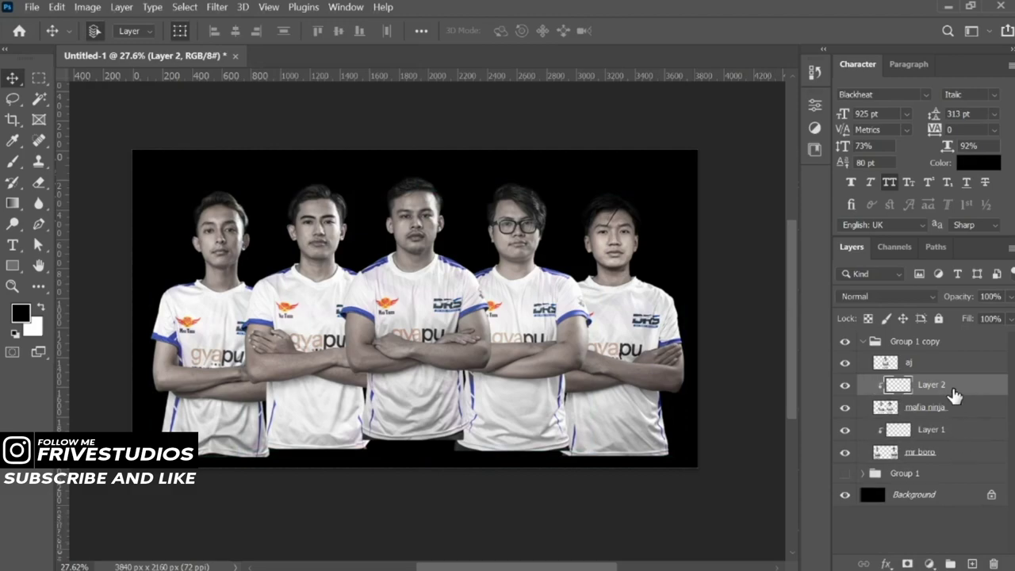
- Paint soft black shading on the centre jersey with a 564 px brush; set fill to 84%
click(13, 162)
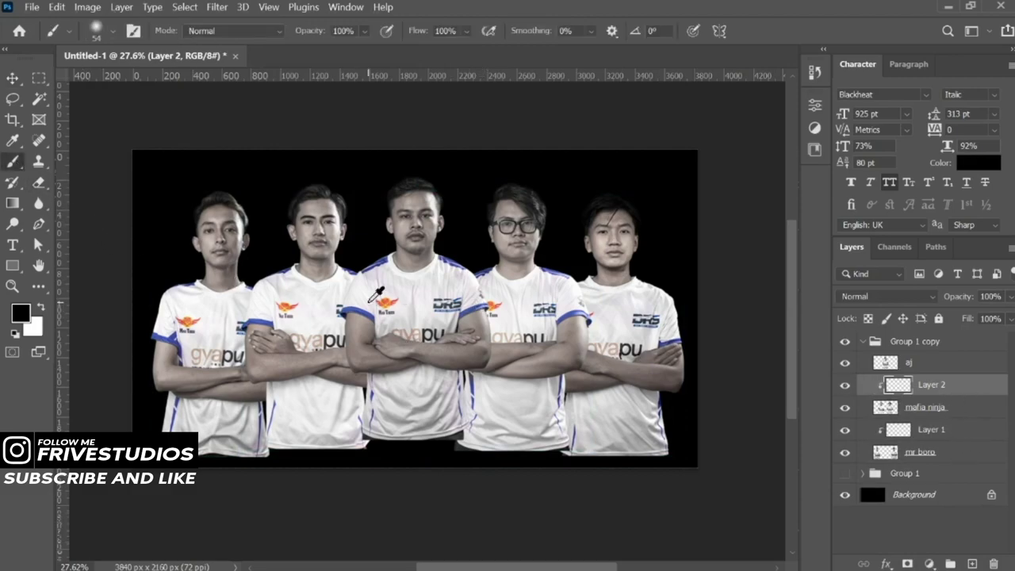
scroll(368, 317, up, 3)
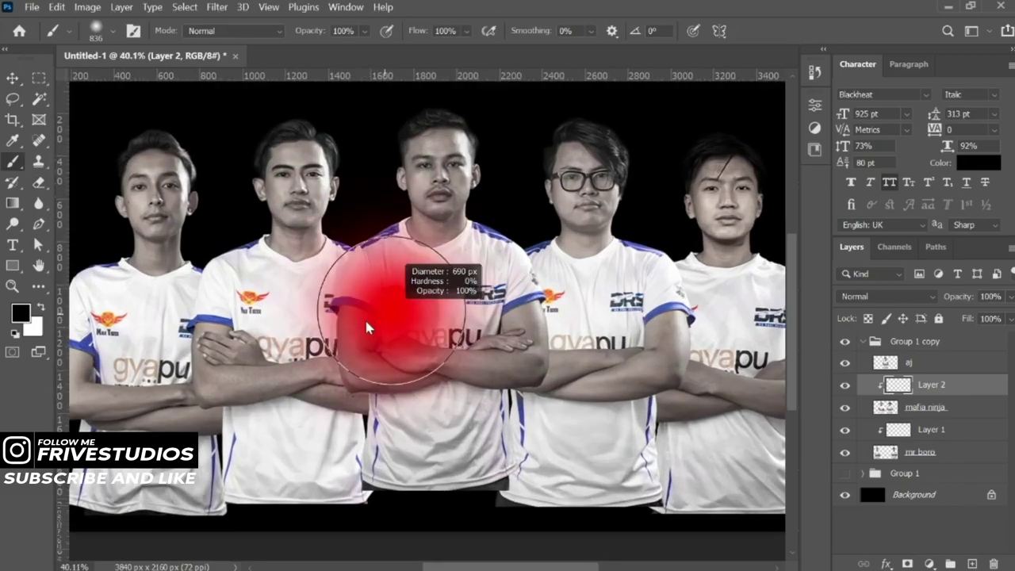
mouse_move(367, 327)
mouse_down()
mouse_move(345, 328)
mouse_move(411, 435)
mouse_up()
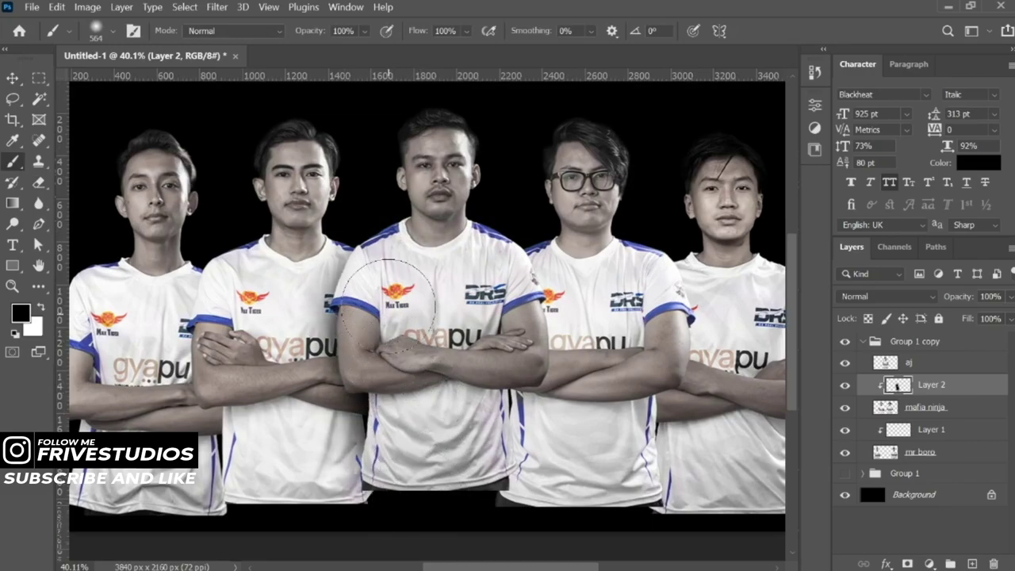
mouse_move(388, 303)
mouse_down()
mouse_move(473, 378)
mouse_move(479, 355)
mouse_move(398, 277)
mouse_move(428, 428)
mouse_move(466, 431)
mouse_move(404, 488)
mouse_move(527, 491)
mouse_up()
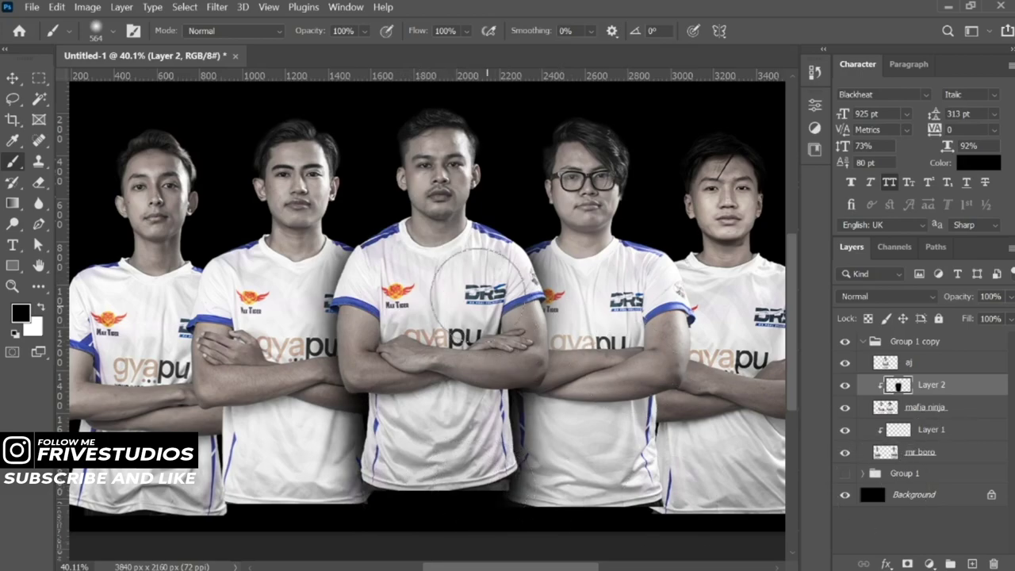
mouse_move(394, 283)
mouse_down()
mouse_move(412, 317)
mouse_move(456, 309)
mouse_move(485, 285)
mouse_move(481, 346)
mouse_up()
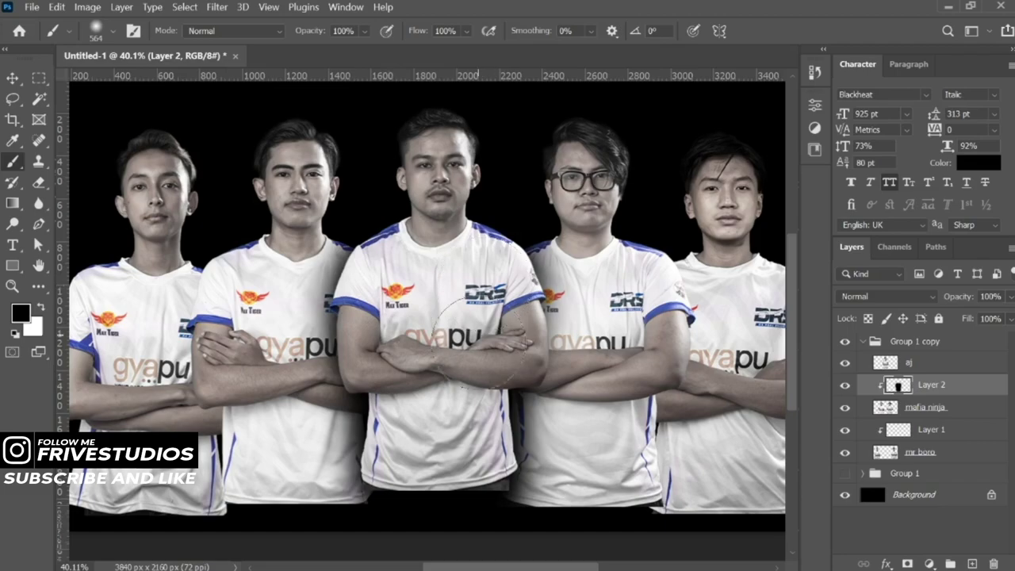
click(845, 495)
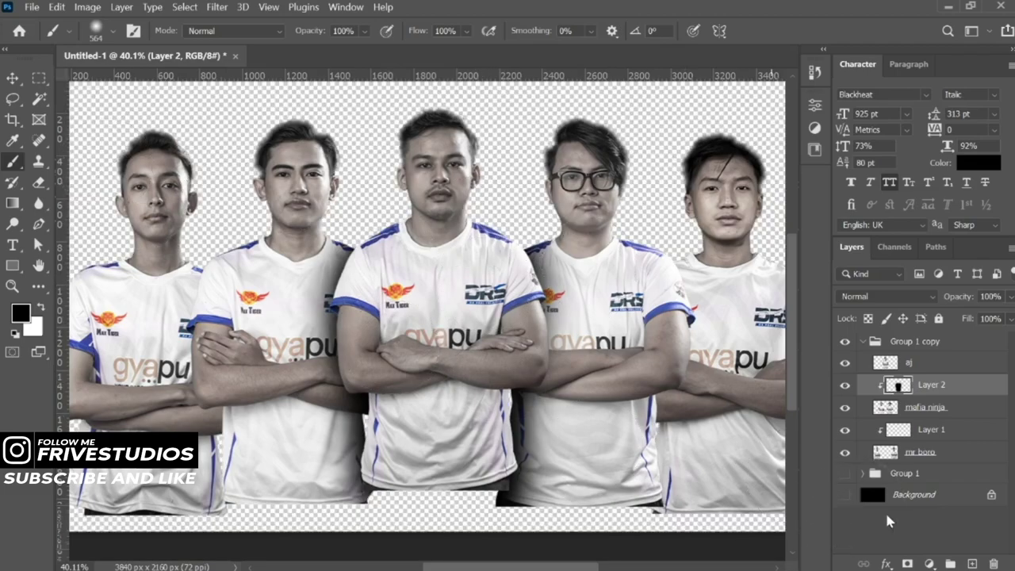
click(845, 495)
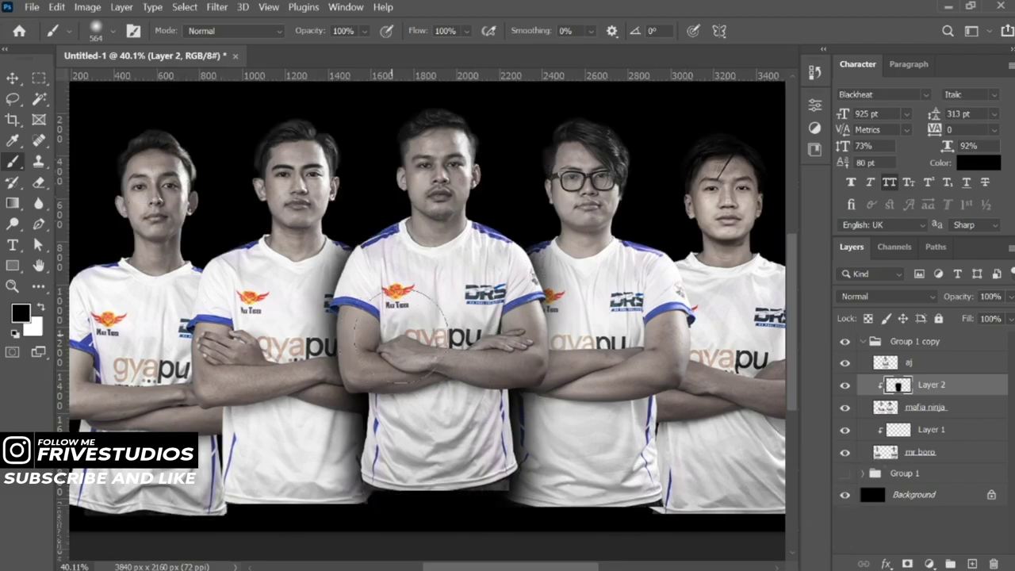
scroll(513, 375, down, 2)
scroll(514, 375, down, 1)
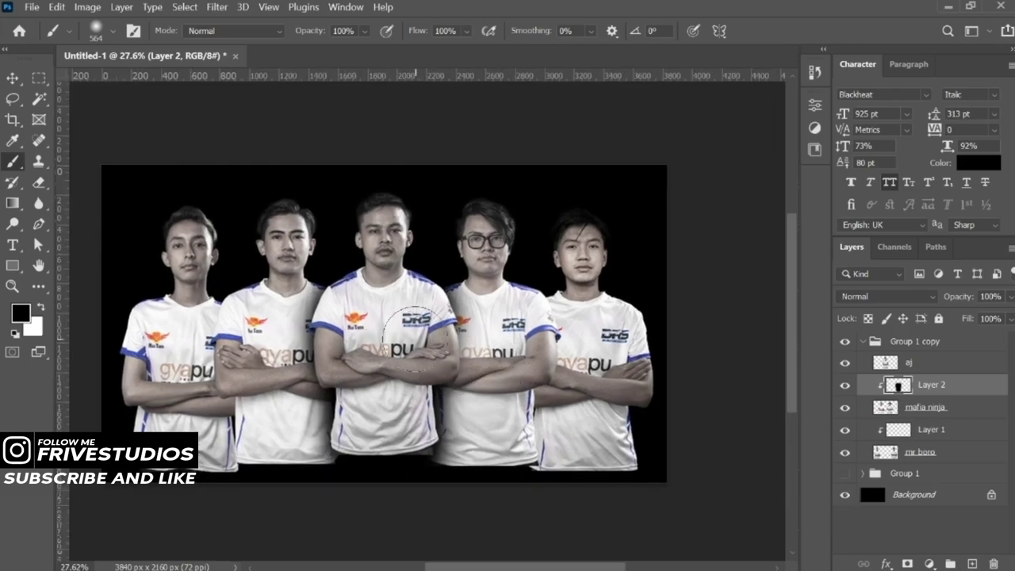
drag(413, 331, 421, 350)
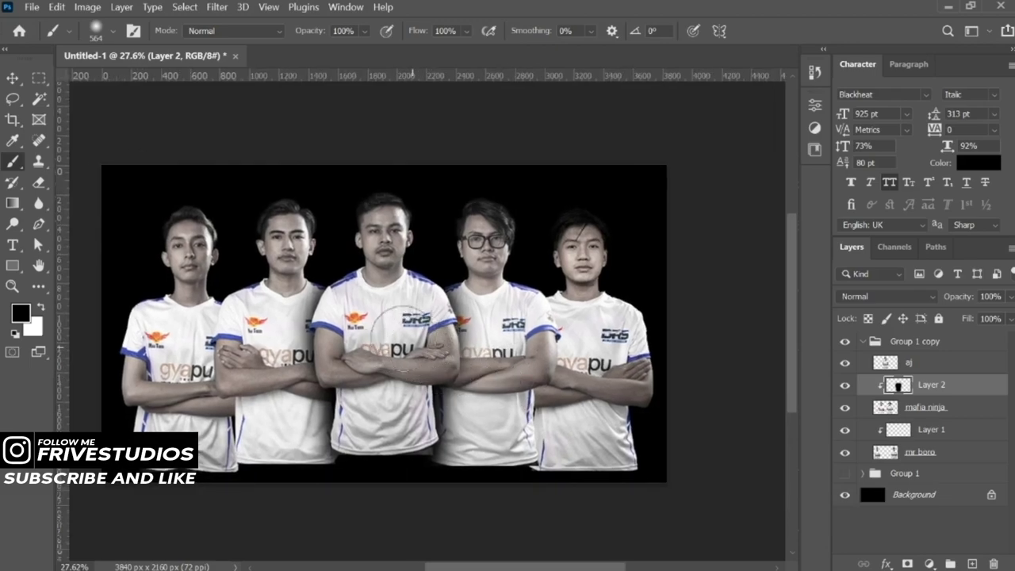
drag(966, 320, 951, 329)
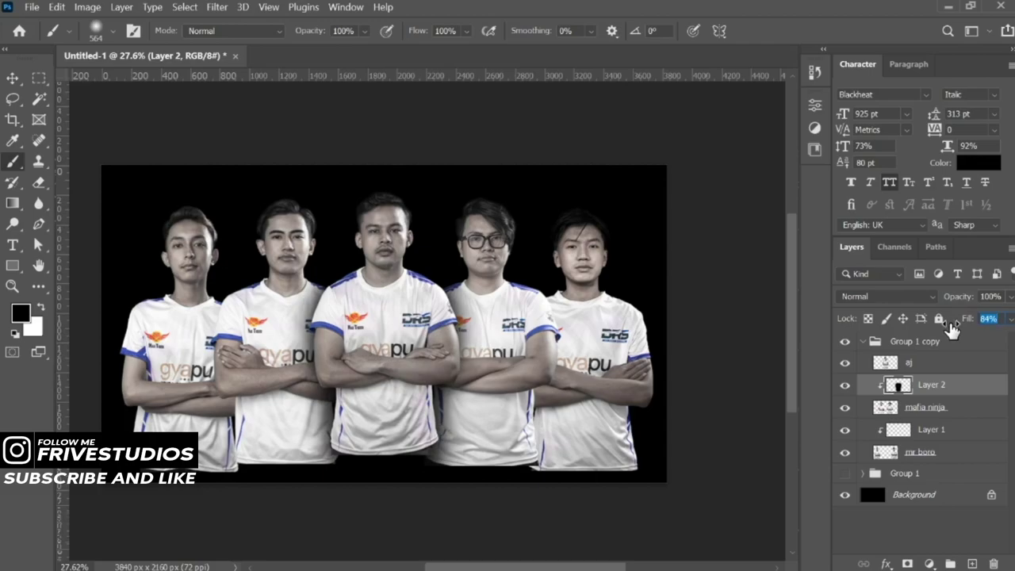
- Paint dark jersey shading on Layer 1 and lower its fill to 86%
click(948, 431)
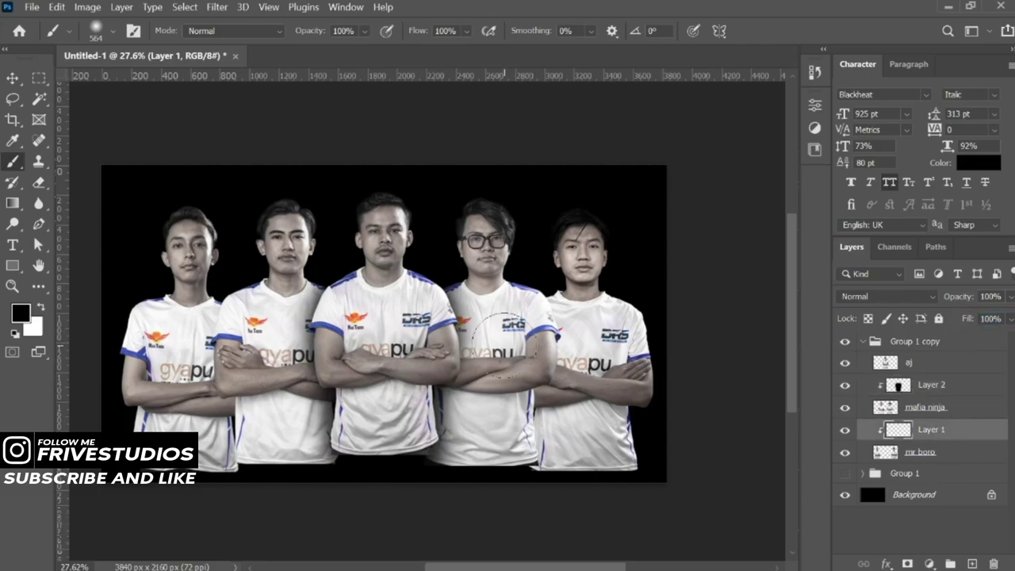
scroll(488, 310, up, 2)
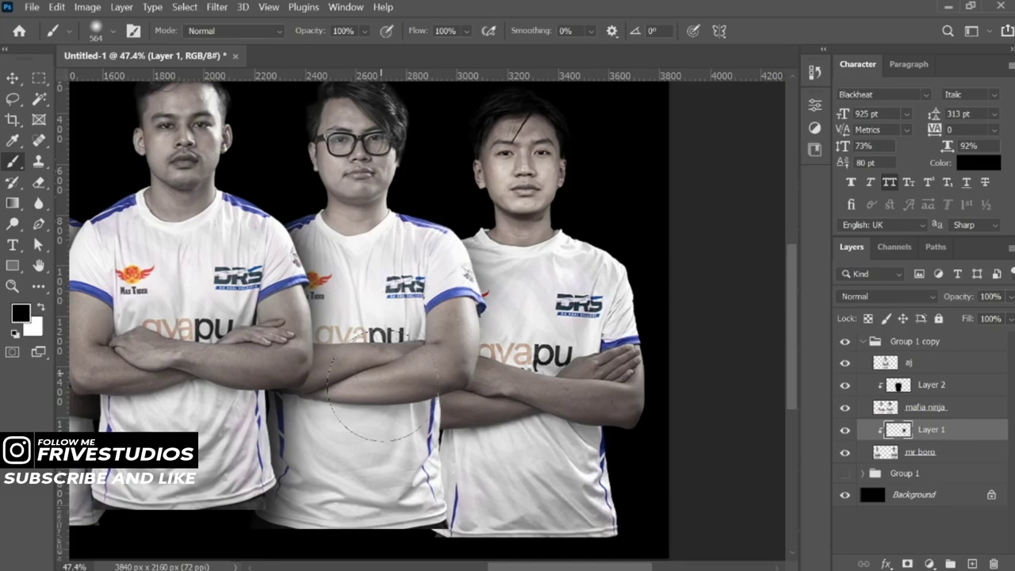
drag(416, 308, 377, 458)
scroll(578, 328, down, 3)
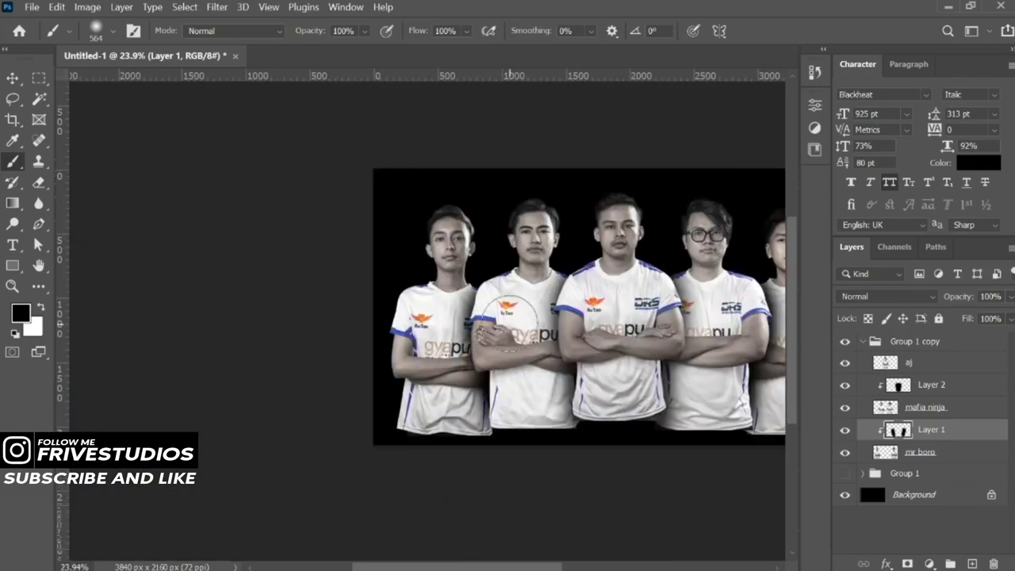
scroll(578, 328, down, 2)
drag(973, 318, 962, 318)
key(v)
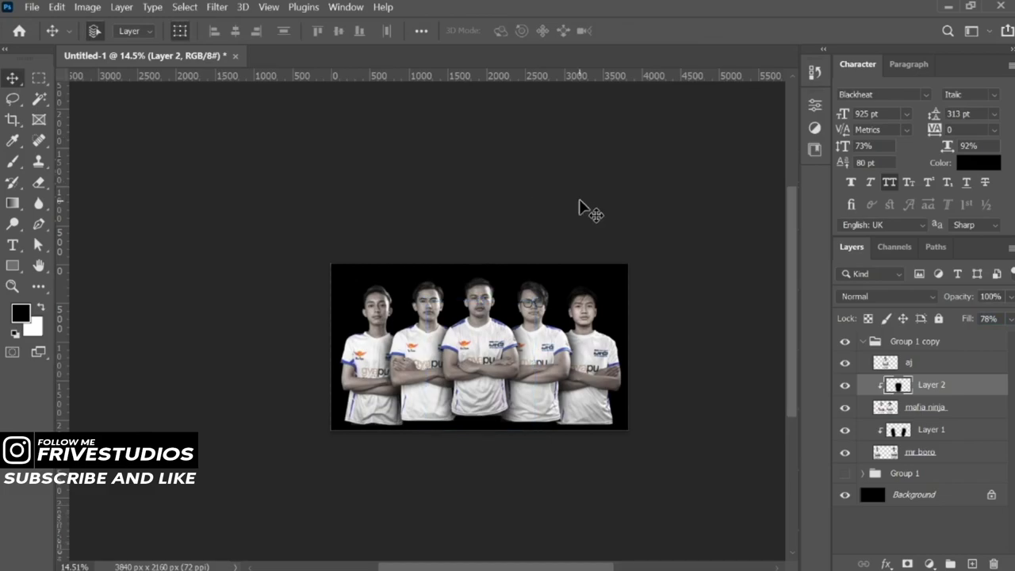
scroll(505, 290, up, 5)
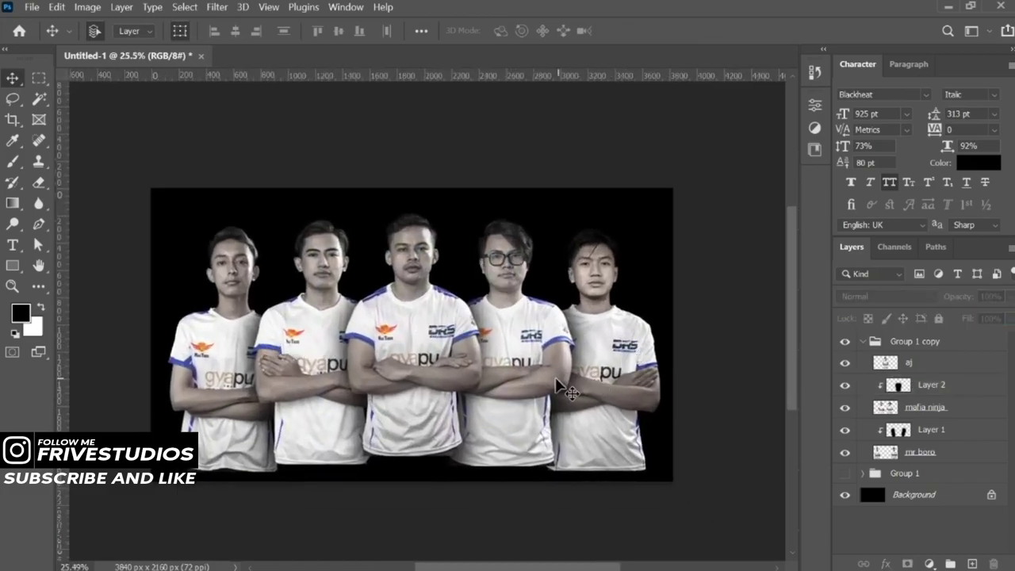
- Duplicate Group 1 copy, merge the duplicate into one layer, and hide the original groups
click(863, 341)
click(888, 342)
key(ctrl+j)
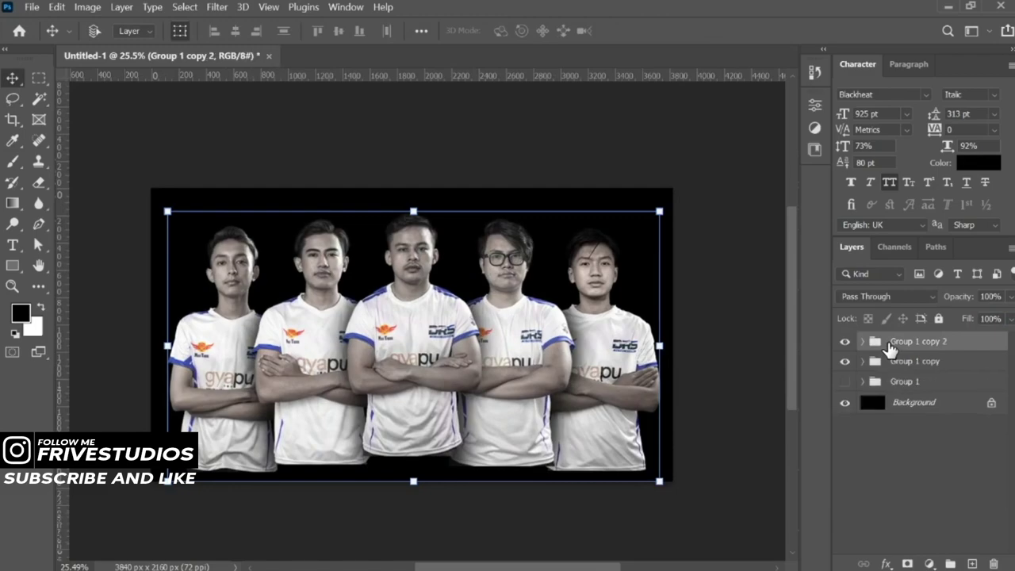
key(ctrl+e)
drag(848, 367, 845, 384)
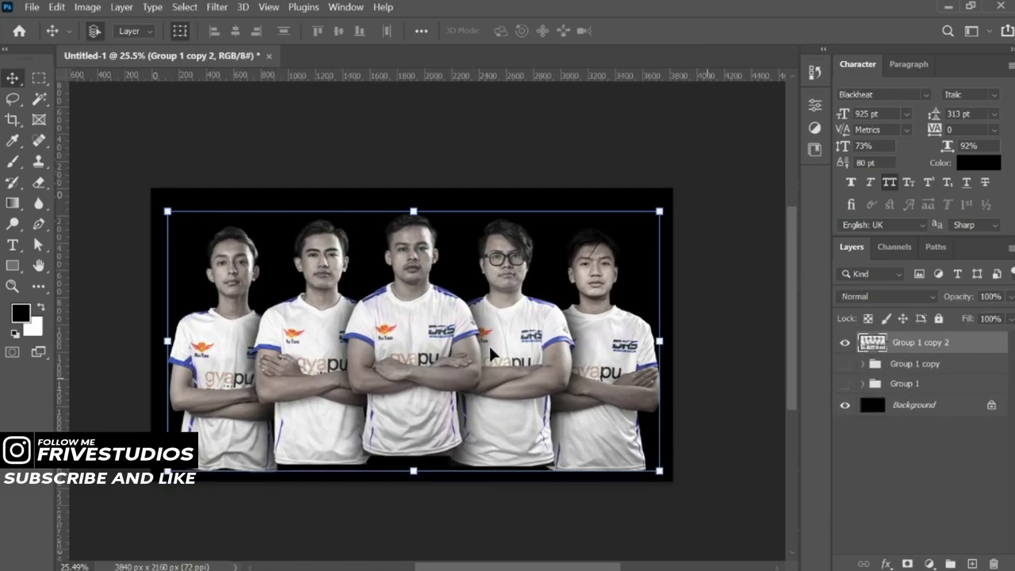
scroll(370, 314, down, 1)
scroll(418, 328, up, 1)
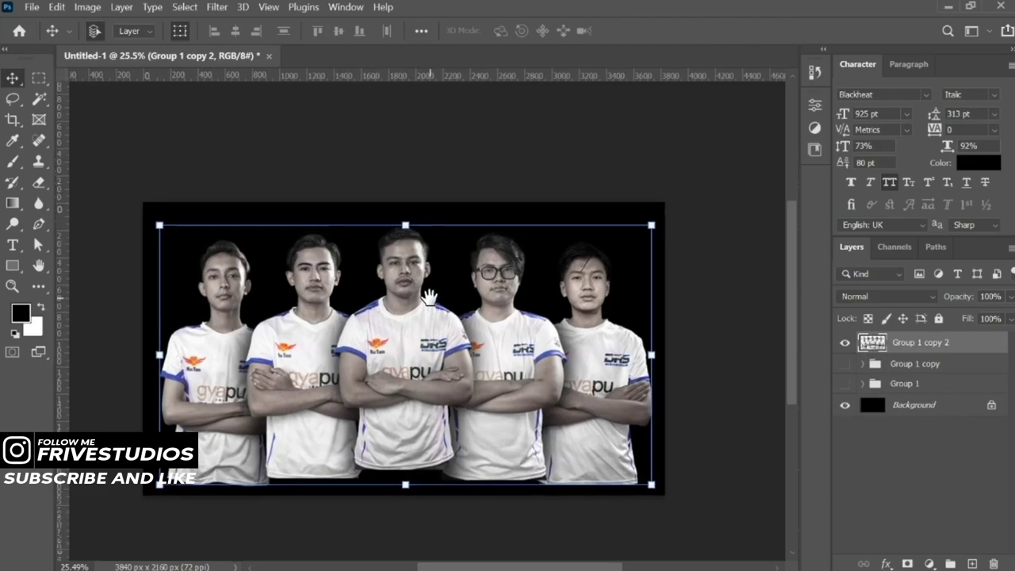
- Scale the merged players to about 93% and centre them on the poster
drag(406, 485, 408, 465)
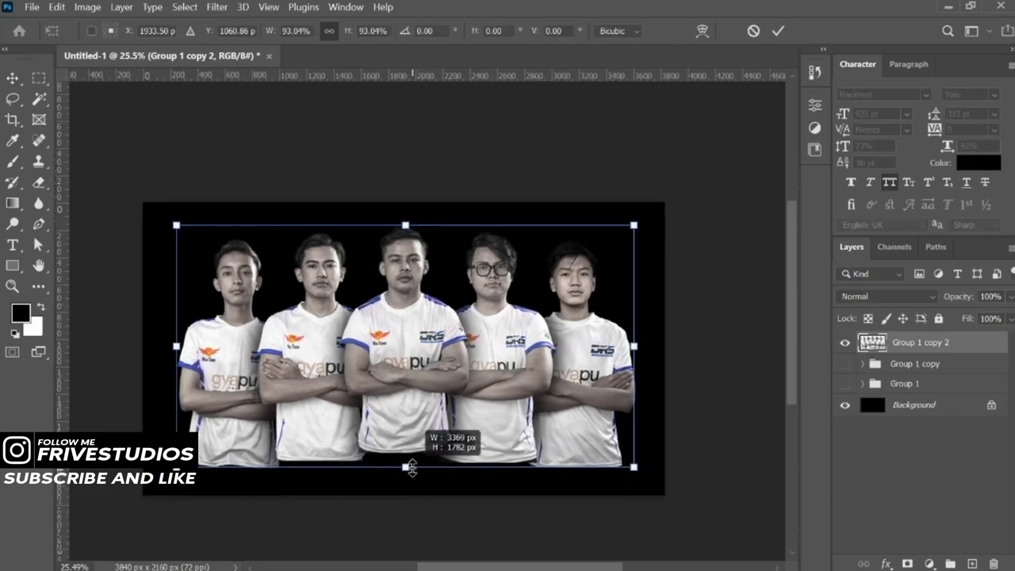
drag(462, 391, 459, 406)
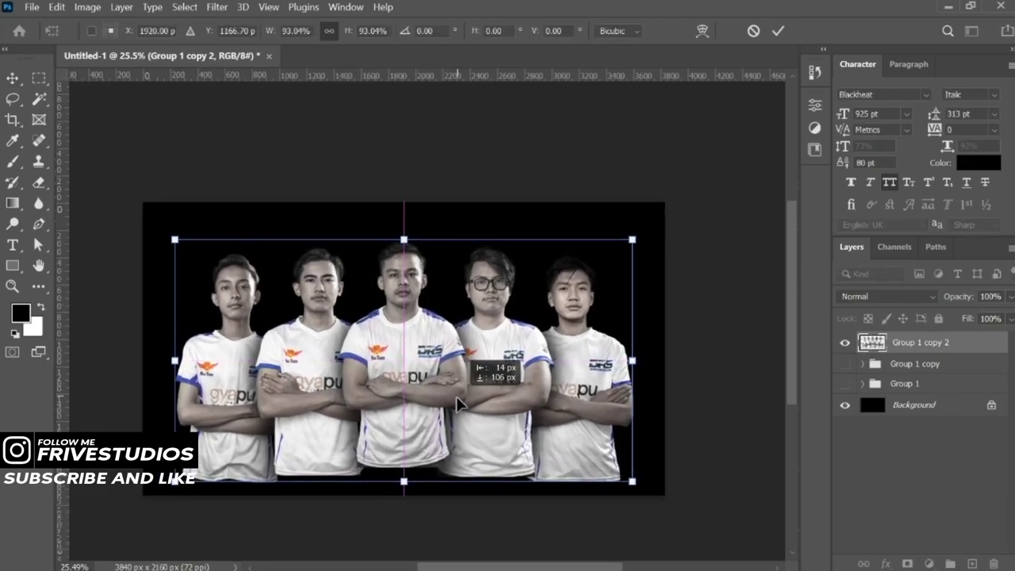
key(Return)
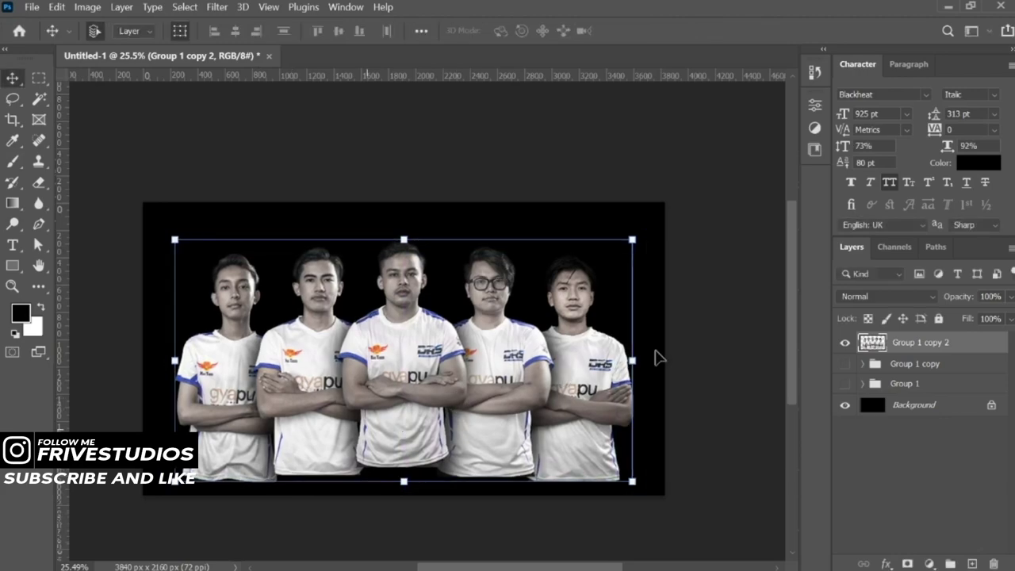
scroll(502, 351, up, 1)
drag(428, 329, 507, 321)
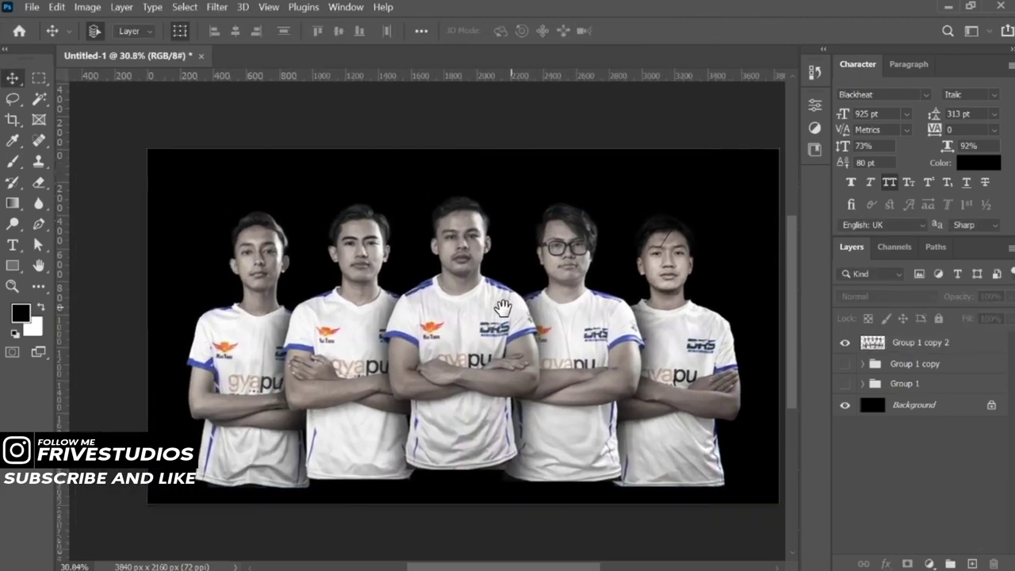
key(alt+Tab)
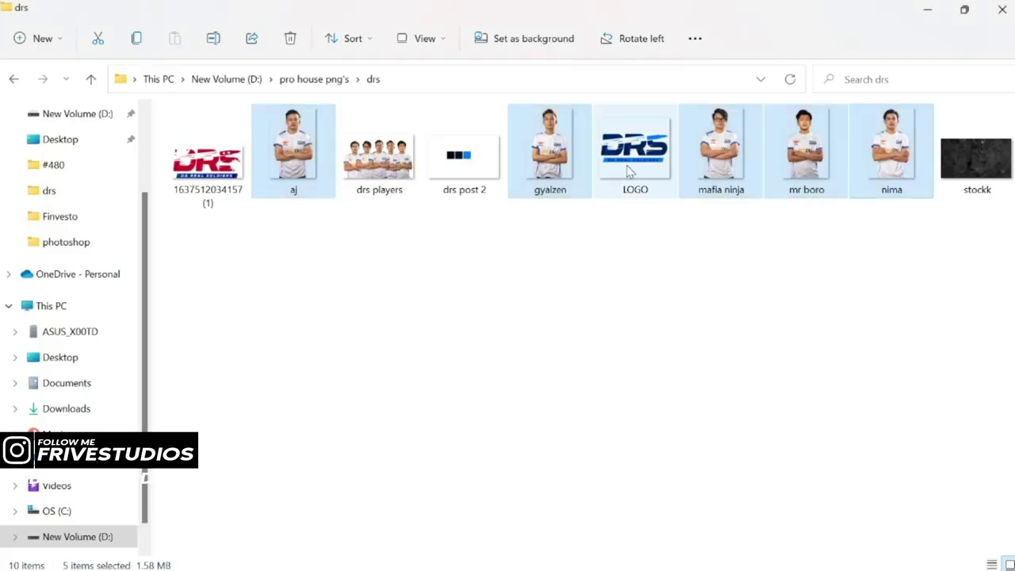
click(630, 170)
click(232, 151)
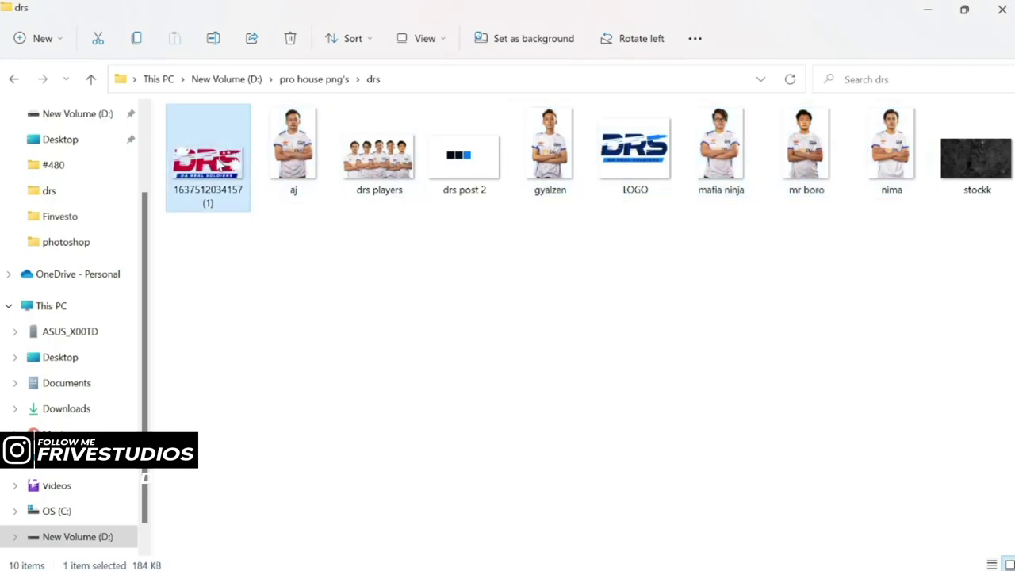
ctrl+click(626, 154)
click(215, 161)
drag(222, 166, 464, 325)
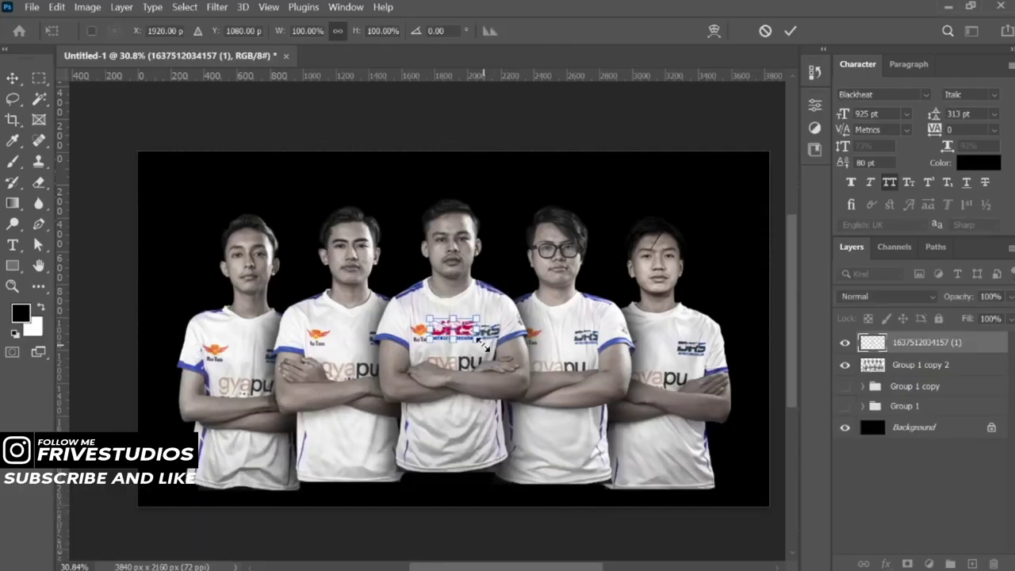
- Enlarge the DRS logo, then place the drs post 2 swatch strip at about 38%, top-left
drag(483, 342, 600, 391)
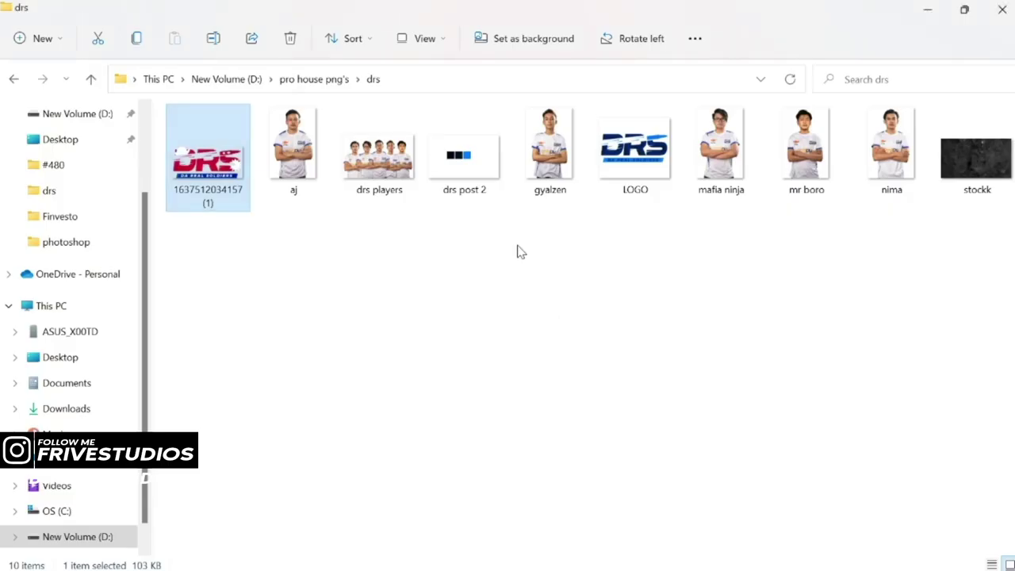
drag(473, 163, 462, 283)
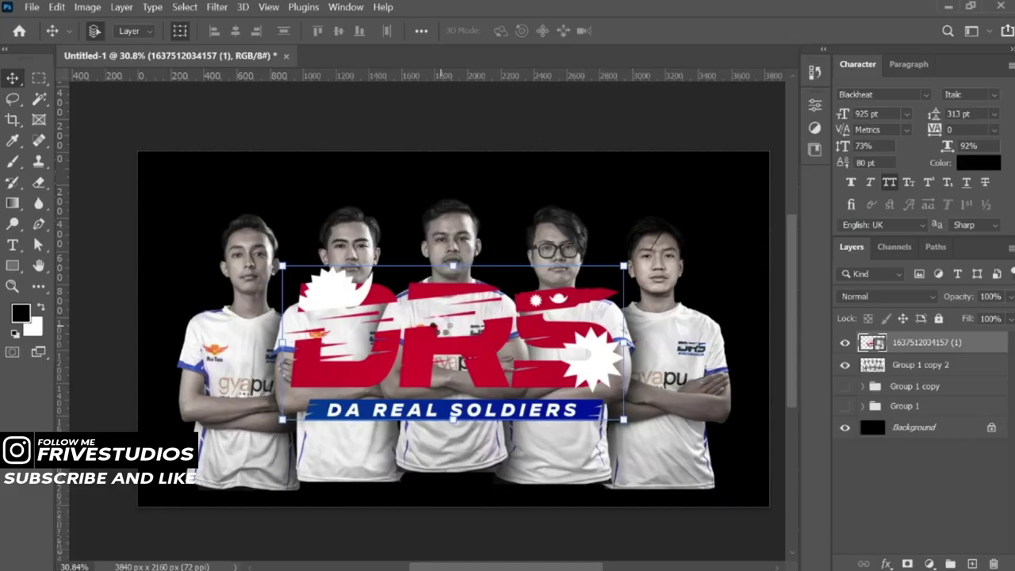
drag(747, 328, 441, 329)
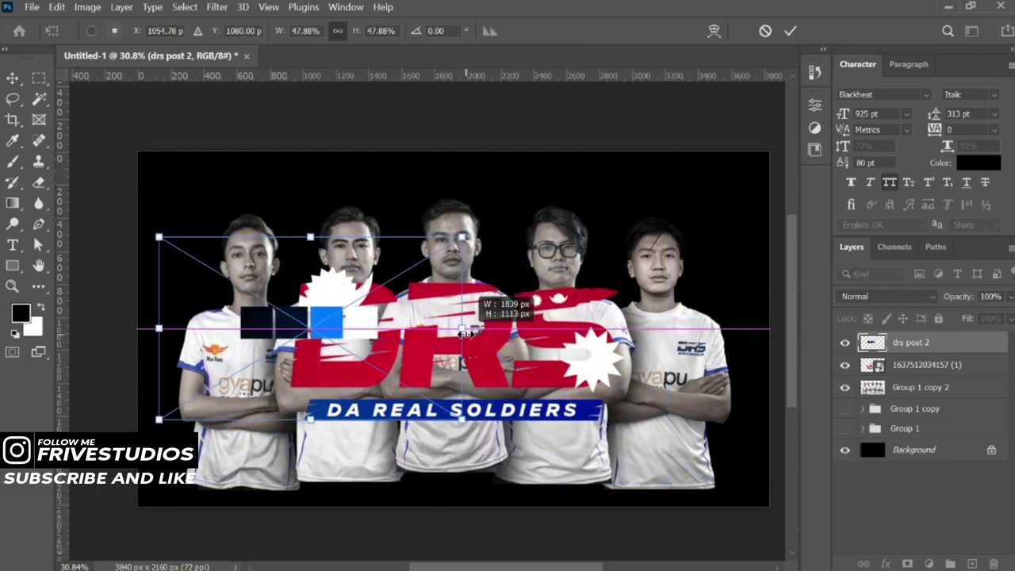
mouse_move(413, 363)
mouse_down()
mouse_move(294, 213)
mouse_move(314, 210)
mouse_up()
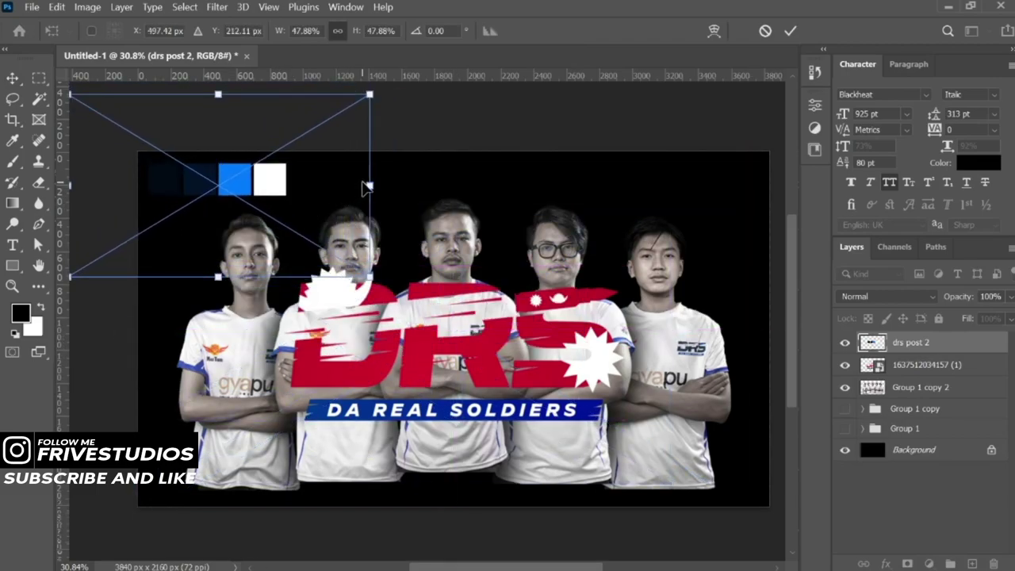
drag(370, 185, 306, 186)
drag(248, 210, 272, 203)
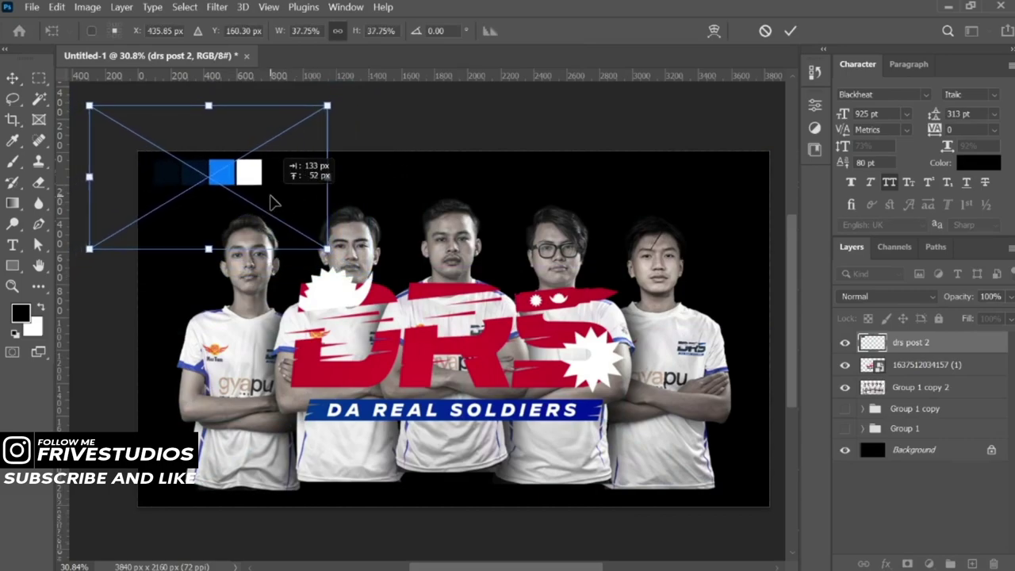
key(Return)
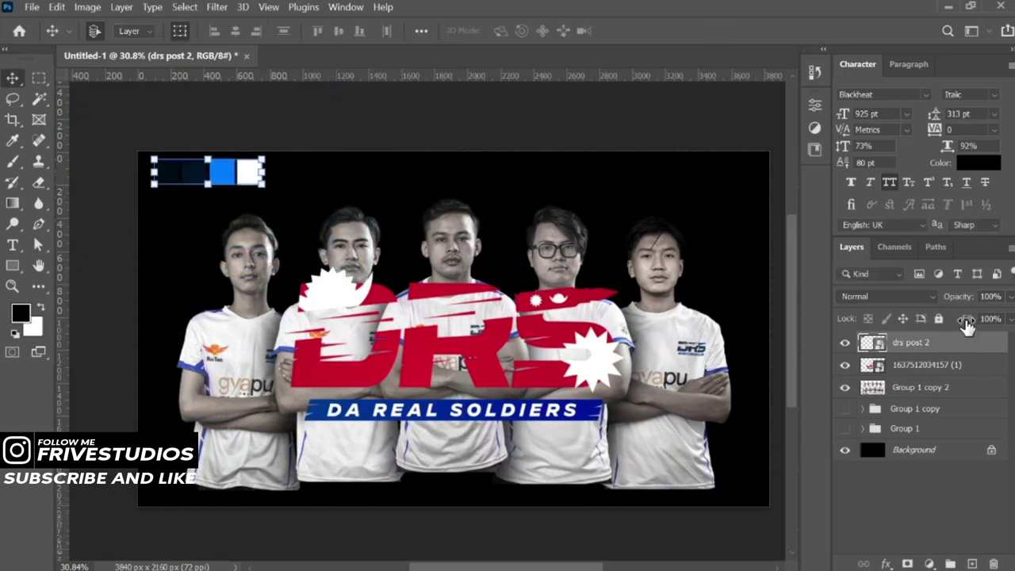
- Sample the bright blue swatch as the foreground colour and select the DRS logo layer
click(21, 313)
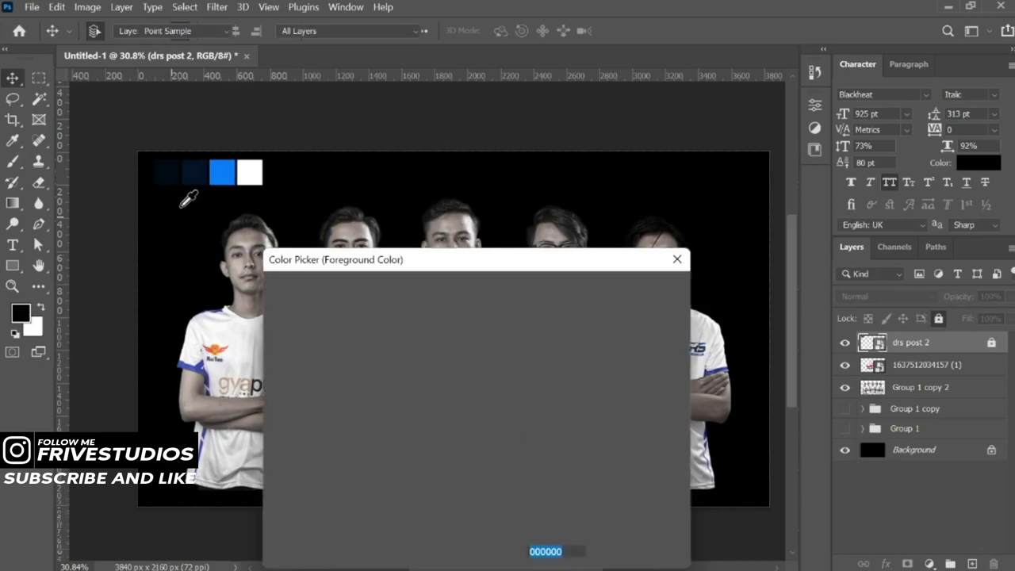
click(225, 169)
click(662, 292)
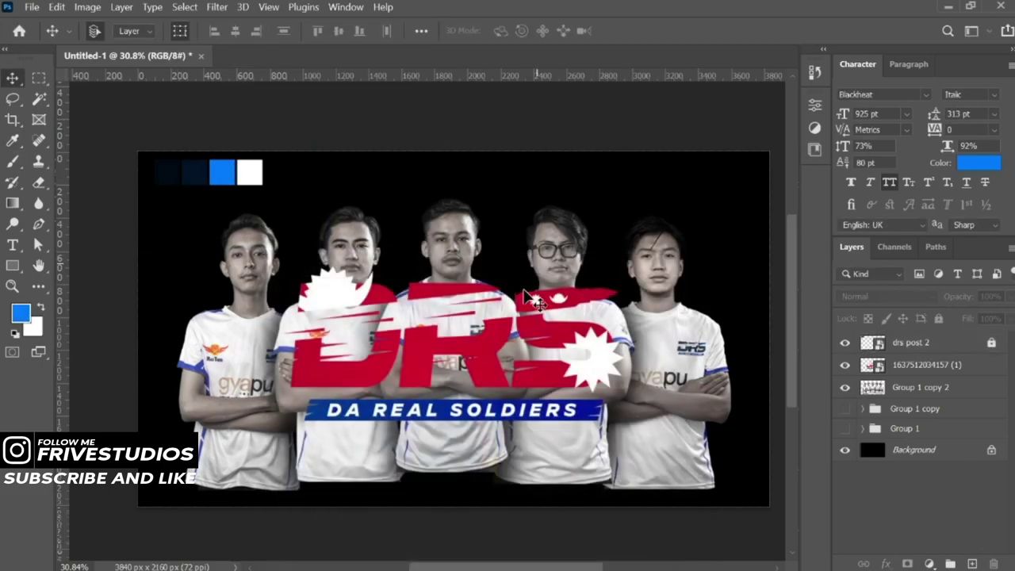
click(502, 341)
scroll(501, 340, down, 1)
scroll(501, 341, down, 1)
scroll(504, 339, down, 1)
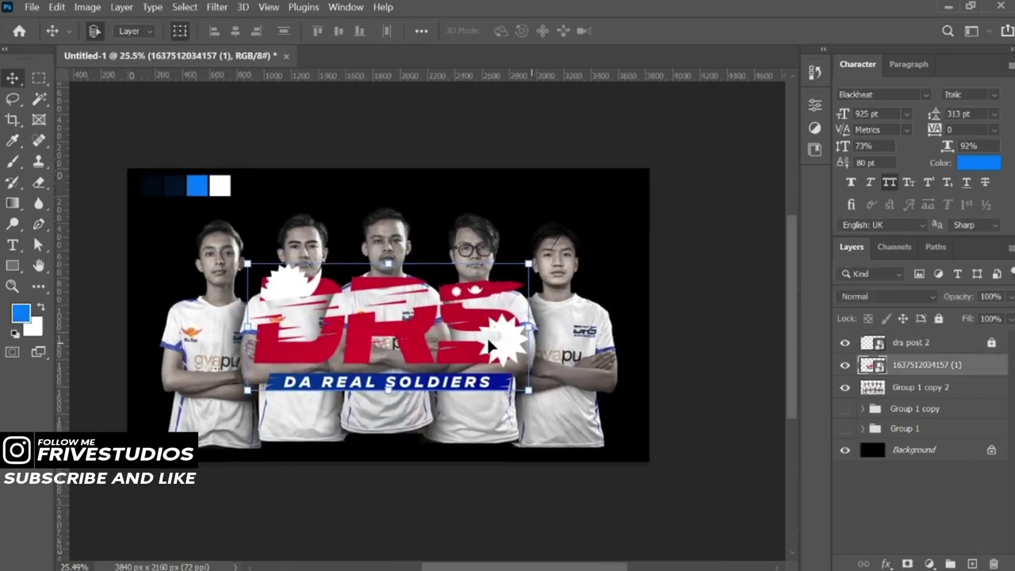
scroll(506, 337, down, 2)
- Free-transform the DRS logo, scaling it to about 2312% with a tilt and shift up-left
key(ctrl+t)
mouse_move(513, 330)
mouse_down()
mouse_move(663, 328)
mouse_move(705, 273)
mouse_up()
mouse_move(619, 337)
mouse_down()
mouse_move(452, 313)
mouse_move(473, 317)
mouse_up()
drag(511, 282, 662, 263)
drag(624, 294, 605, 277)
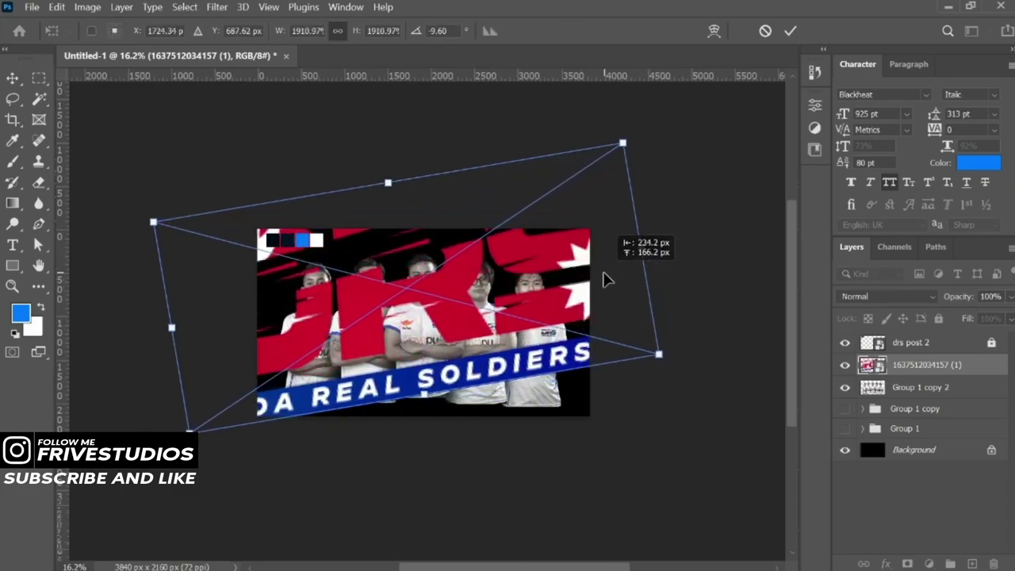
mouse_move(639, 247)
mouse_down()
mouse_move(695, 236)
mouse_move(627, 272)
mouse_move(650, 271)
mouse_up()
drag(686, 241, 709, 229)
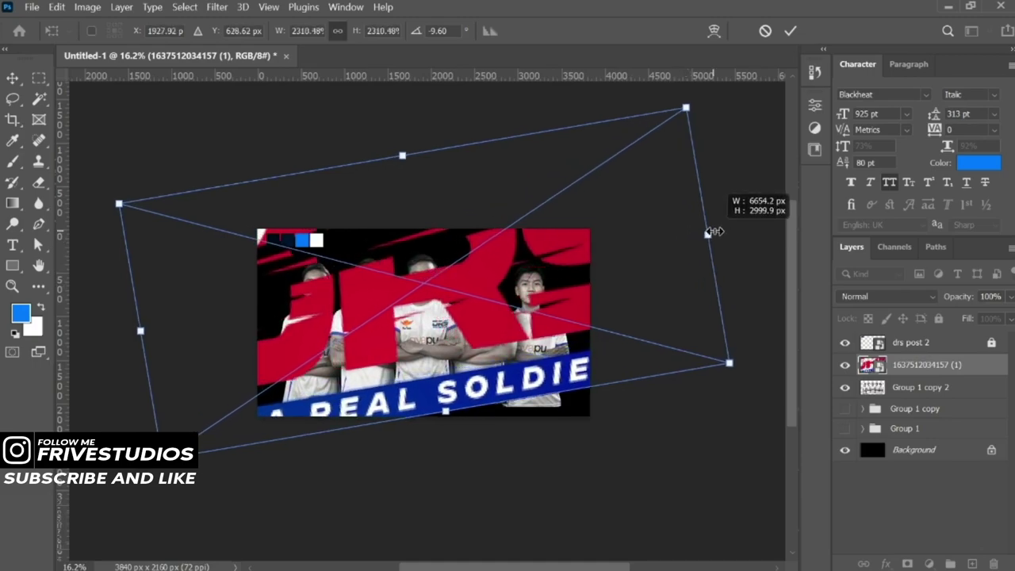
mouse_move(659, 265)
mouse_down()
mouse_move(650, 264)
mouse_move(670, 260)
mouse_move(664, 253)
mouse_up()
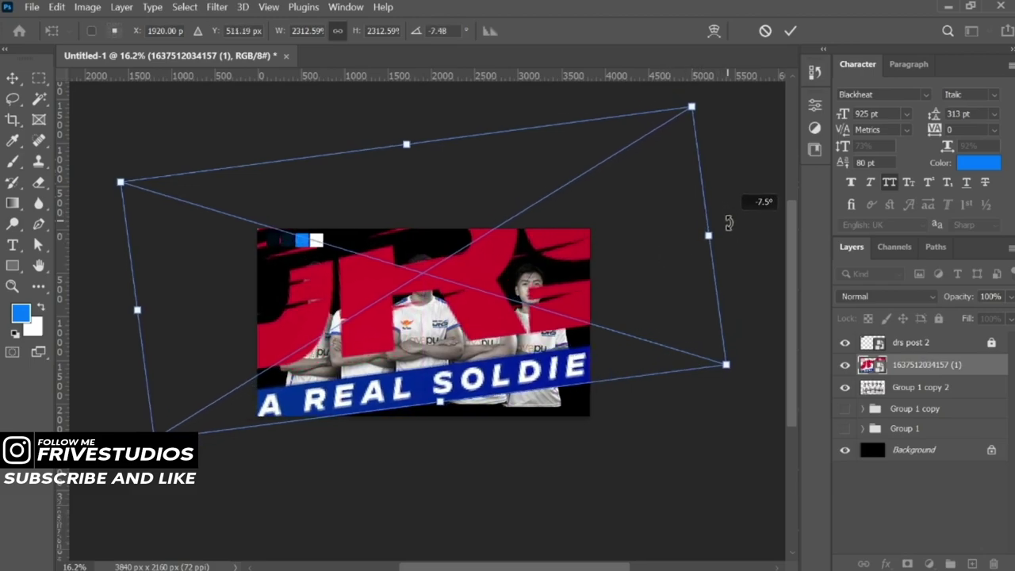
- Ease the logo's tilt to about -6.25°, fine-tune its position, and commit
drag(727, 212, 729, 222)
drag(655, 274, 653, 278)
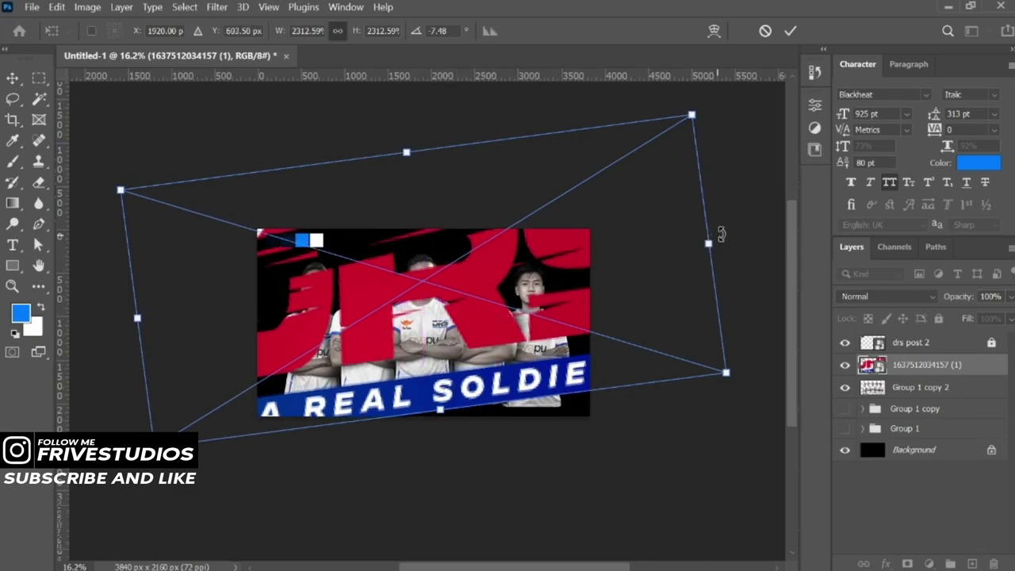
drag(720, 234, 720, 230)
drag(614, 296, 614, 293)
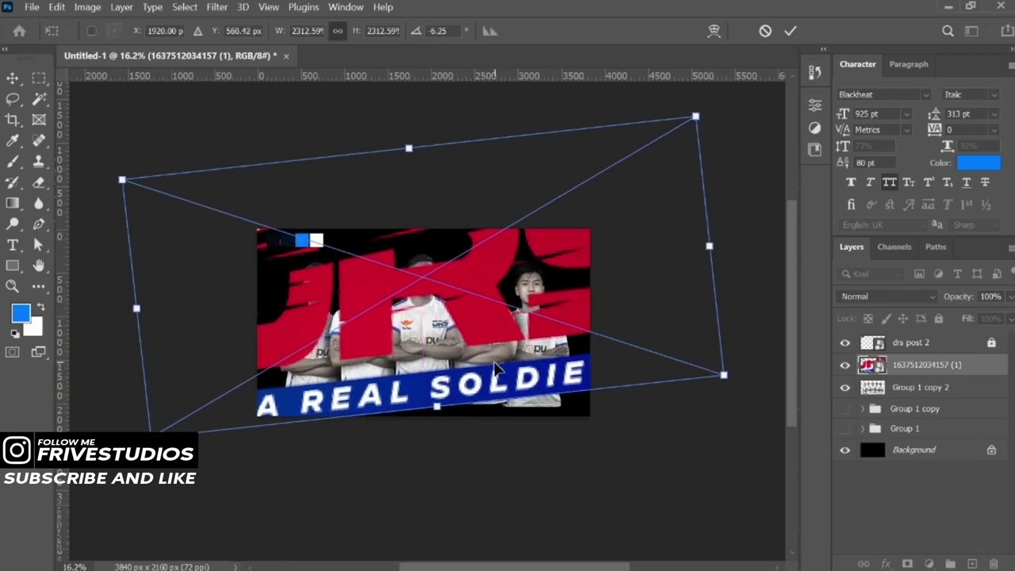
key(Return)
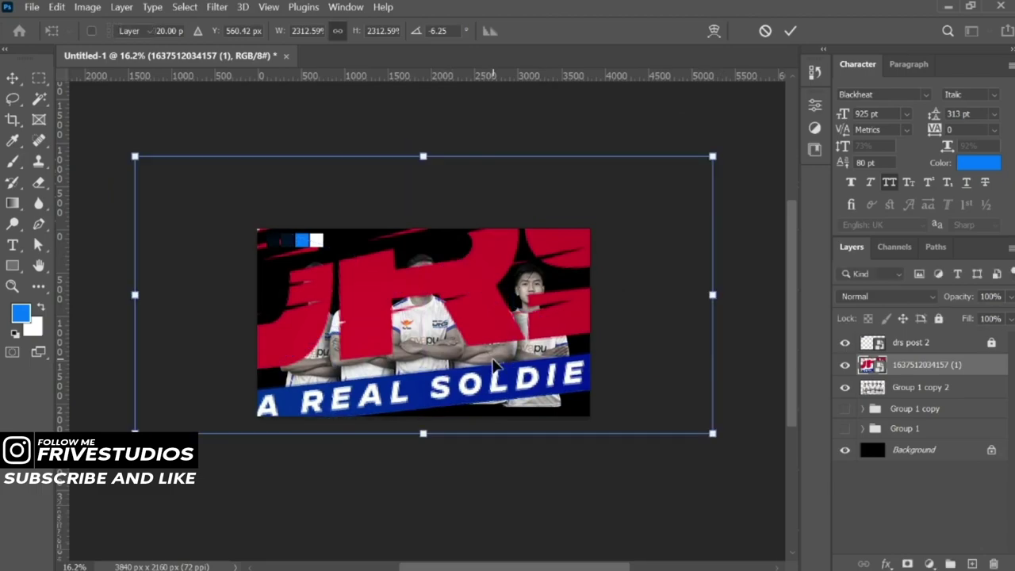
scroll(388, 313, up, 2)
drag(587, 336, 565, 341)
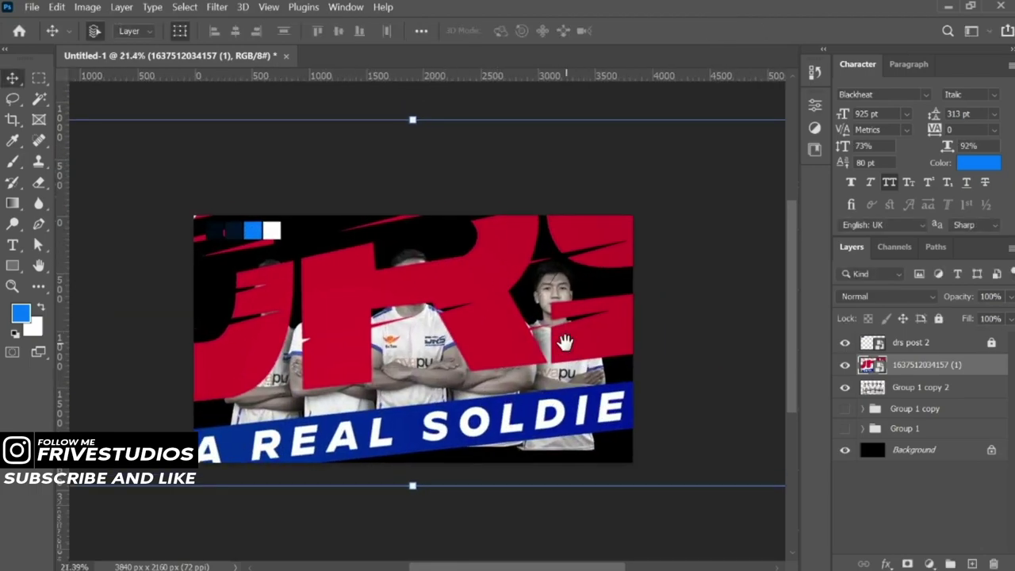
- Rasterize the DRS logo layer and fill its shape with the foreground blue
click(674, 317)
scroll(419, 315, up, 1)
scroll(421, 290, down, 1)
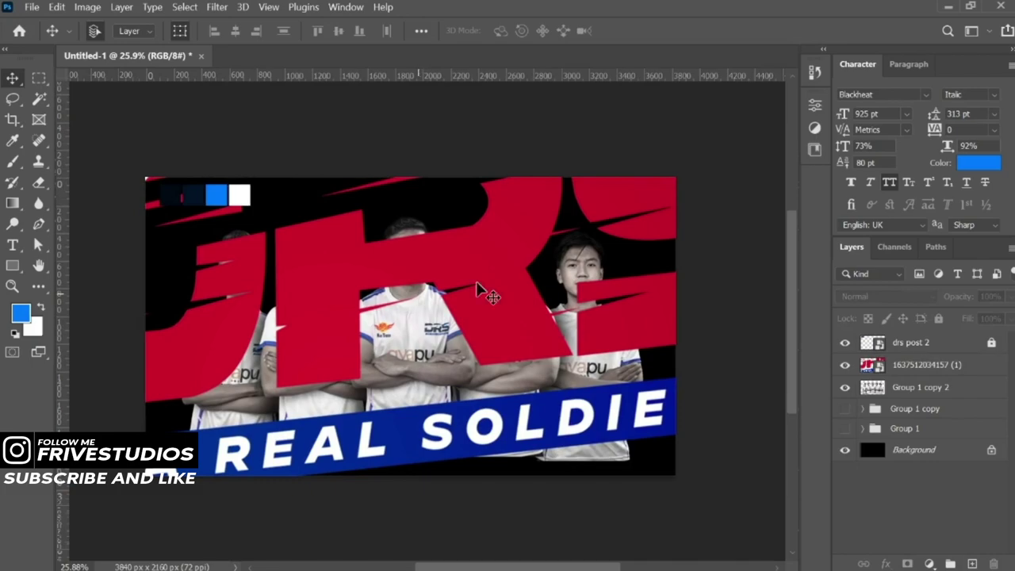
click(936, 374)
right_click(936, 374)
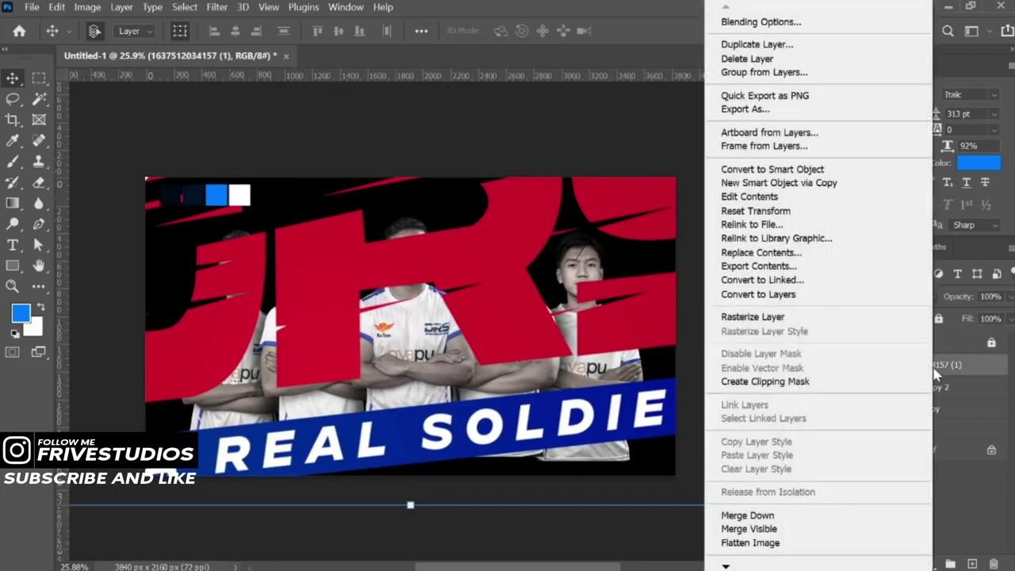
click(805, 318)
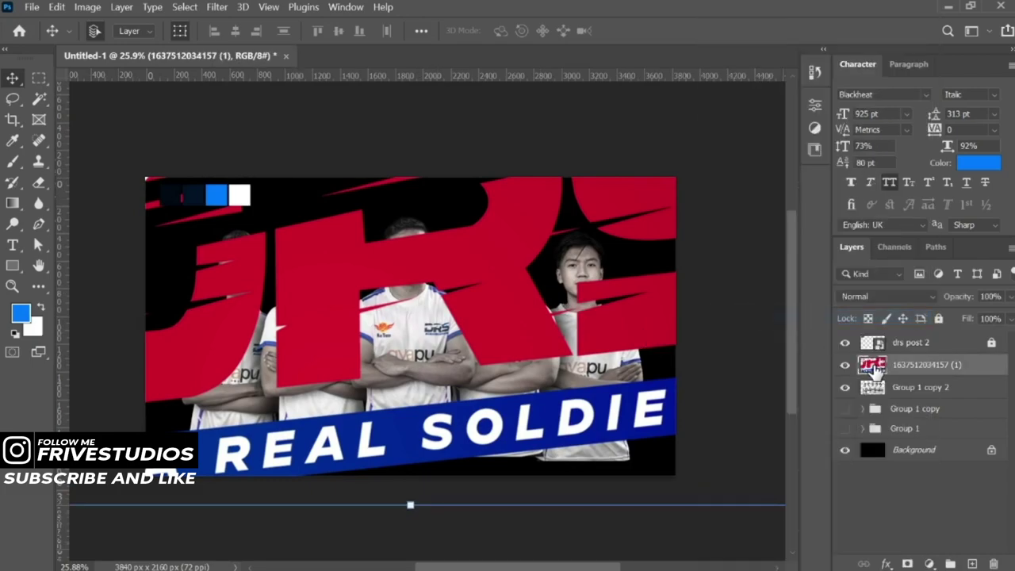
ctrl+click(872, 367)
key(alt+BackSpace)
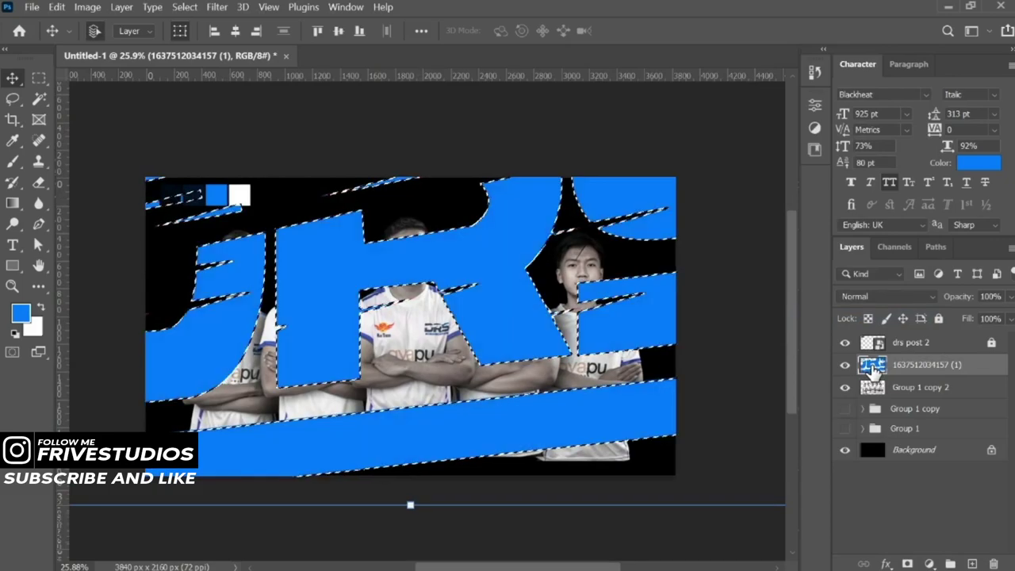
drag(159, 299, 167, 305)
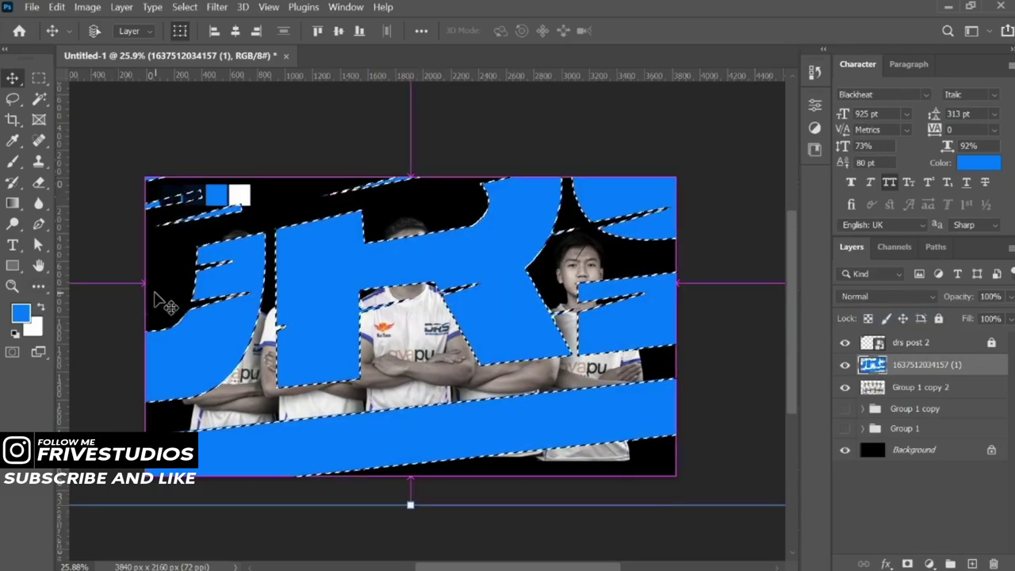
key(ctrl+d)
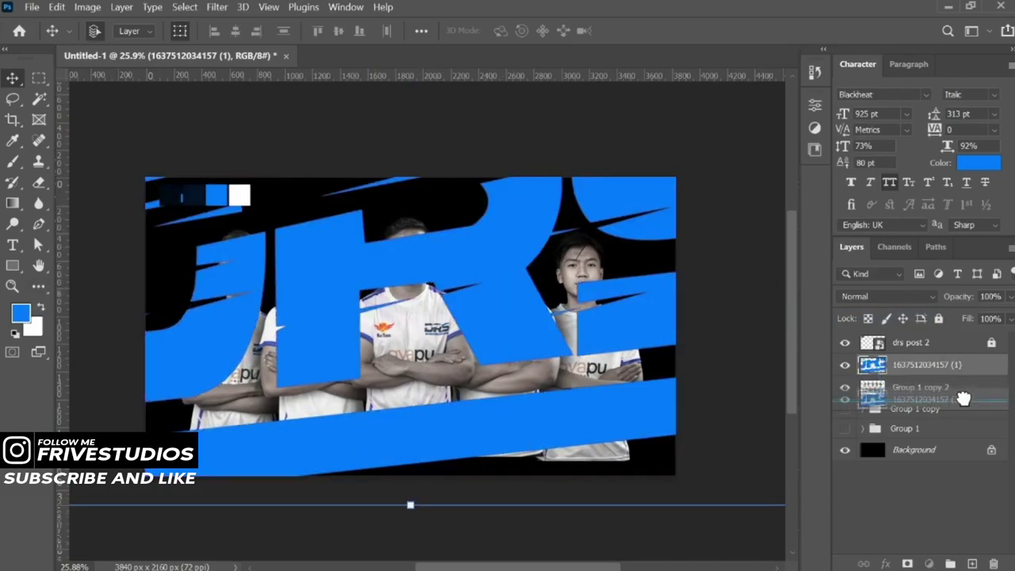
- Move the logo layer below Group 1 copy 2 so it sits behind the players
drag(959, 368, 944, 396)
click(729, 363)
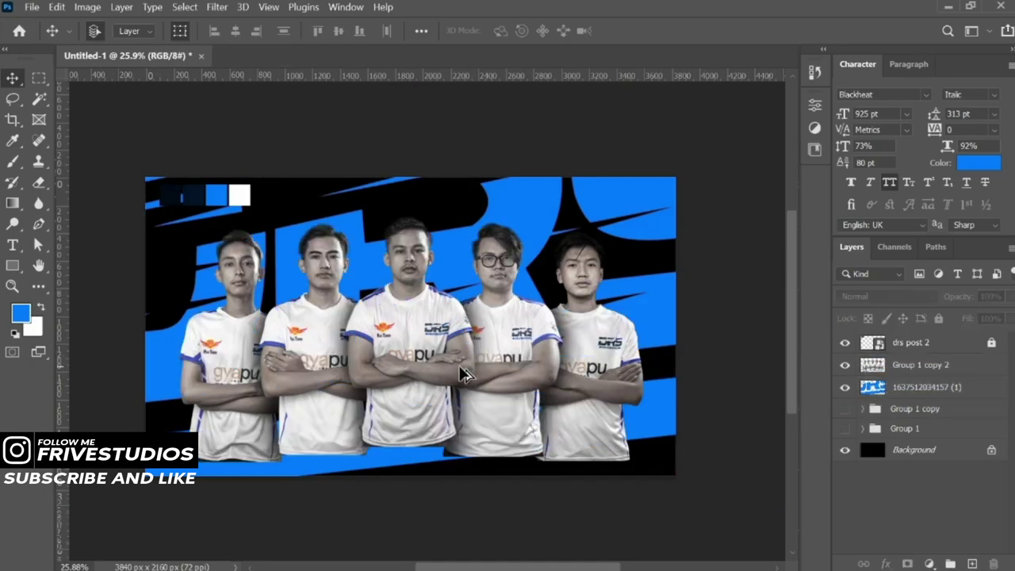
scroll(472, 379, up, 1)
- Hide the drs post 2 colour-swatch squares layer
scroll(448, 338, down, 1)
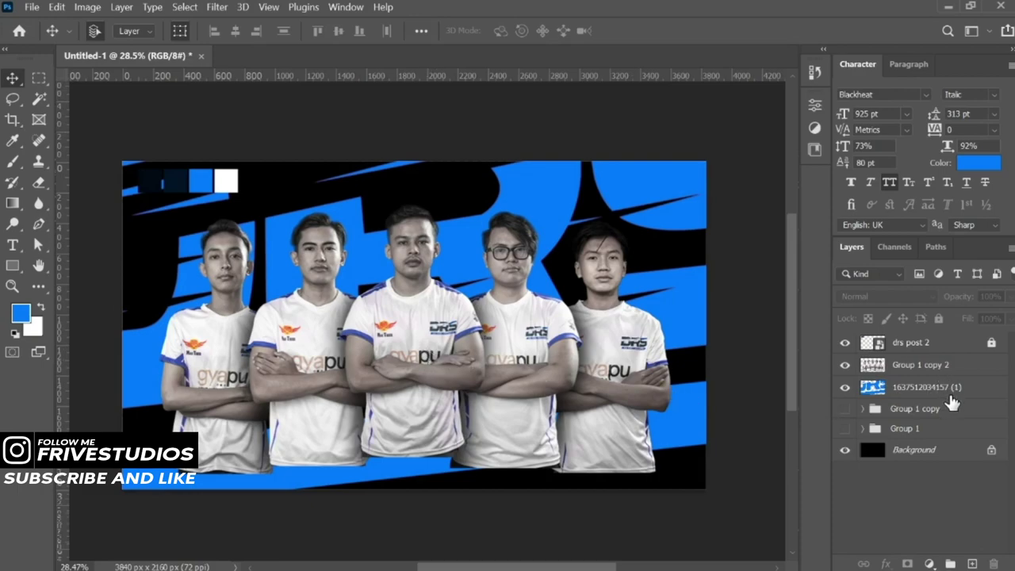
click(950, 395)
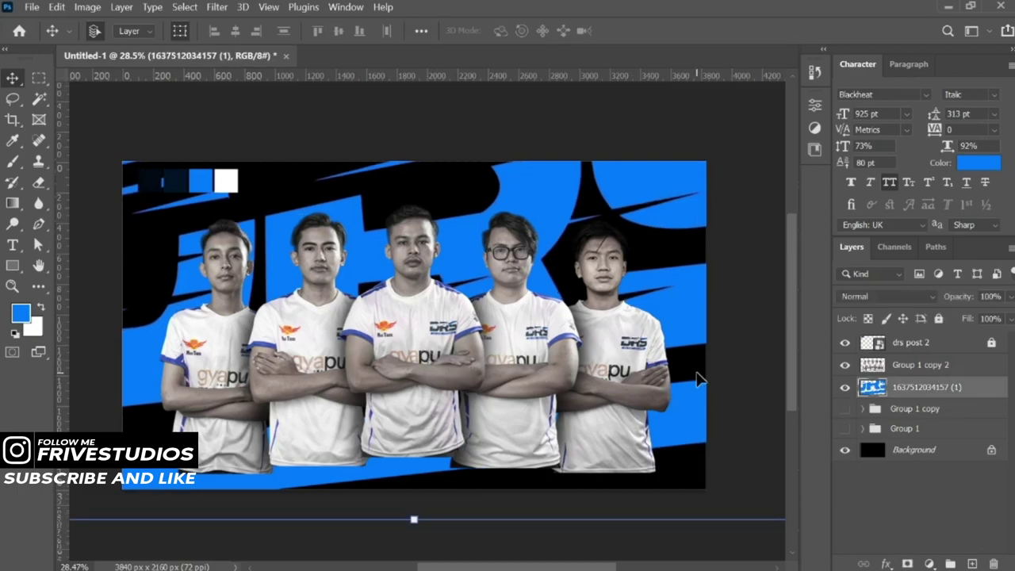
click(845, 343)
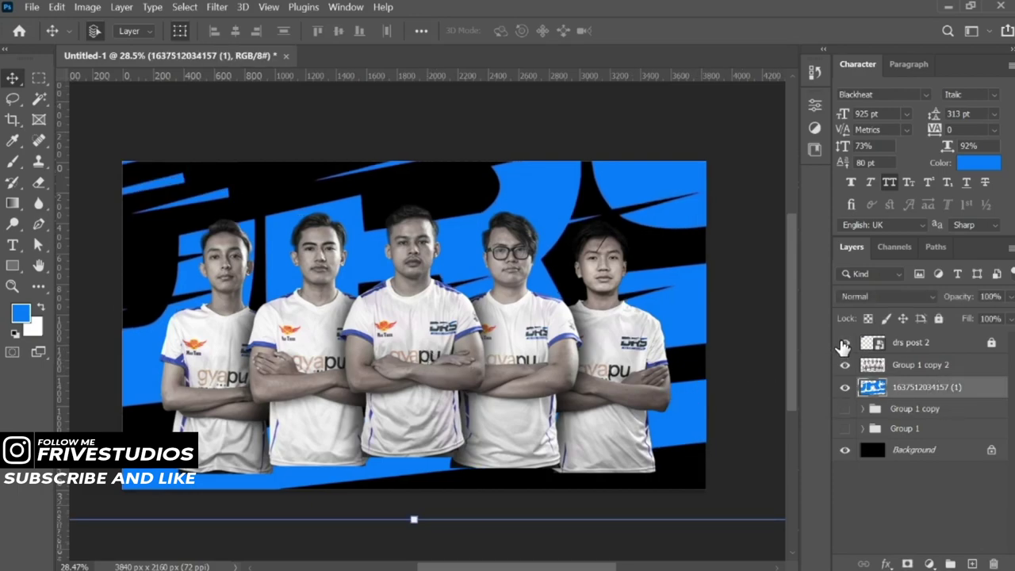
click(844, 343)
click(845, 343)
click(920, 492)
- Group the Group 1 copy 2 players layer into Group 2 and open its Layer Style
click(932, 370)
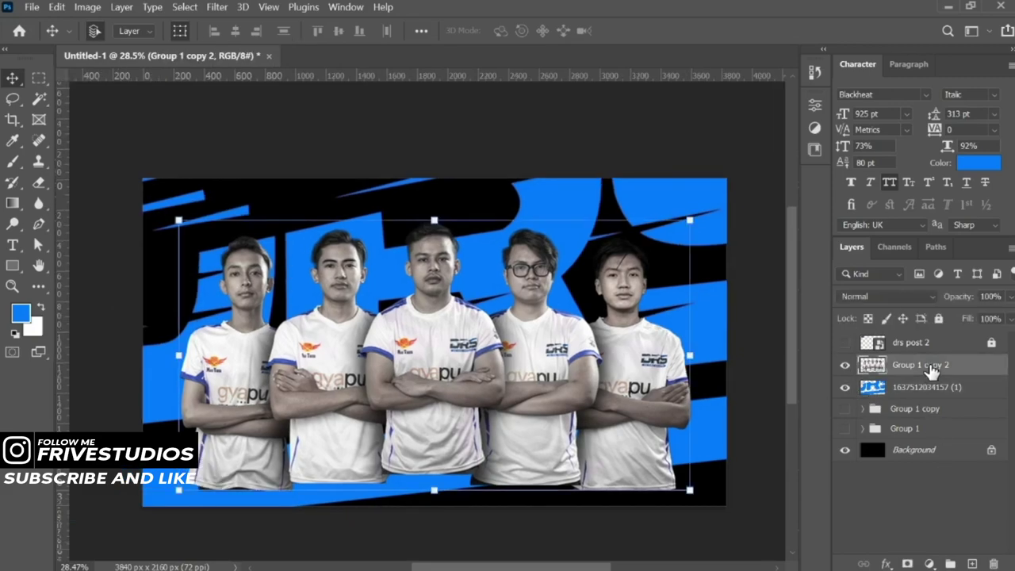
key(ctrl+g)
click(932, 385)
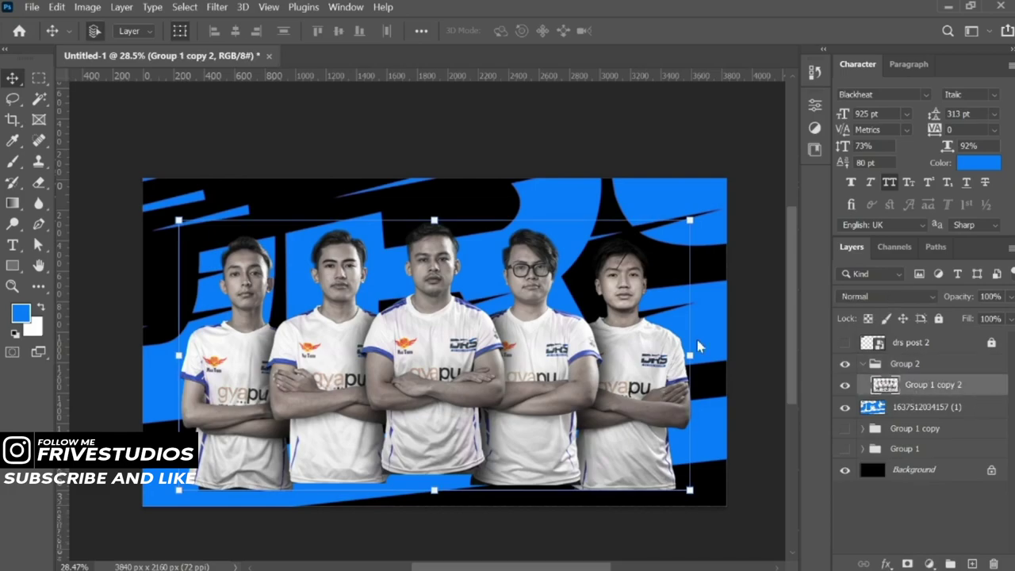
drag(620, 315, 563, 317)
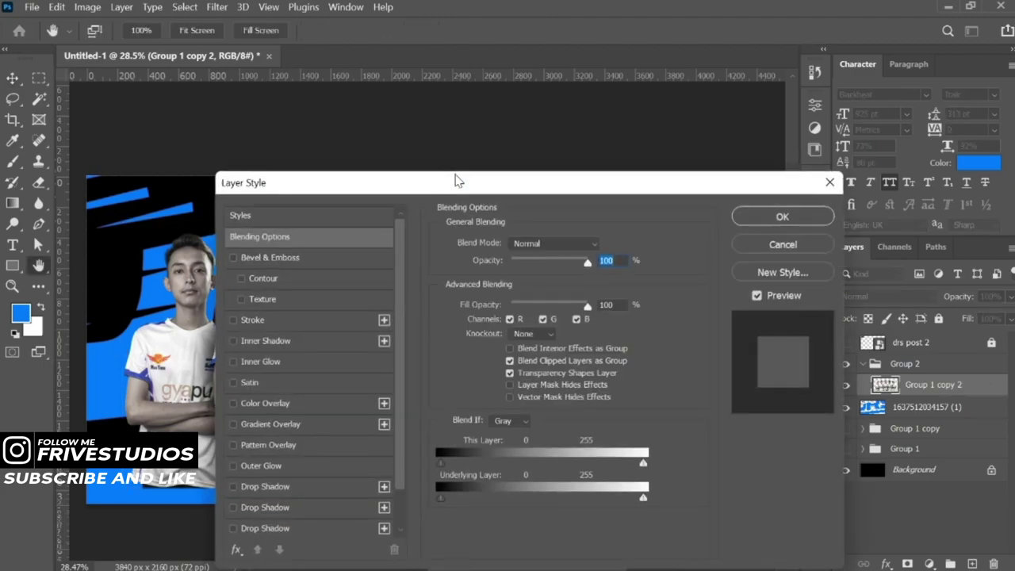
drag(456, 182, 733, 51)
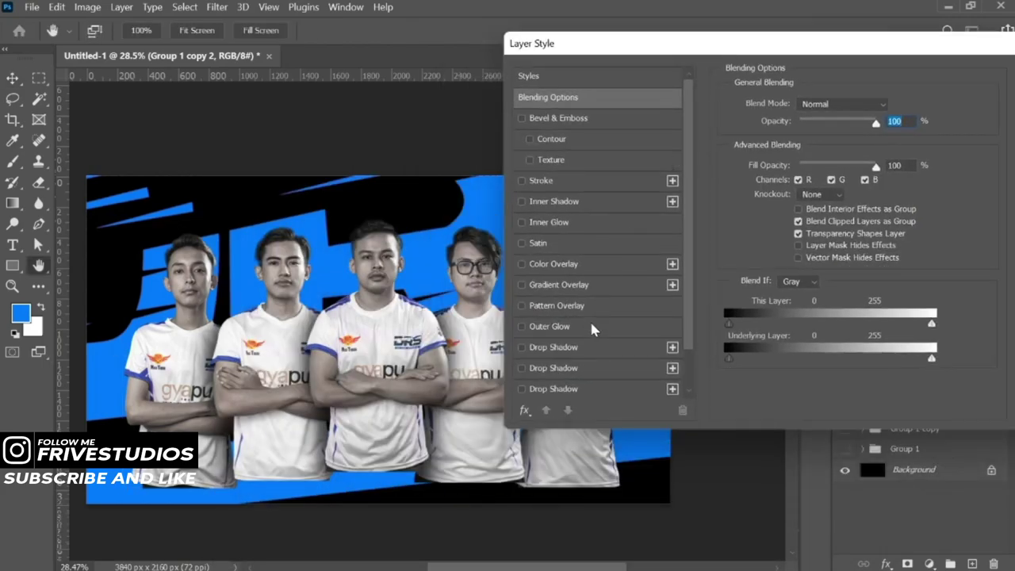
- Give the players a blue 007aff Outer Glow at 55% opacity, leaving Inner Glow off
click(592, 327)
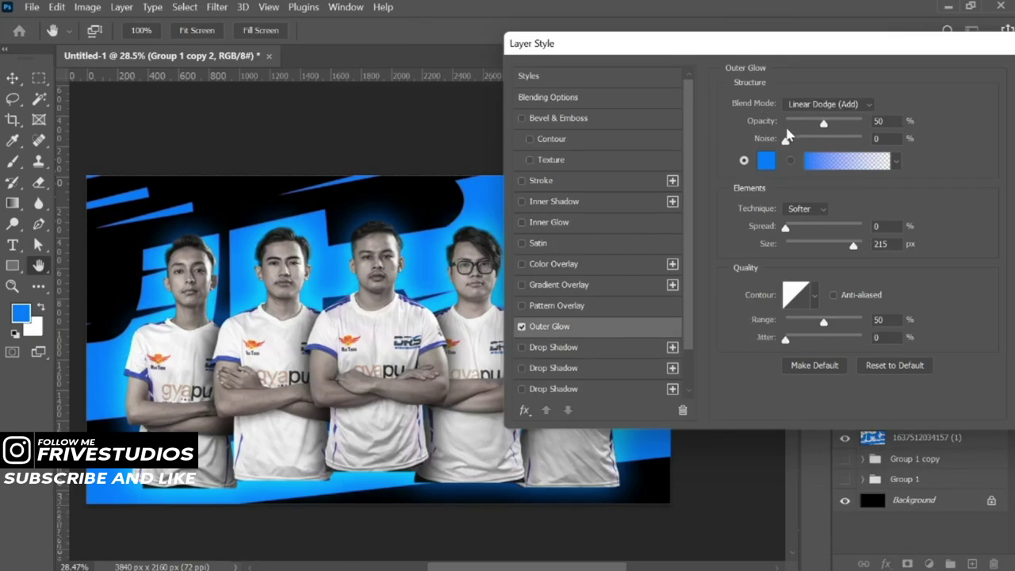
drag(762, 128, 767, 129)
click(766, 162)
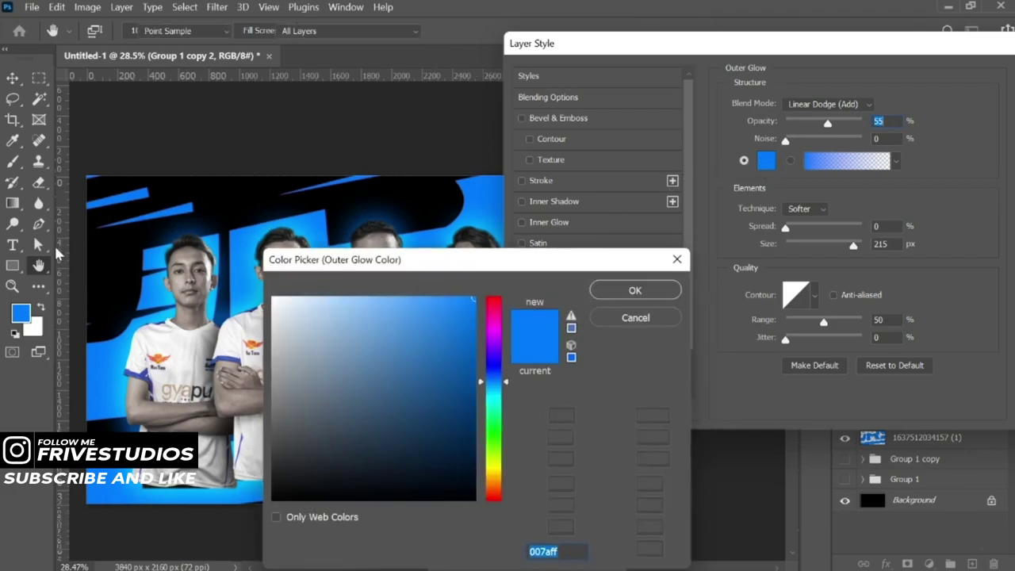
mouse_move(448, 269)
mouse_down()
mouse_move(366, 300)
mouse_move(366, 286)
mouse_up()
click(553, 308)
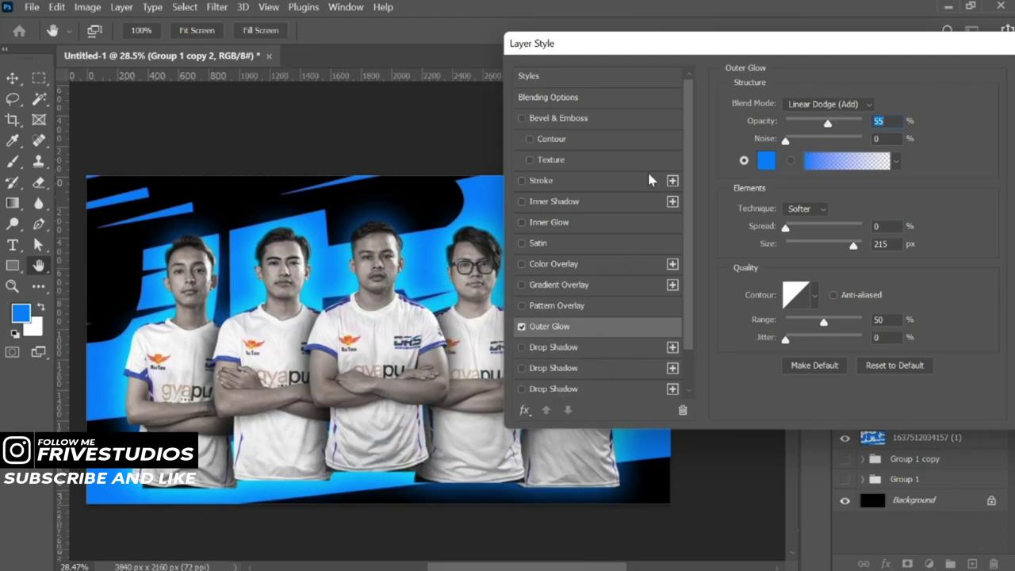
click(568, 223)
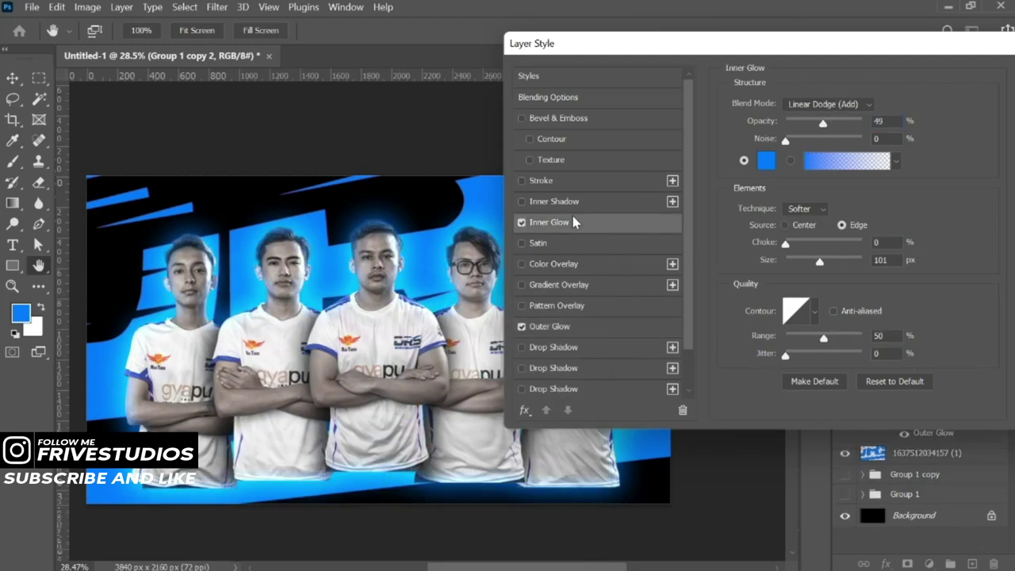
click(521, 224)
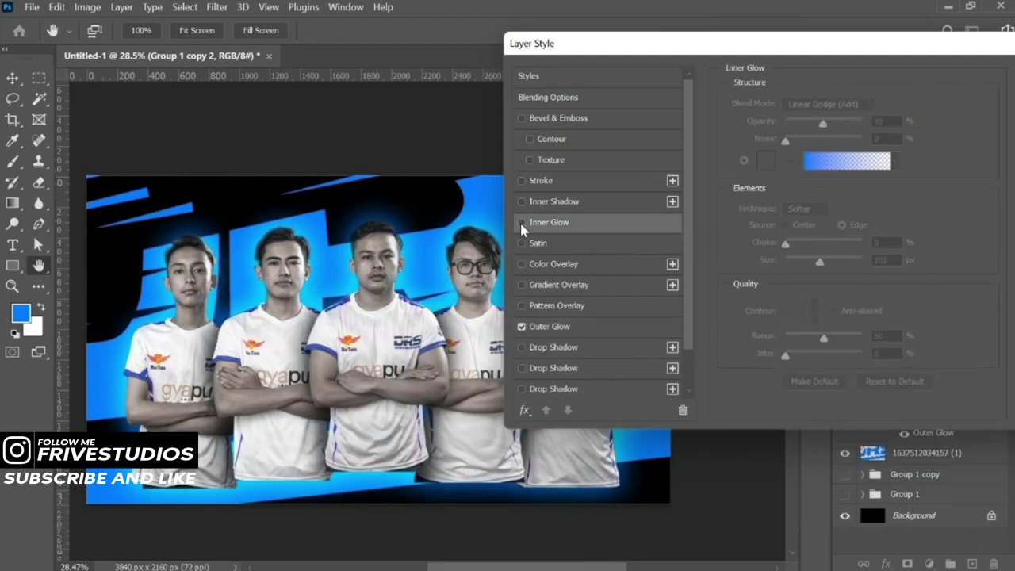
drag(790, 50, 392, 182)
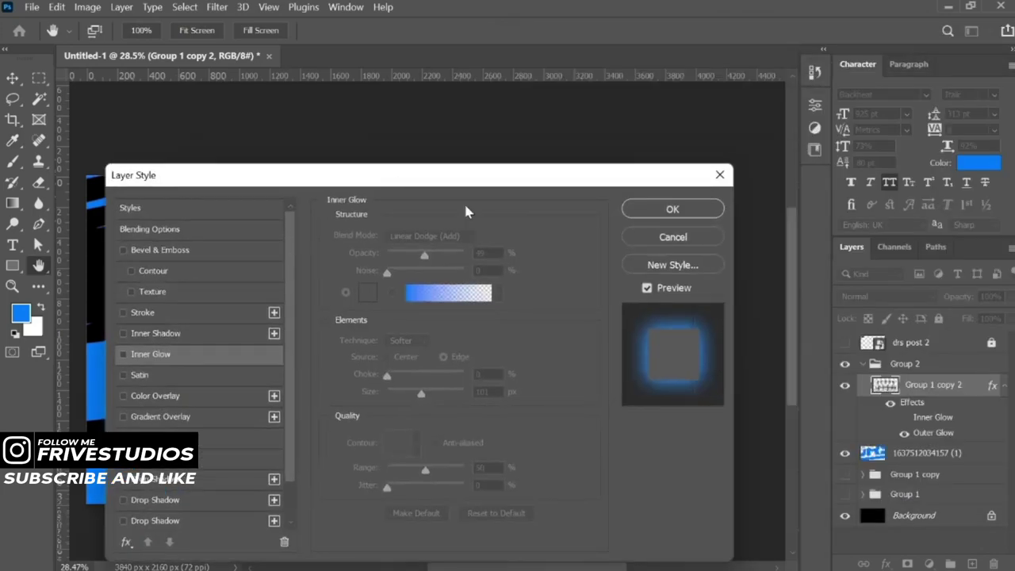
click(628, 211)
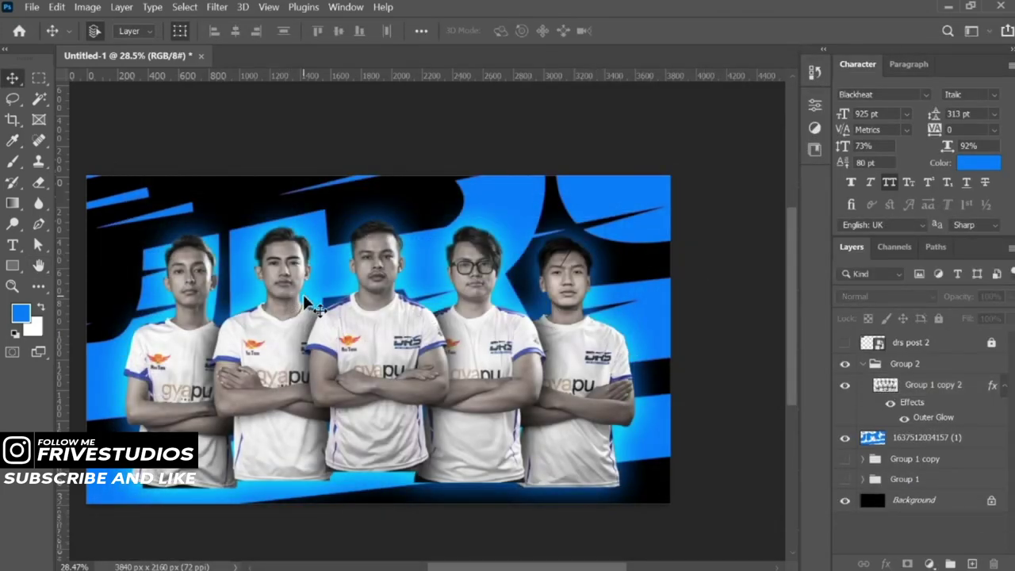
- Add a white layer mask to Group 2 and target it for brush painting
drag(304, 300, 362, 283)
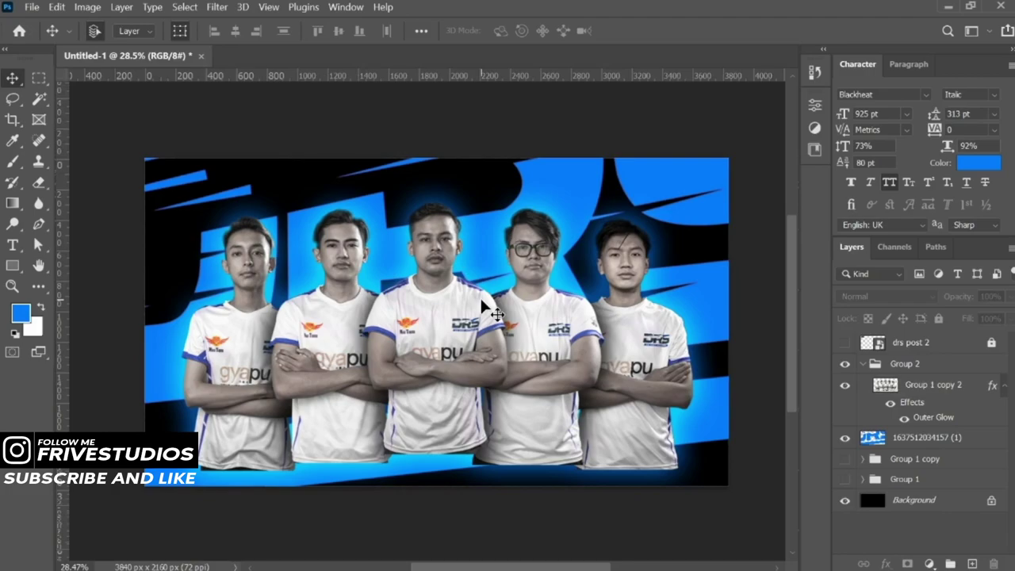
mouse_move(482, 302)
mouse_down()
mouse_move(468, 291)
mouse_move(455, 297)
mouse_up()
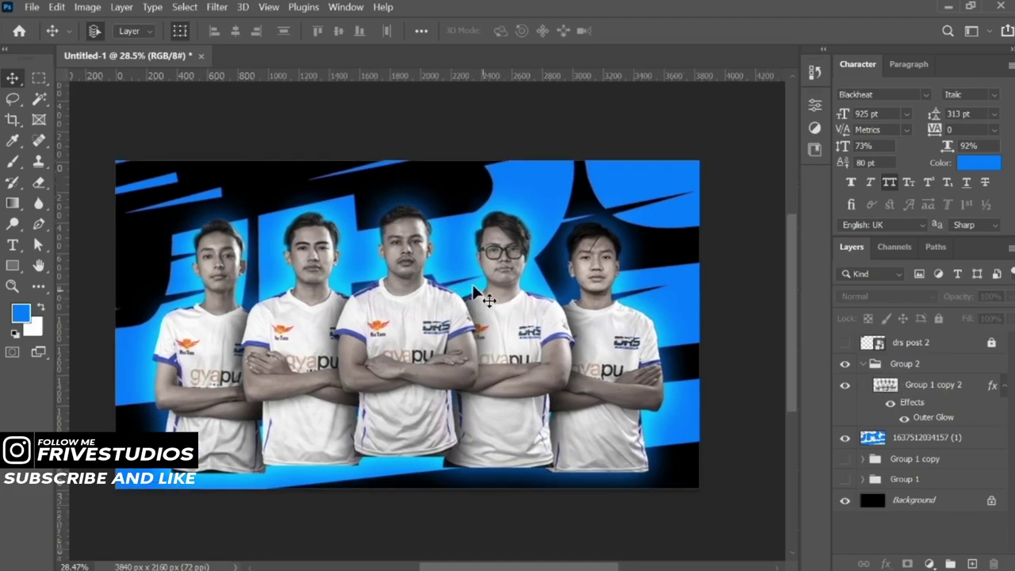
click(864, 364)
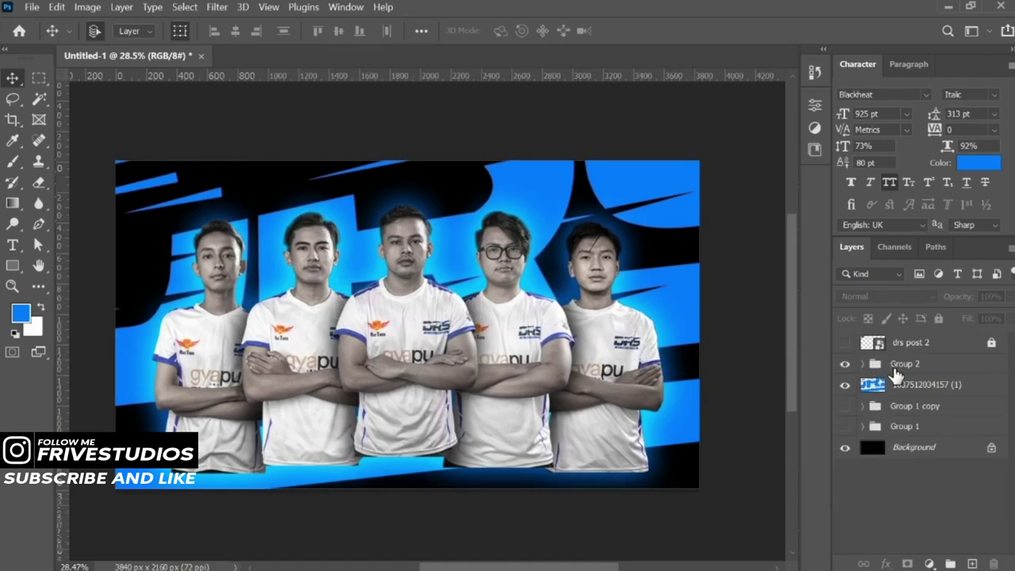
click(896, 366)
click(907, 562)
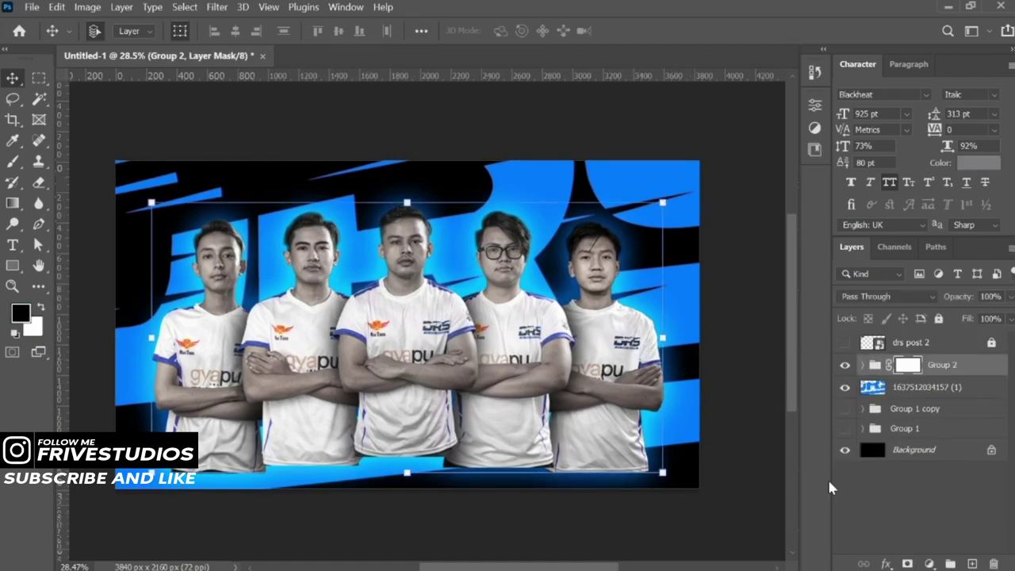
click(864, 365)
click(941, 392)
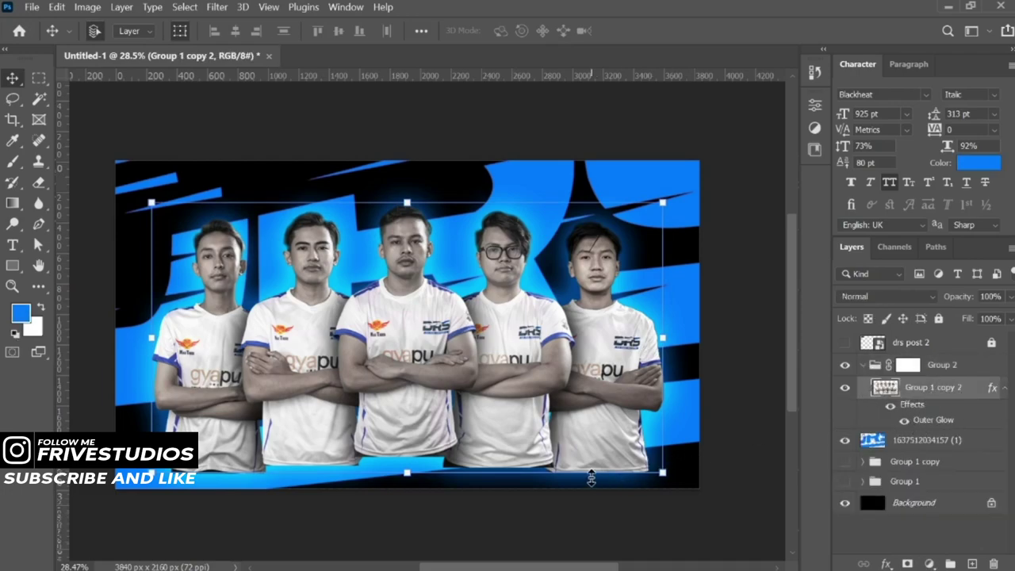
click(865, 366)
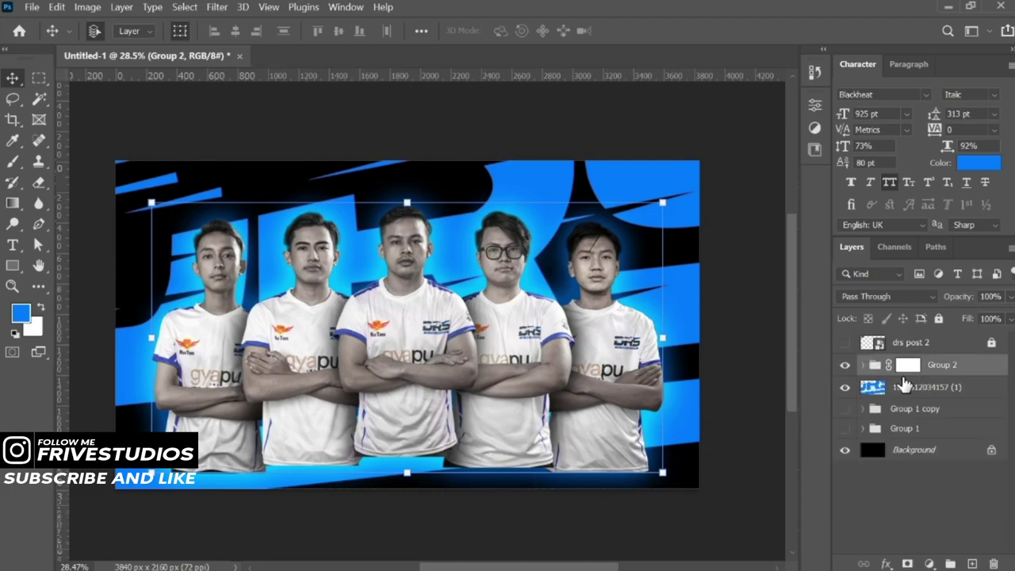
click(907, 365)
click(13, 161)
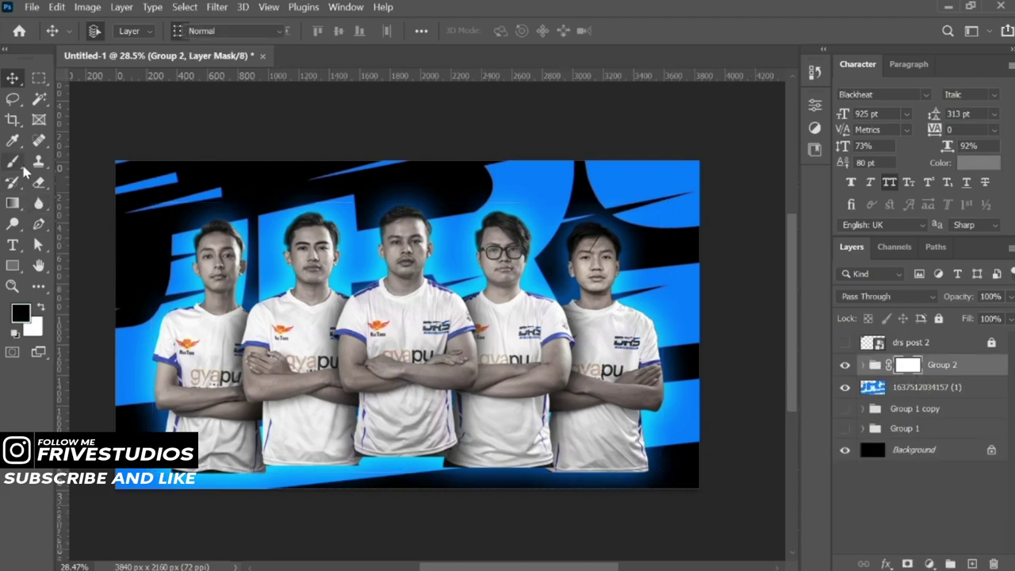
- Scale the player group to about 103% and shift it slightly lower
key(v)
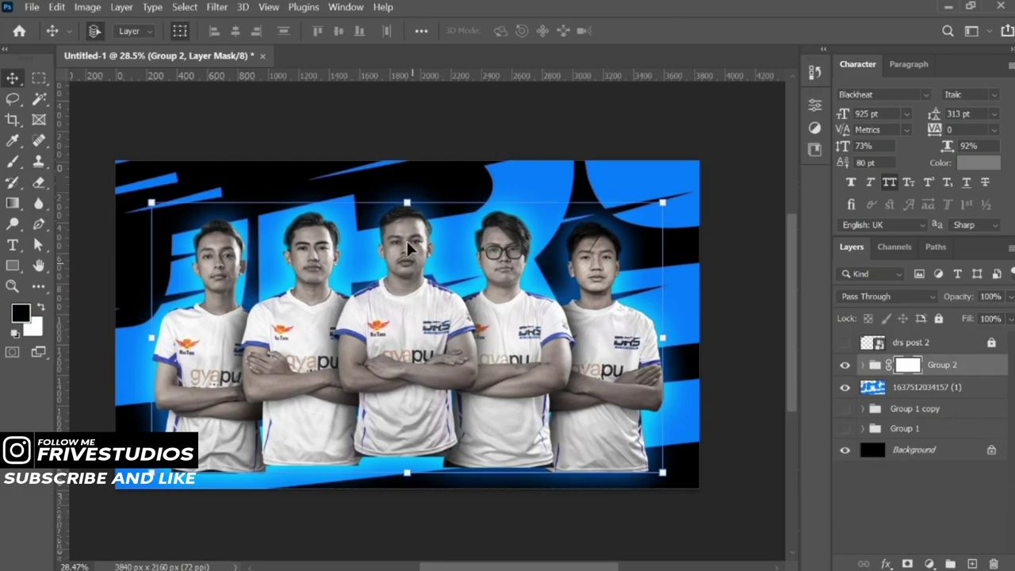
drag(406, 202, 408, 177)
drag(497, 252, 491, 254)
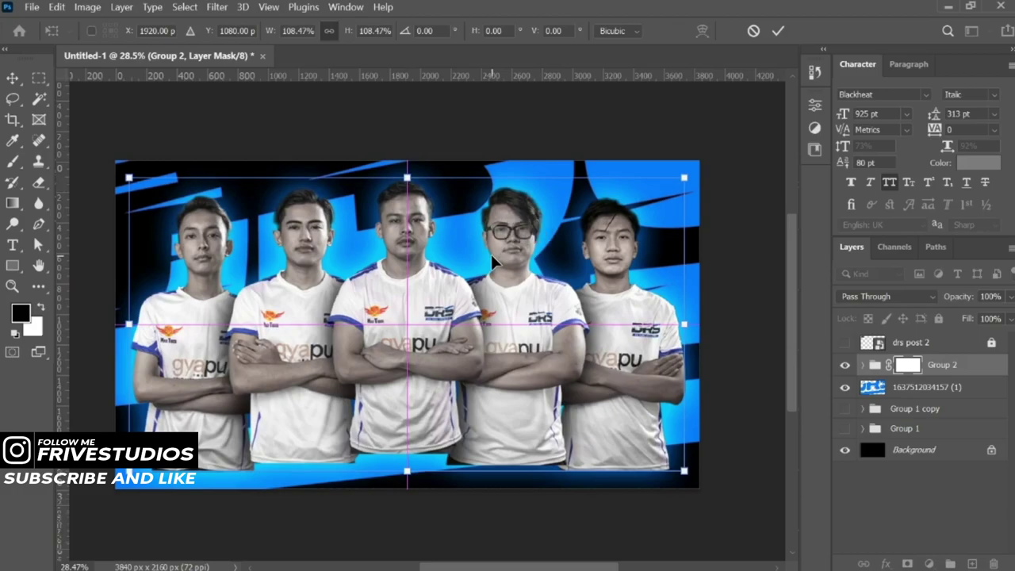
drag(407, 469, 408, 453)
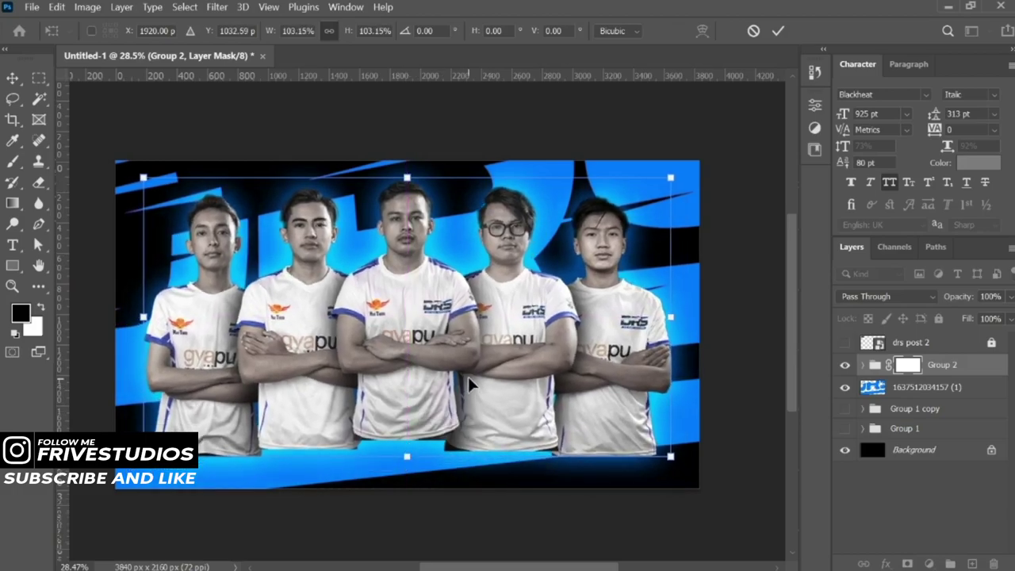
drag(468, 376, 464, 391)
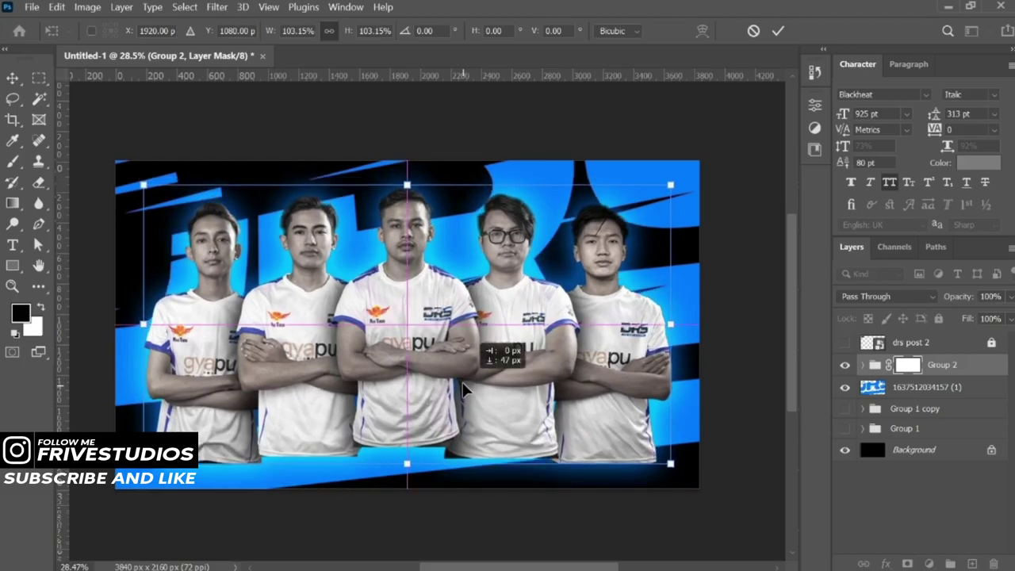
drag(464, 391, 463, 390)
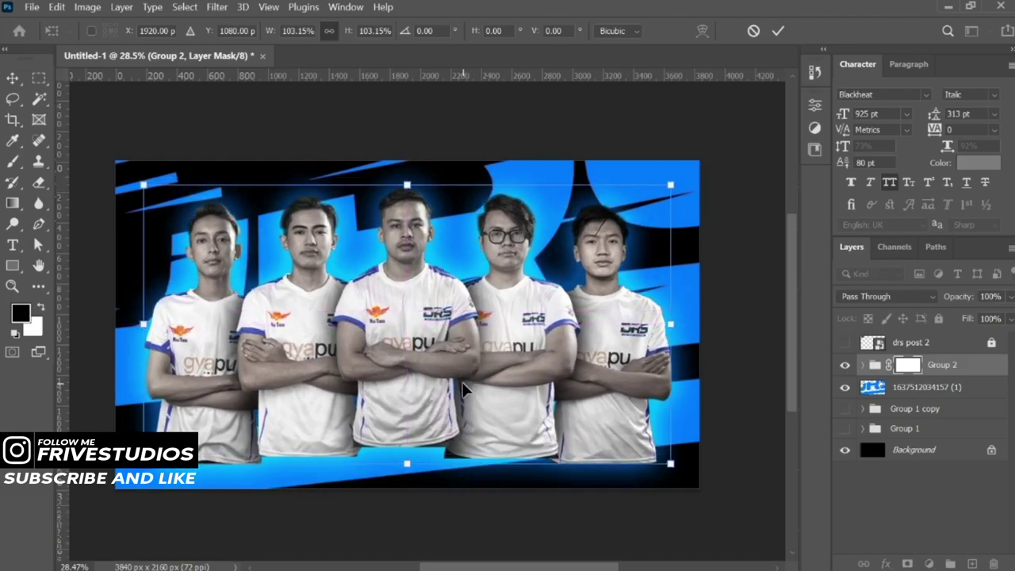
key(Return)
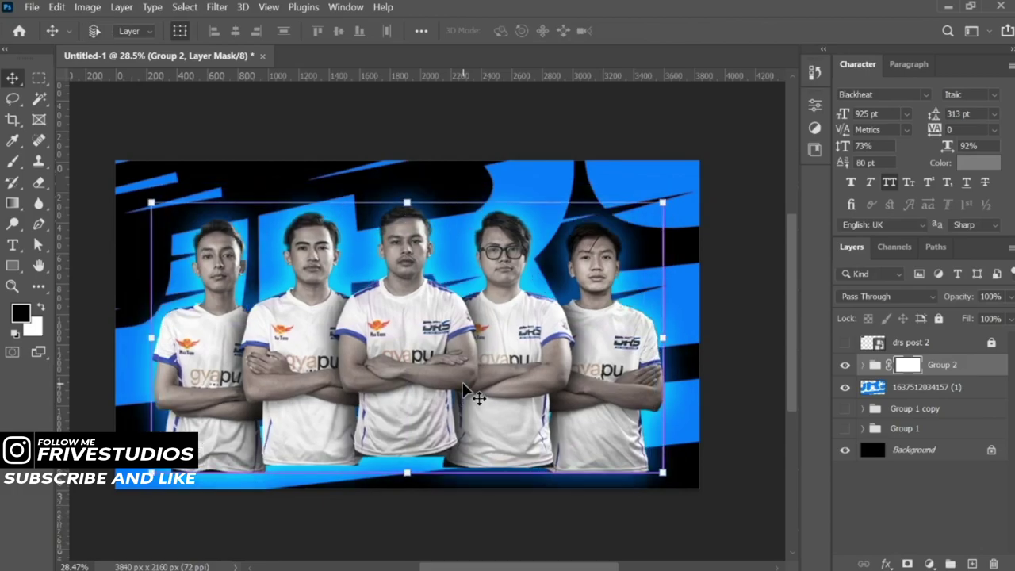
key(ctrl+z)
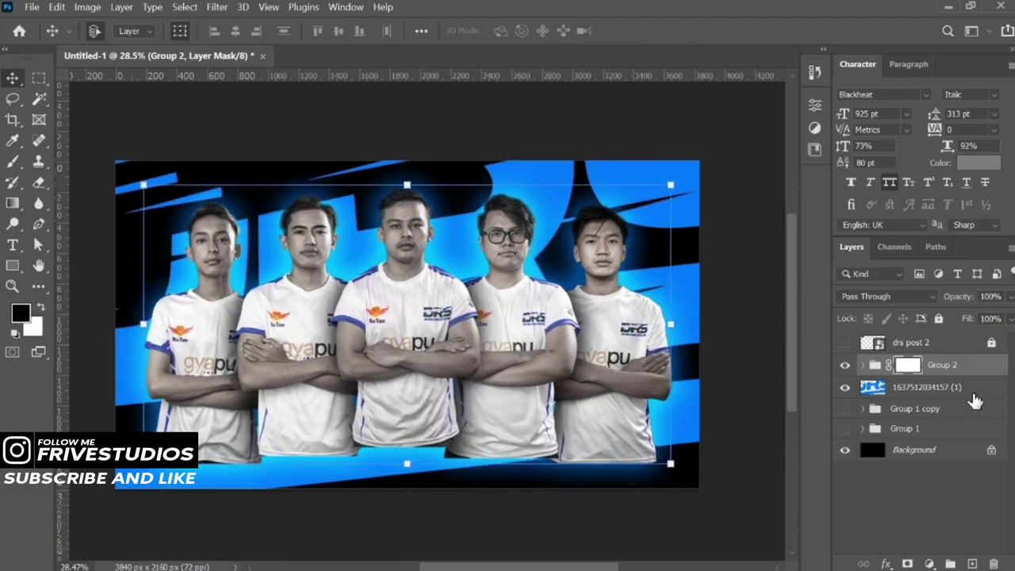
- Paint black on Group 2's mask with a ~1282 px brush to fade the jersey bottoms
click(13, 162)
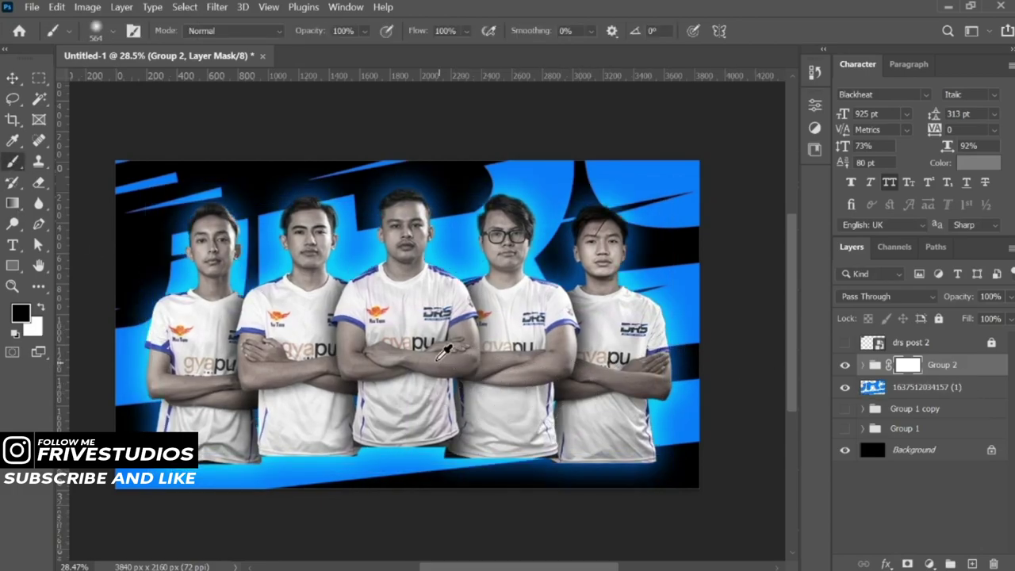
scroll(444, 353, down, 1)
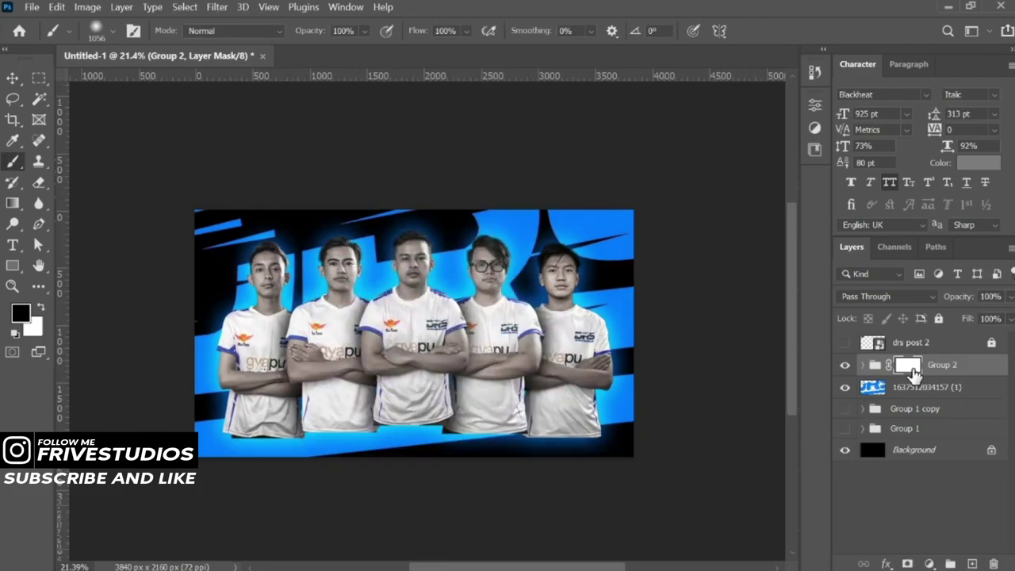
scroll(347, 385, down, 1)
mouse_move(262, 464)
mouse_down()
mouse_move(379, 460)
mouse_move(421, 478)
mouse_move(584, 453)
mouse_move(229, 492)
mouse_move(265, 475)
mouse_move(264, 464)
mouse_move(346, 469)
mouse_up()
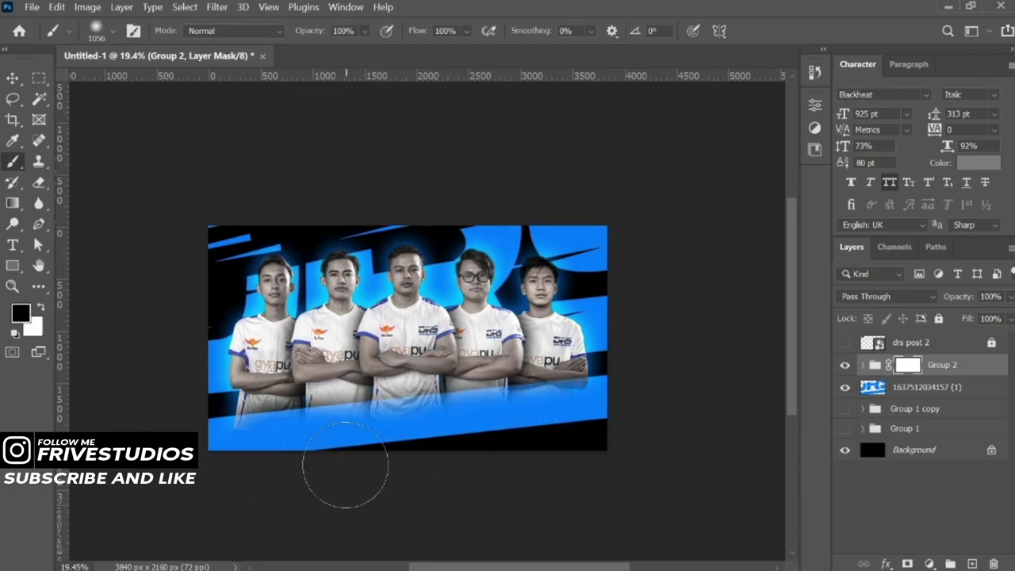
alt+right_click(351, 441)
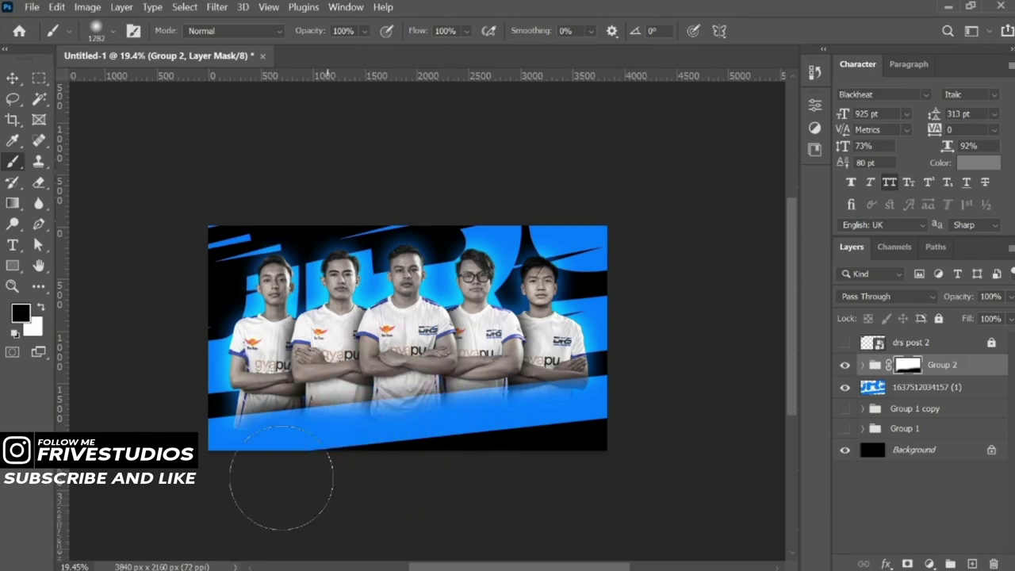
drag(352, 464, 508, 465)
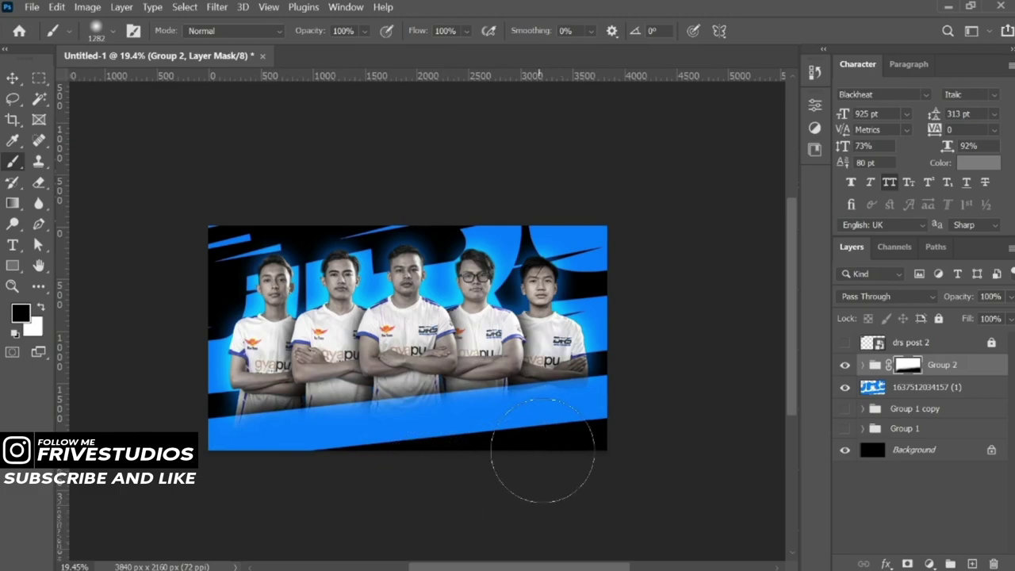
drag(544, 449, 379, 477)
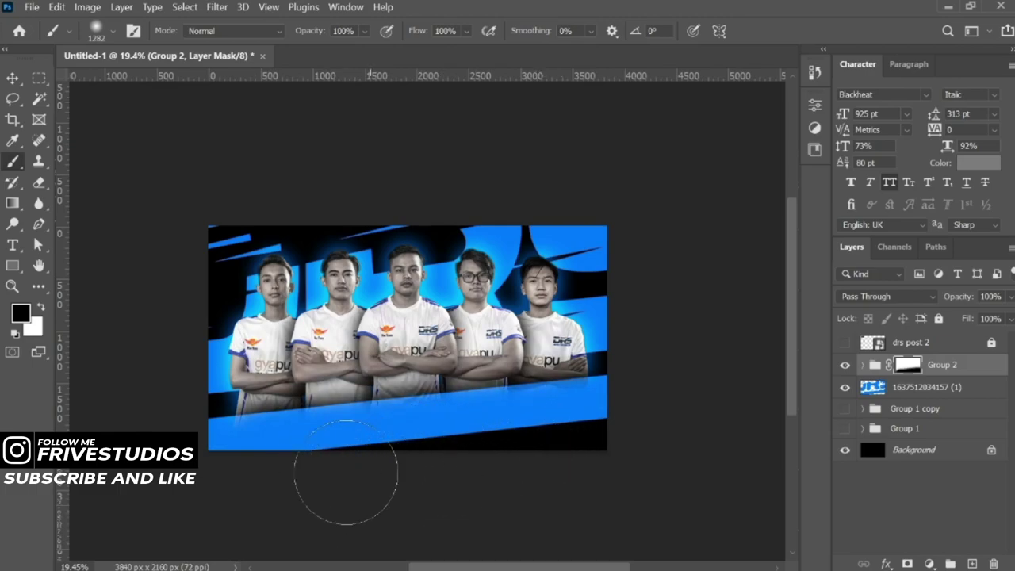
- Paint white on the mask to restore the lower shirts and the left player's shirt logo
key(x)
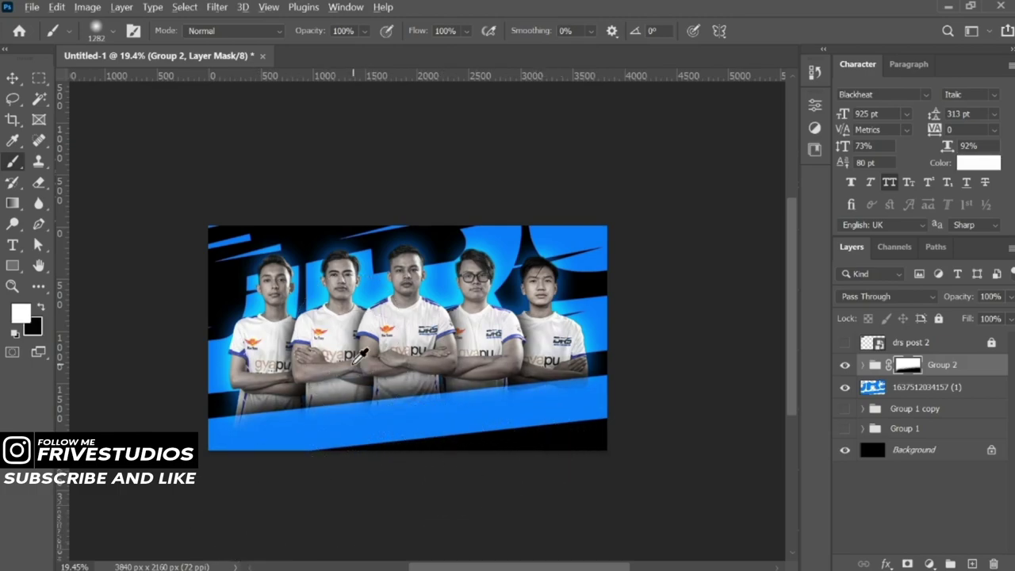
scroll(361, 353, up, 1)
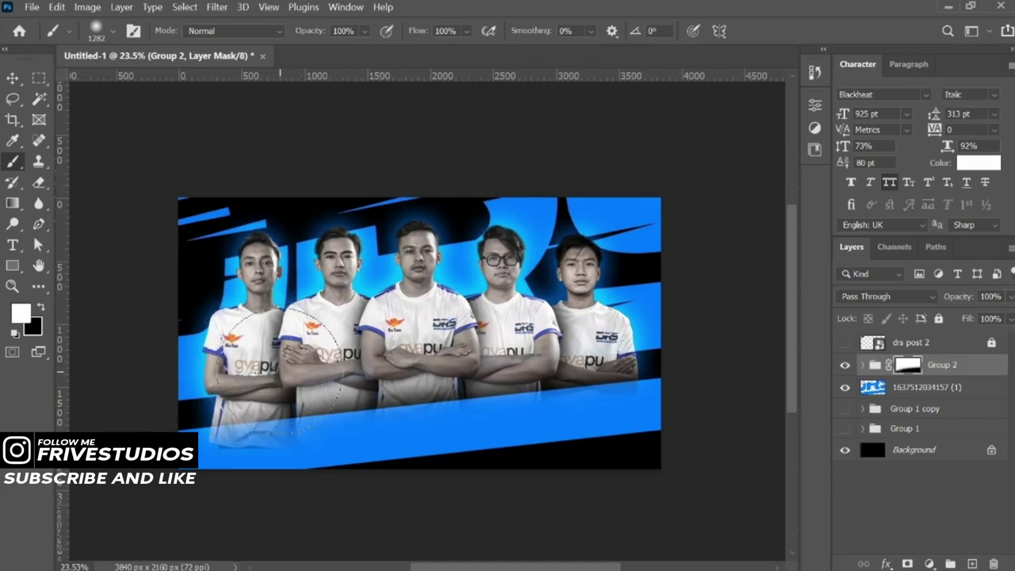
drag(277, 369, 270, 413)
key(ctrl+z)
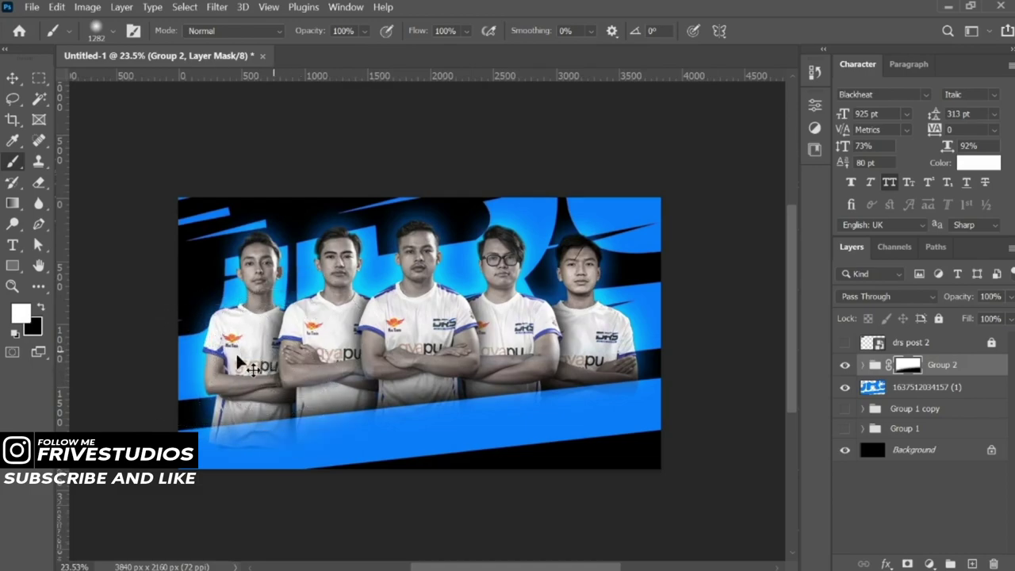
mouse_move(182, 352)
mouse_down()
mouse_move(349, 361)
mouse_move(336, 351)
mouse_up()
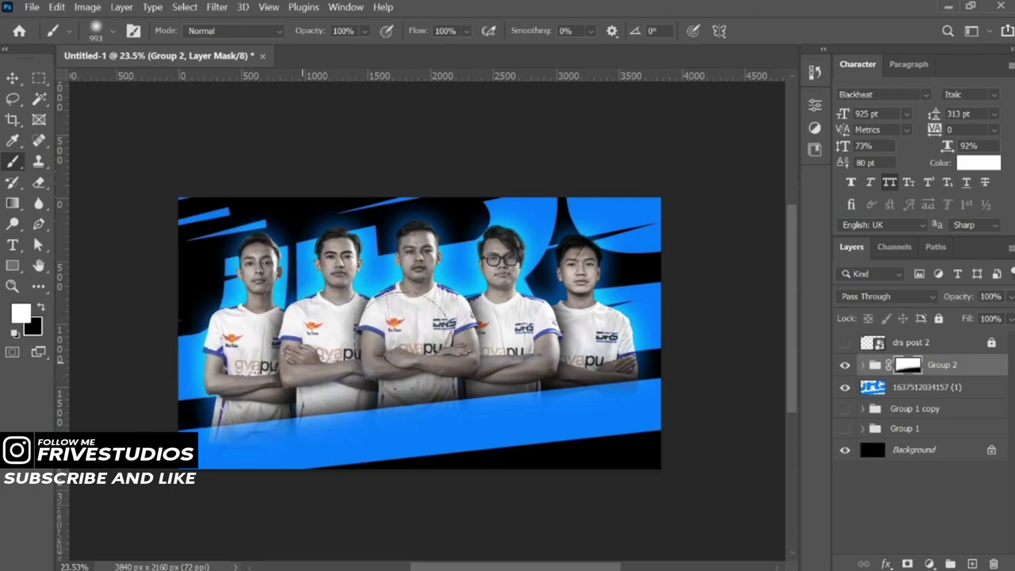
drag(302, 381, 607, 381)
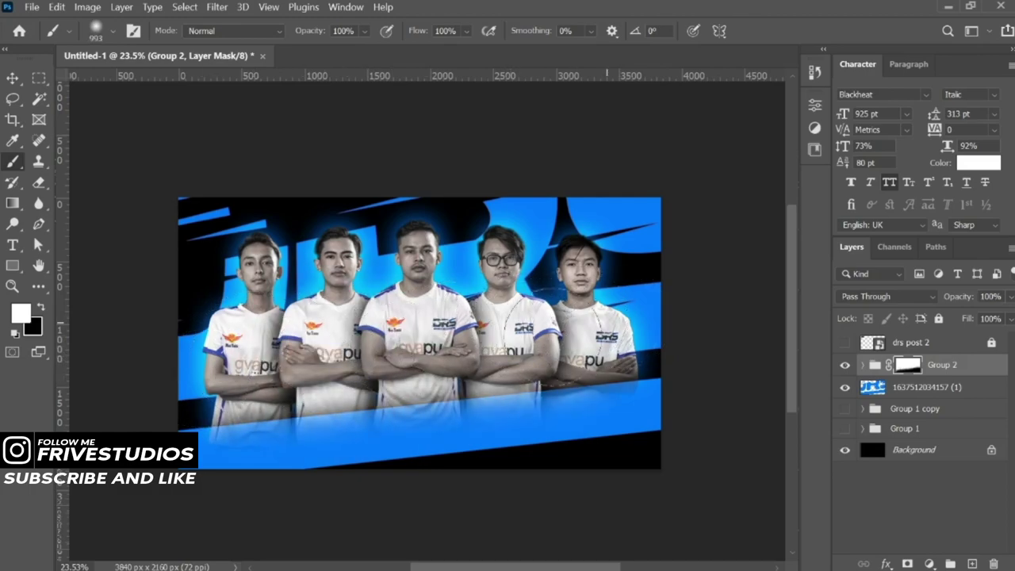
scroll(346, 337, down, 1)
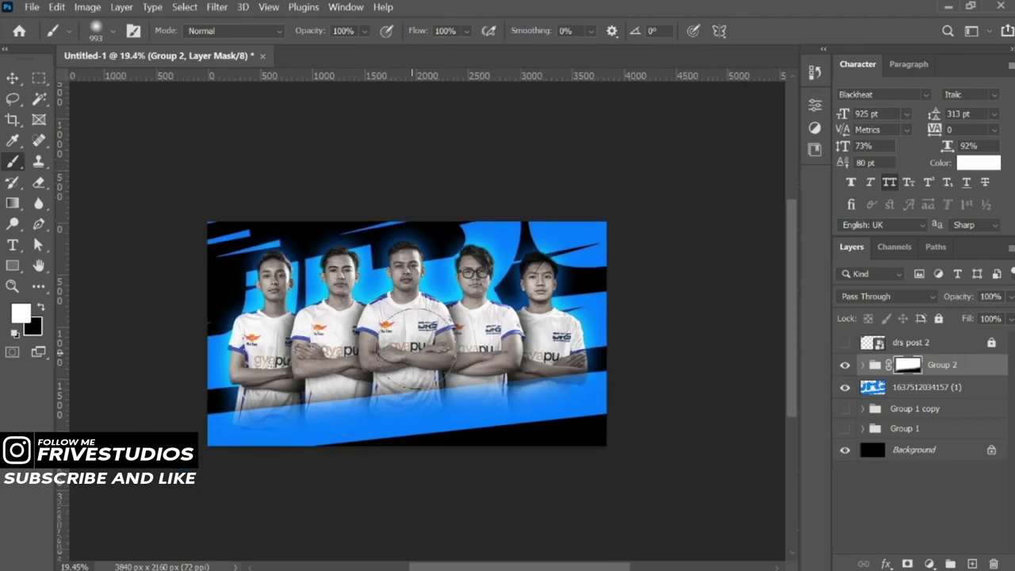
drag(412, 348, 321, 349)
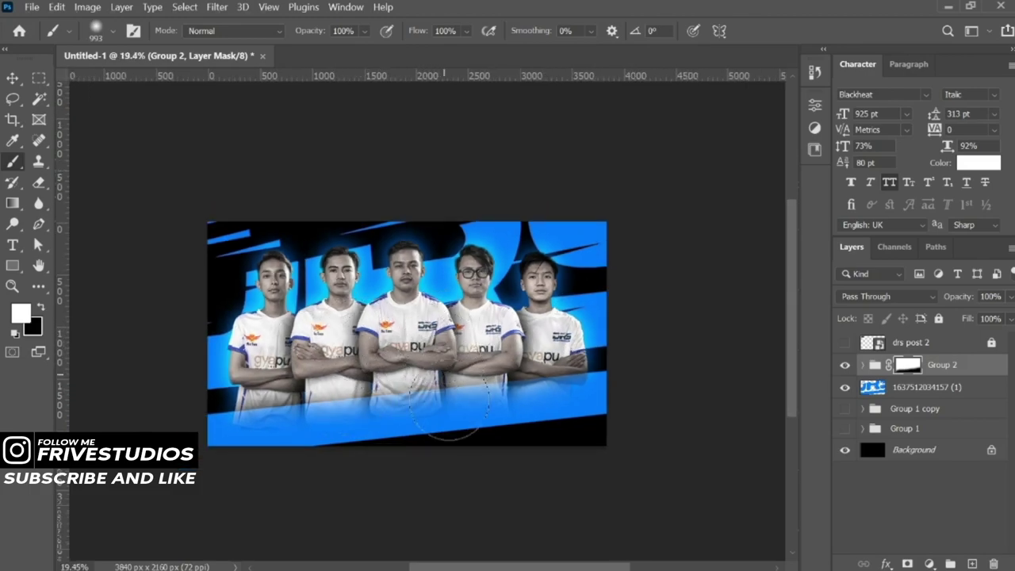
- Paint black again to fade the shirt bottoms near the centre and right
key(x)
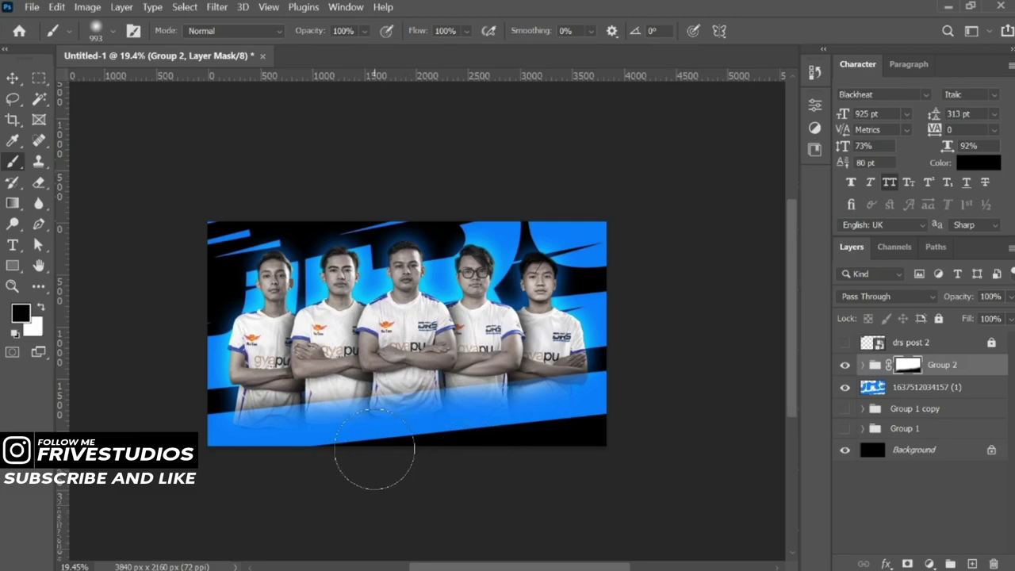
drag(392, 441, 342, 448)
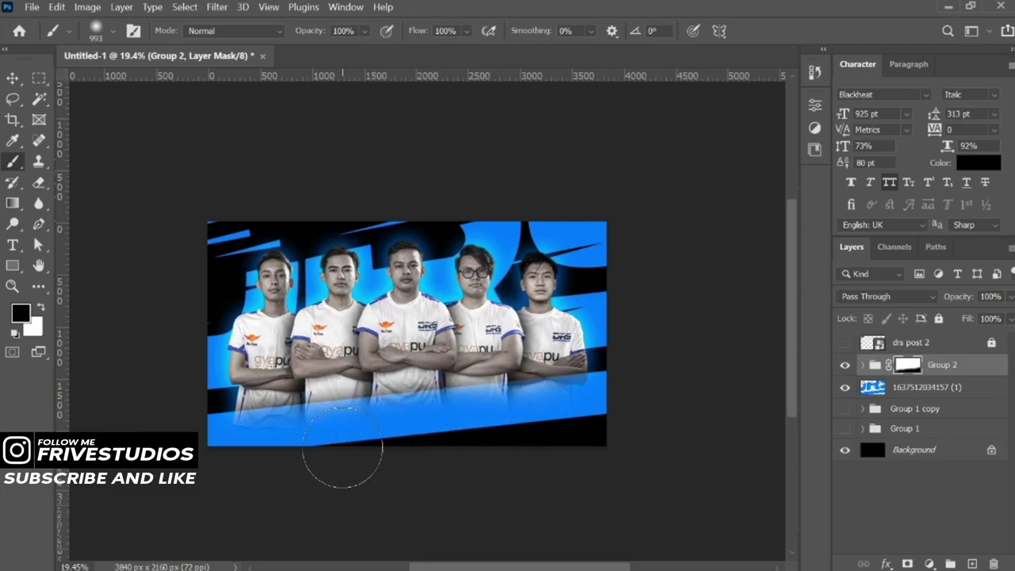
drag(474, 430, 597, 411)
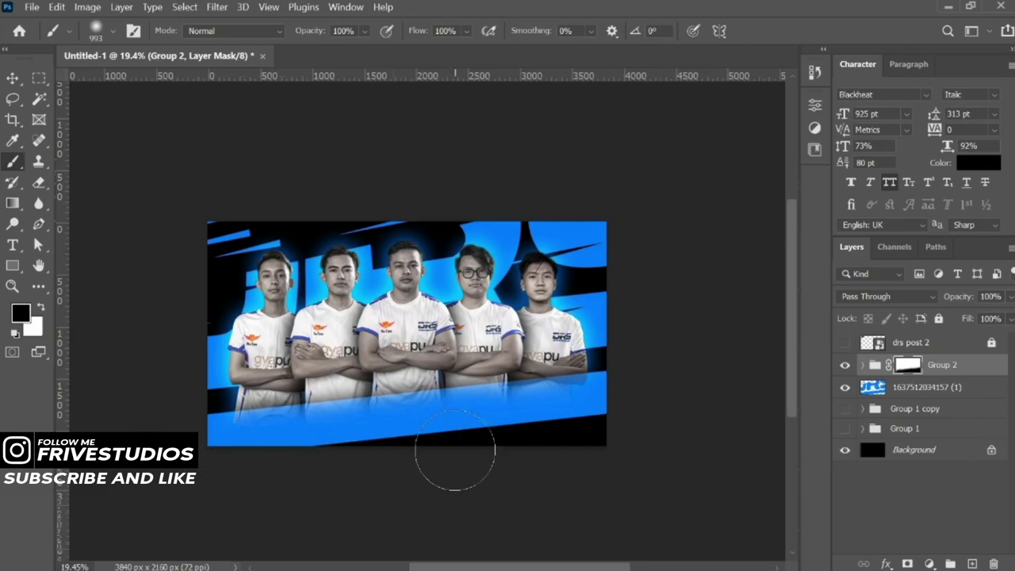
click(14, 79)
- Free Transform the tilted DRS logo to about 99% width and nudge it slightly up
click(405, 150)
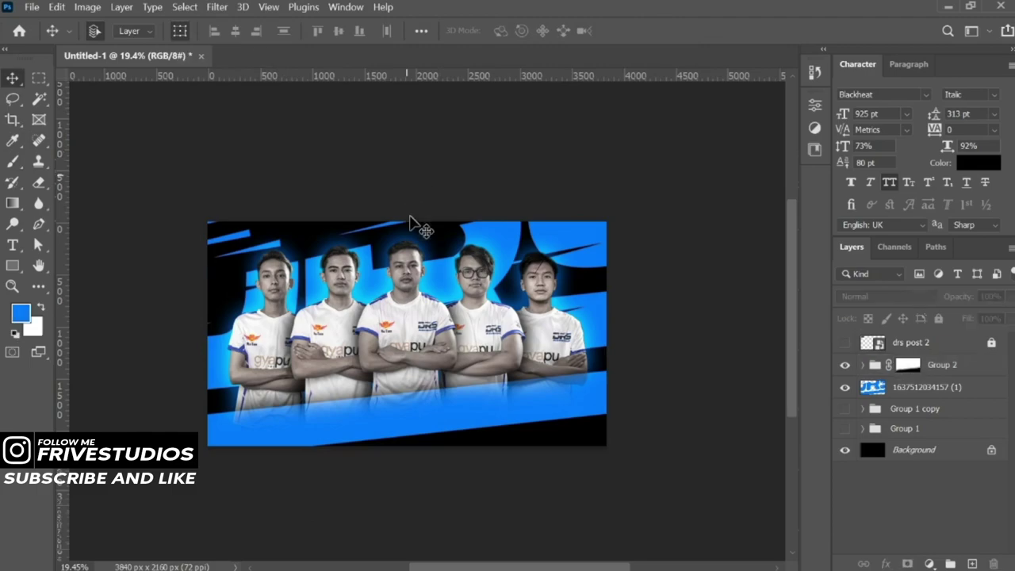
scroll(406, 314, up, 2)
scroll(406, 314, up, 1)
drag(486, 379, 481, 379)
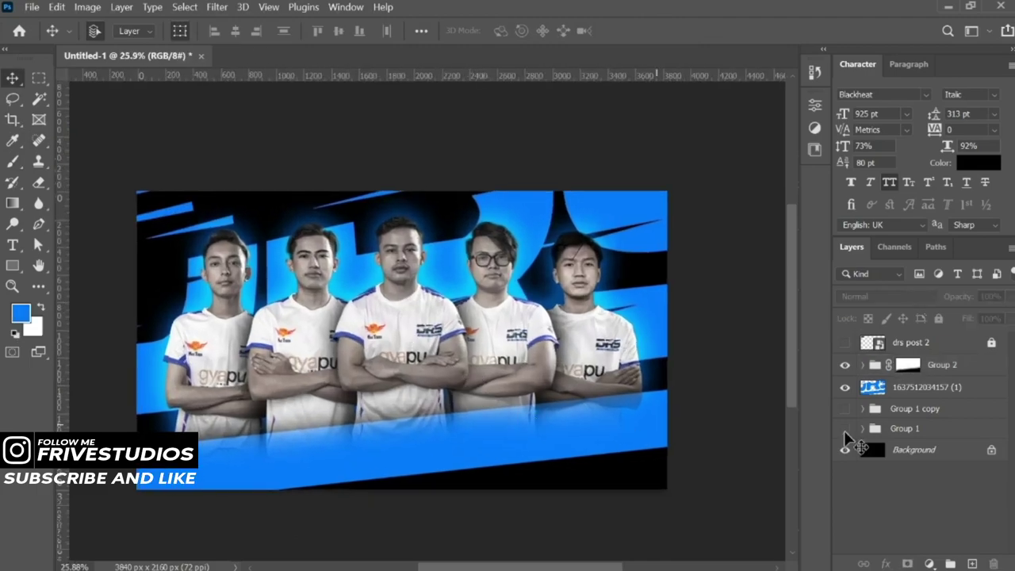
click(929, 396)
scroll(483, 318, down, 5)
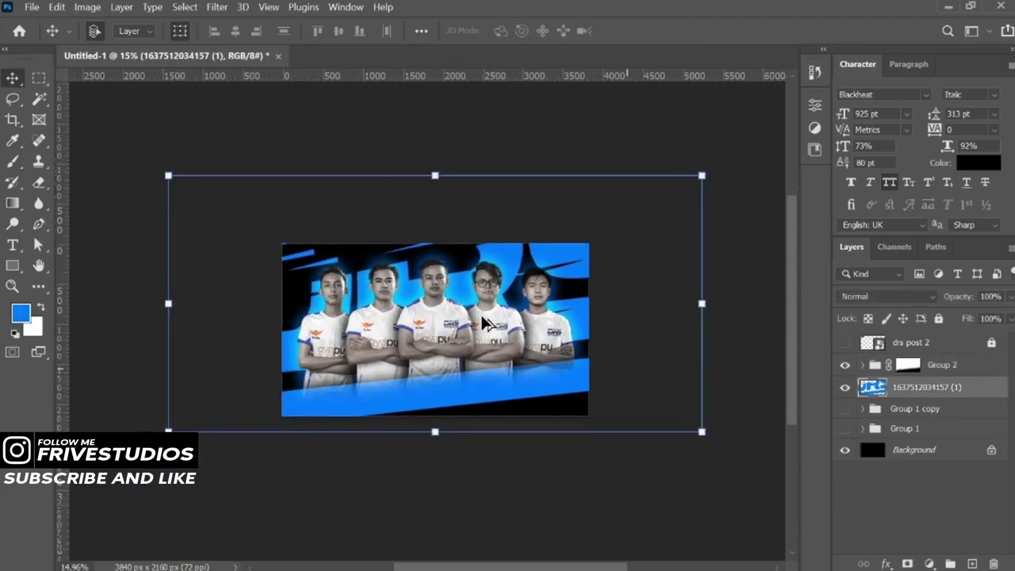
drag(526, 308, 509, 317)
click(686, 314)
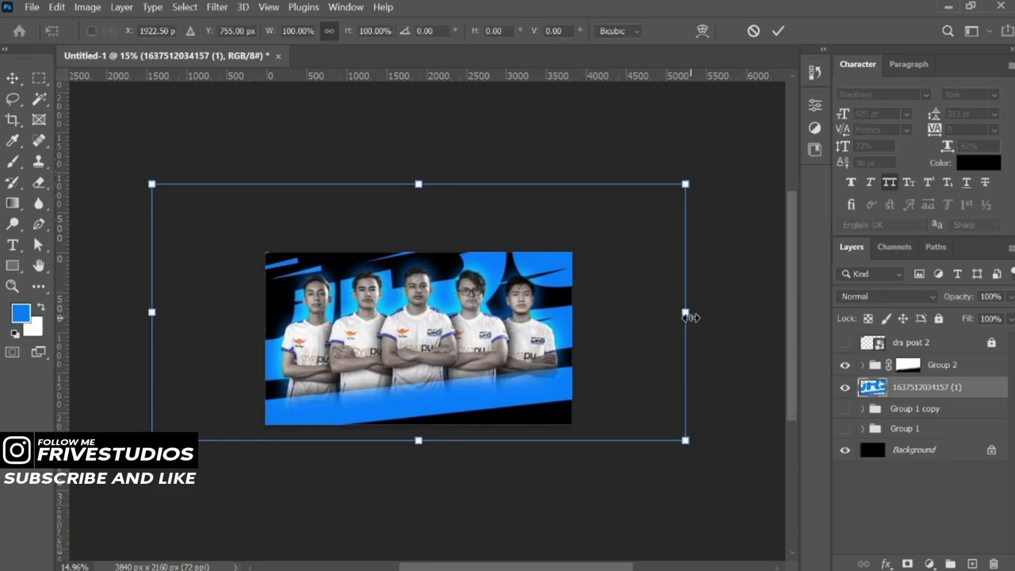
mouse_move(690, 317)
mouse_down()
mouse_move(702, 315)
mouse_move(685, 317)
mouse_move(689, 325)
mouse_move(705, 296)
mouse_up()
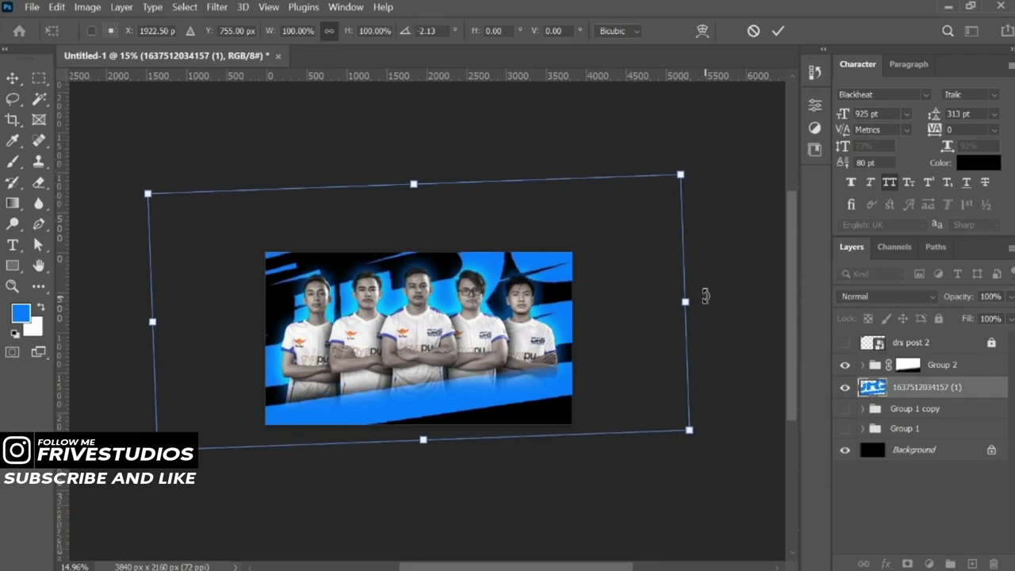
drag(617, 354, 611, 353)
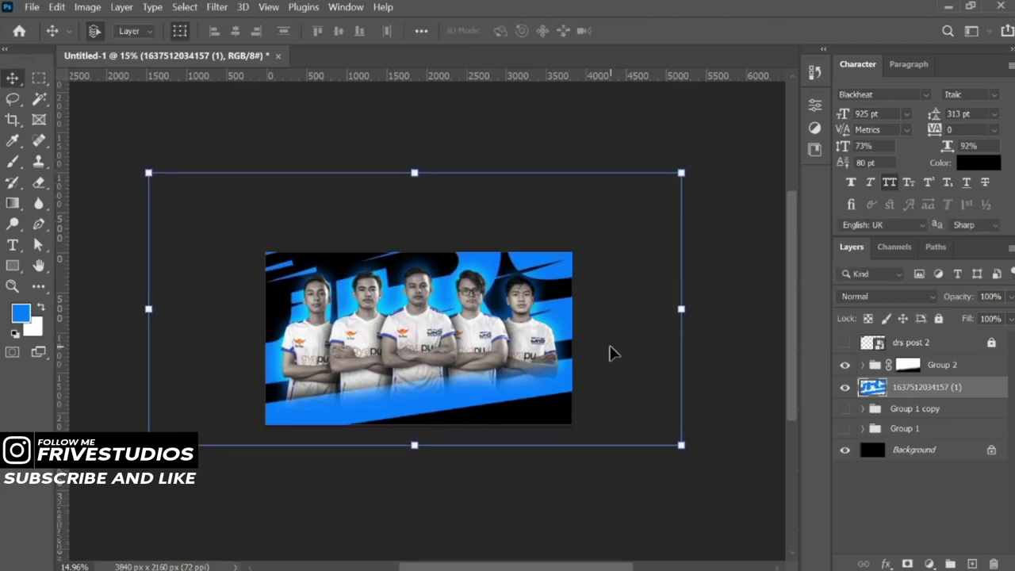
click(610, 353)
- Drag the LOGO image from the drs folder onto the poster and shrink it down
scroll(448, 426, up, 3)
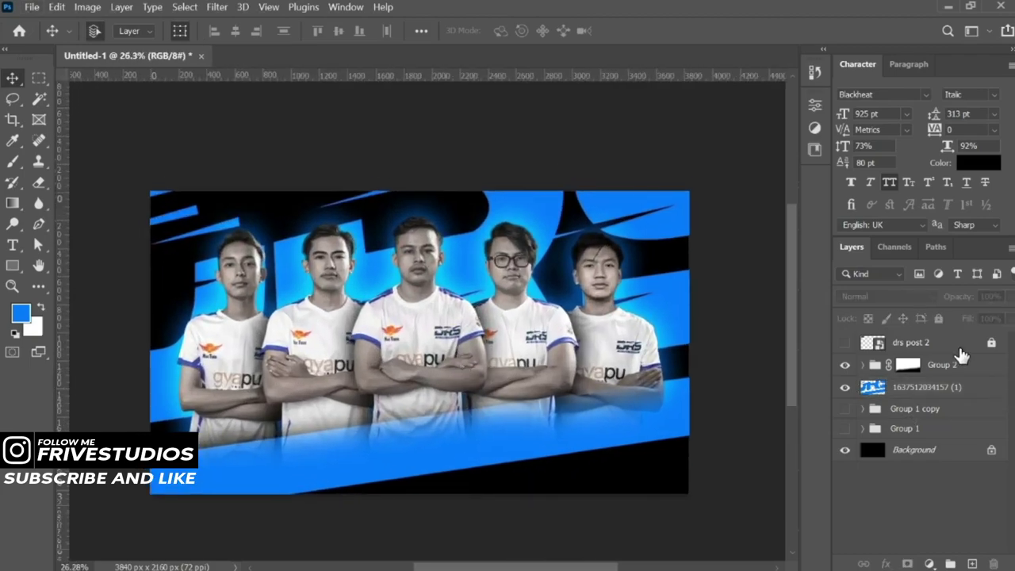
click(957, 347)
key(alt+Tab)
click(562, 294)
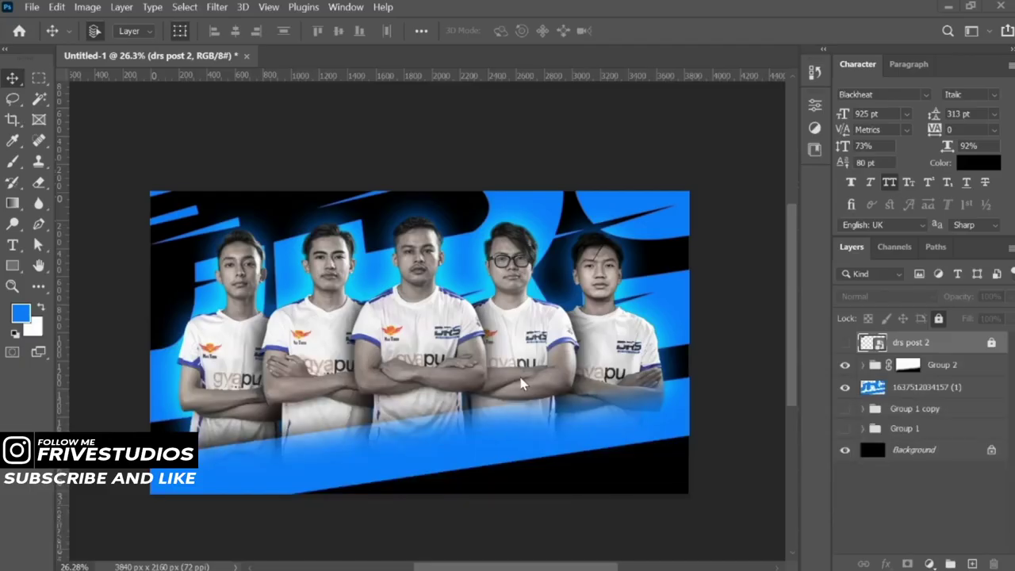
mouse_move(605, 138)
mouse_down()
mouse_move(434, 353)
mouse_move(626, 480)
mouse_move(378, 352)
mouse_up()
scroll(634, 476, up, 3)
mouse_move(268, 364)
mouse_down()
mouse_move(323, 349)
mouse_move(310, 352)
mouse_up()
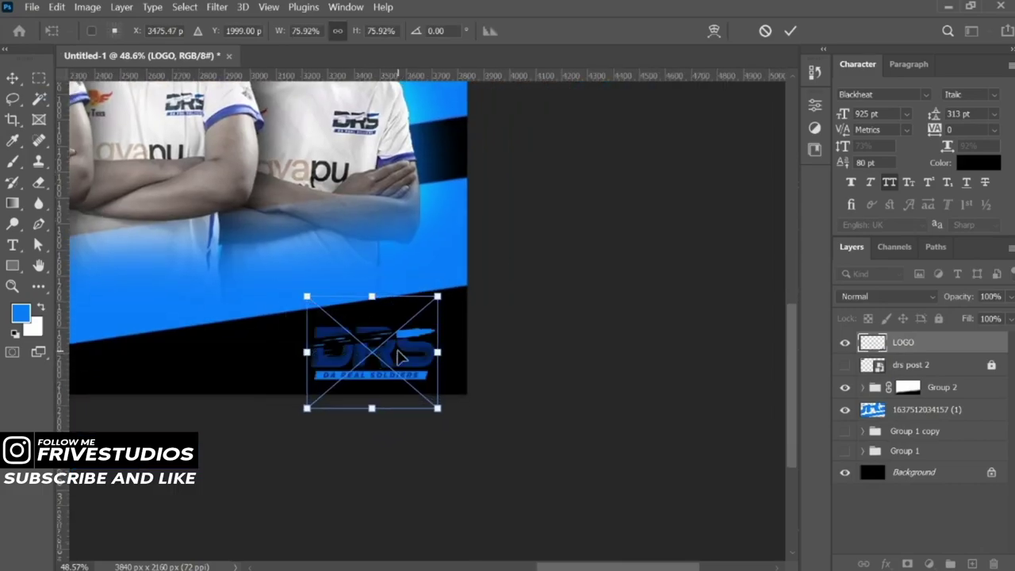
- Commit the small logo at about 76% in the bottom-right corner and nudge it up
drag(404, 356, 411, 352)
key(Return)
scroll(411, 352, up, 2)
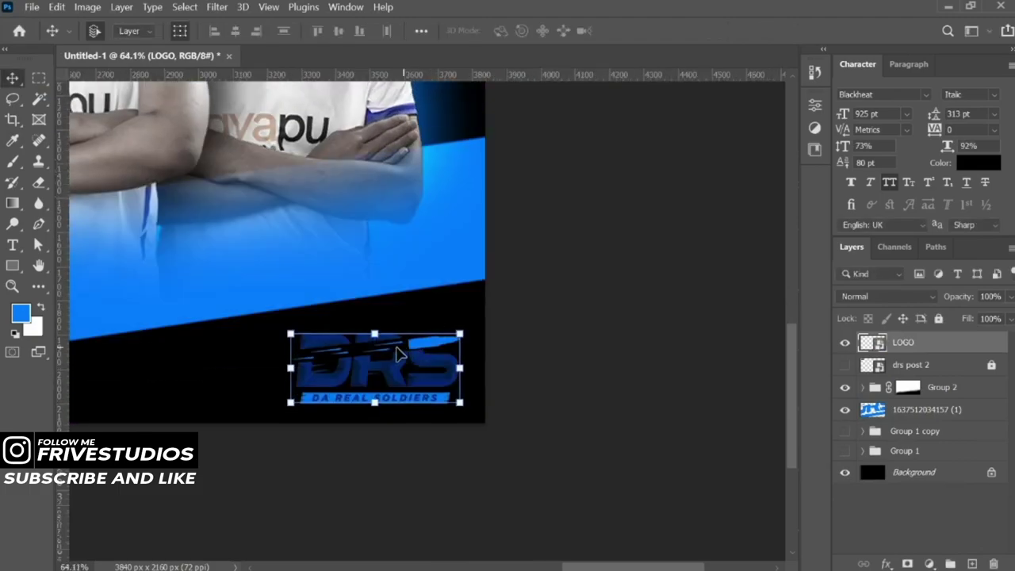
key(Up)
key(Up)
key(Up)
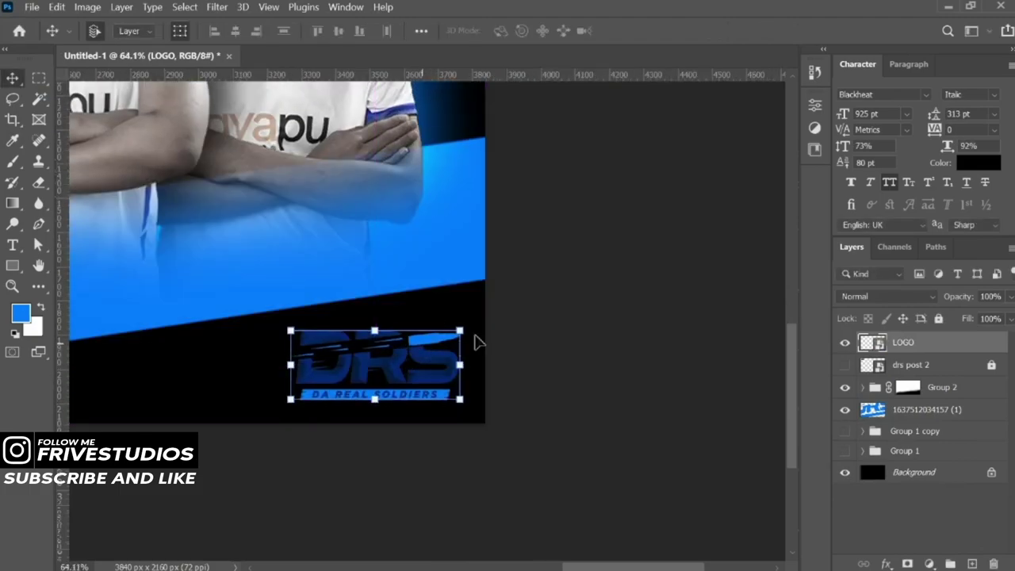
scroll(551, 317, down, 3)
drag(310, 277, 557, 377)
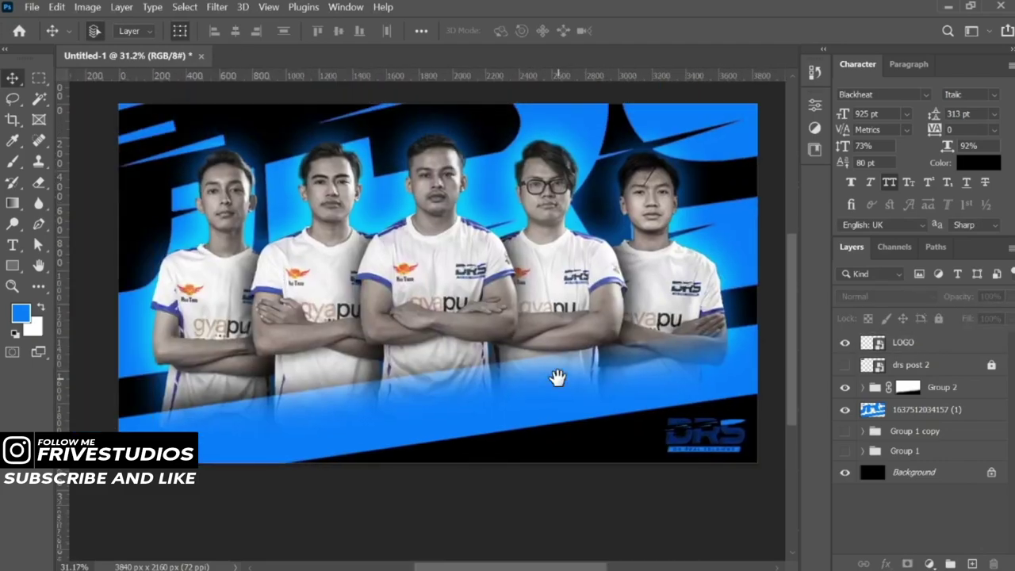
scroll(406, 352, down, 1)
- Lock all on the LOGO layer
click(666, 422)
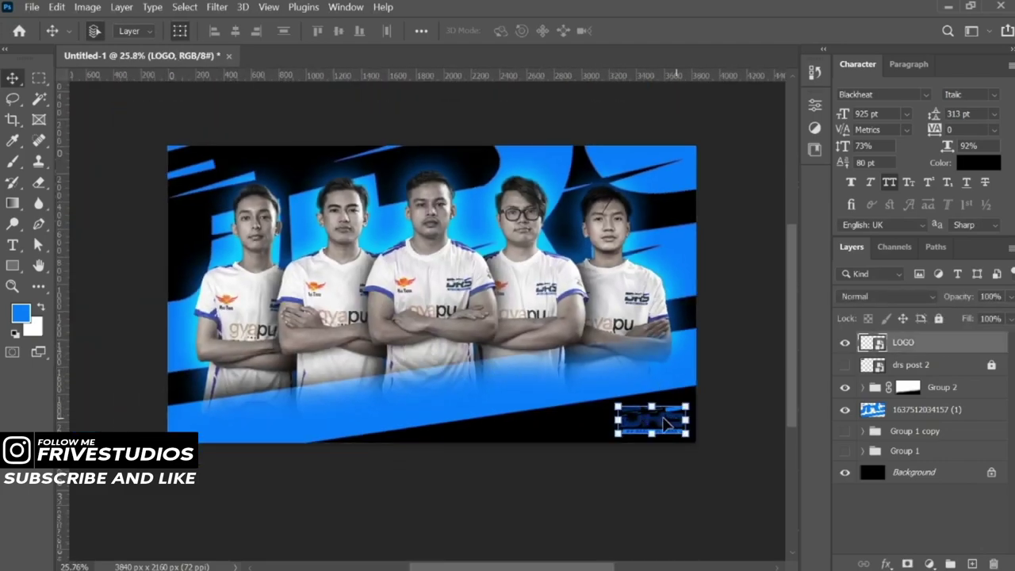
click(939, 318)
click(718, 402)
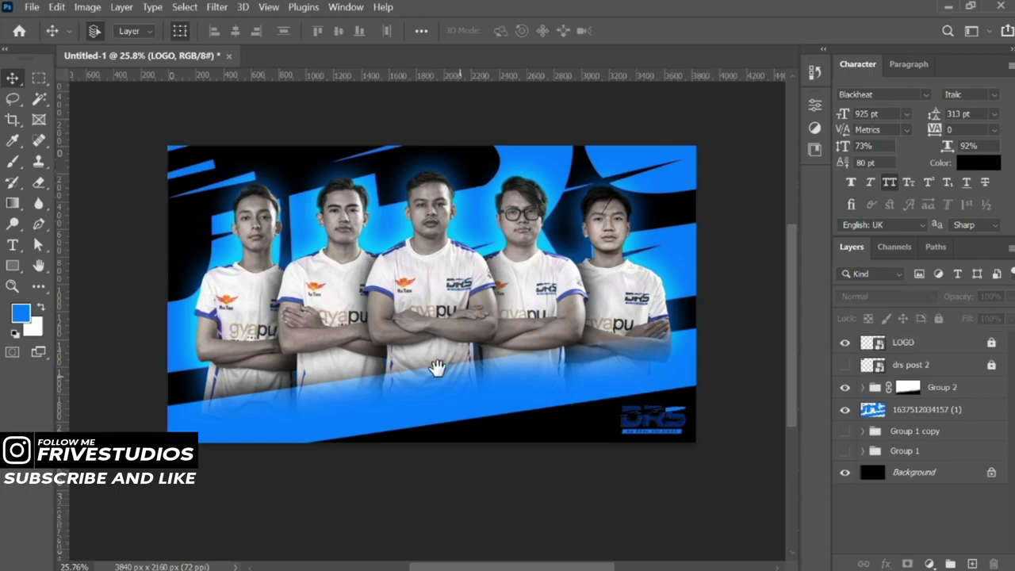
drag(437, 365, 422, 400)
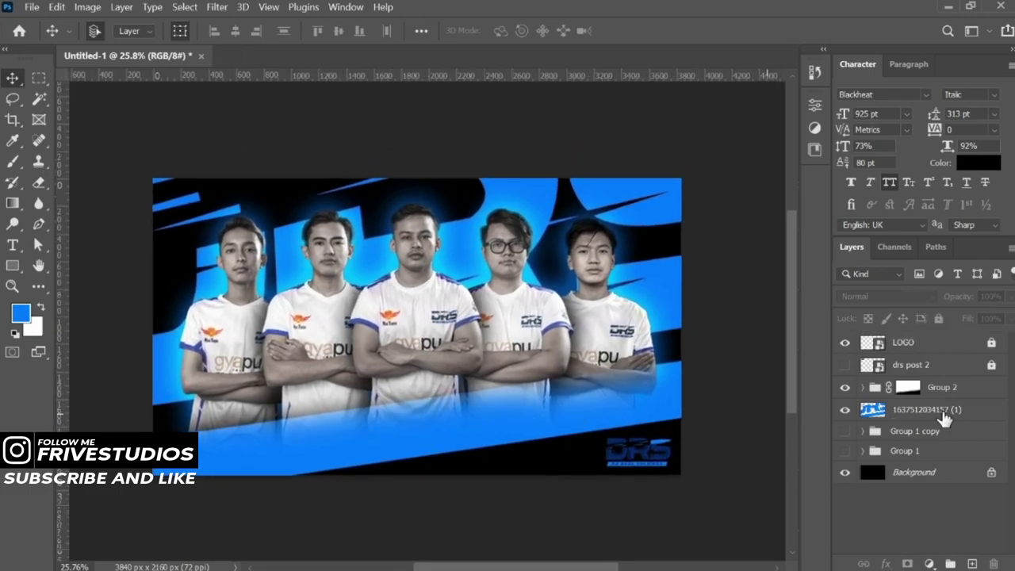
- Sample the dark navy 001226 swatch from drs post 2 as the foreground colour
click(845, 365)
click(846, 365)
click(845, 364)
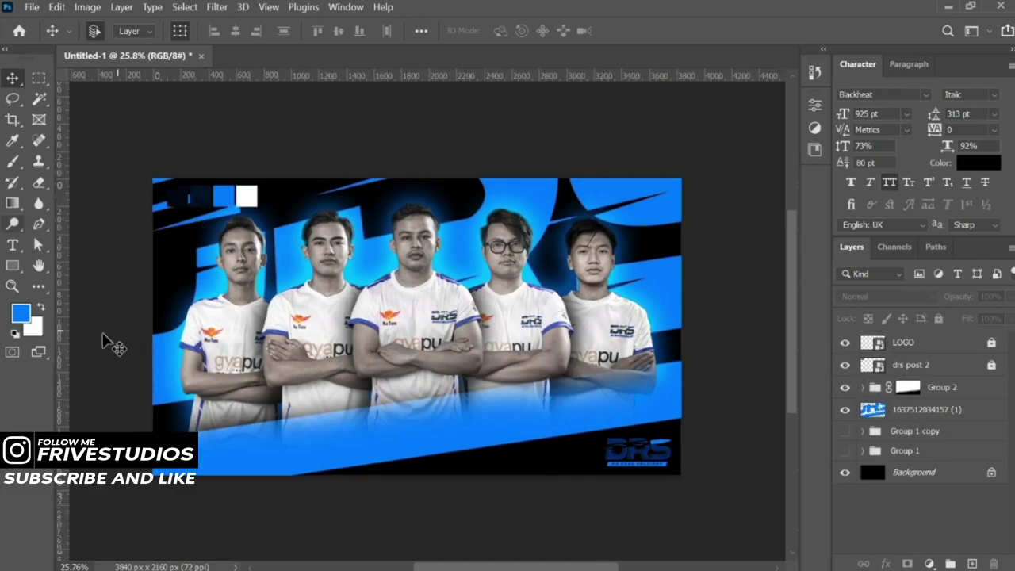
click(28, 319)
click(208, 192)
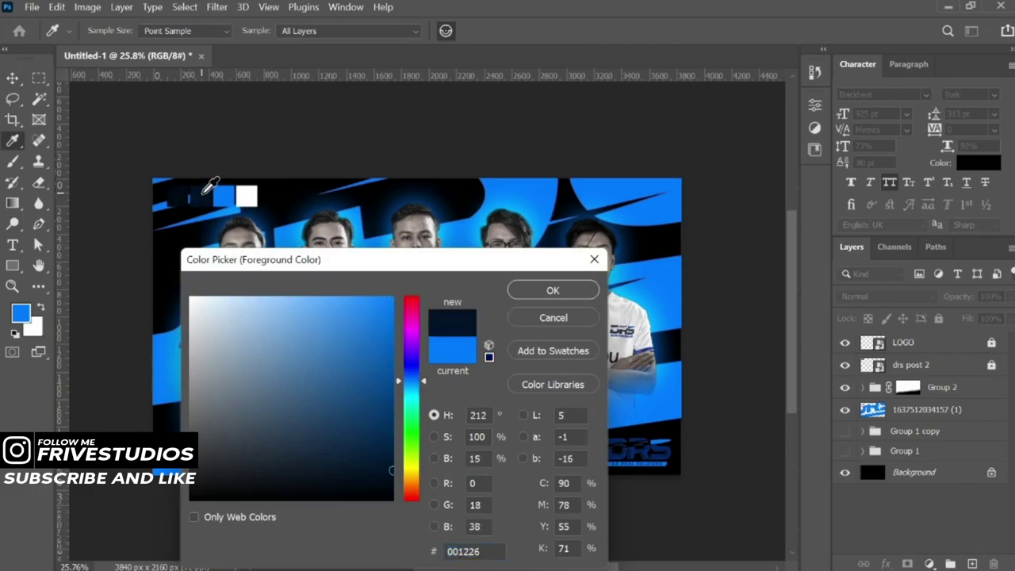
click(587, 295)
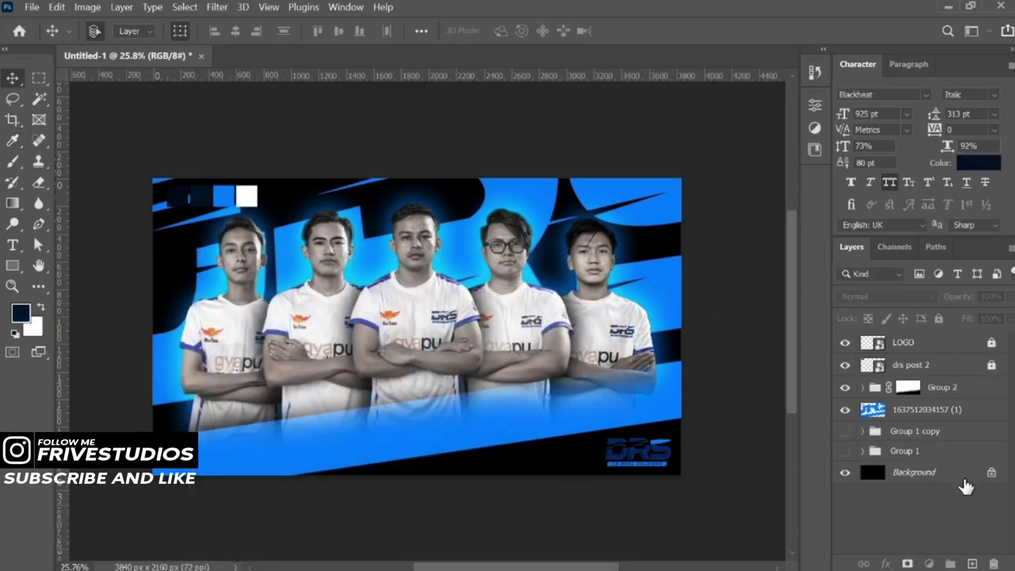
- Add Layer 3 above Background and fill it with navy
click(965, 479)
click(972, 563)
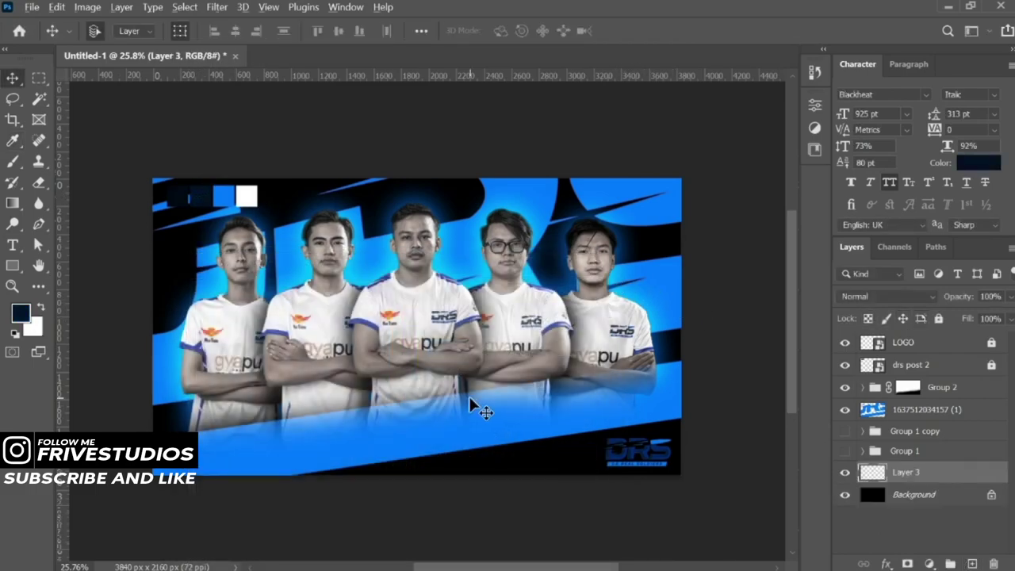
key(alt+BackSpace)
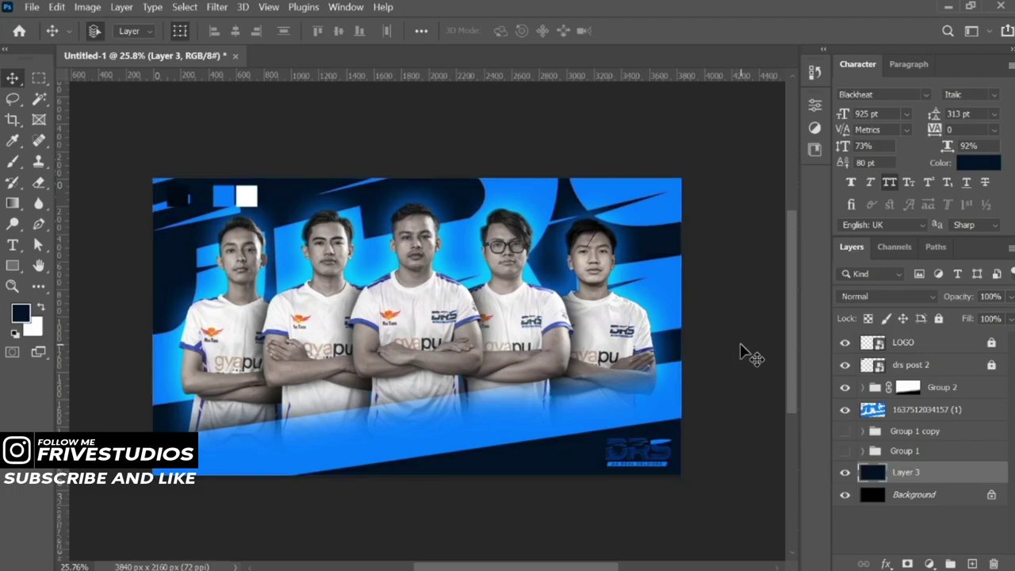
click(741, 352)
- Add empty Layer 4 above the tilted logo and hide drs post 2 and LOGO
click(933, 420)
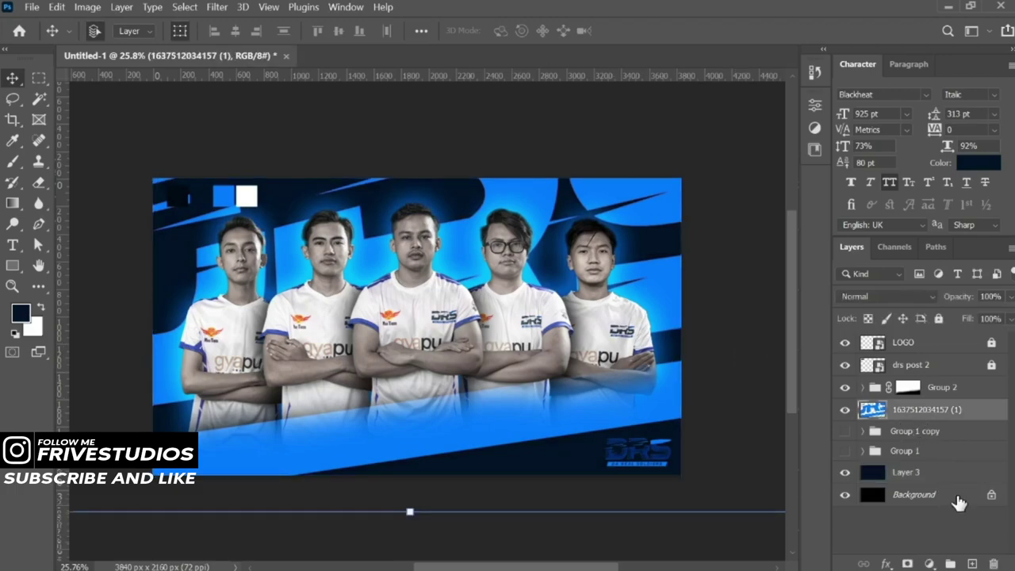
click(971, 562)
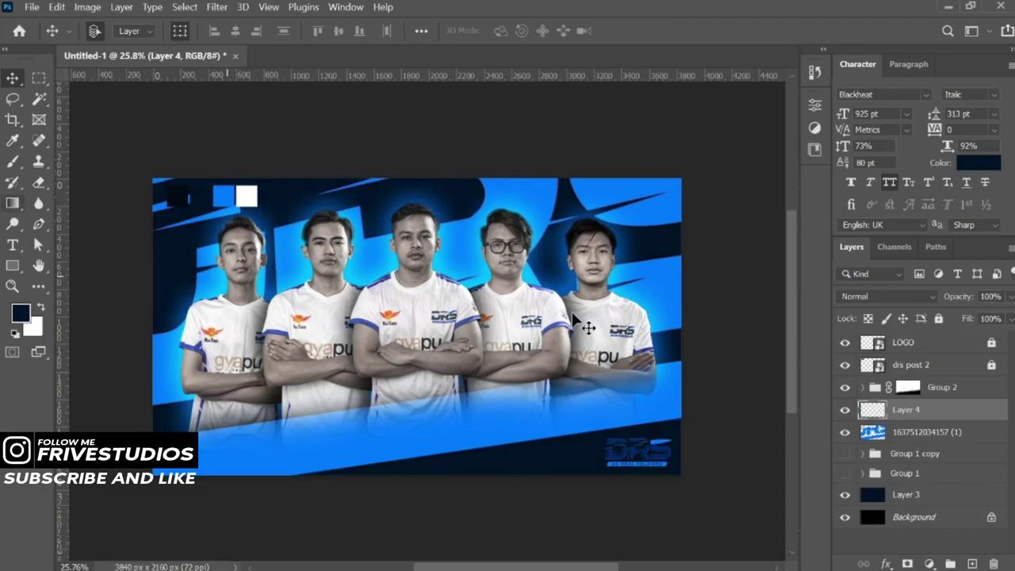
click(844, 365)
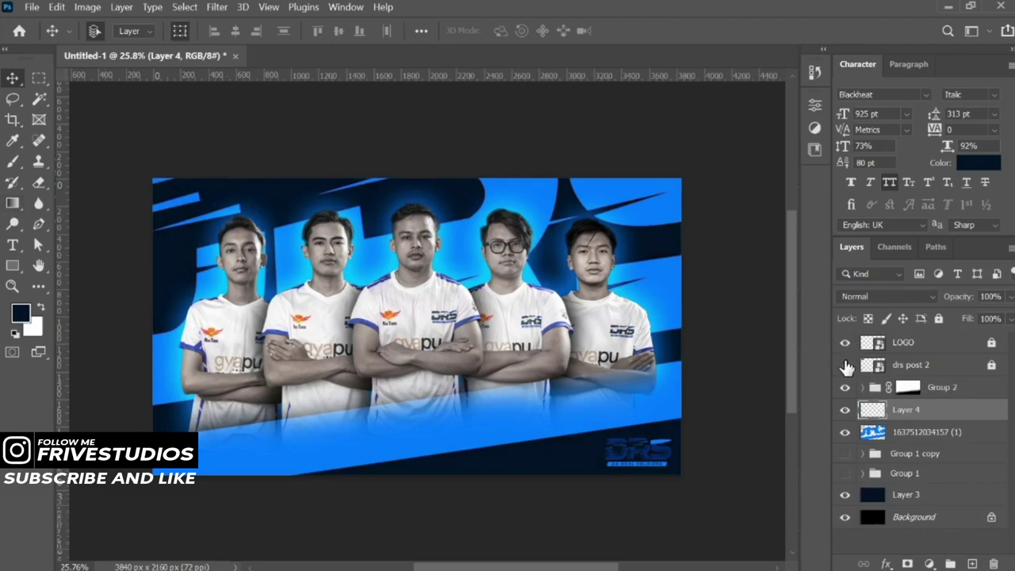
click(844, 342)
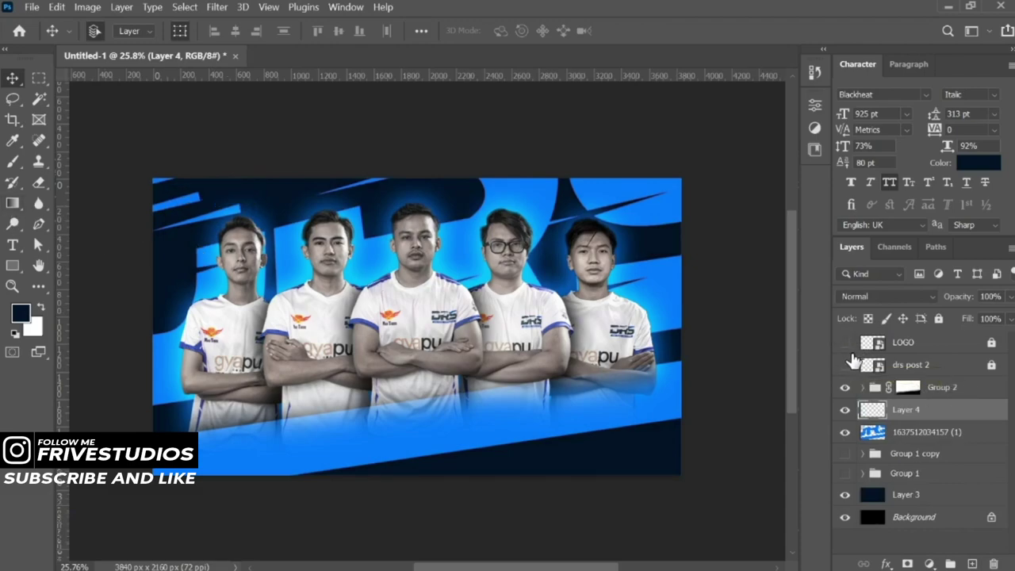
- Set a default black brush and enlarge it to a soft 3748 px diameter
key(b)
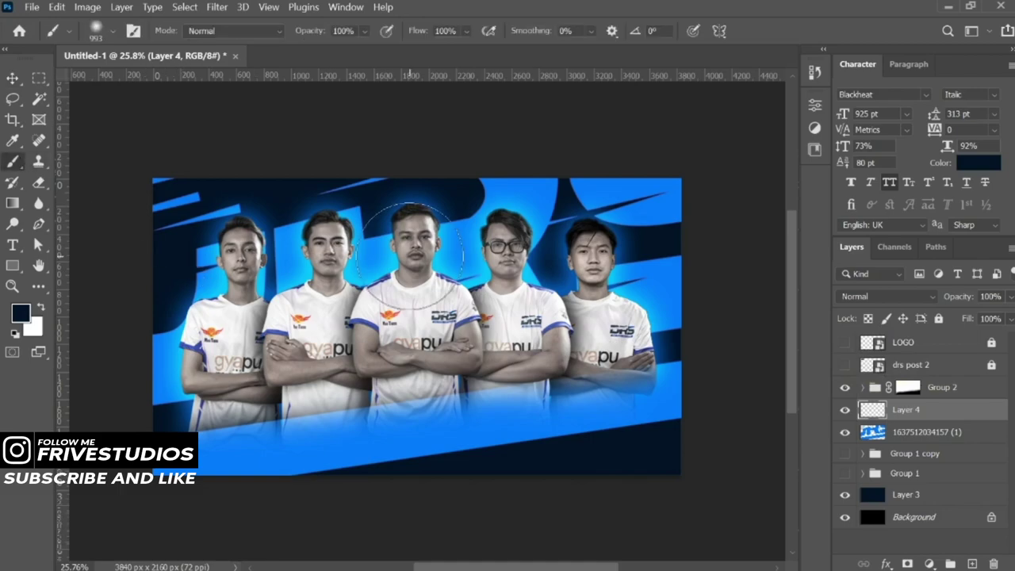
key(d)
drag(389, 251, 514, 252)
scroll(485, 266, down, 3)
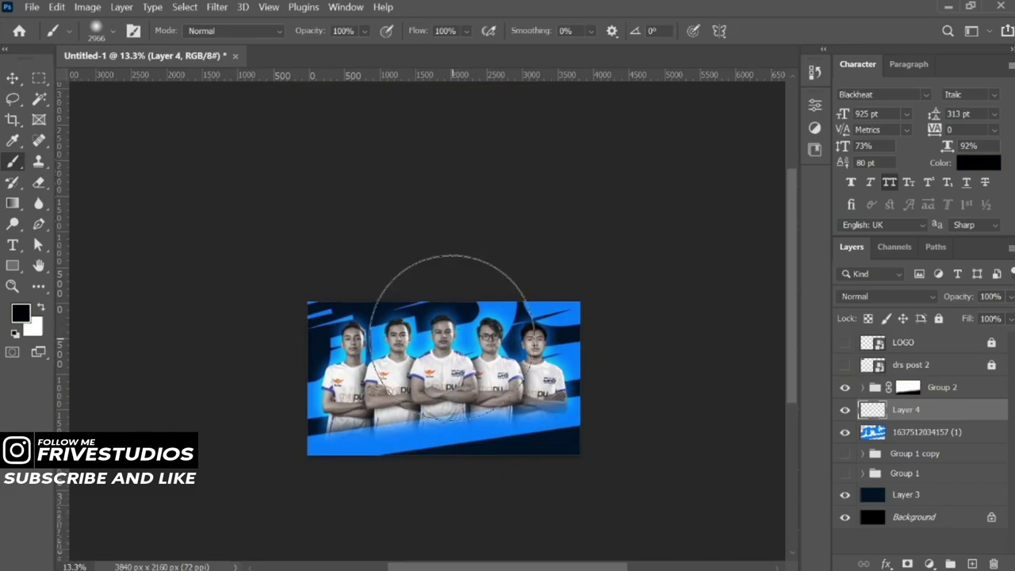
drag(450, 337, 517, 322)
scroll(470, 328, down, 1)
scroll(494, 283, up, 1)
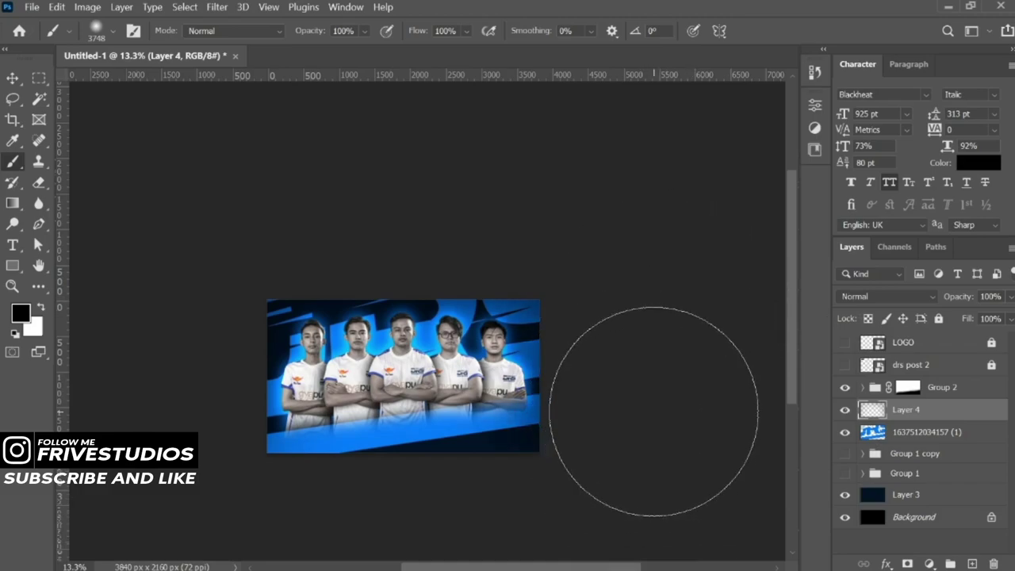
scroll(646, 420, down, 2)
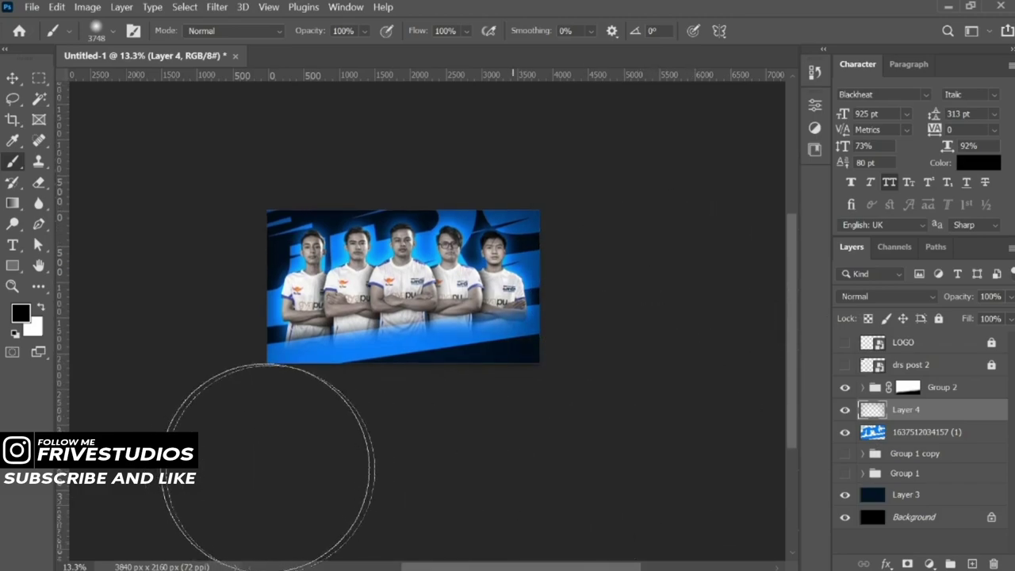
scroll(401, 333, up, 2)
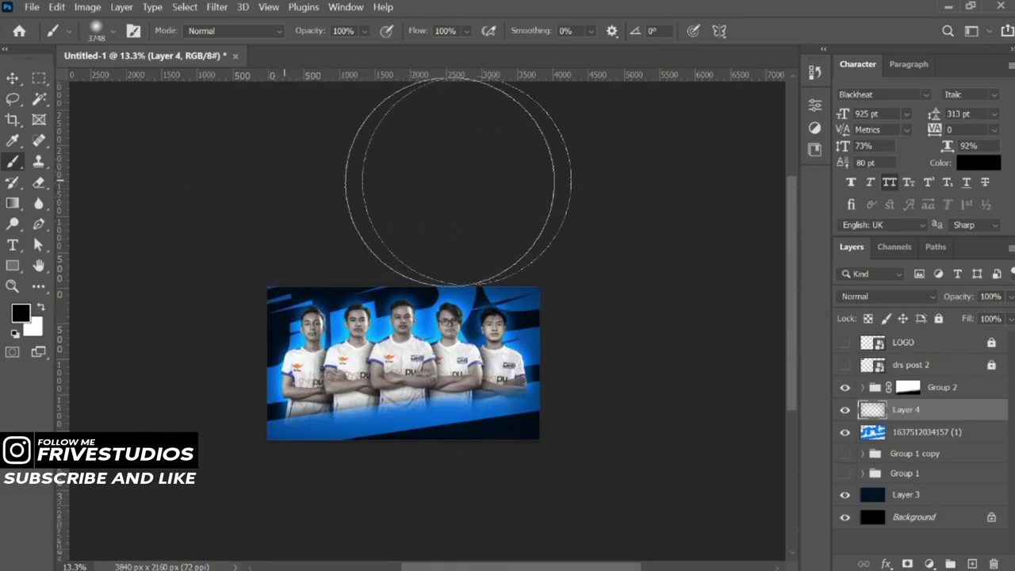
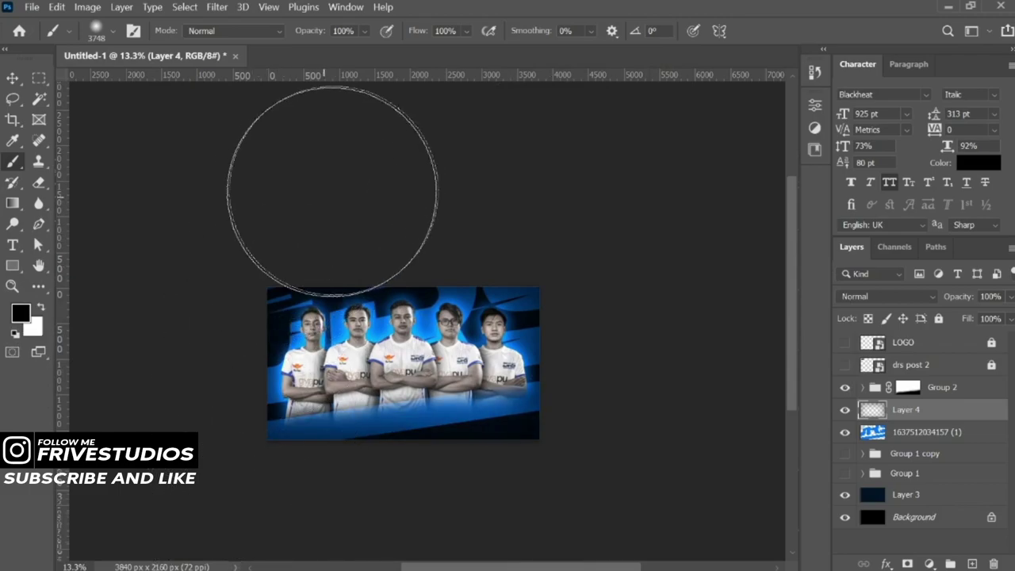
- Lower Layer 4's fill to 70%
click(12, 78)
click(453, 260)
scroll(333, 412, up, 3)
scroll(333, 413, up, 2)
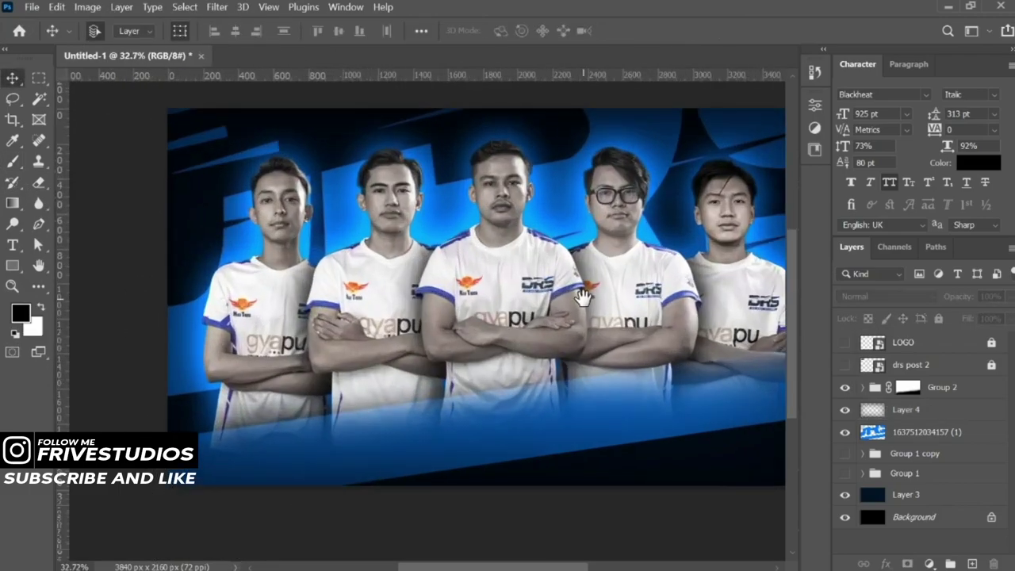
scroll(555, 305, down, 1)
scroll(497, 316, down, 1)
scroll(498, 316, down, 1)
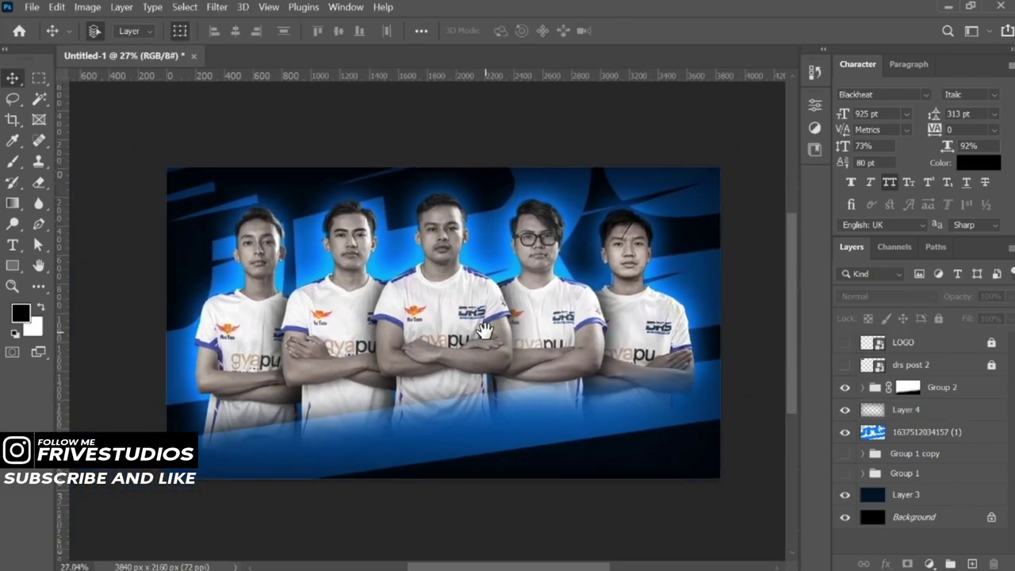
click(962, 418)
key(shift+7)
key(shift+8)
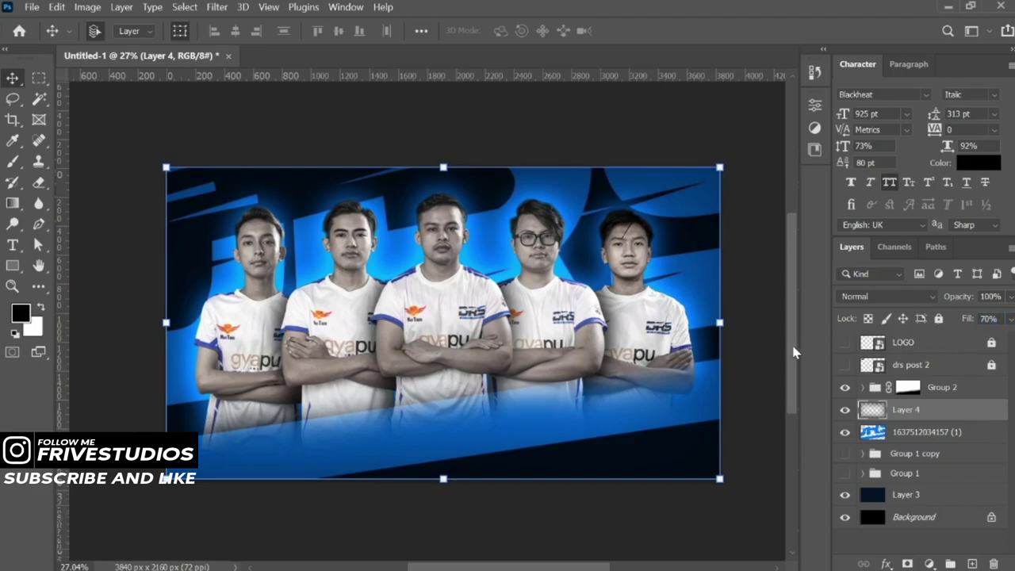
- Drag the stockk texture file from File Explorer onto the banner above Layer 3
click(918, 499)
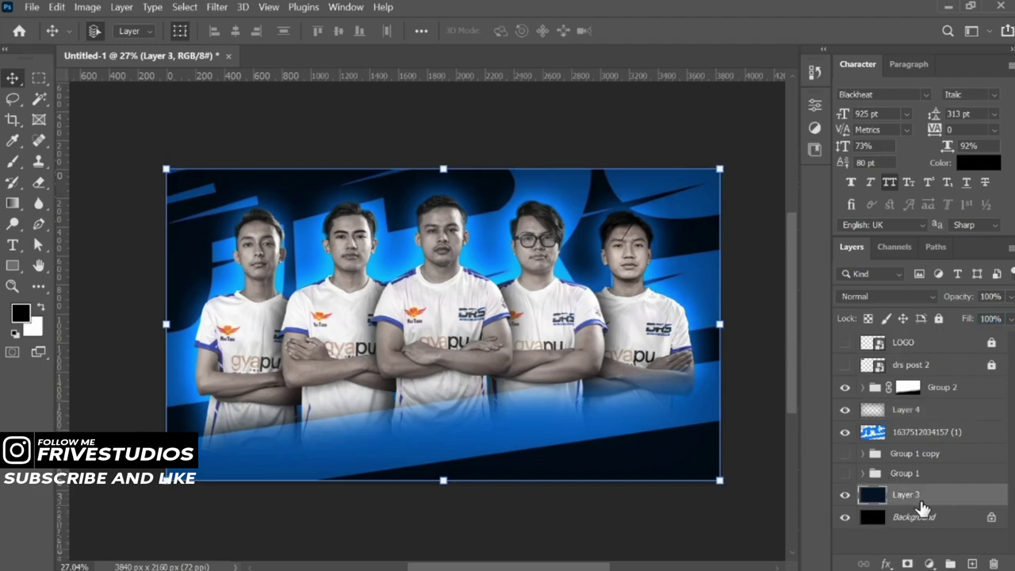
key(alt+Tab)
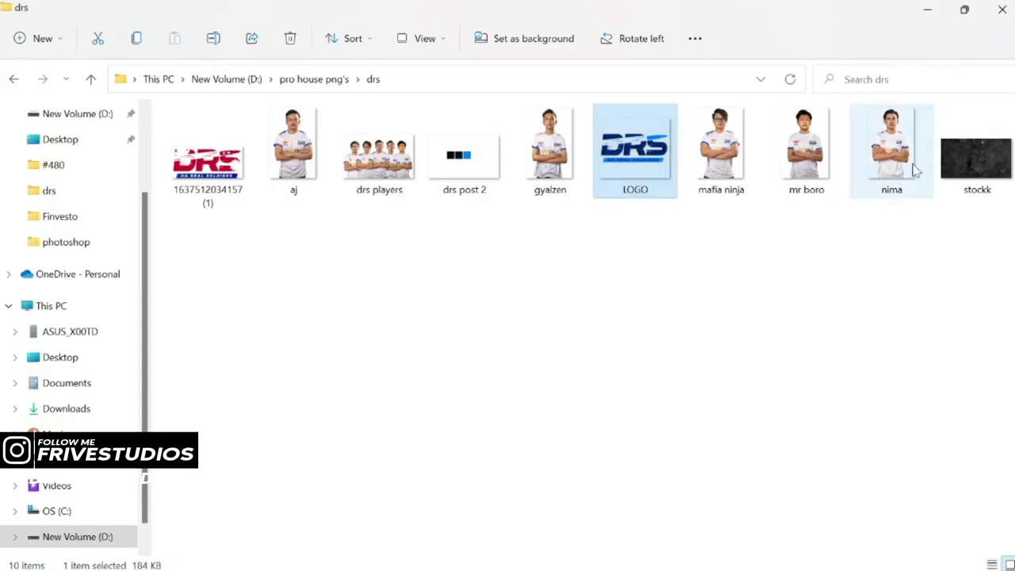
click(964, 157)
mouse_move(964, 157)
mouse_down()
mouse_move(523, 290)
mouse_move(359, 298)
mouse_up()
- Scale the stockk texture up to about 234% so it covers the whole banner
scroll(476, 289, down, 2)
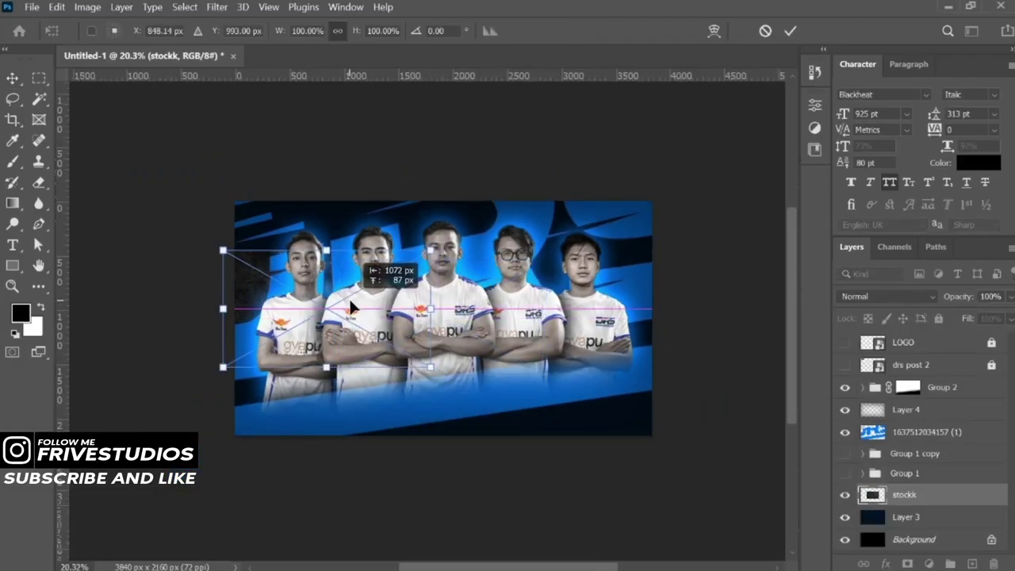
mouse_move(437, 308)
mouse_down()
mouse_move(690, 351)
mouse_move(650, 356)
mouse_up()
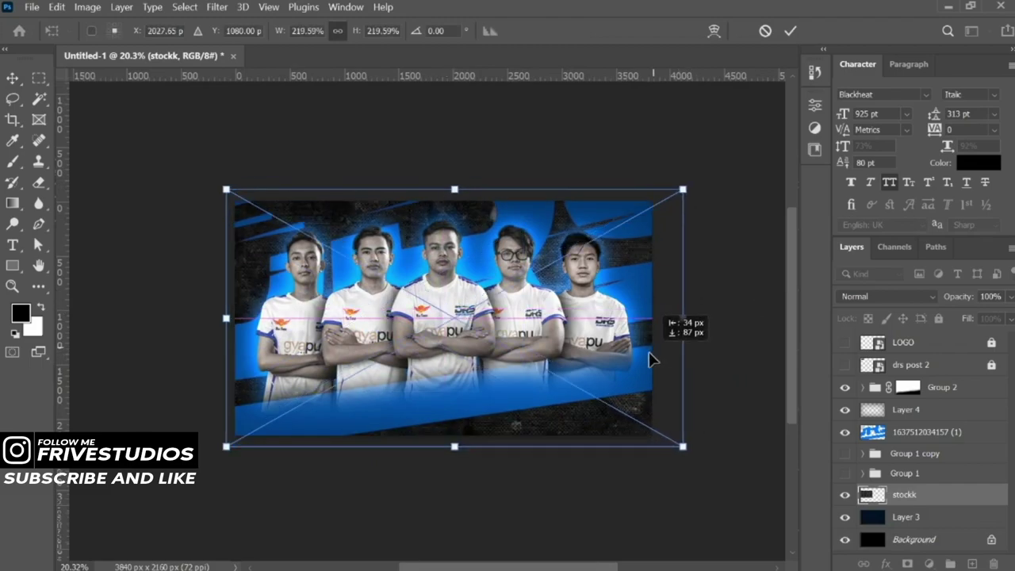
drag(463, 454, 460, 463)
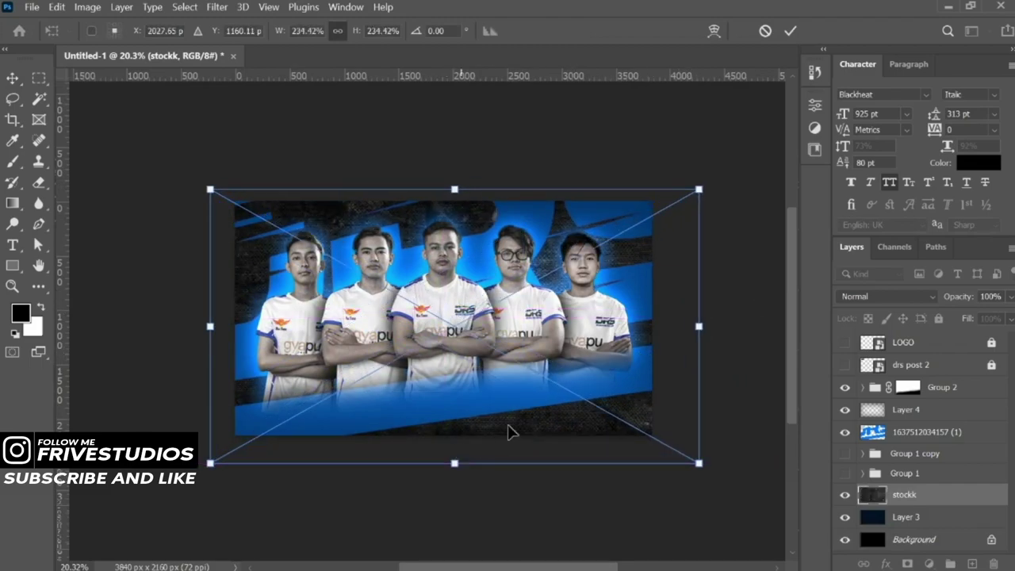
click(790, 30)
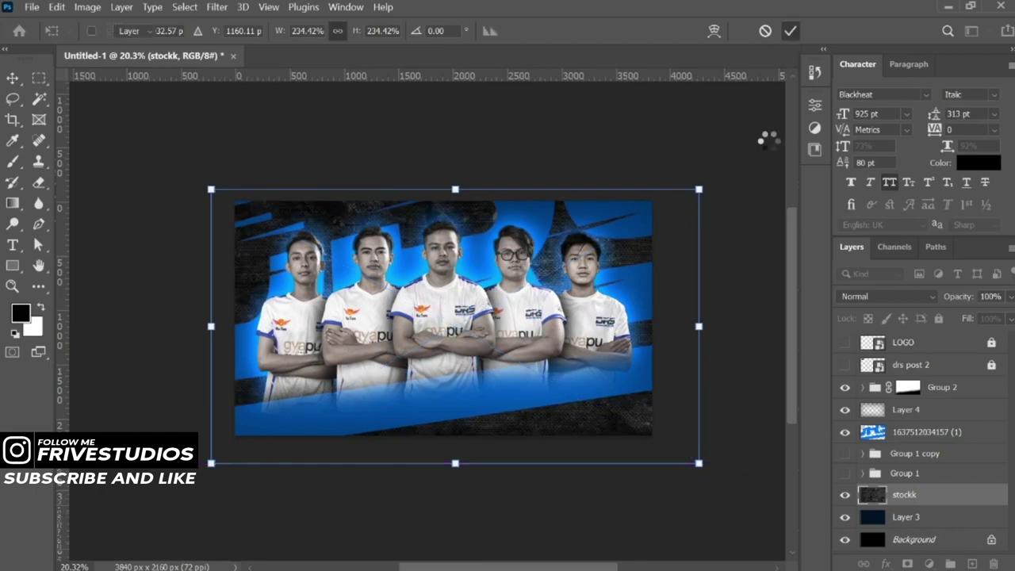
- Blend the stockk layer with Linear Dodge (Add) at 19% fill
scroll(498, 300, up, 1)
drag(493, 290, 483, 287)
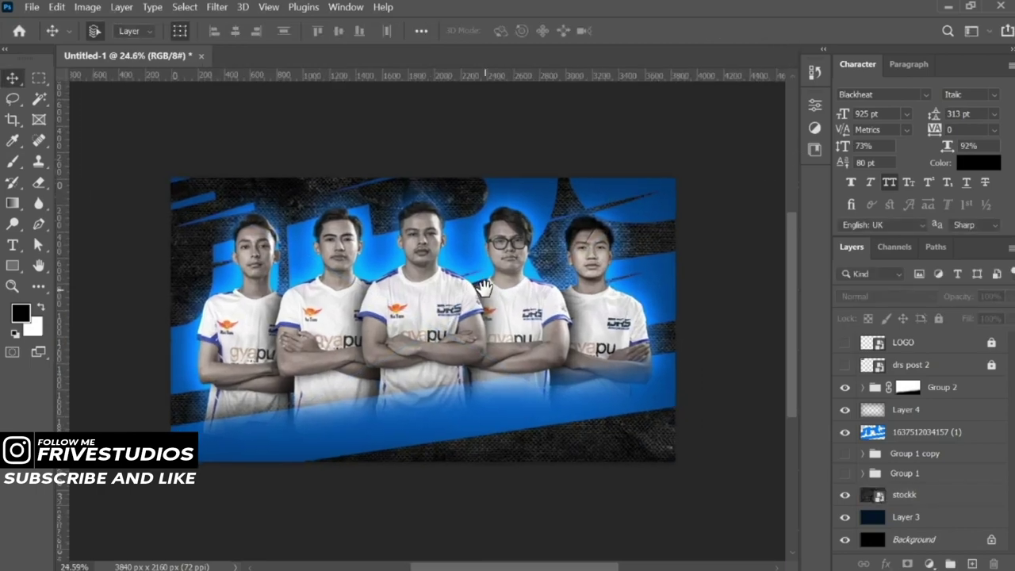
click(904, 495)
click(887, 296)
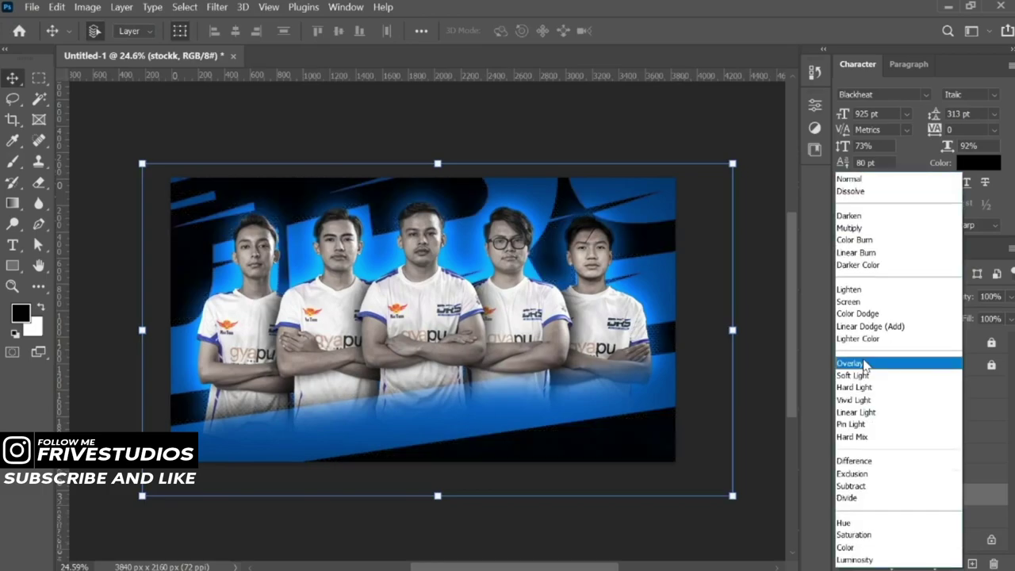
click(880, 326)
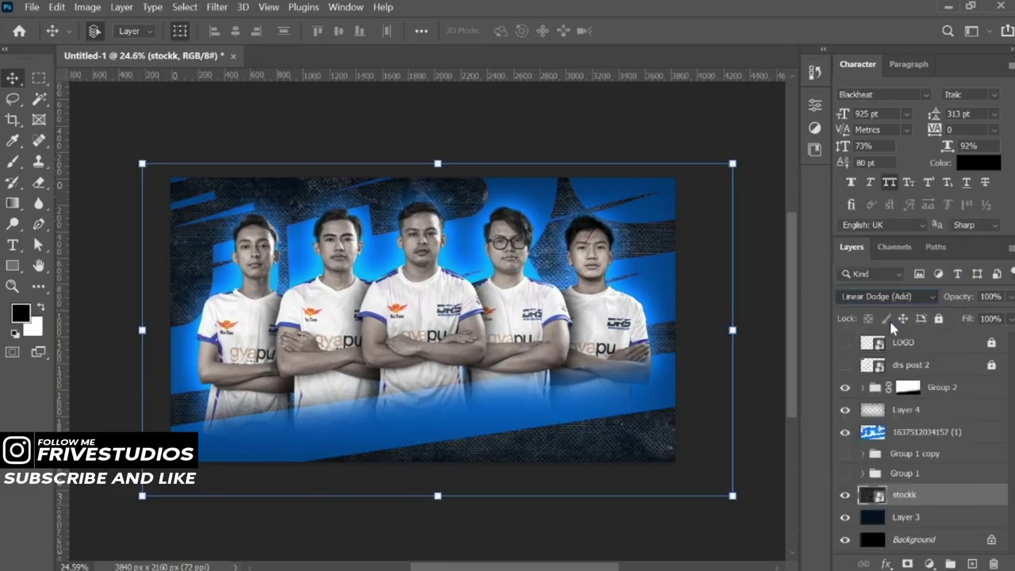
drag(942, 340, 910, 350)
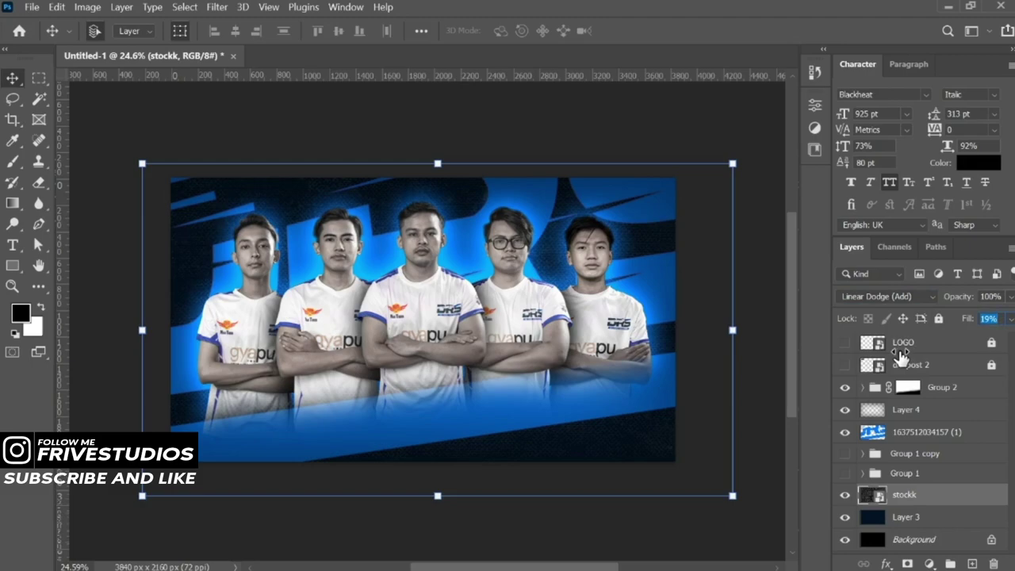
click(762, 369)
scroll(293, 339, up, 1)
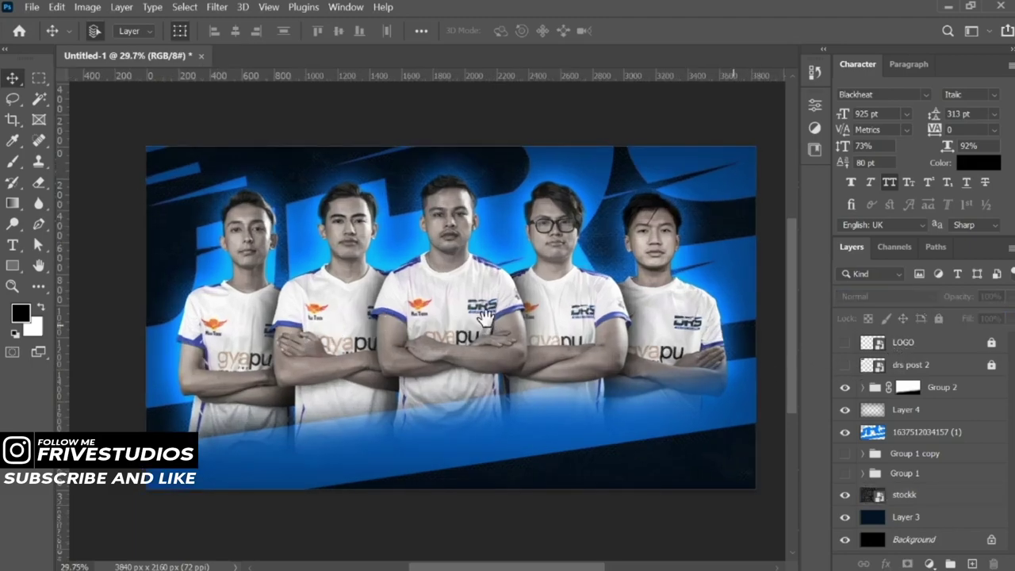
- Merge a copy of the players and apply Camera Raw Texture +77 and Clarity +23
drag(486, 317, 449, 331)
key(ctrl+v)
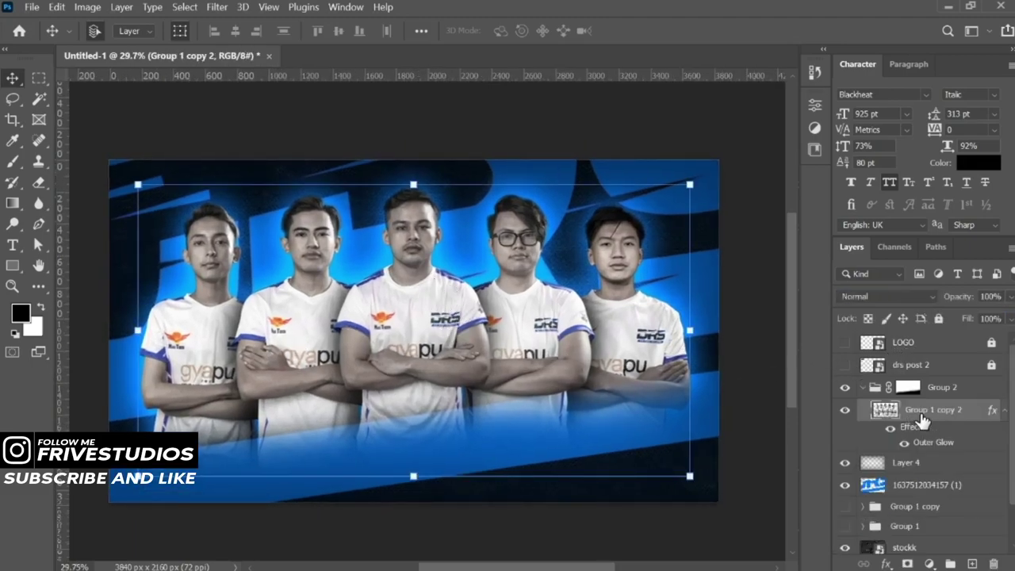
click(218, 6)
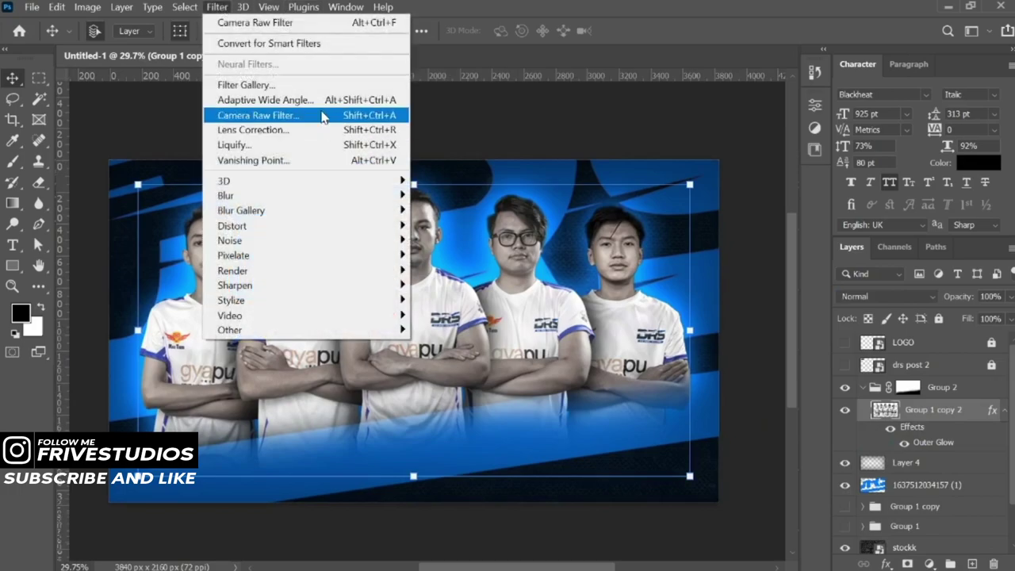
click(321, 116)
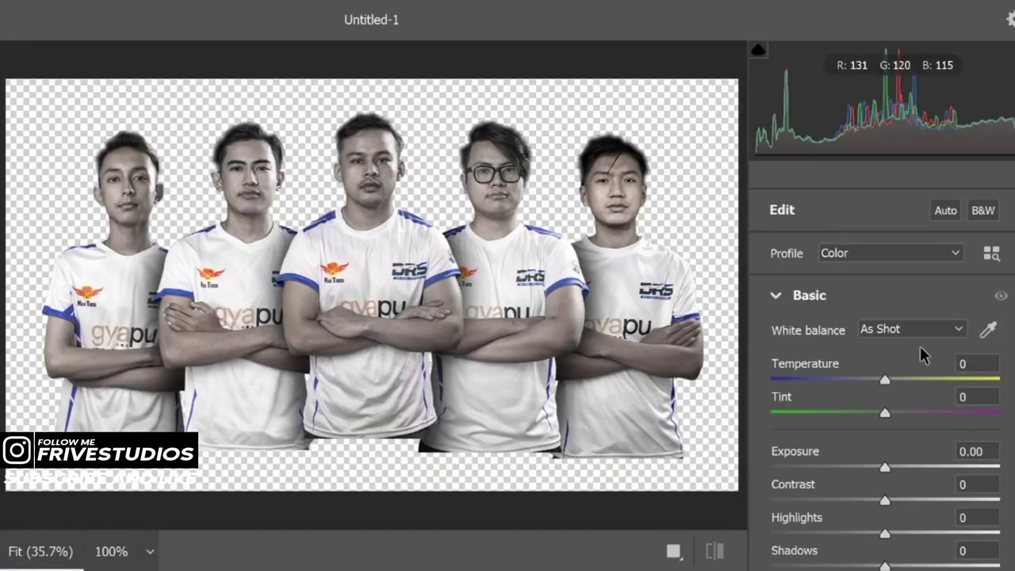
scroll(916, 353, down, 3)
scroll(912, 356, down, 1)
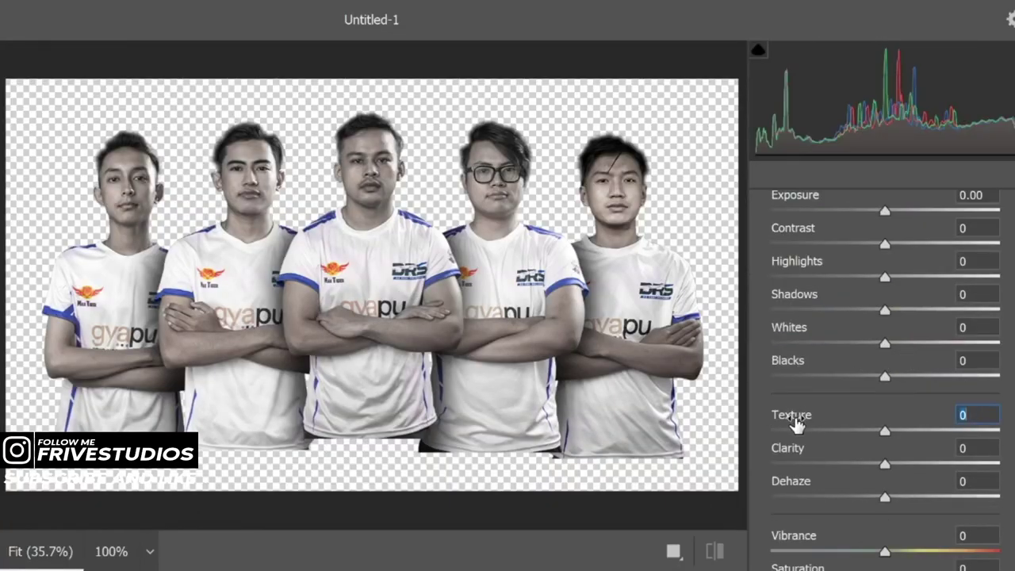
drag(796, 424, 869, 427)
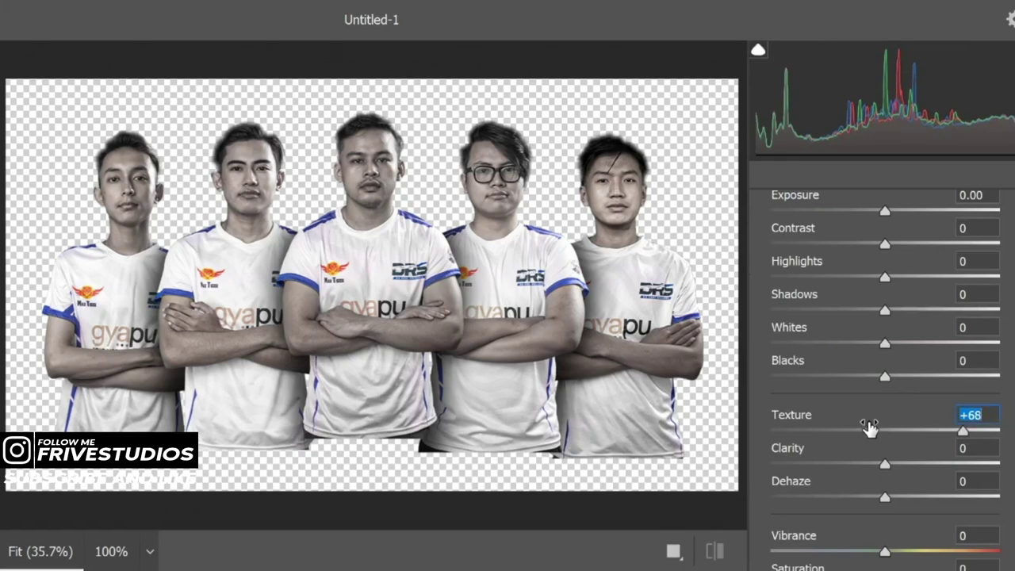
drag(876, 427, 880, 427)
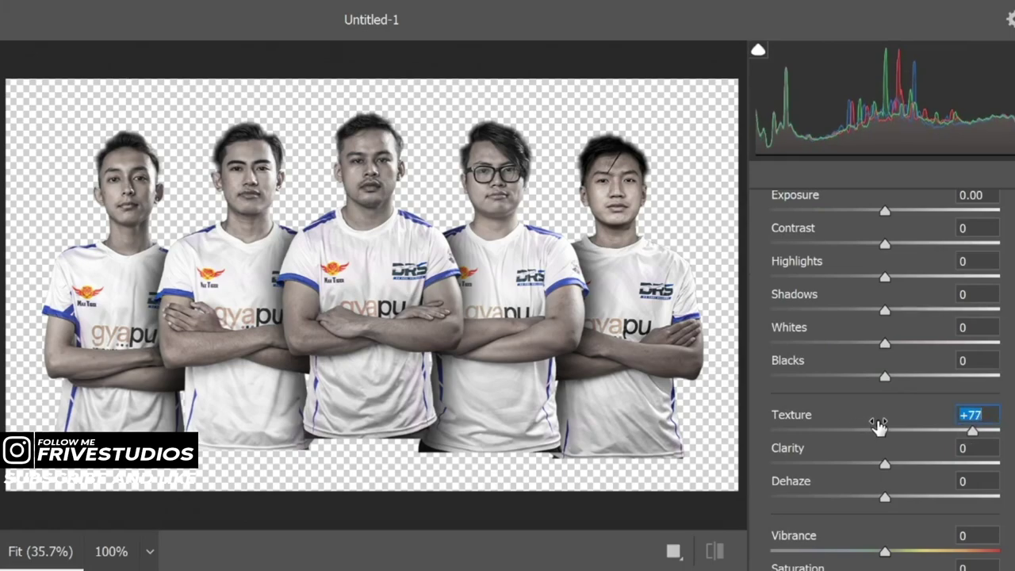
mouse_move(797, 456)
mouse_down()
mouse_move(821, 458)
mouse_move(807, 460)
mouse_up()
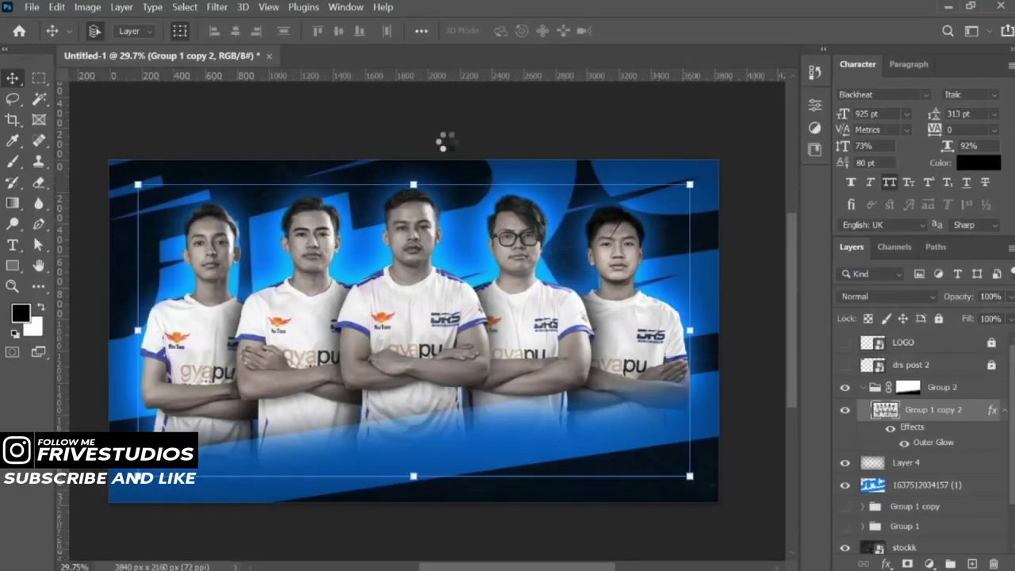
- Check the Group 1 copy 2 layer and reveal the drs post 2 and LOGO layers
click(487, 129)
scroll(394, 307, down, 2)
scroll(434, 307, up, 2)
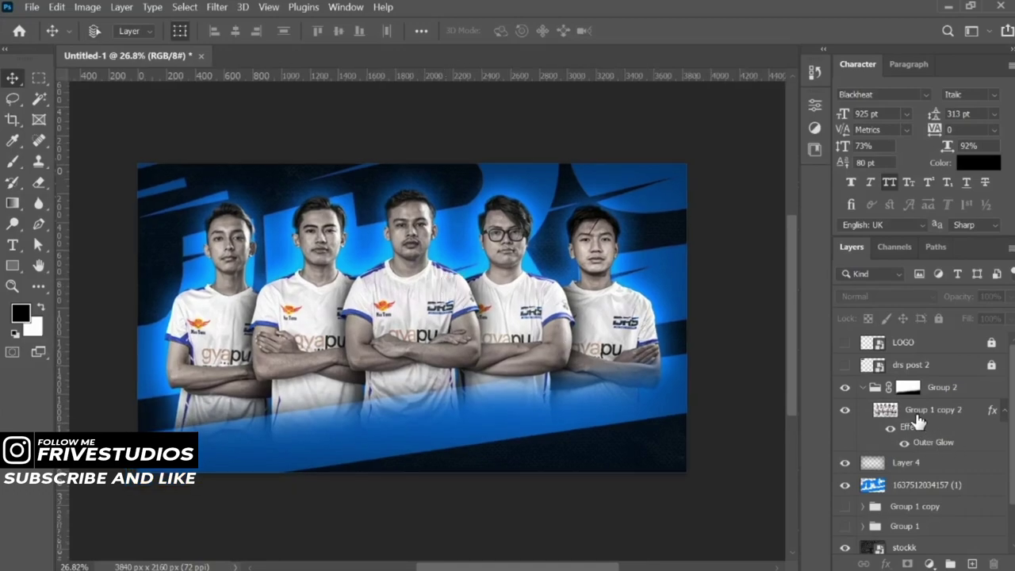
click(920, 420)
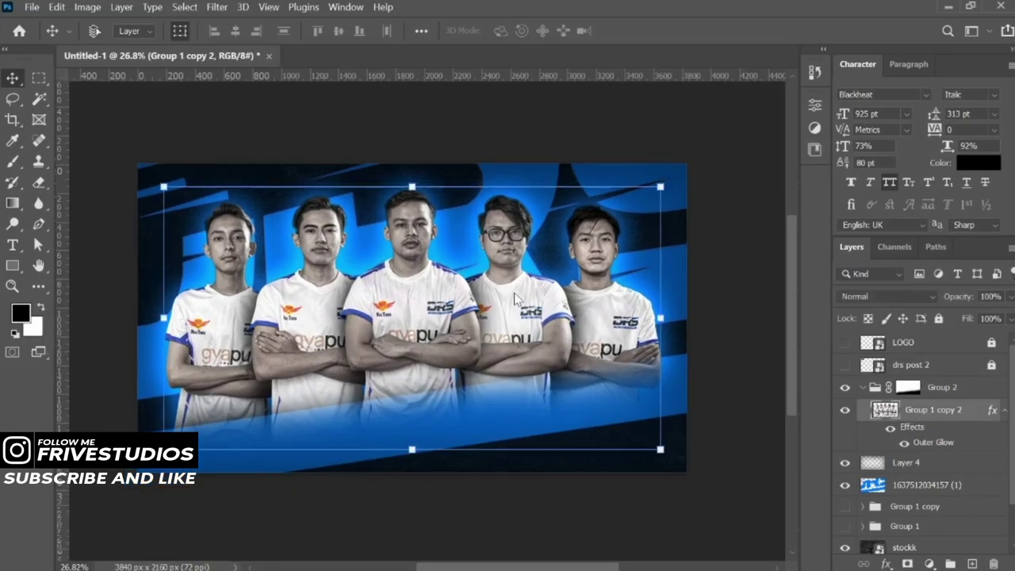
click(743, 272)
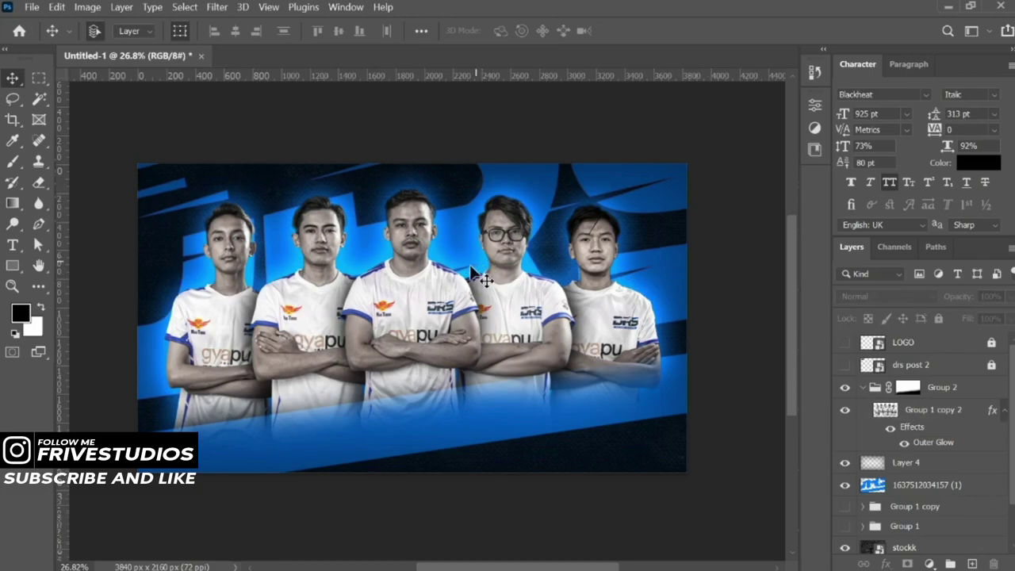
scroll(449, 290, up, 1)
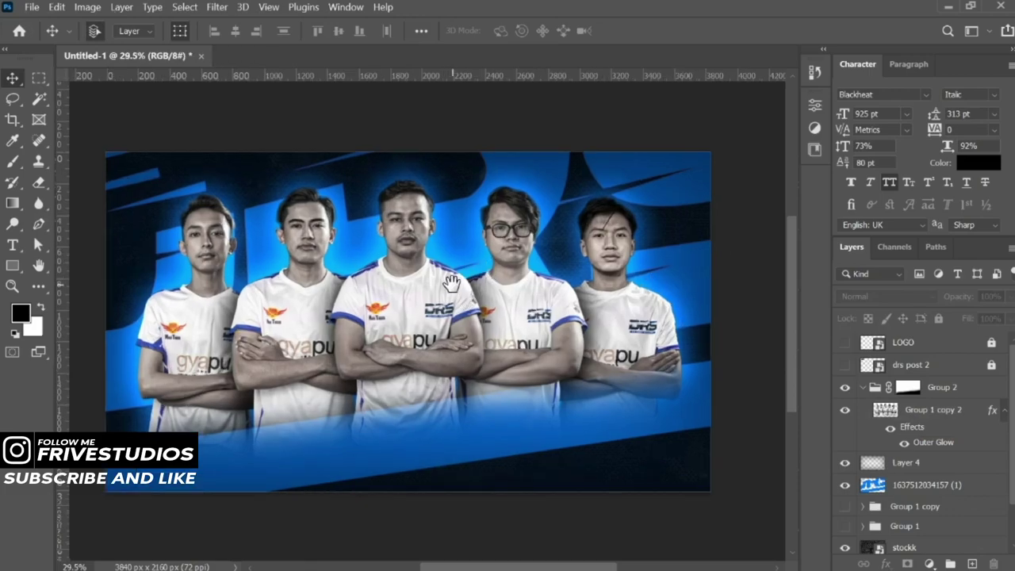
drag(451, 284, 447, 284)
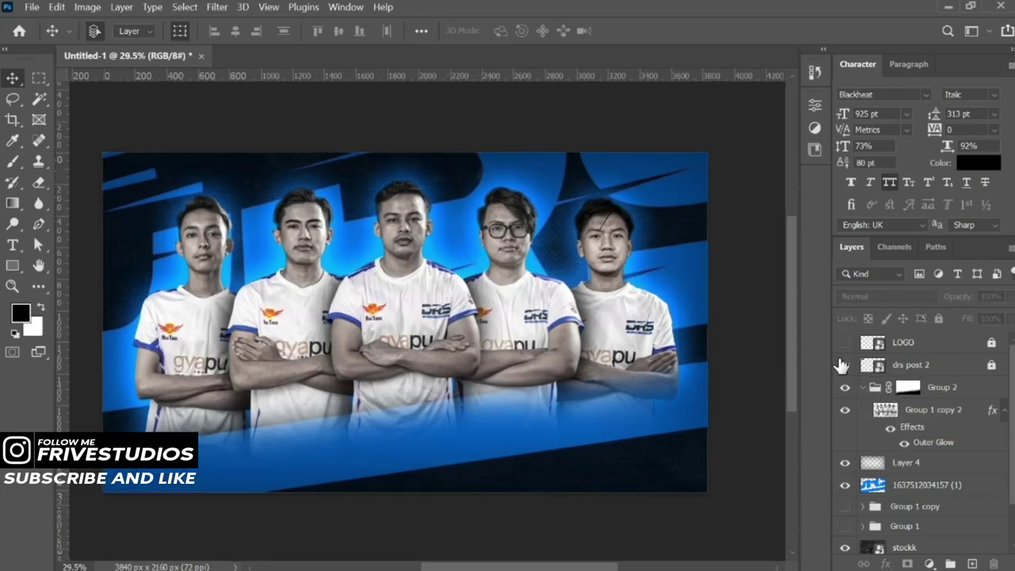
drag(844, 365, 845, 349)
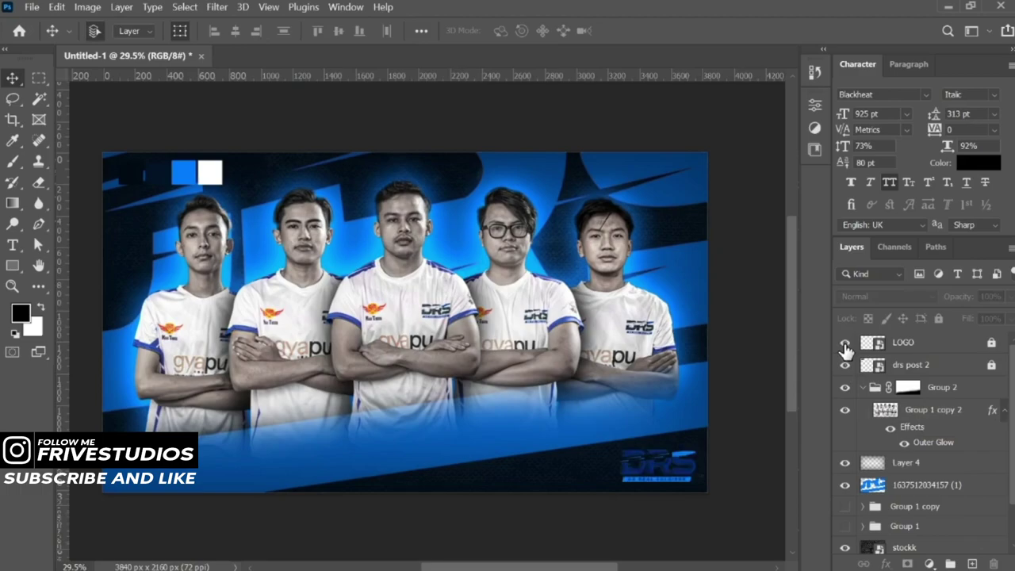
click(688, 469)
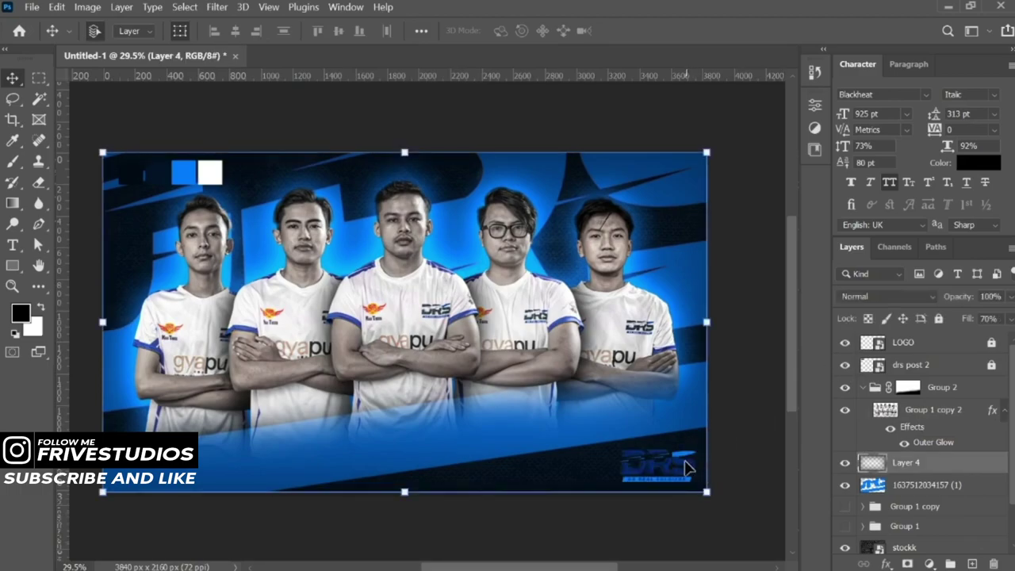
- Hide the drs post 2 colour squares and collapse Group 2, leaving it selected
drag(845, 343, 845, 366)
click(845, 366)
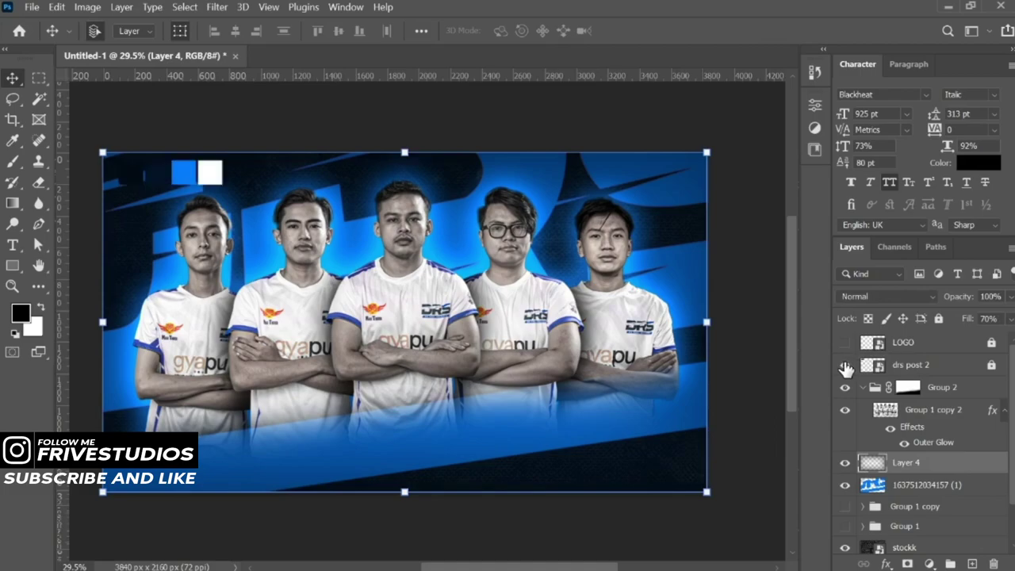
click(844, 366)
click(769, 373)
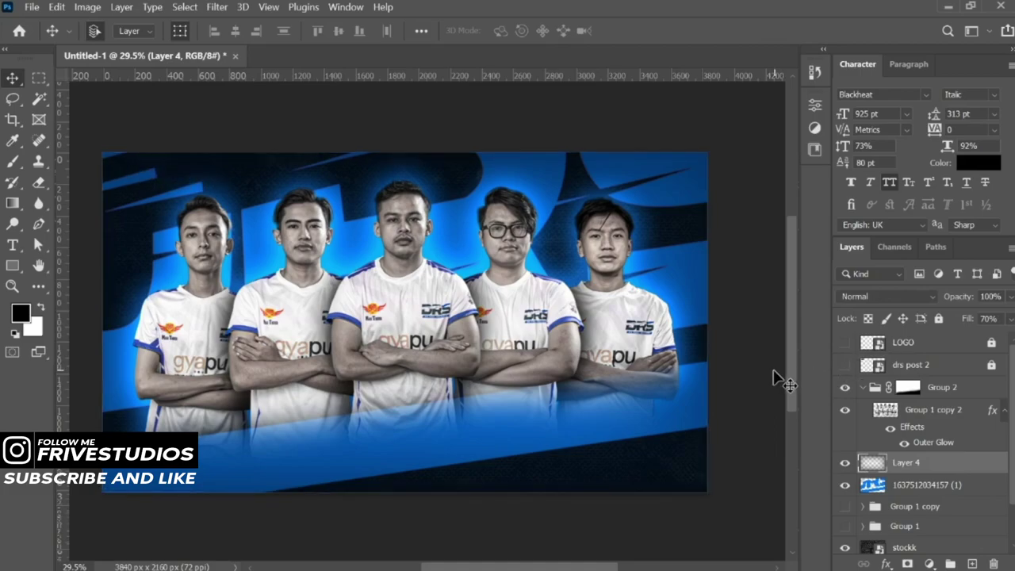
click(863, 388)
click(942, 393)
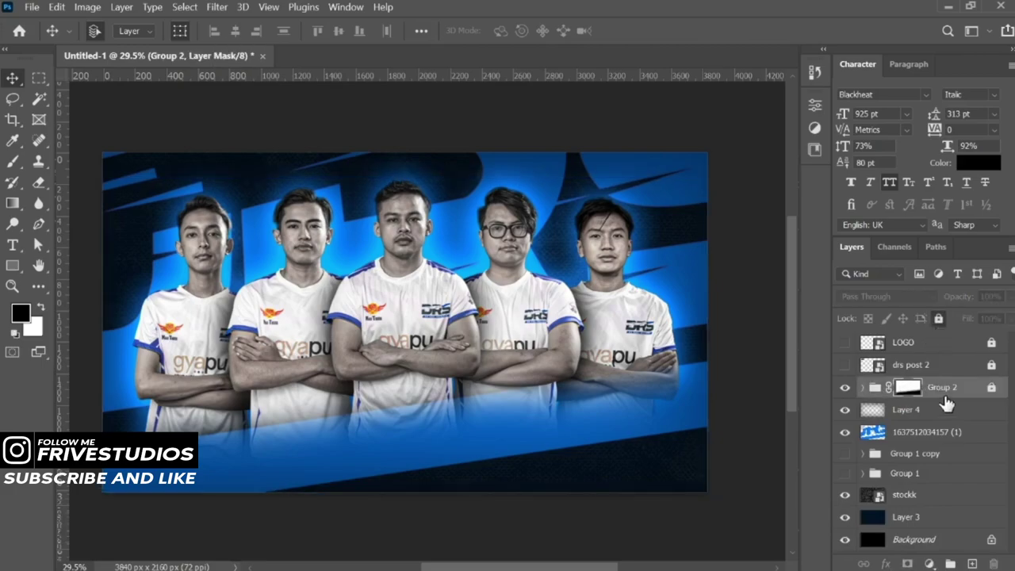
- Type white 'OFFICIAL ROSTER' text on a new layer above Group 2
click(971, 563)
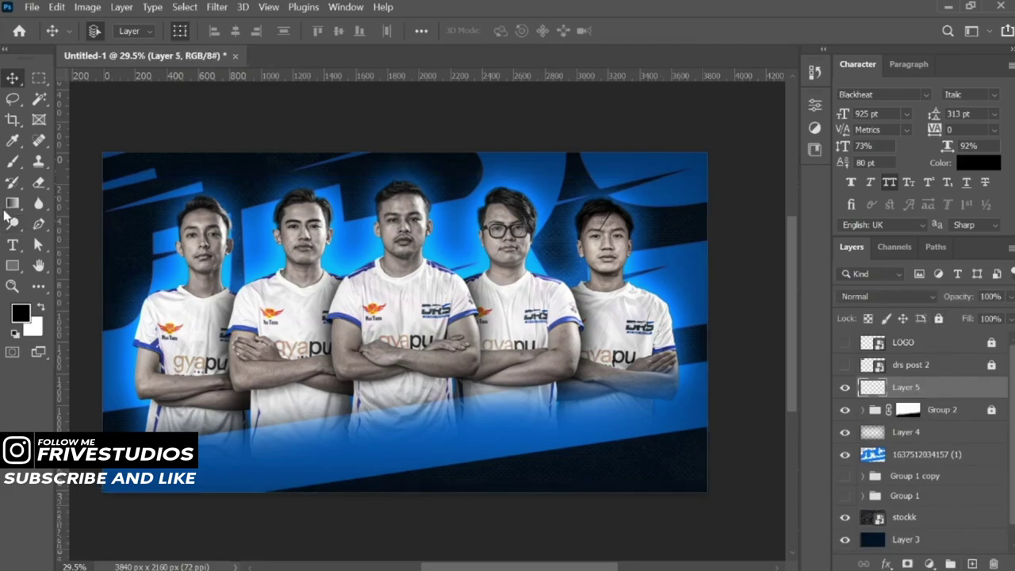
click(13, 245)
key(x)
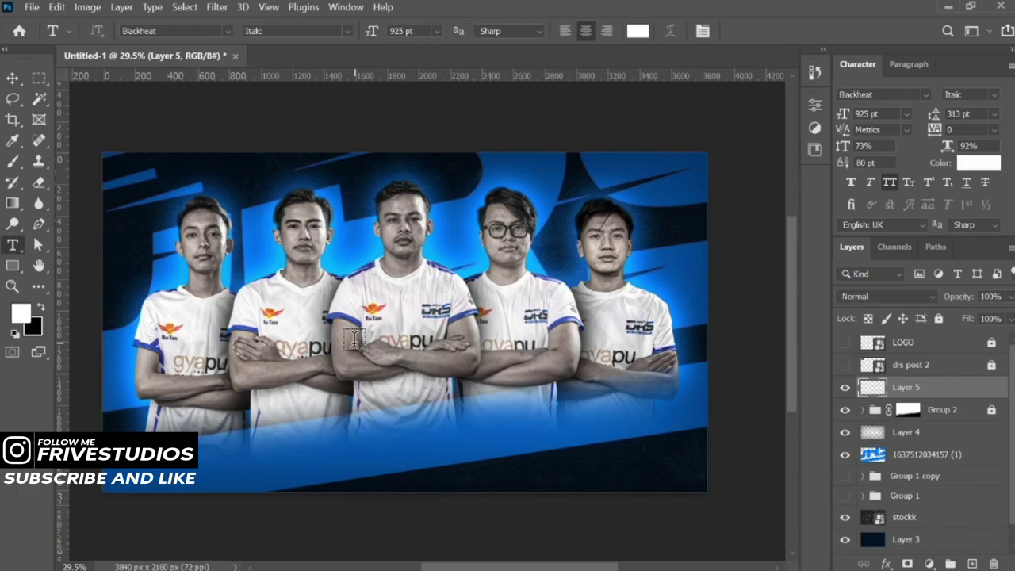
click(382, 355)
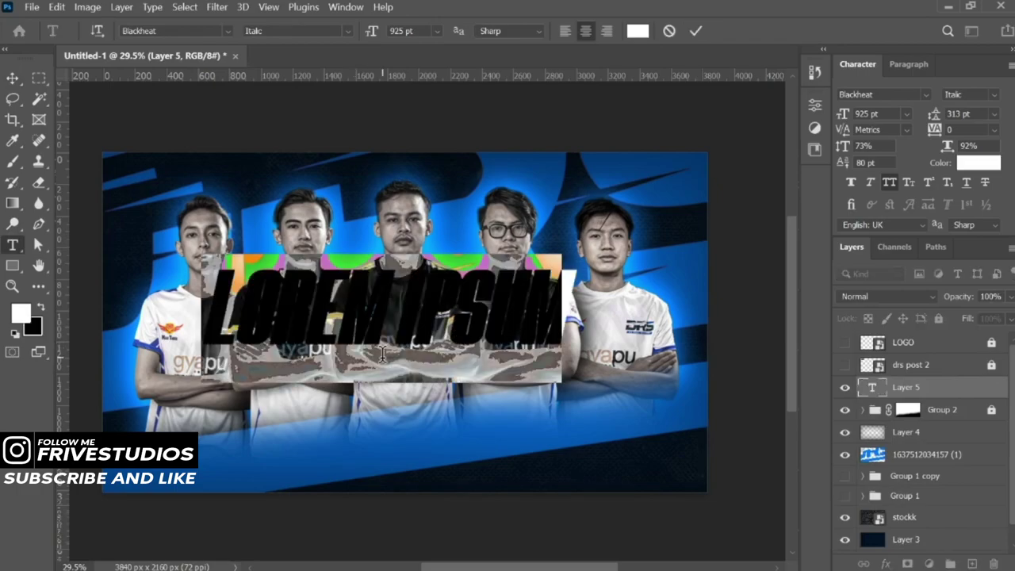
text(OFF)
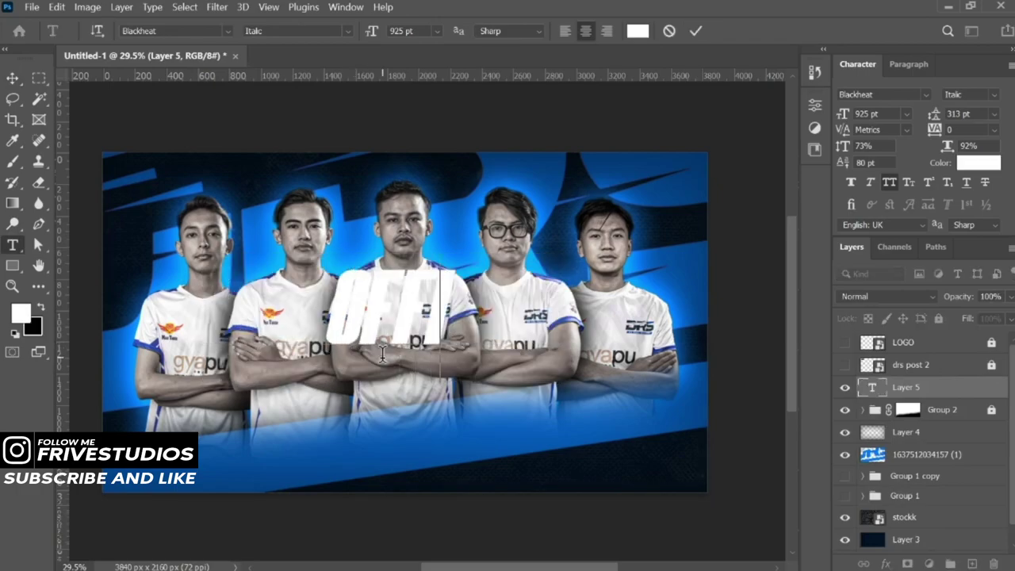
text(ICIAL )
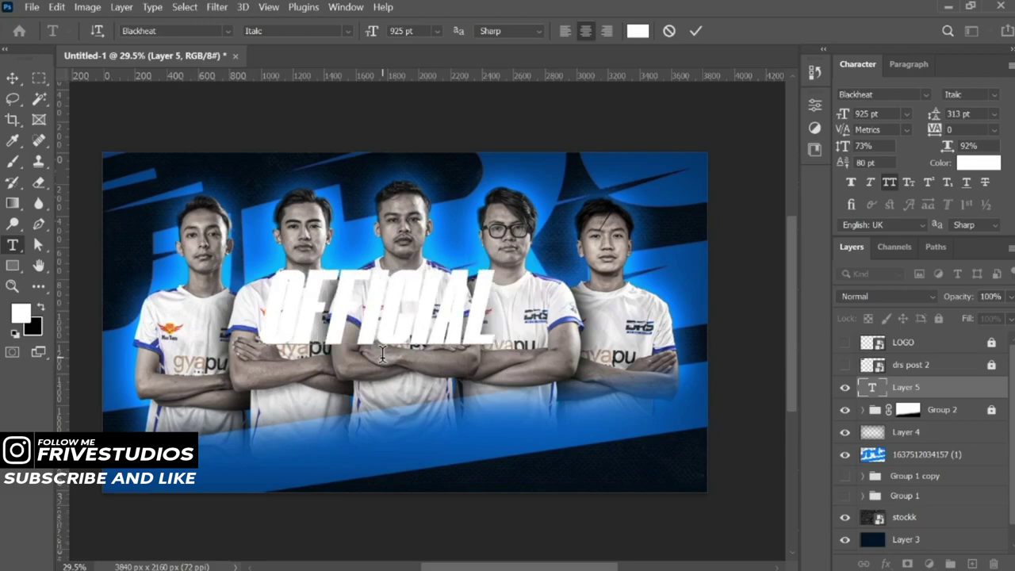
text(ROSTER)
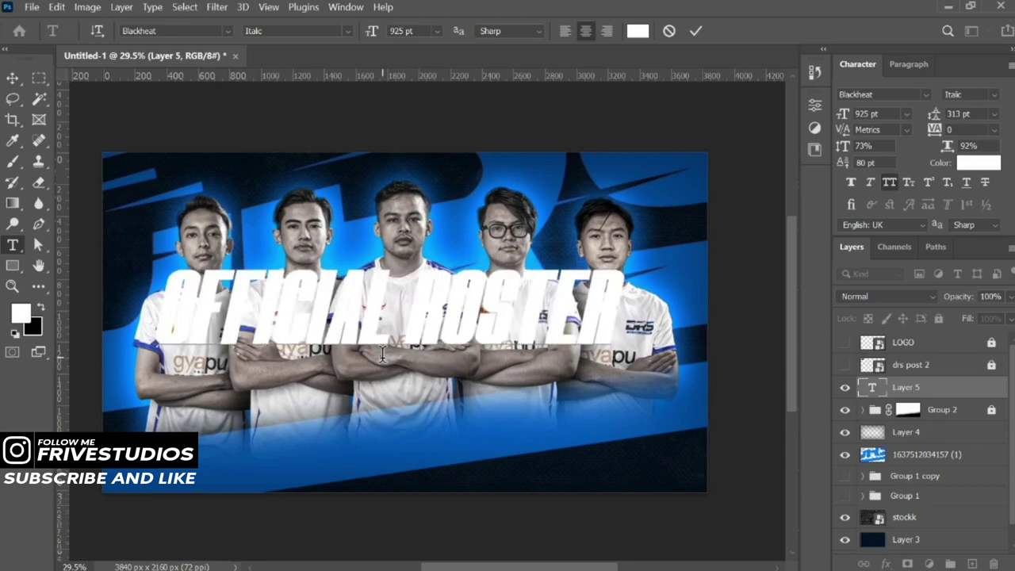
key(ctrl+Return)
- Move OFFICIAL ROSTER low across the players and size it to 858 pt
key(v)
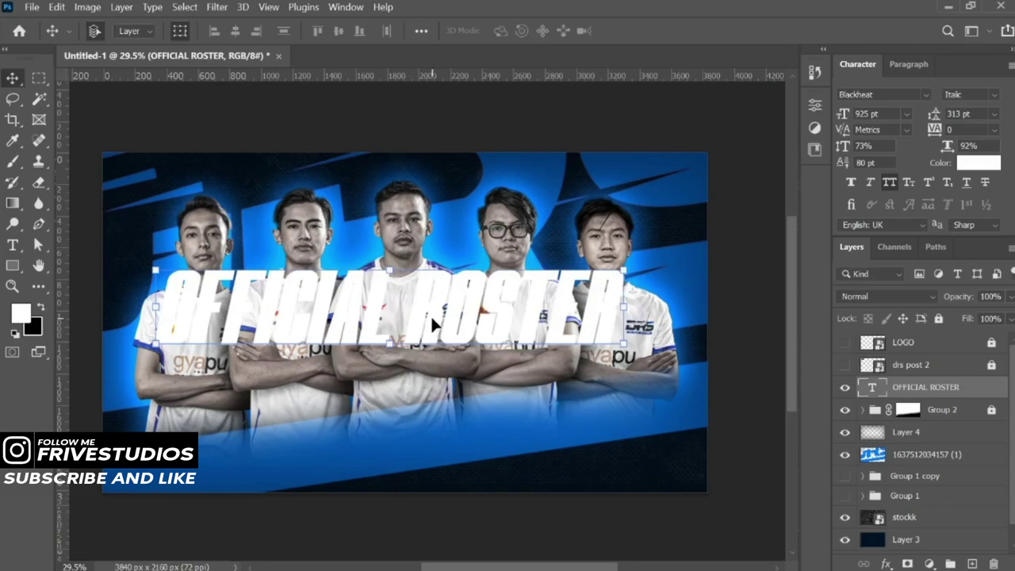
mouse_move(438, 323)
mouse_down()
mouse_move(458, 386)
mouse_move(448, 423)
mouse_up()
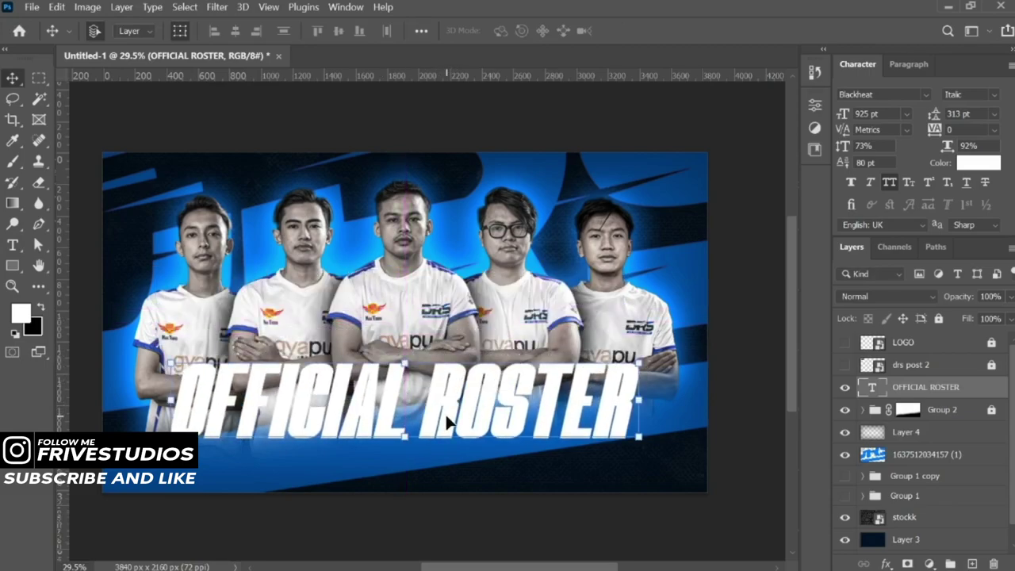
drag(847, 116, 808, 124)
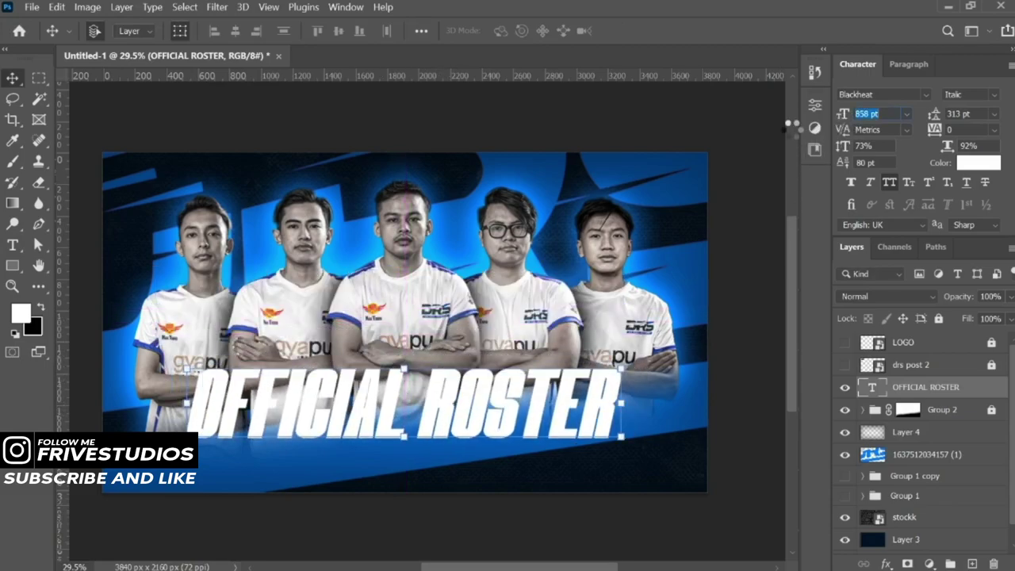
drag(498, 389, 498, 404)
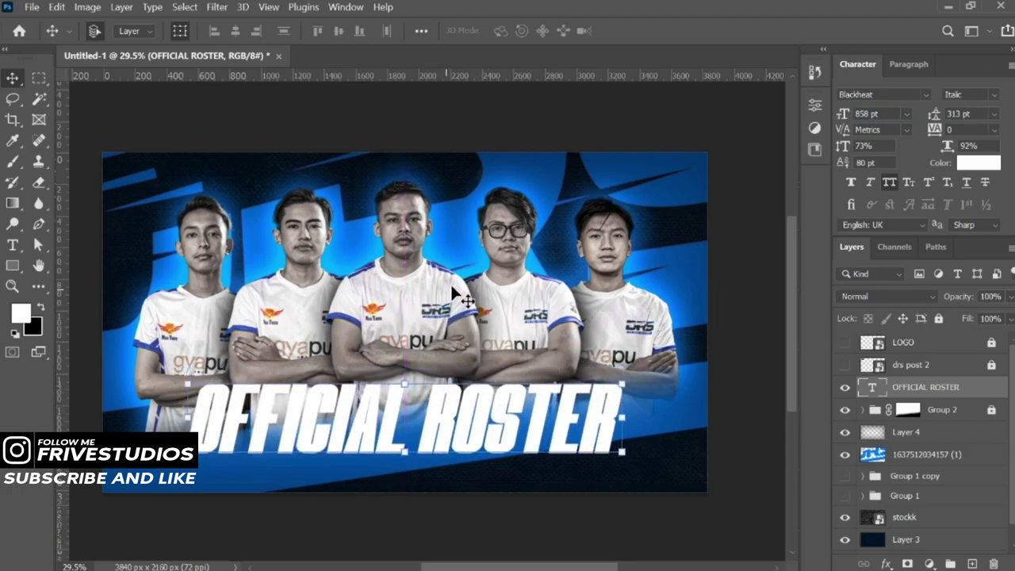
click(622, 414)
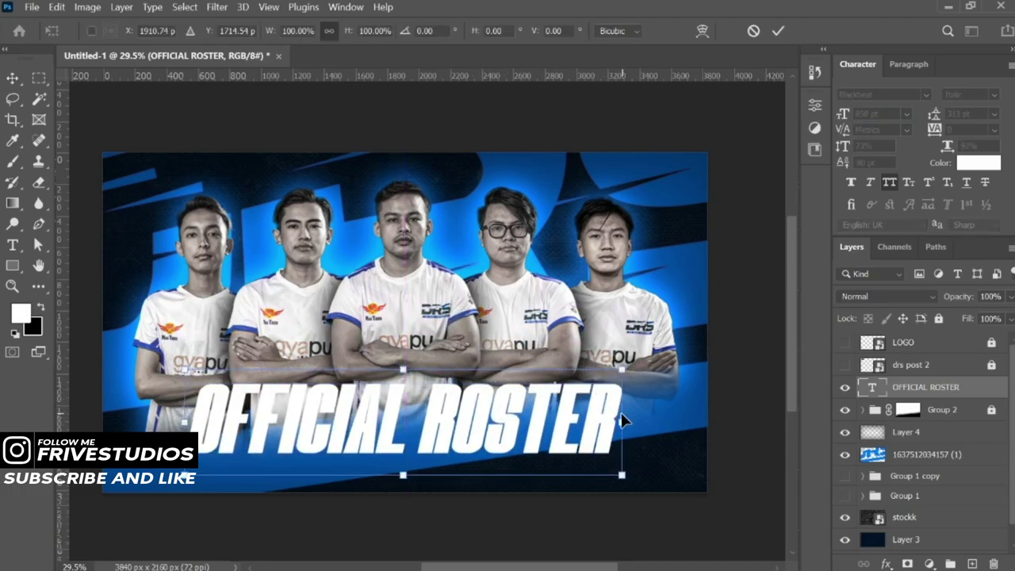
- Skew OFFICIAL ROSTER about -8.6° so it rises to the right, sitting slightly lower
right_click(586, 431)
click(658, 141)
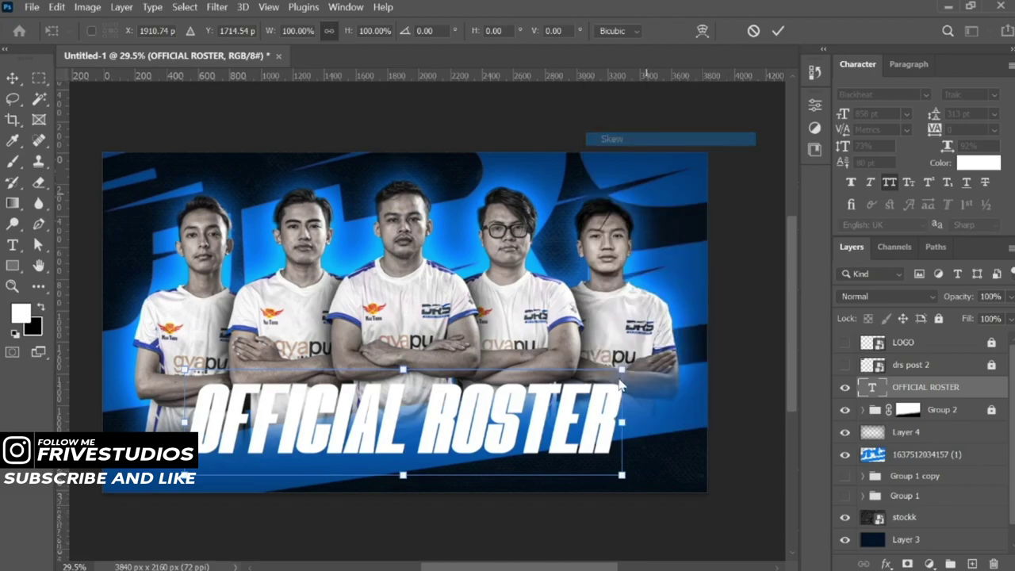
drag(624, 426, 624, 373)
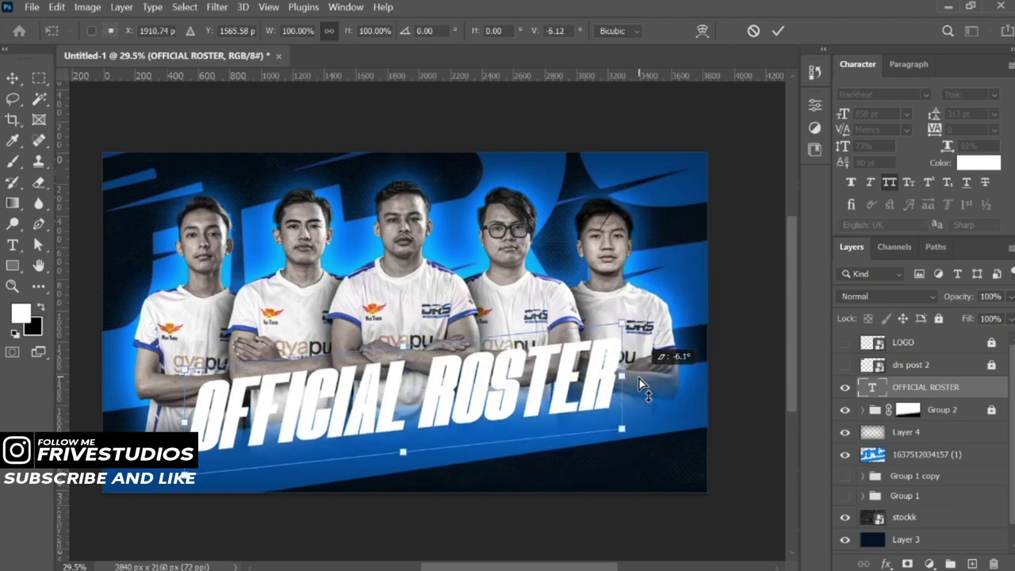
drag(537, 394, 538, 424)
drag(628, 404, 631, 392)
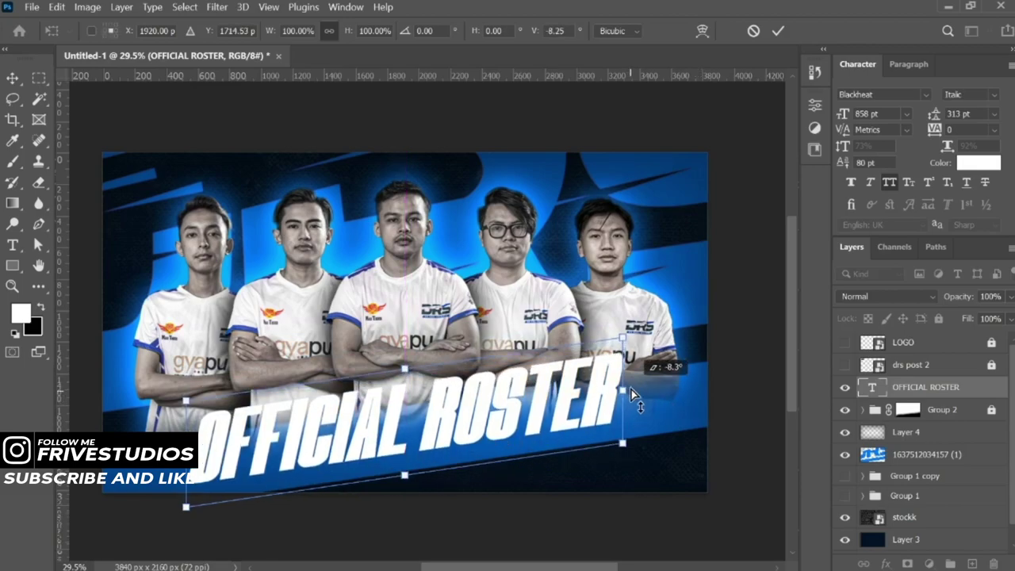
drag(631, 389, 633, 385)
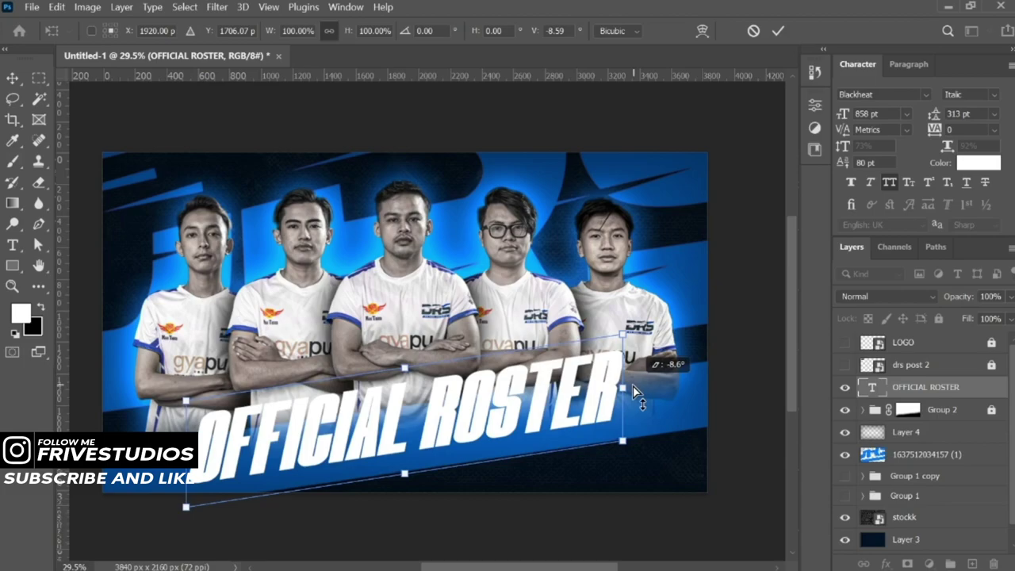
drag(500, 401, 502, 405)
- Commit the skew and show the drs post 2 colour squares again
key(Return)
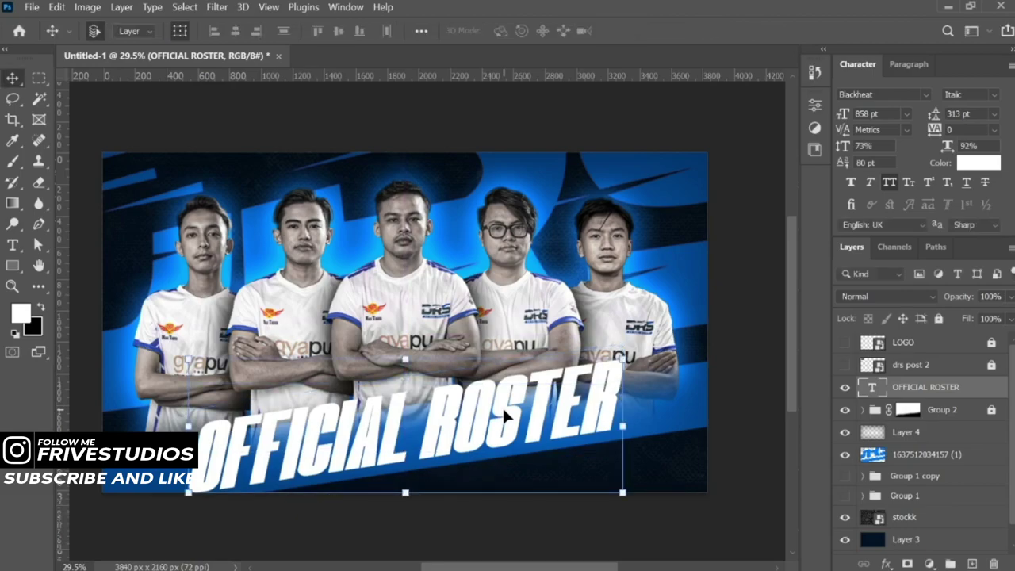
click(721, 344)
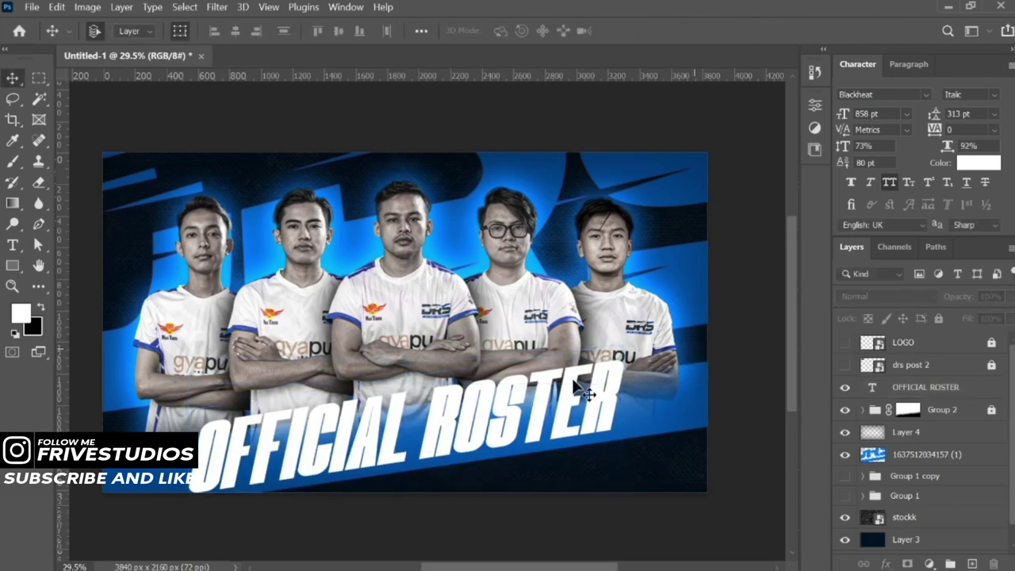
click(505, 405)
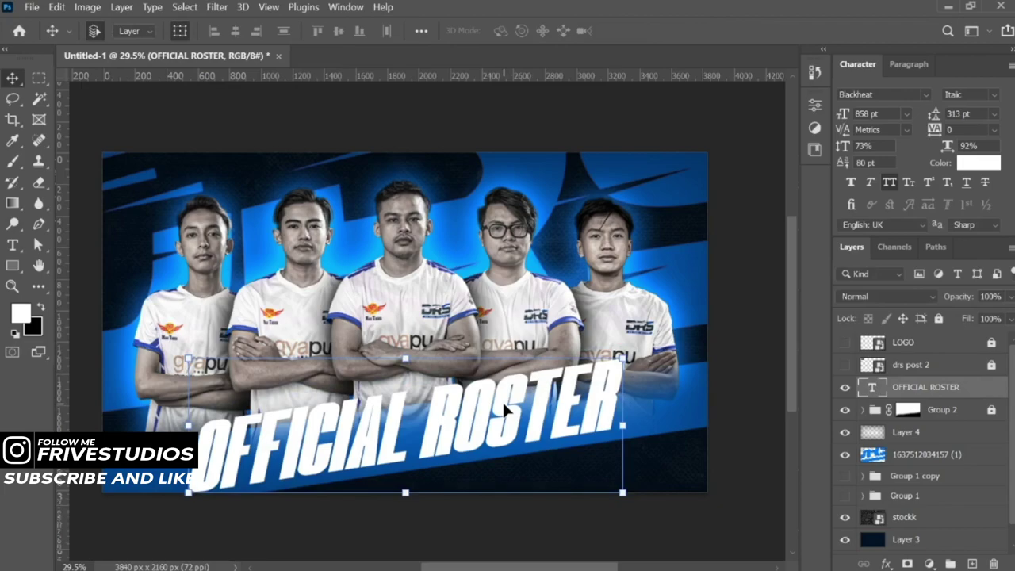
click(845, 365)
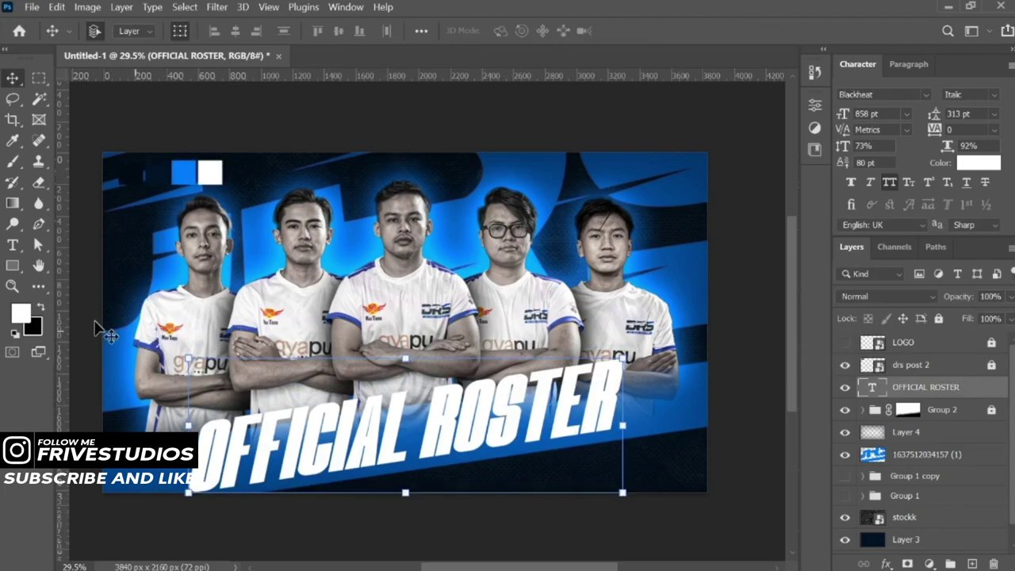
- Colour OFFICIAL ROSTER dark navy (#001226), sampled from the banner's navy square
click(35, 327)
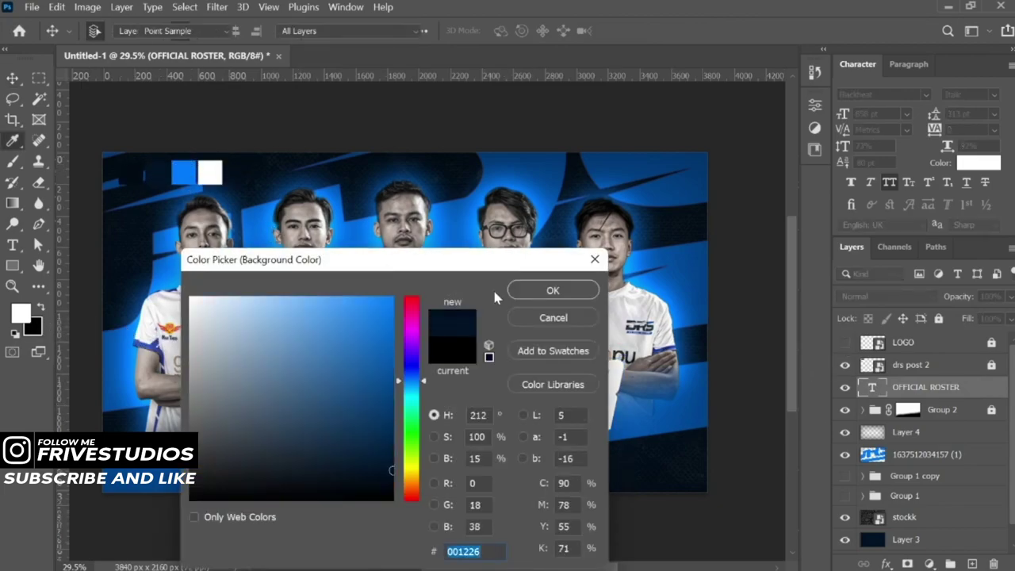
click(527, 290)
click(985, 168)
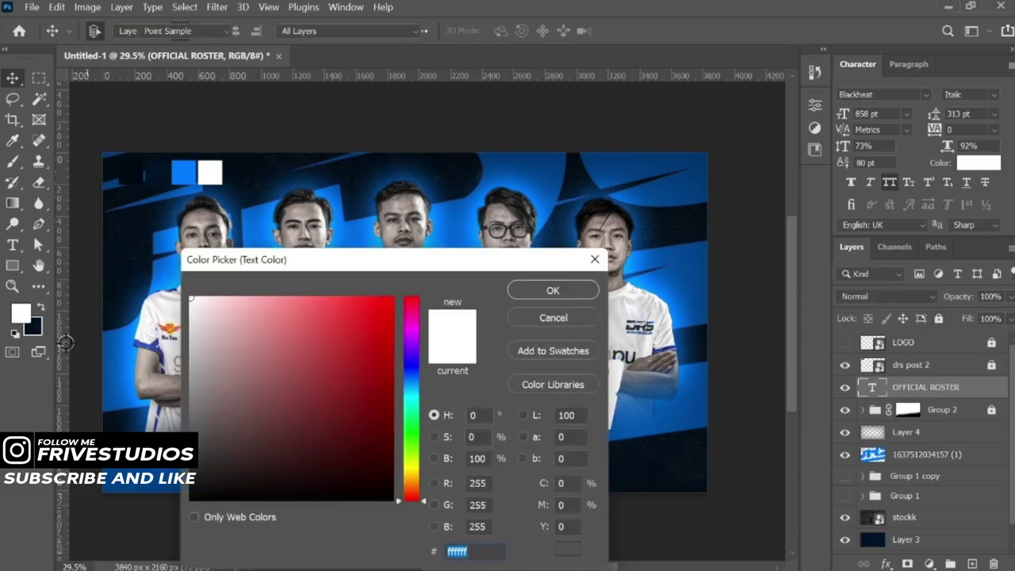
click(150, 181)
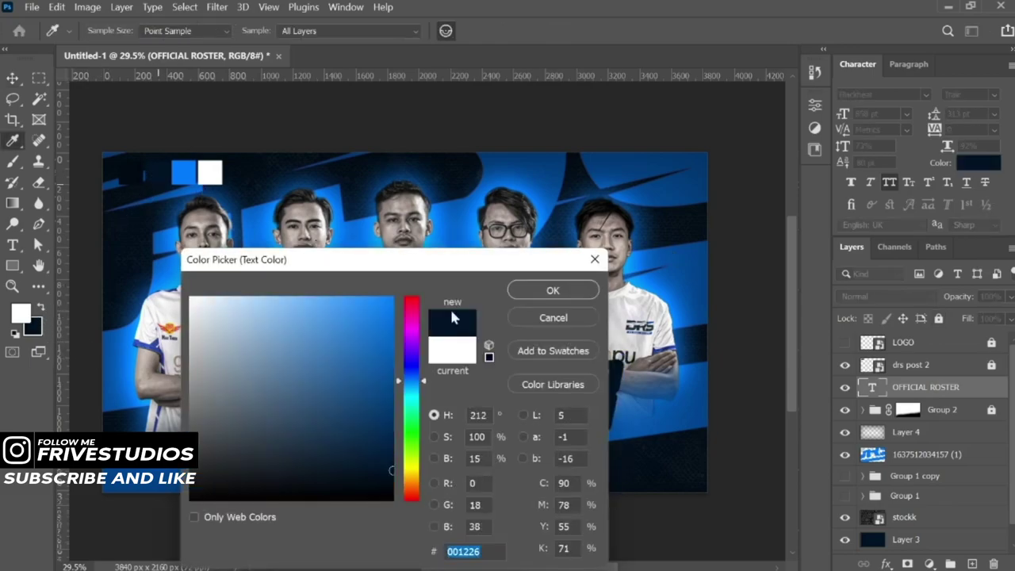
click(537, 290)
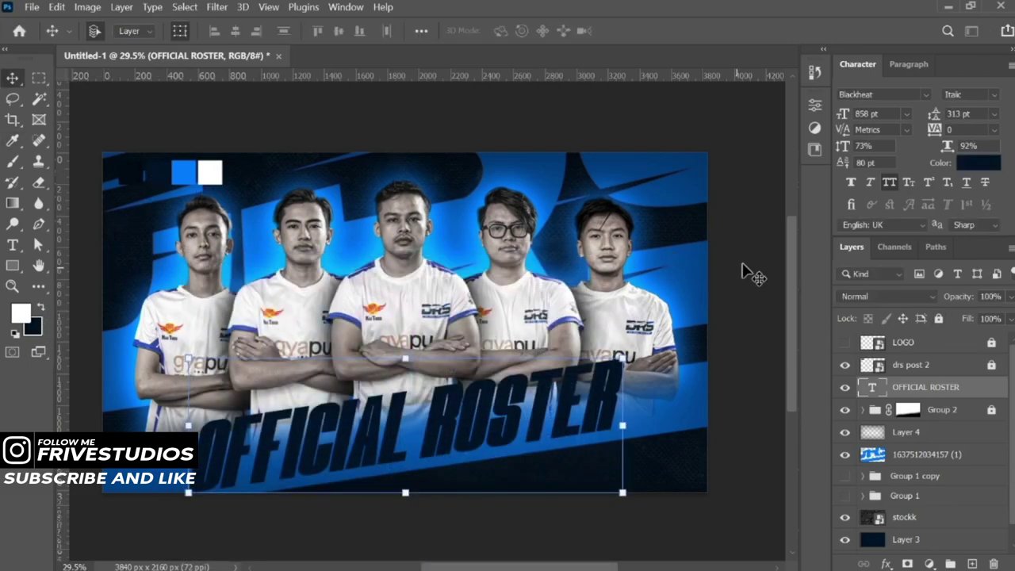
- Nudge OFFICIAL ROSTER up a few pixels
click(457, 414)
key(Up)
key(Up)
key(Up)
key(Up)
key(Up)
key(Up)
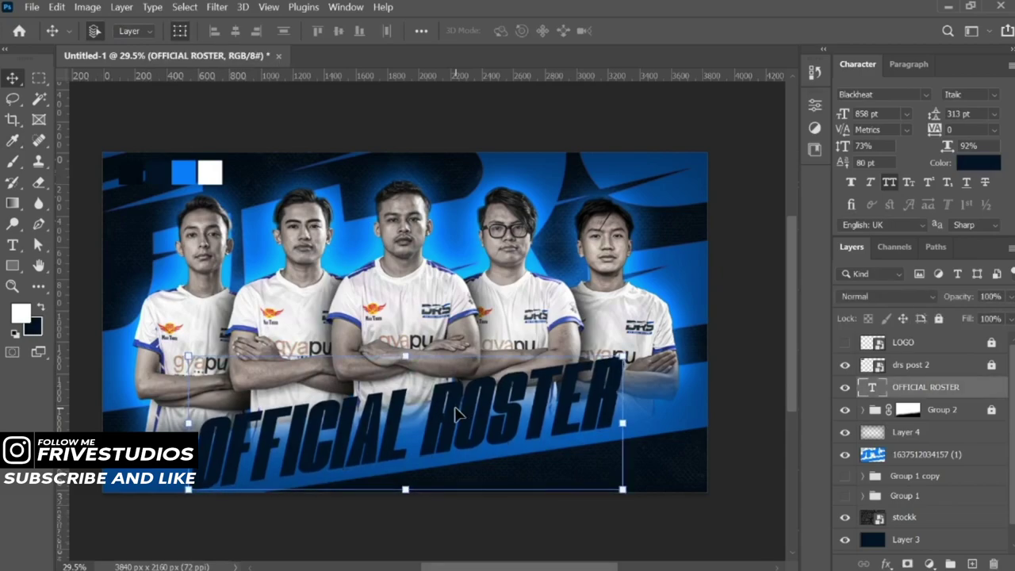
click(737, 356)
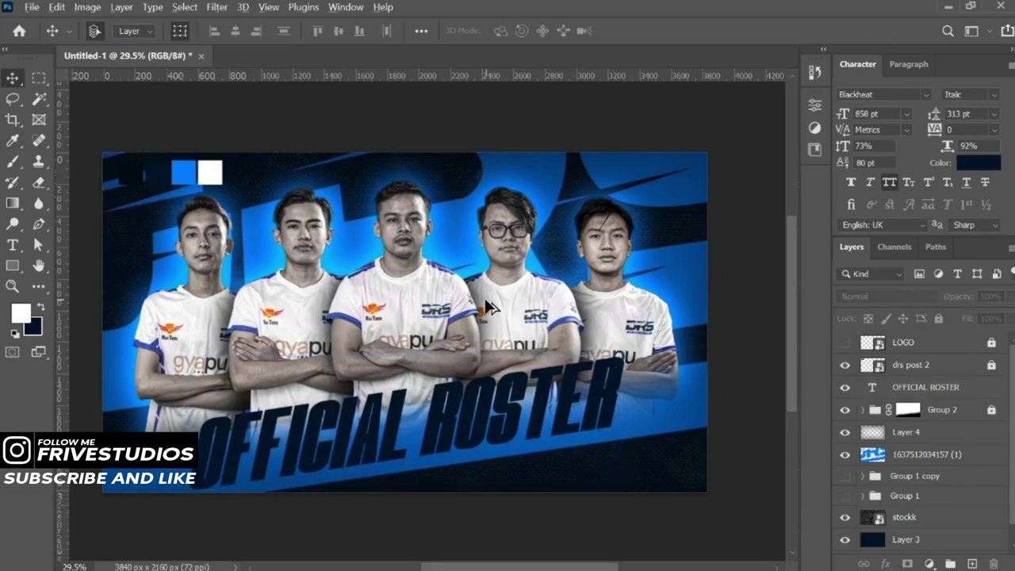
scroll(480, 301, down, 1)
drag(491, 295, 475, 263)
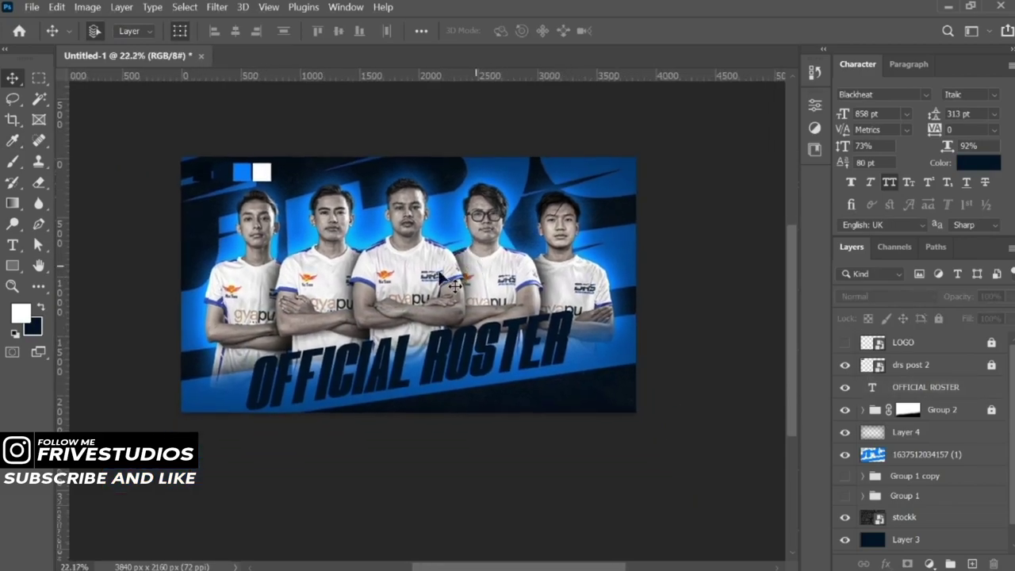
- Crop the banner around the five players, tightening the bottom edge to about 2259 px
click(13, 119)
drag(418, 418, 420, 418)
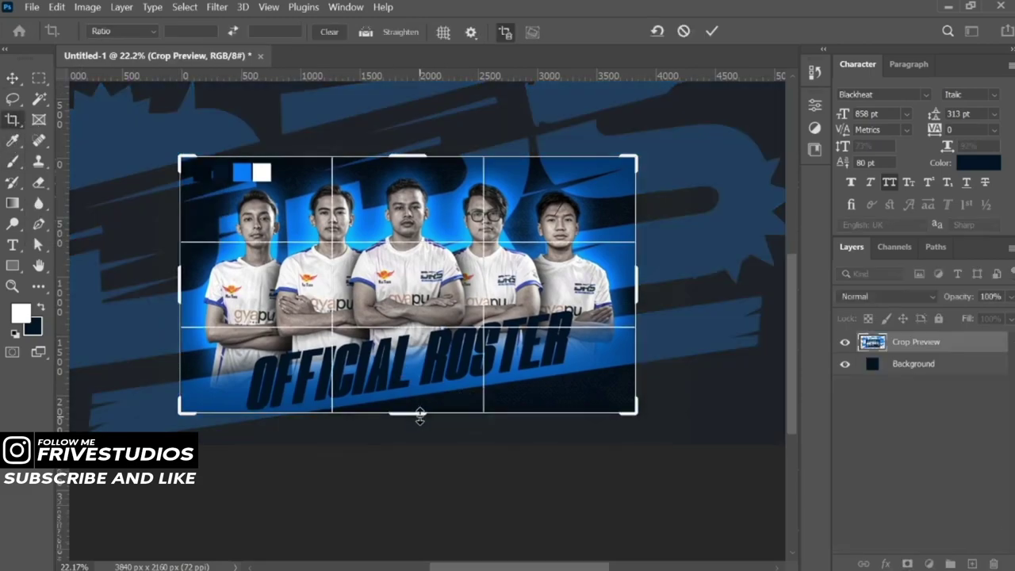
click(138, 31)
click(139, 39)
drag(410, 430, 421, 426)
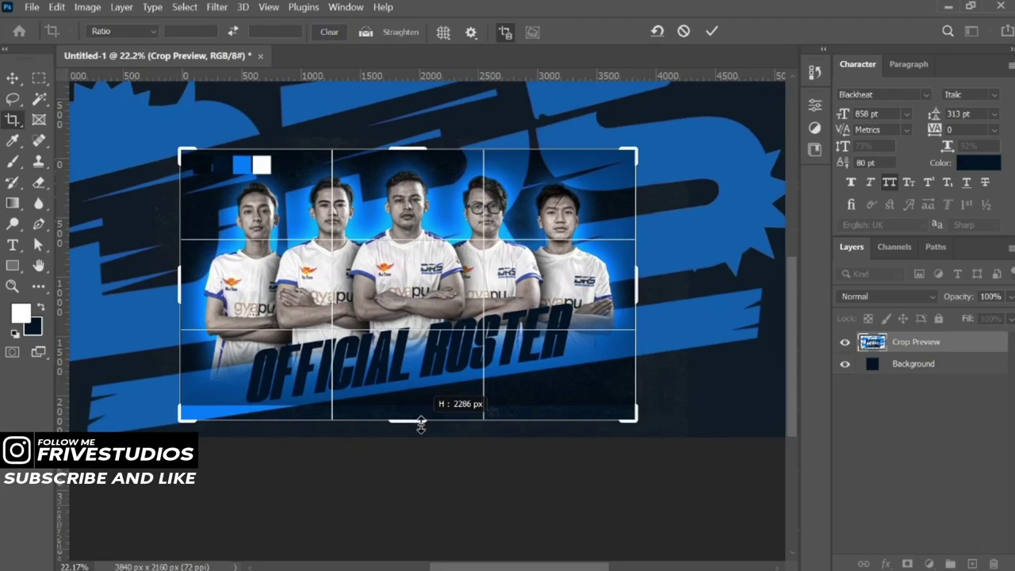
drag(421, 426, 415, 420)
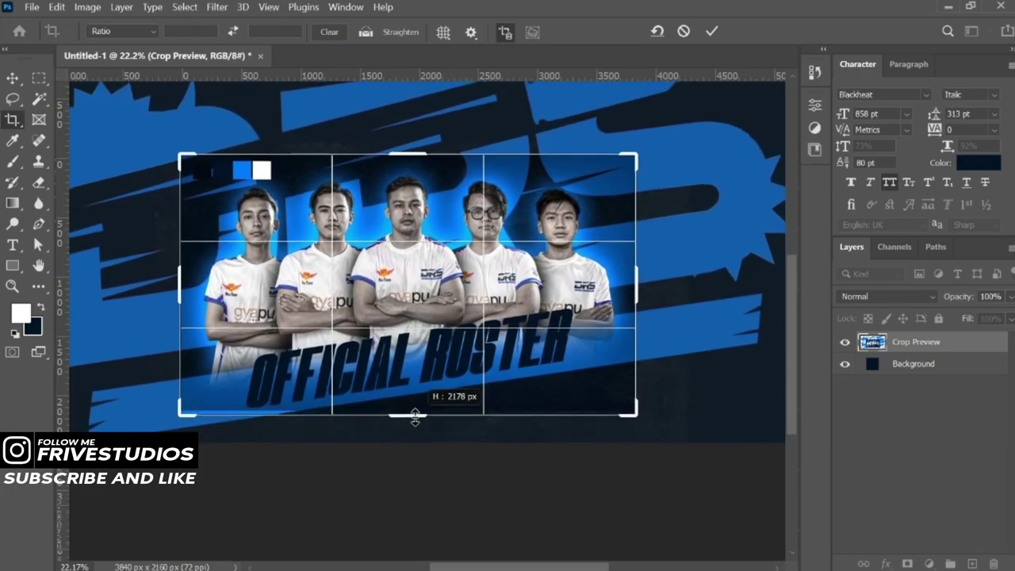
drag(414, 420, 416, 420)
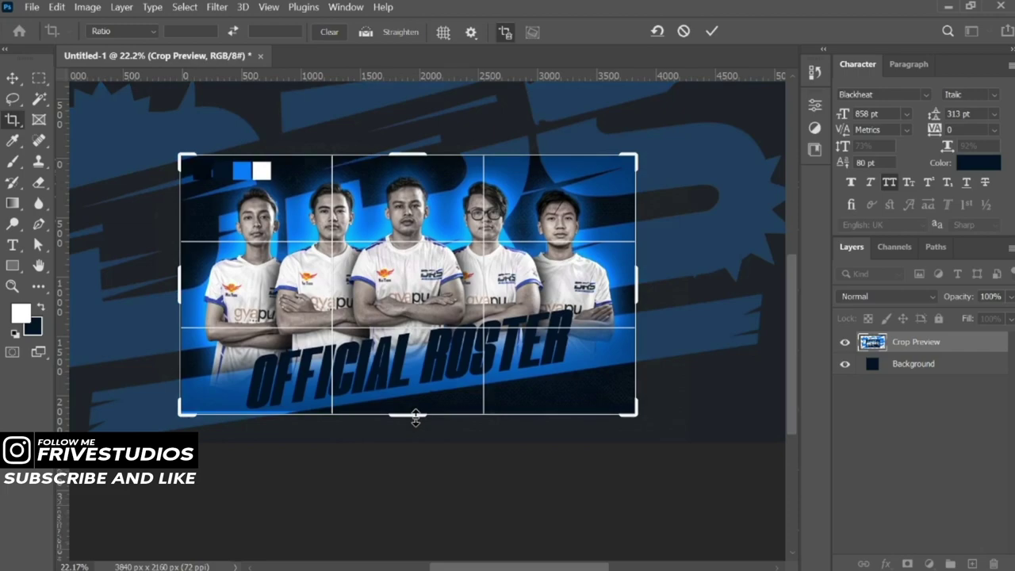
click(711, 30)
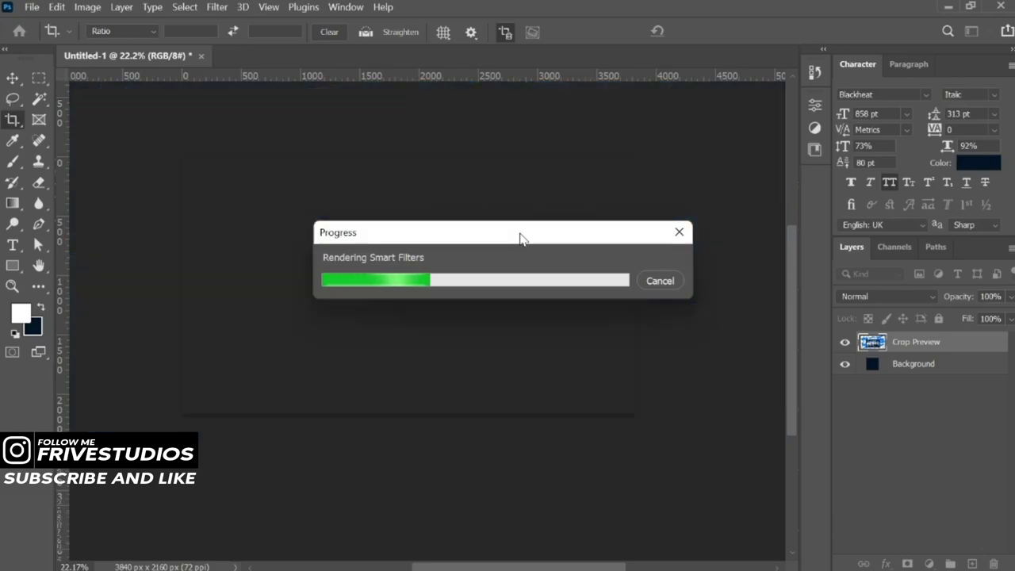
click(12, 81)
- Stretch Layer 4 slightly taller at the bottom
click(909, 444)
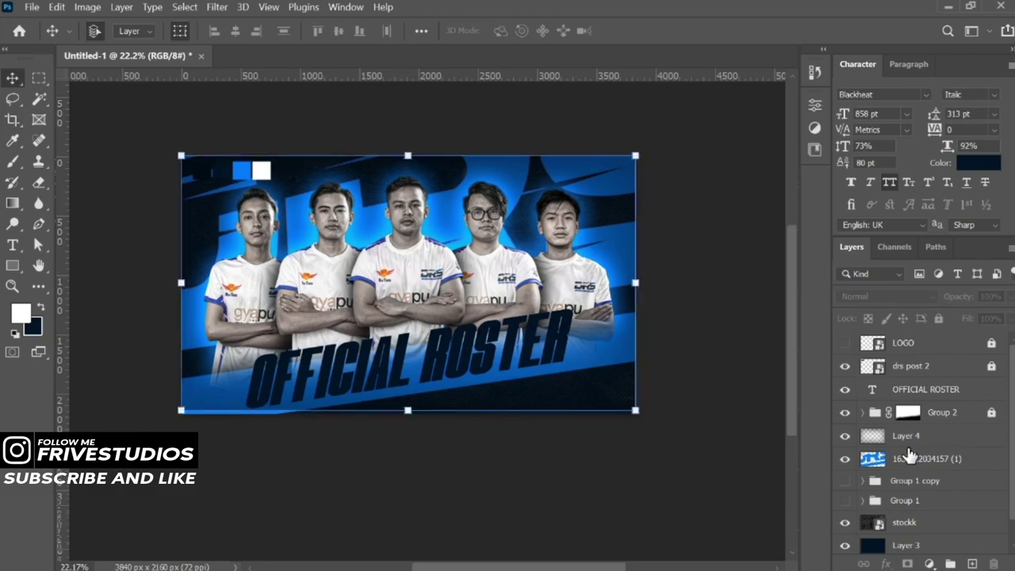
click(408, 410)
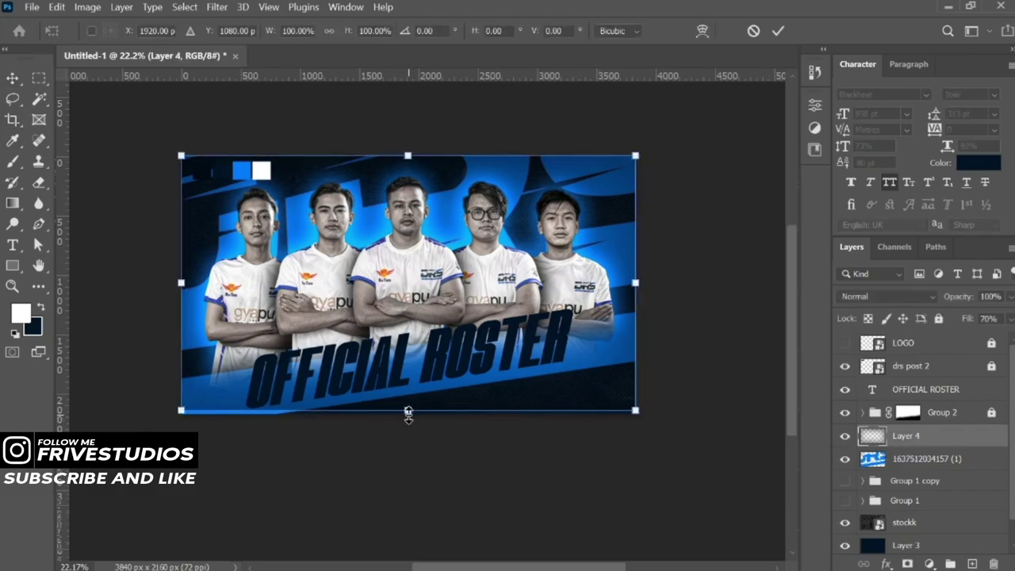
drag(408, 413, 407, 416)
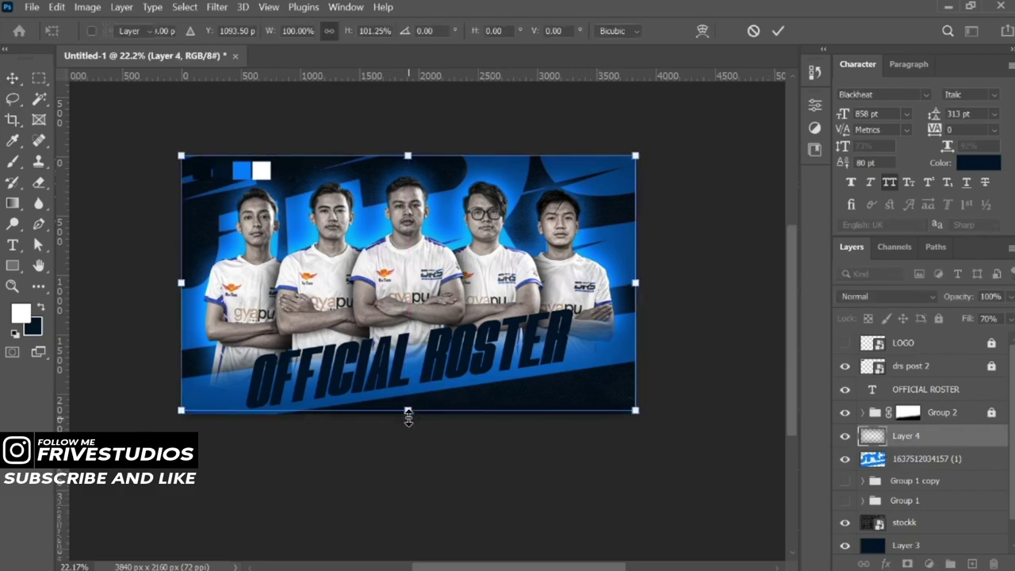
key(Return)
- Duplicate Layer 4 above the player photo layer and clip the copy to it
mouse_move(905, 435)
mouse_down()
mouse_move(941, 425)
mouse_move(944, 459)
mouse_up()
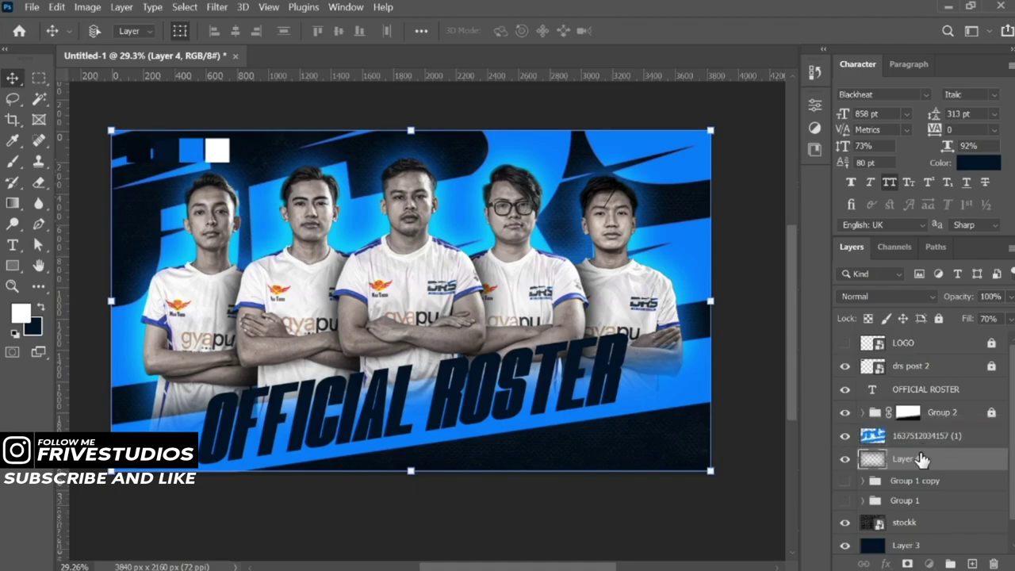
key(ctrl+j)
drag(920, 458, 947, 444)
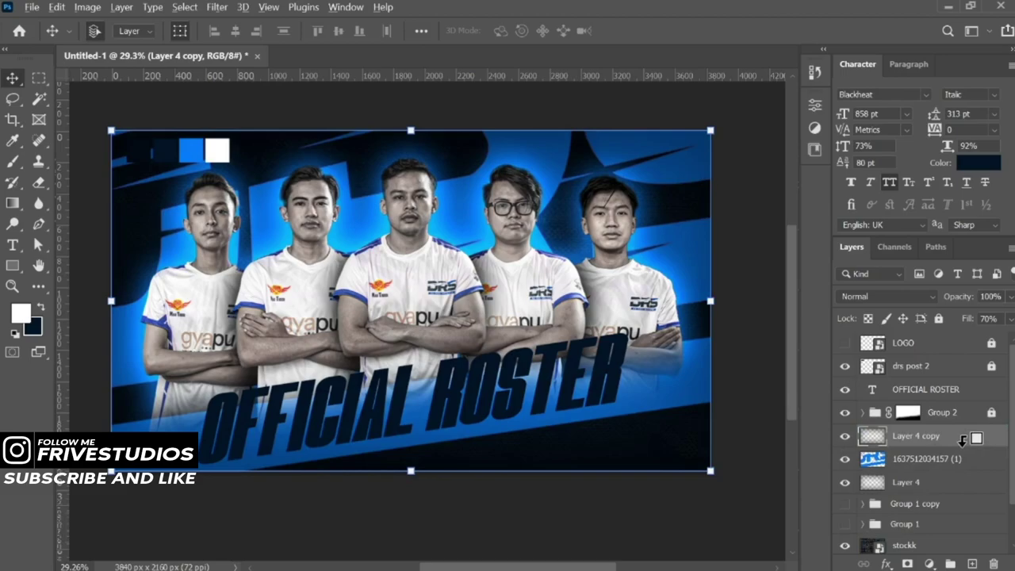
alt+click(962, 440)
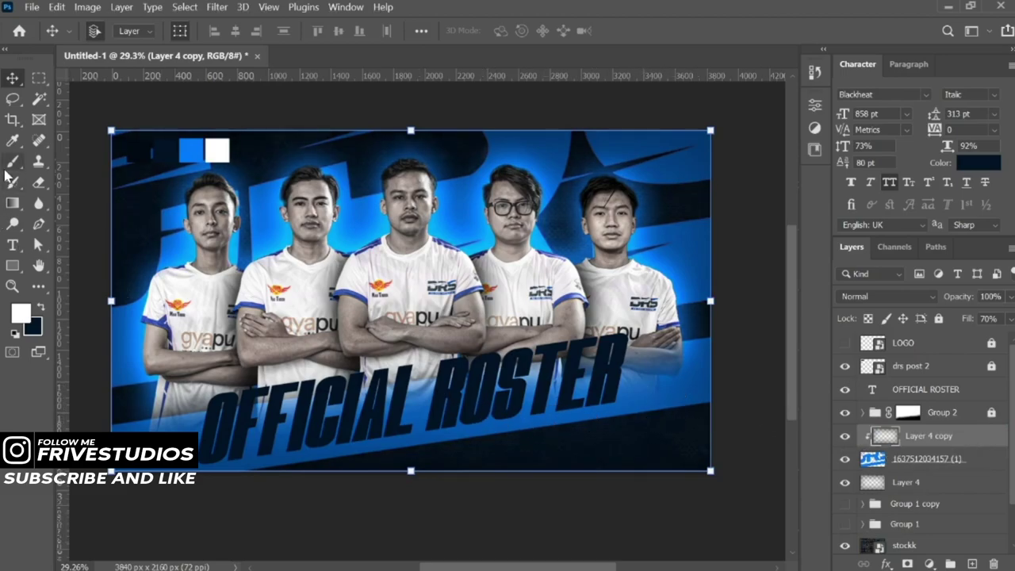
- Set the Brush to about 1182 px and try a lighter blue stroke, then undo it
click(12, 161)
drag(566, 428, 586, 413)
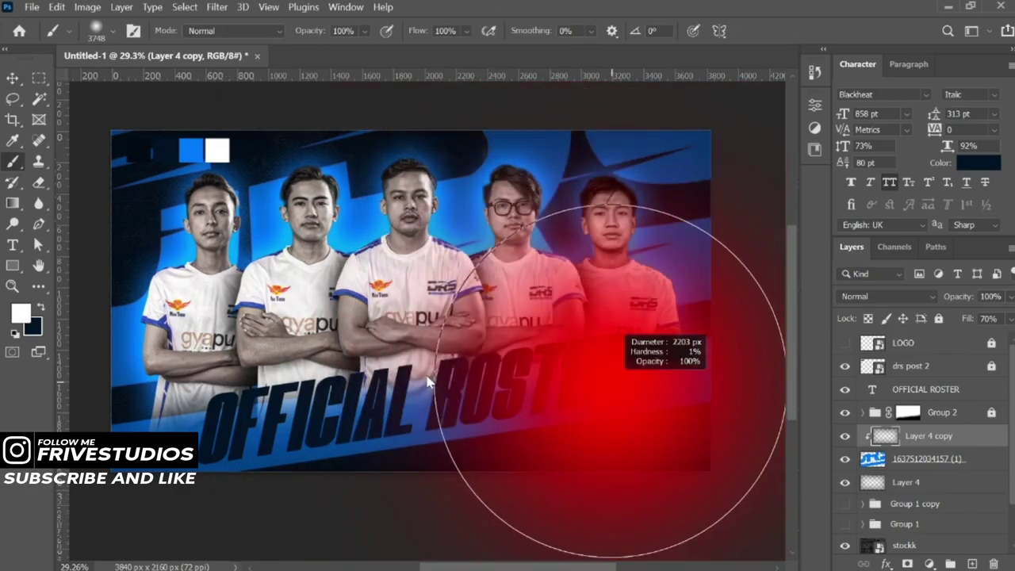
drag(430, 395, 410, 379)
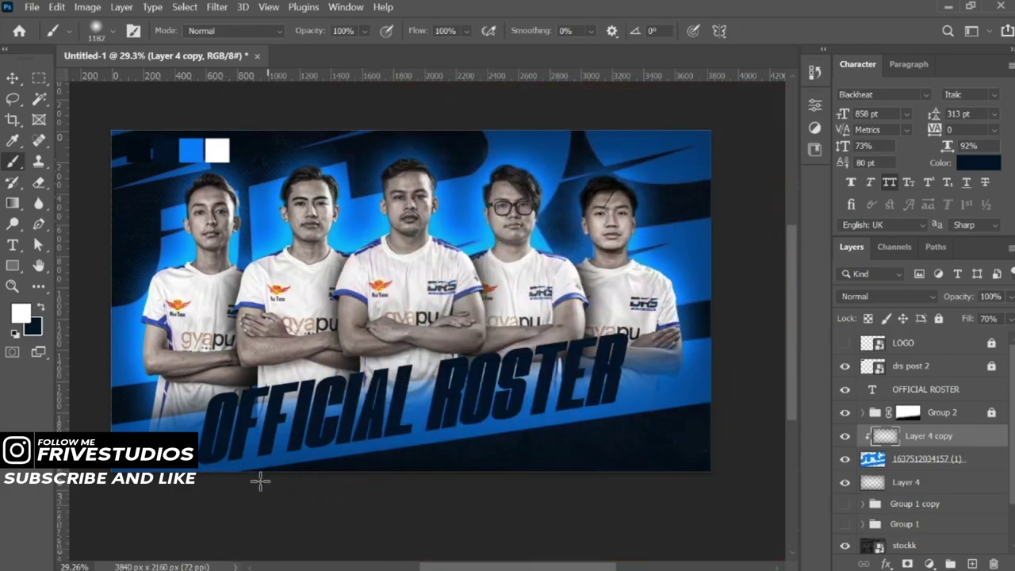
mouse_move(283, 517)
mouse_down()
mouse_move(397, 510)
mouse_move(182, 507)
mouse_up()
key(ctrl+z)
- Add a layer mask to Layer 4 copy and paint black along the band beneath OFFICIAL ROSTER
click(907, 564)
key(x)
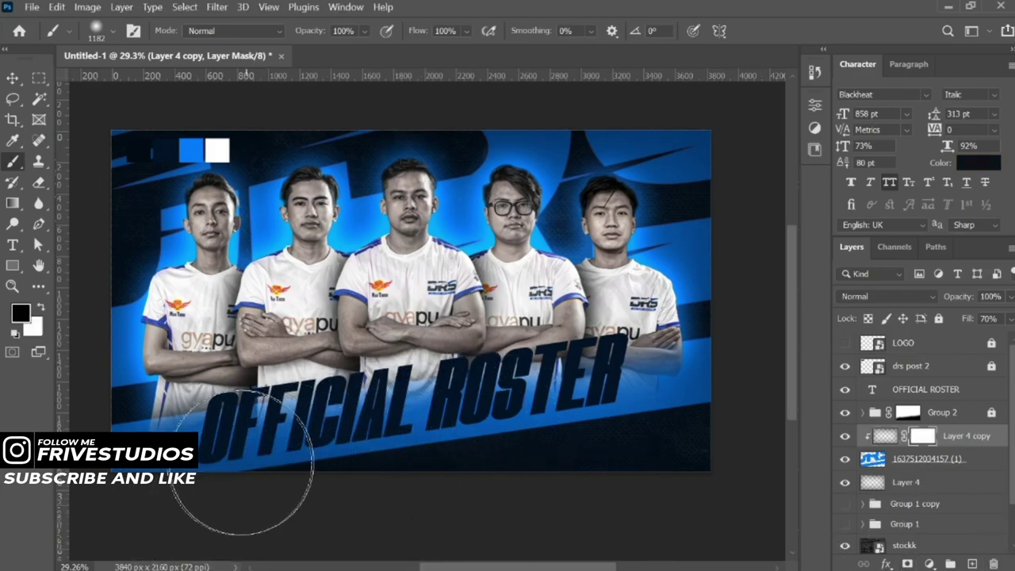
mouse_move(467, 460)
mouse_down()
mouse_move(657, 442)
mouse_move(374, 431)
mouse_move(242, 480)
mouse_move(430, 460)
mouse_move(260, 486)
mouse_up()
scroll(261, 487, down, 3)
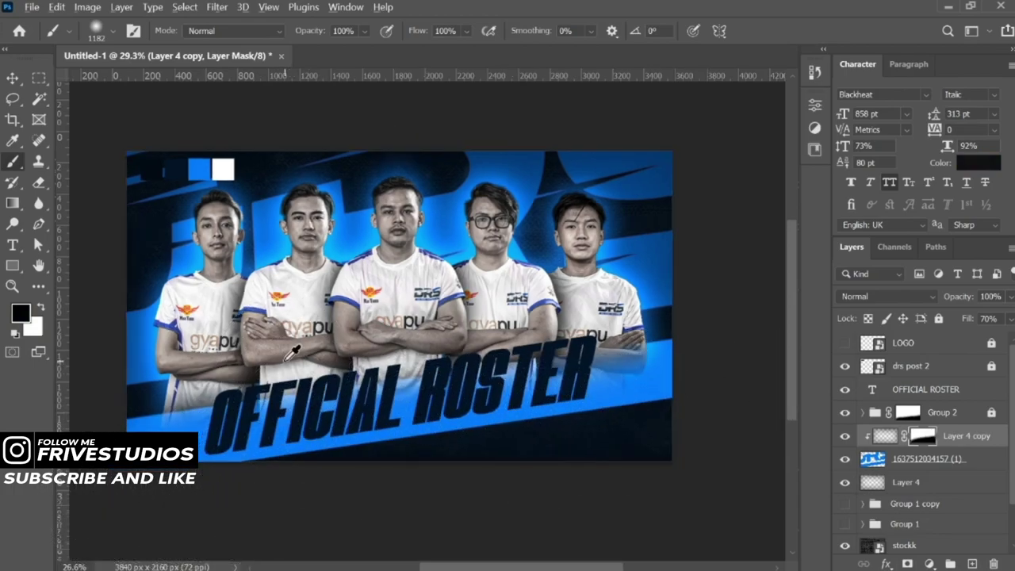
key(x)
scroll(347, 316, down, 3)
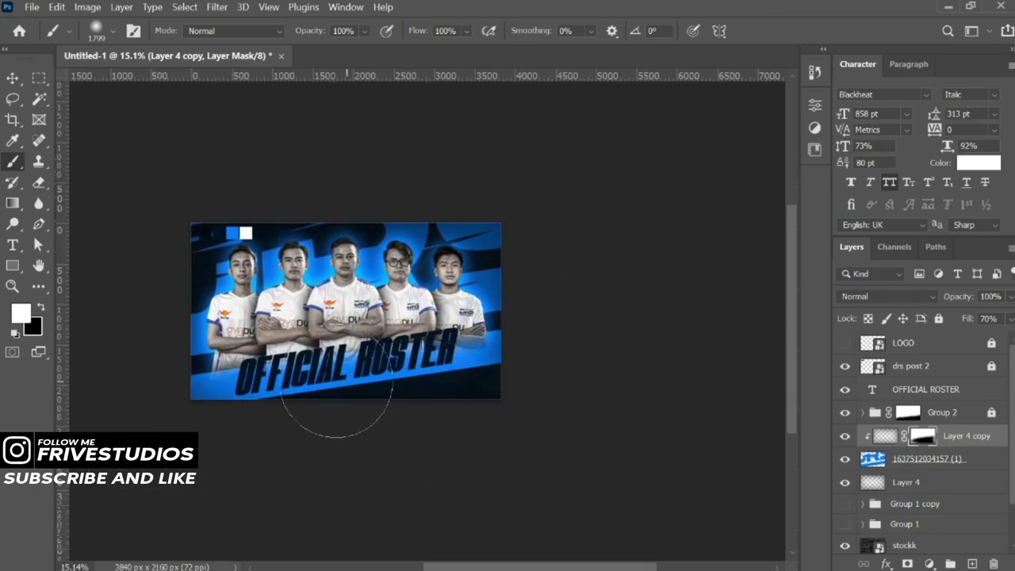
scroll(333, 380, up, 3)
drag(358, 355, 437, 436)
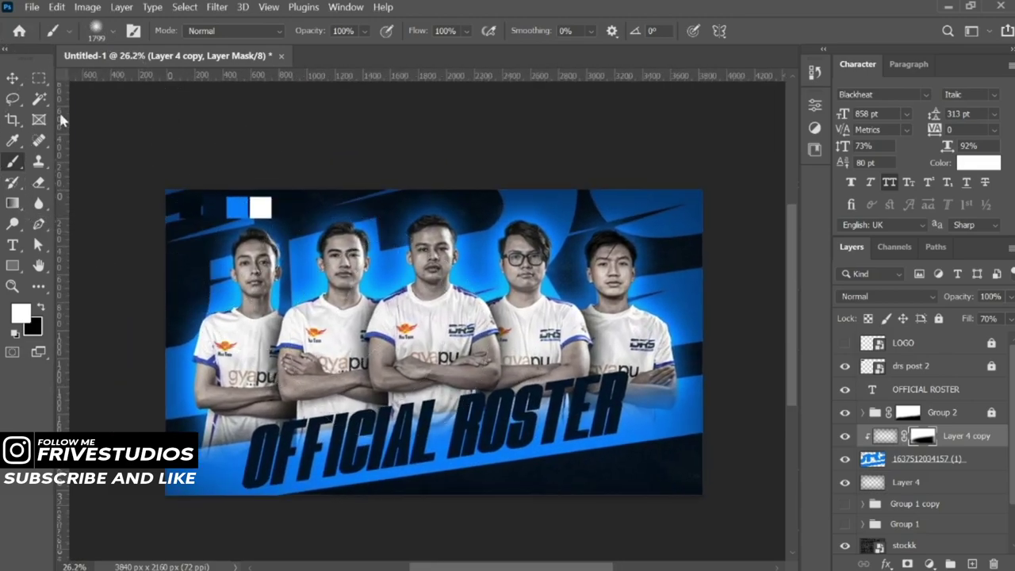
click(12, 77)
click(405, 151)
- Open the Layer Style dialog for OFFICIAL ROSTER and enable Drop Shadow
scroll(453, 351, up, 1)
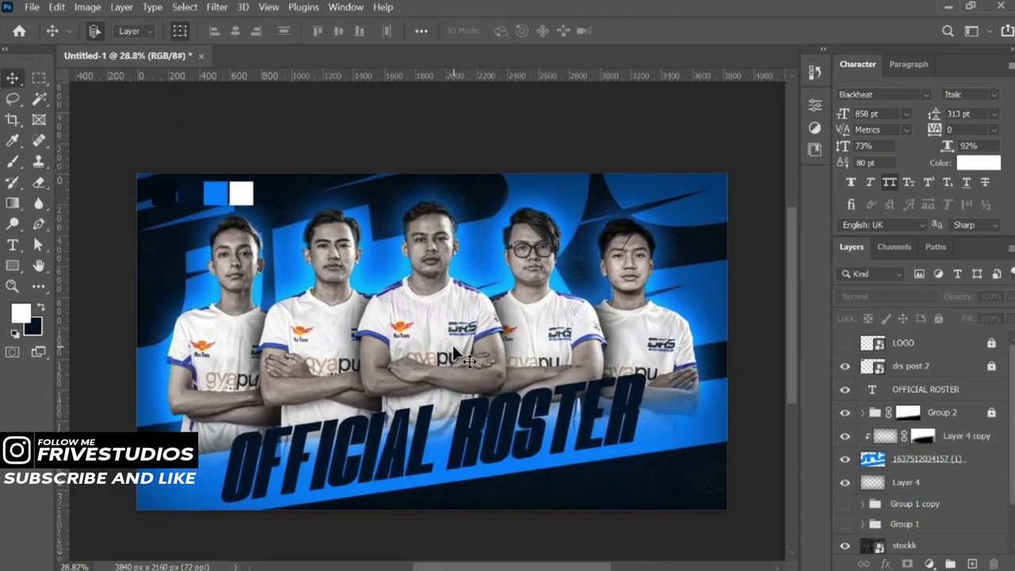
scroll(456, 355, down, 1)
click(481, 402)
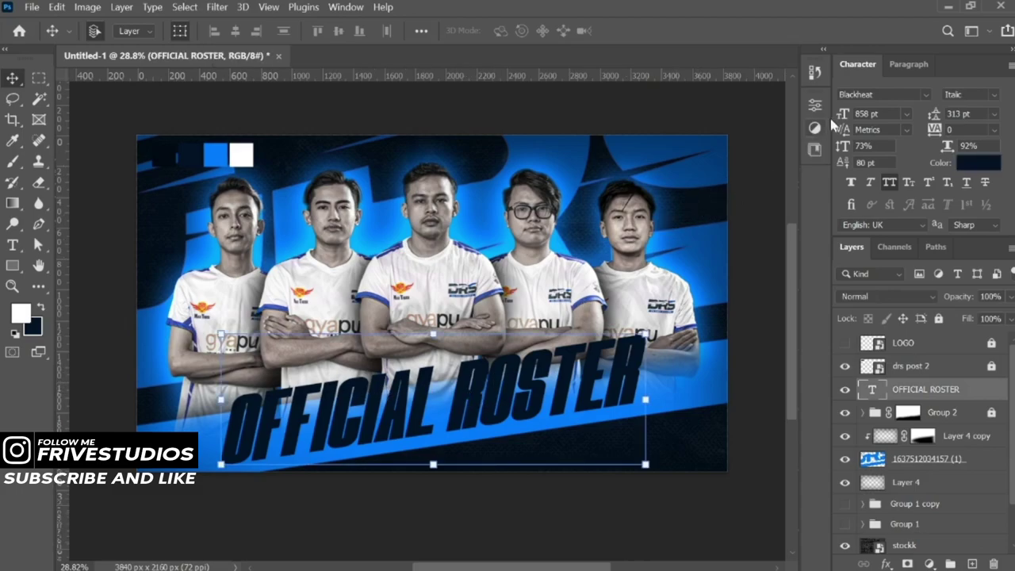
scroll(555, 316, right, 2)
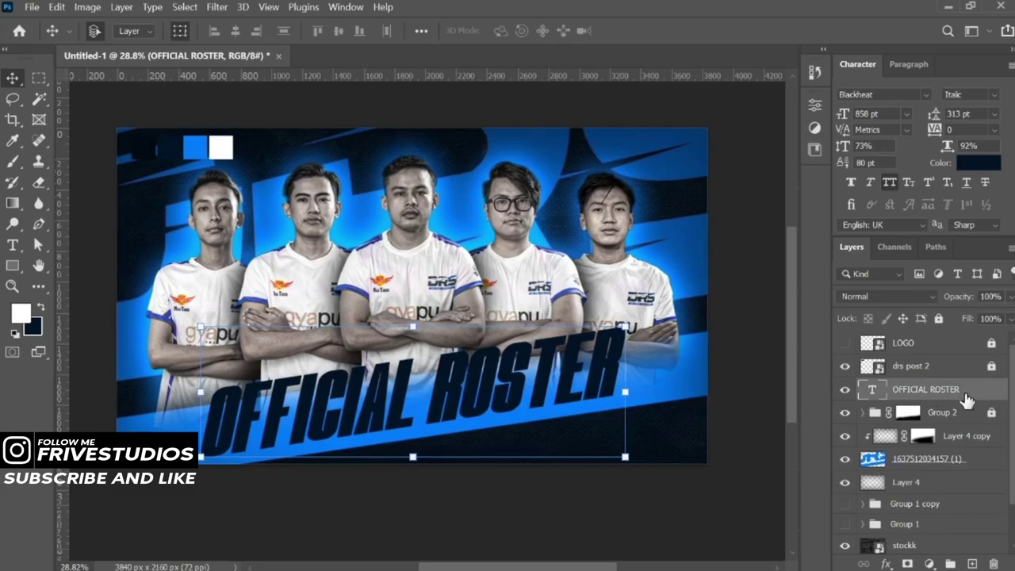
scroll(650, 362, right, 1)
scroll(690, 341, right, 2)
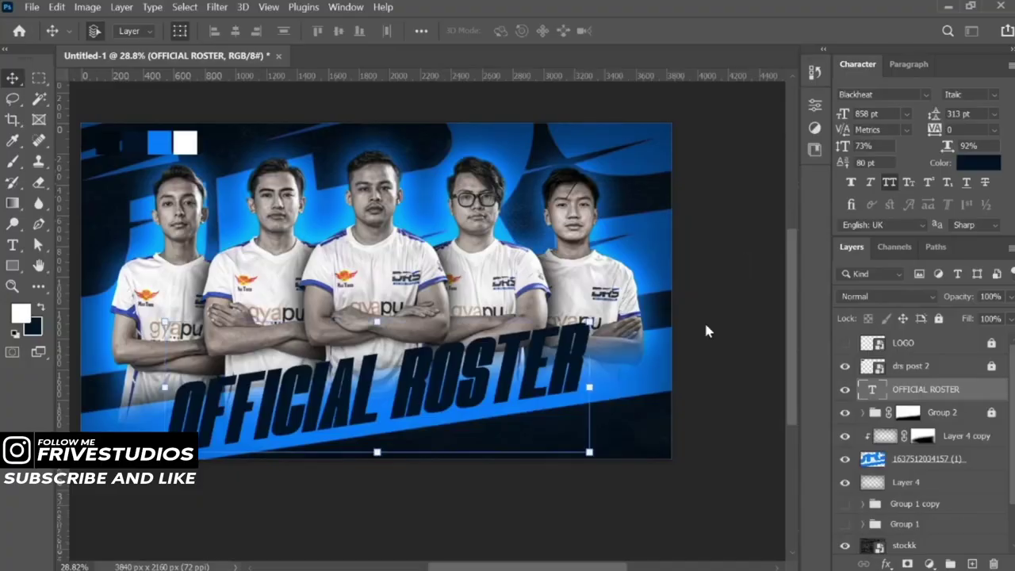
double_click(997, 395)
mouse_move(426, 151)
mouse_down()
mouse_move(675, 111)
mouse_move(814, 55)
mouse_move(543, 436)
mouse_move(345, 463)
mouse_up()
click(623, 358)
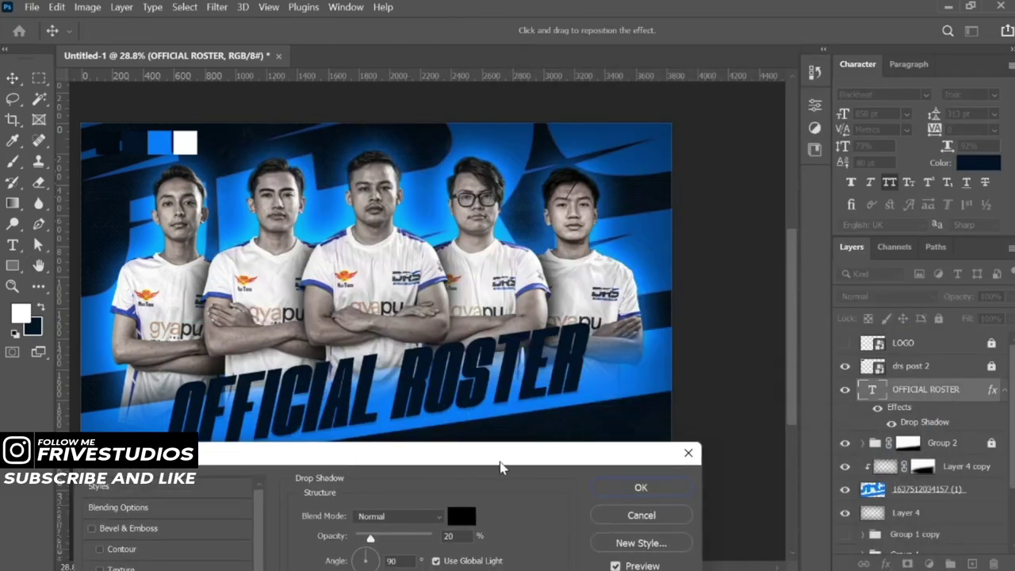
- Set the OFFICIAL ROSTER drop shadow to 120° angle, 16 px distance and 20% opacity
drag(500, 468, 820, 207)
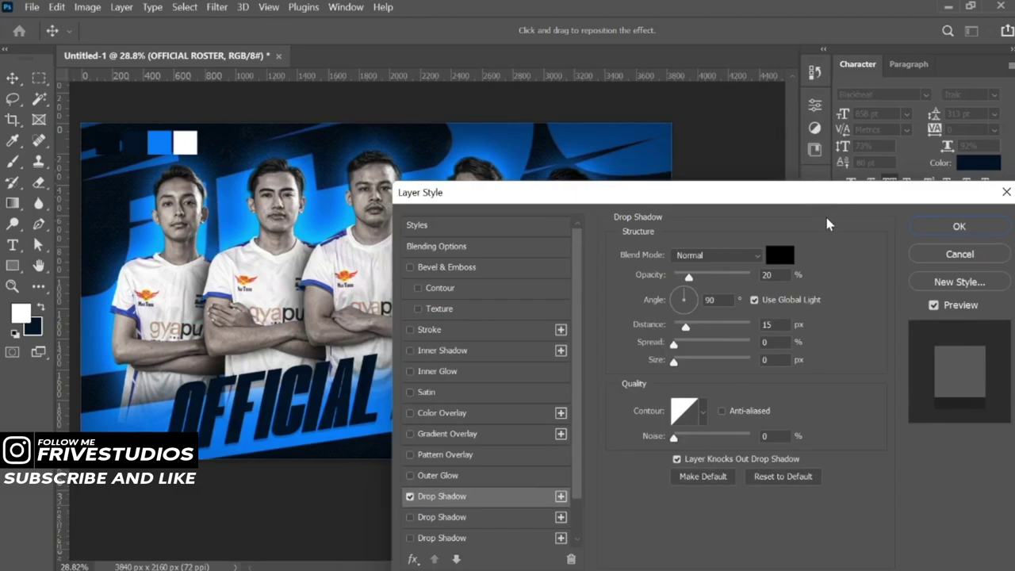
click(681, 296)
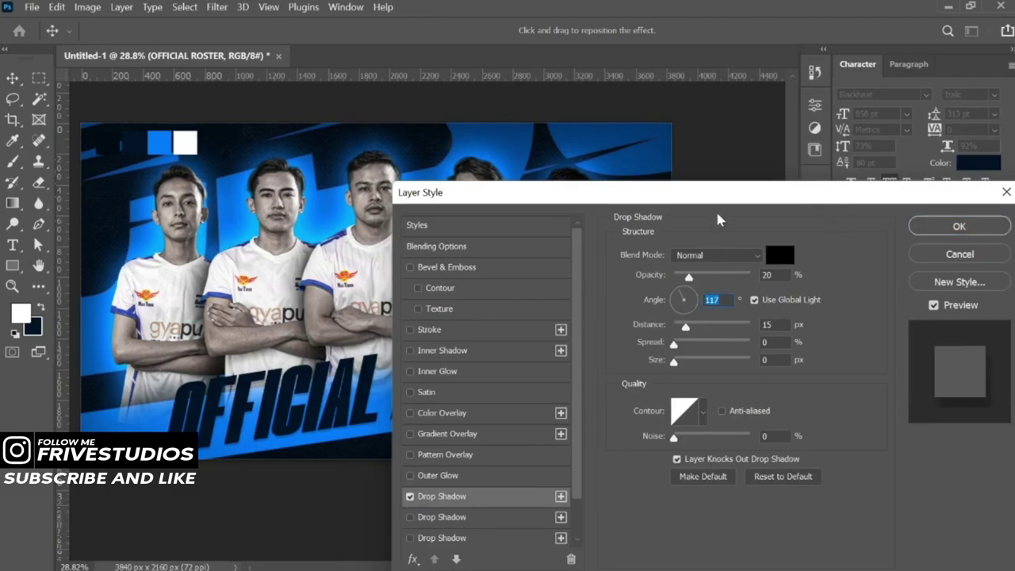
drag(716, 194, 527, 440)
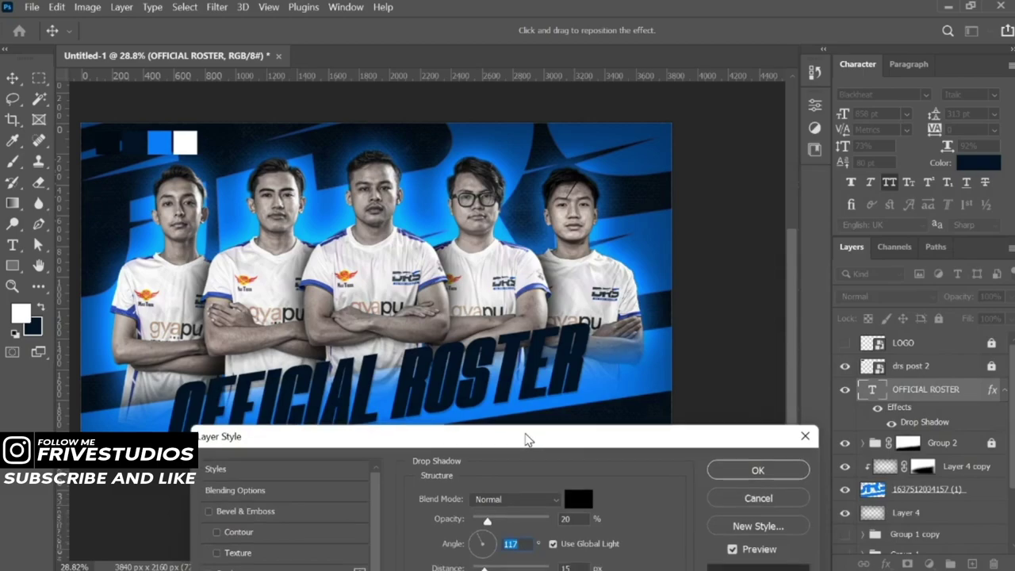
text(120)
drag(544, 446, 825, 247)
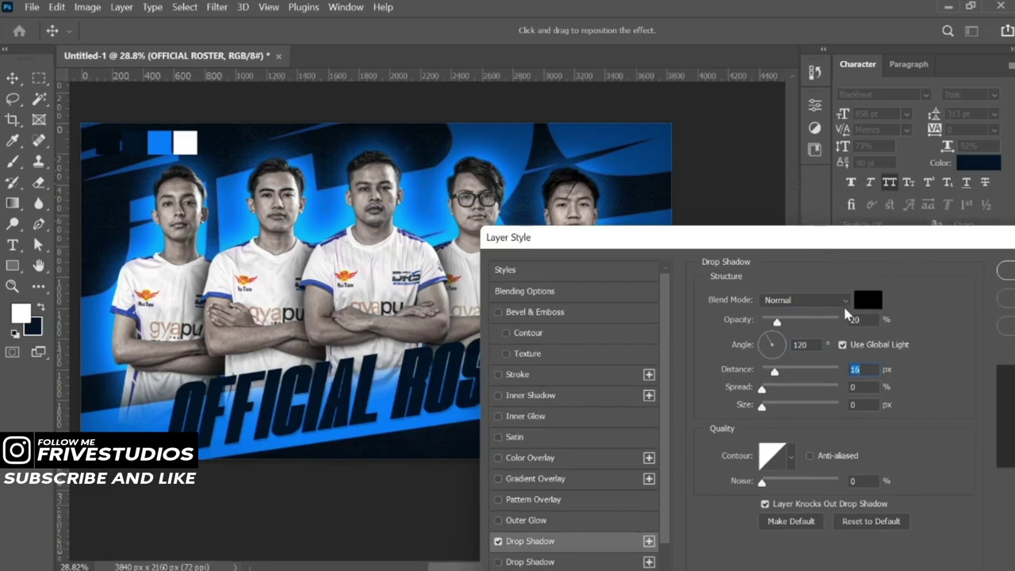
mouse_move(839, 245)
mouse_down()
mouse_move(754, 455)
mouse_move(706, 439)
mouse_up()
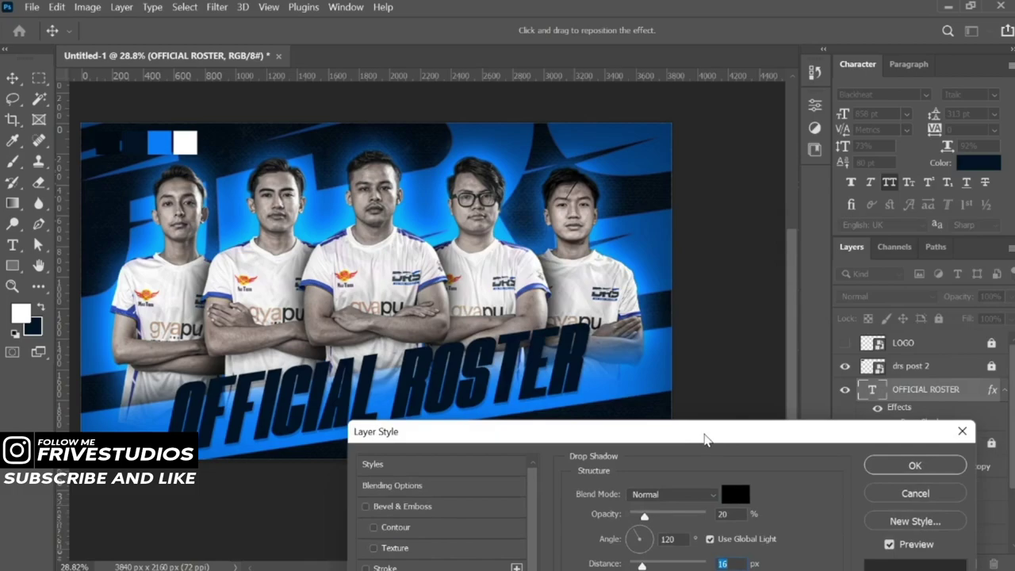
key(Return)
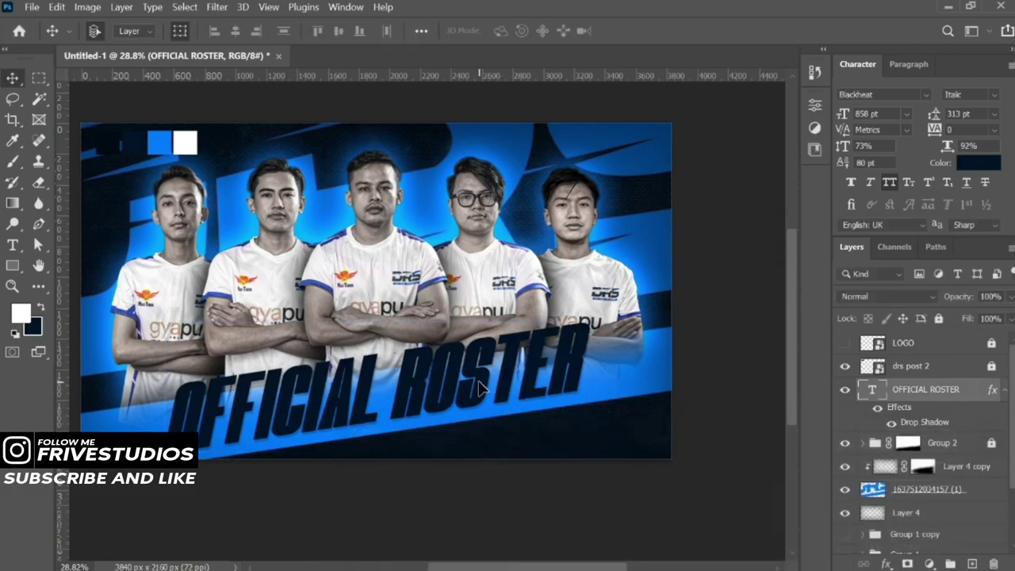
drag(492, 387, 479, 382)
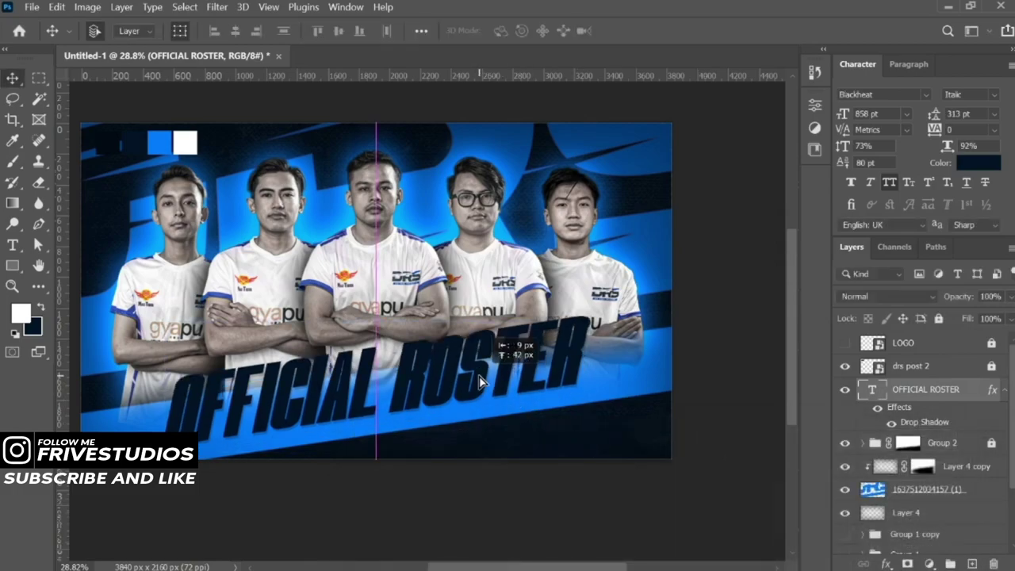
drag(479, 381, 480, 381)
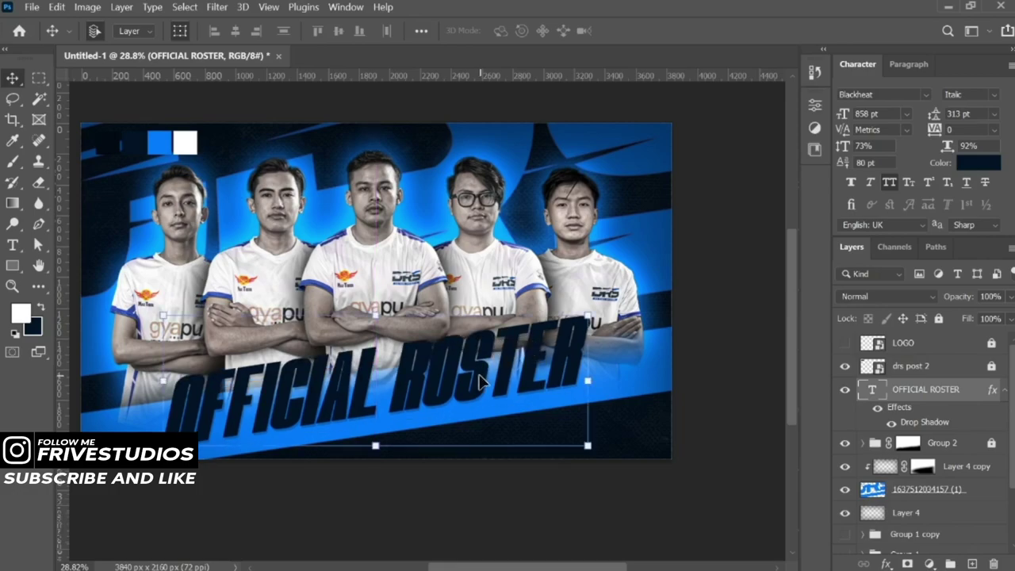
click(698, 362)
scroll(405, 387, up, 2)
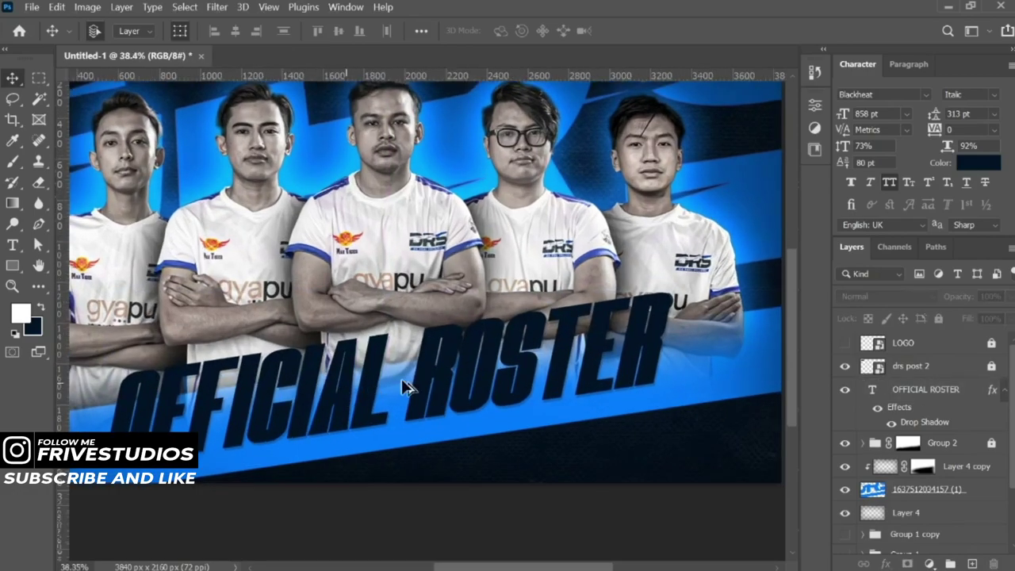
scroll(462, 404, up, 1)
drag(474, 382, 449, 385)
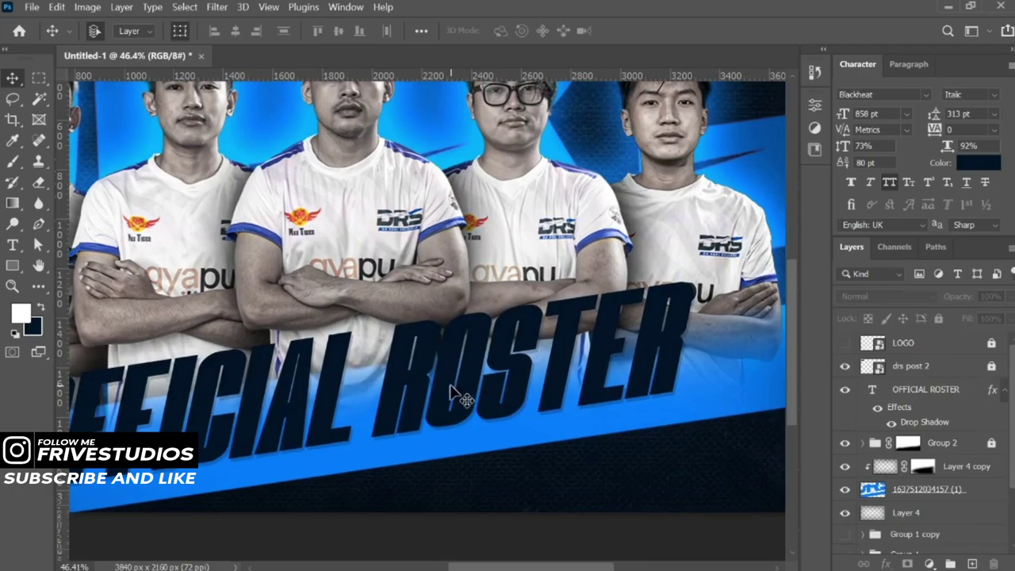
drag(466, 341, 471, 334)
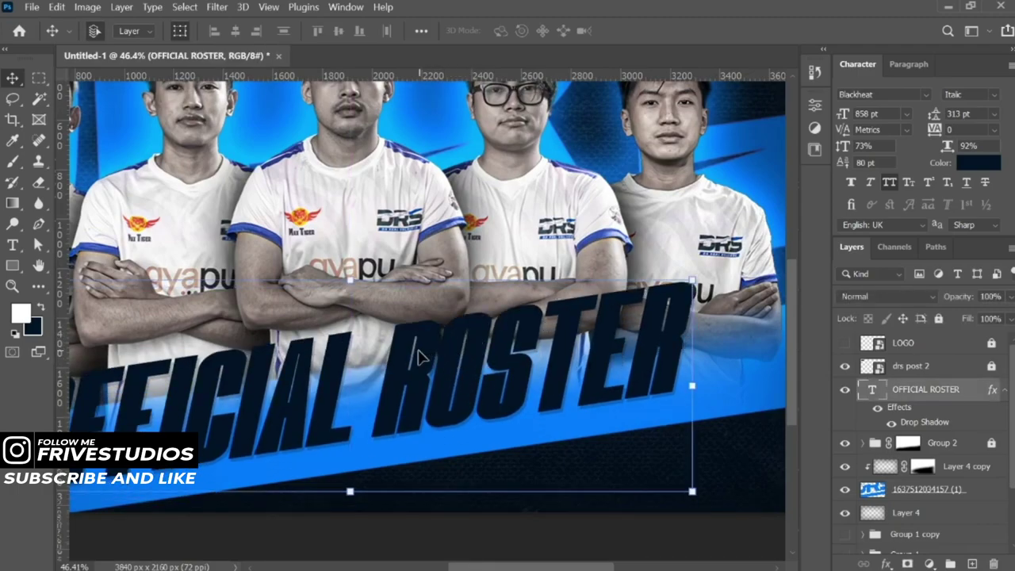
scroll(408, 361, down, 1)
scroll(416, 359, down, 1)
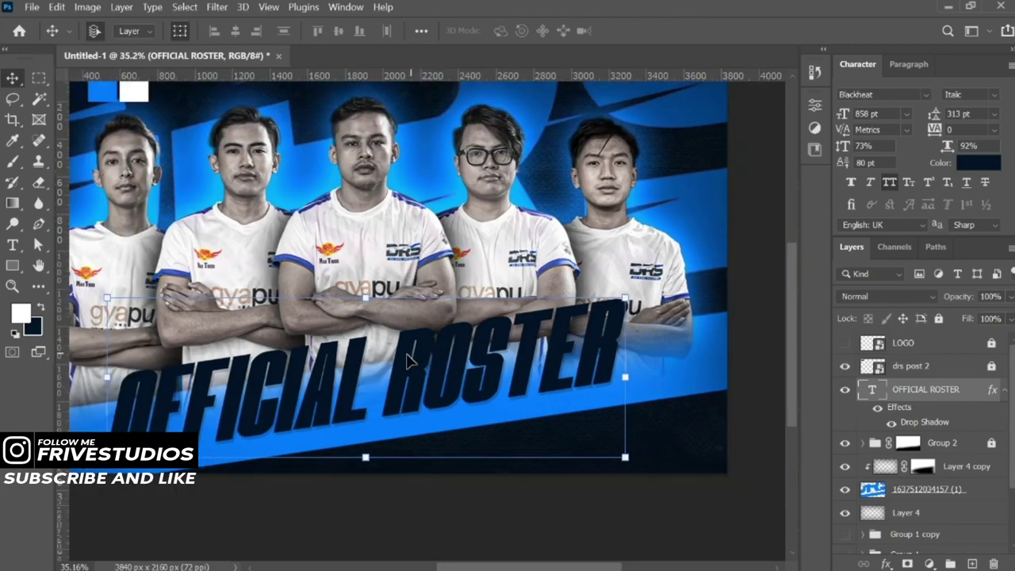
scroll(409, 361, up, 2)
scroll(427, 359, down, 2)
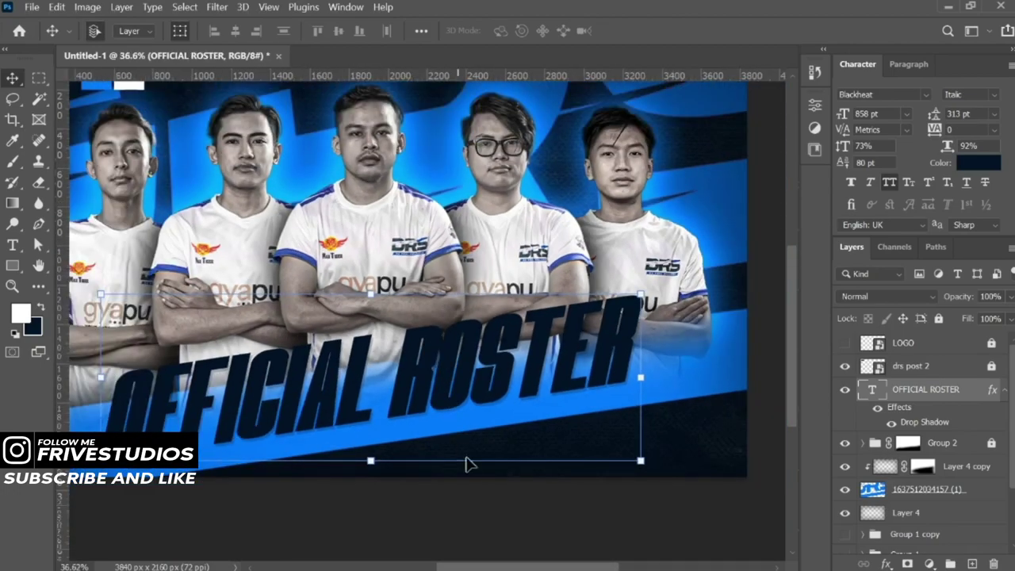
click(485, 507)
scroll(373, 333, down, 1)
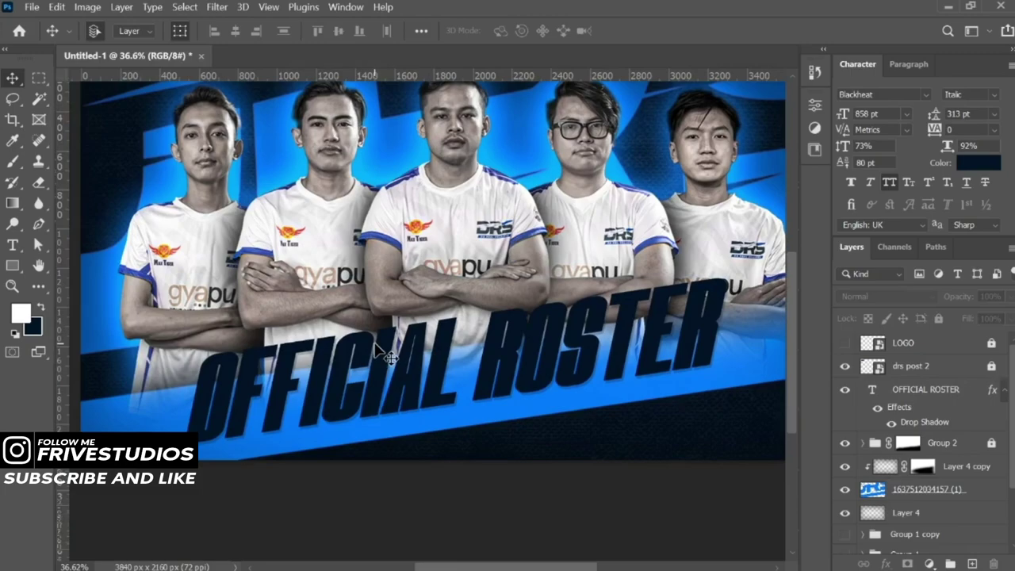
scroll(397, 345, down, 1)
scroll(455, 348, up, 1)
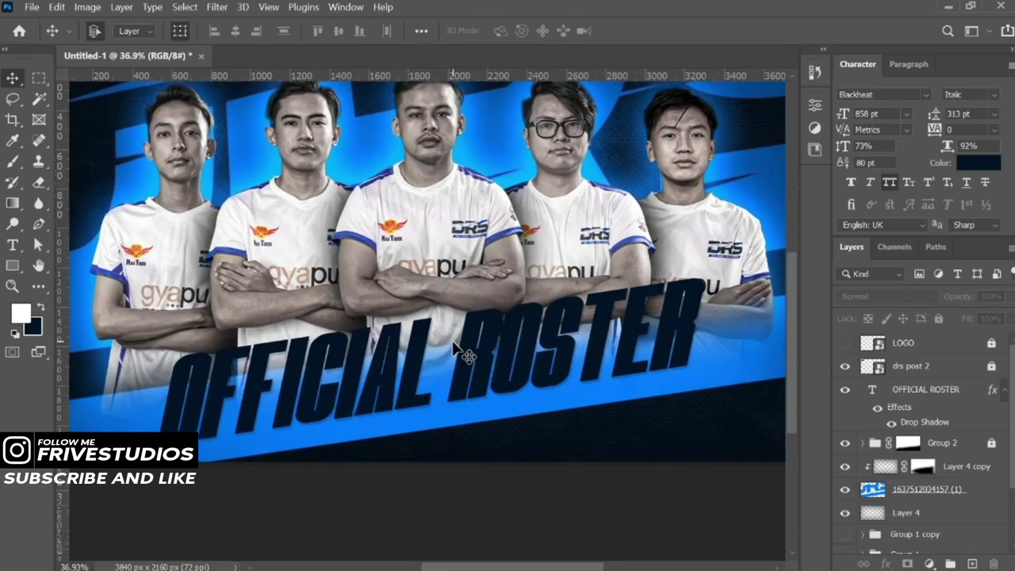
mouse_move(458, 349)
mouse_down()
mouse_move(441, 351)
mouse_move(475, 358)
mouse_up()
- Duplicate the OFFICIAL ROSTER text layer and retype the copy as 'DRS GAMING'
click(463, 364)
key(t)
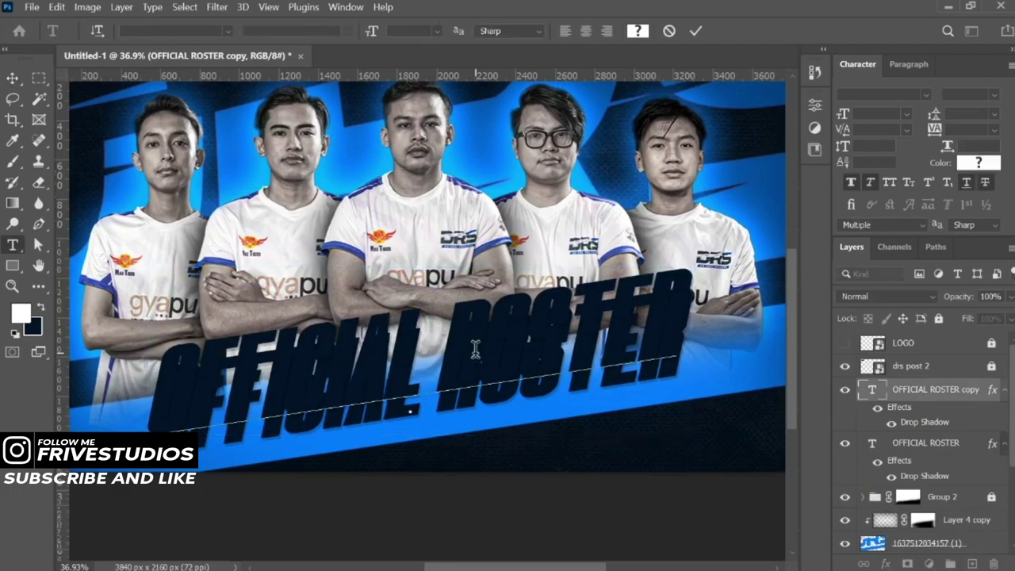
triple_click(475, 349)
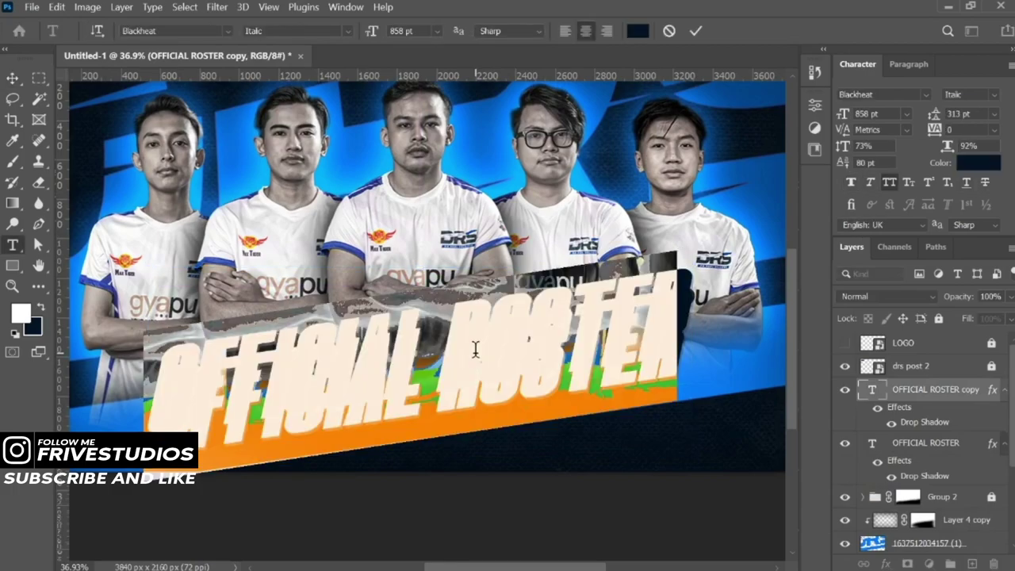
click(475, 349)
text(S)
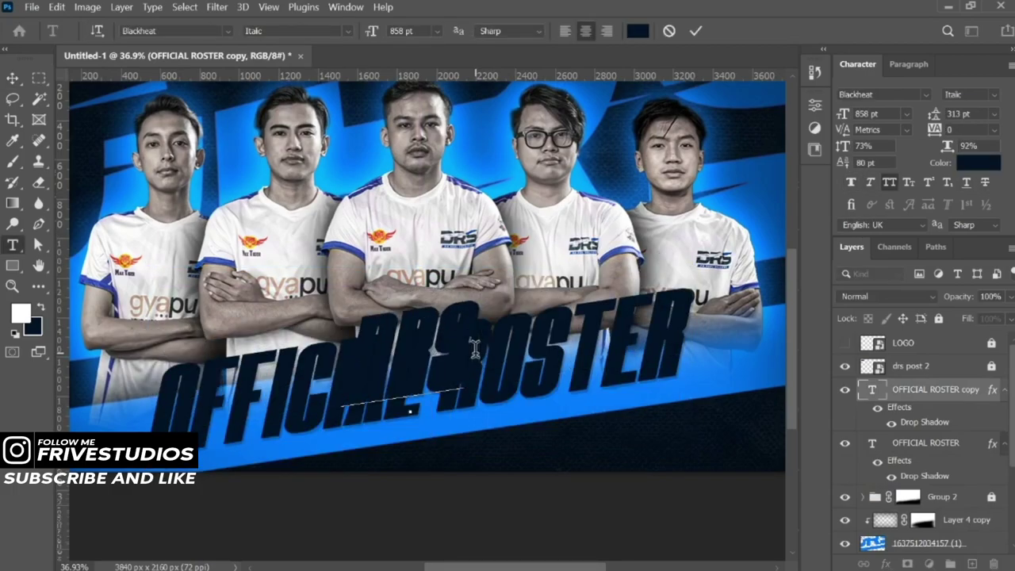
text( GAMING)
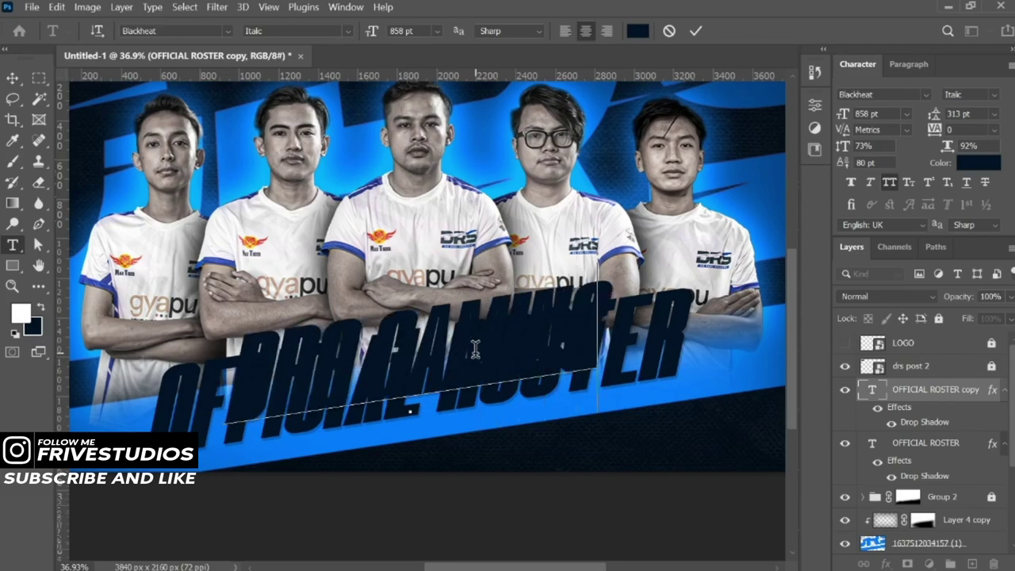
key(ctrl+Return)
key(v)
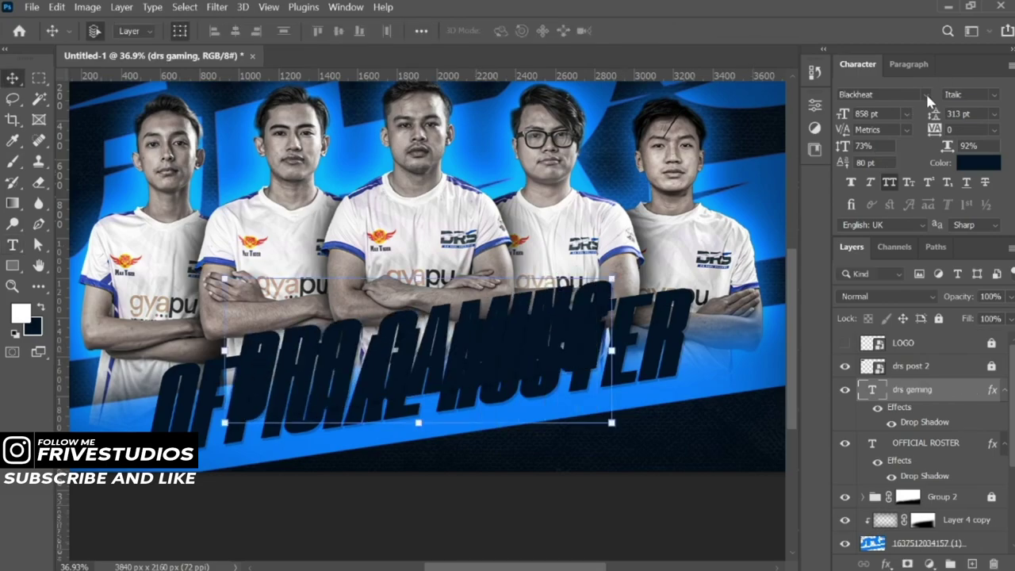
- Set DRS GAMING in the Road Rage font and clear its layer style
click(925, 92)
scroll(915, 146, up, 2)
scroll(916, 147, up, 1)
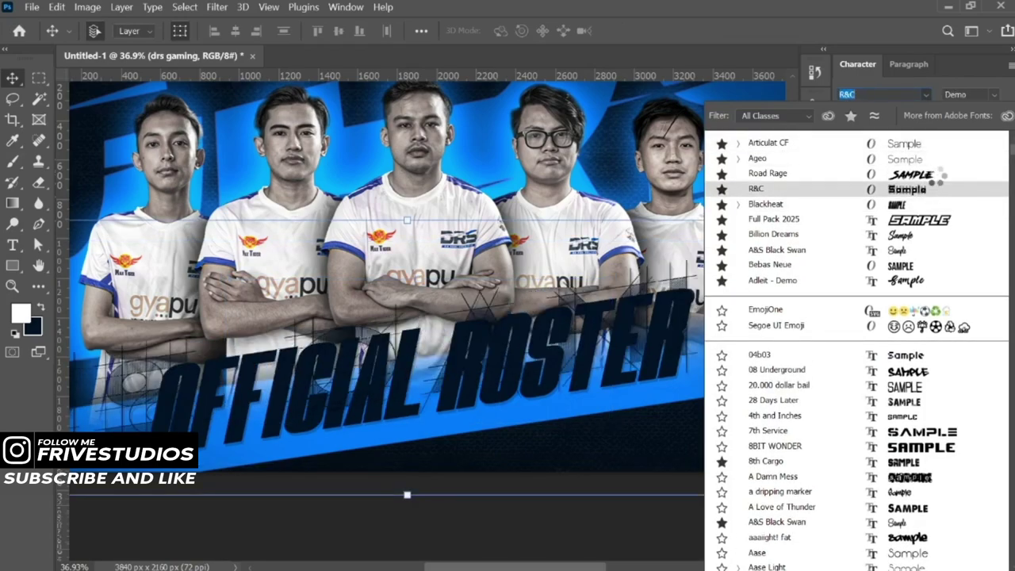
click(931, 174)
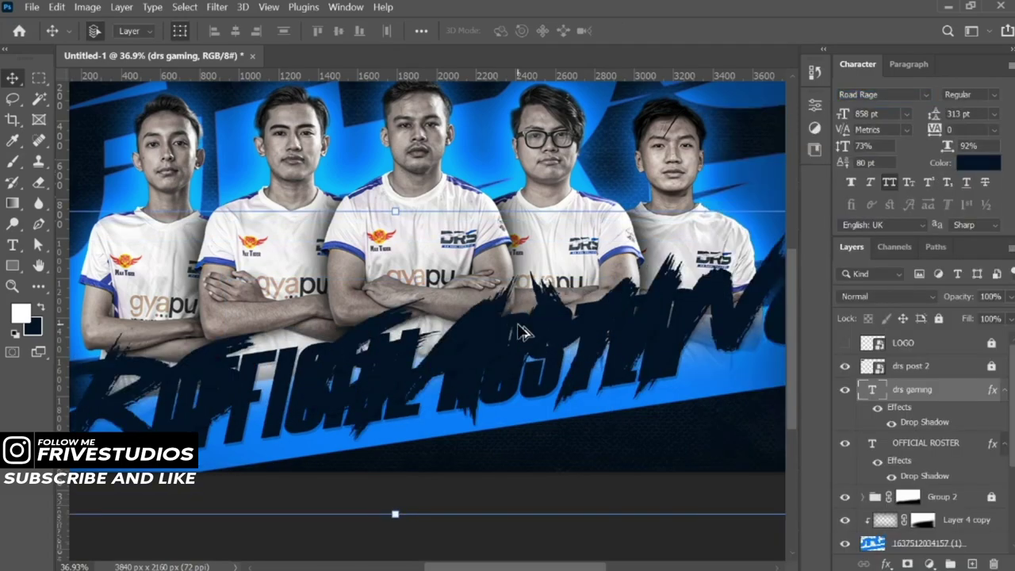
scroll(523, 332, down, 2)
scroll(541, 337, down, 1)
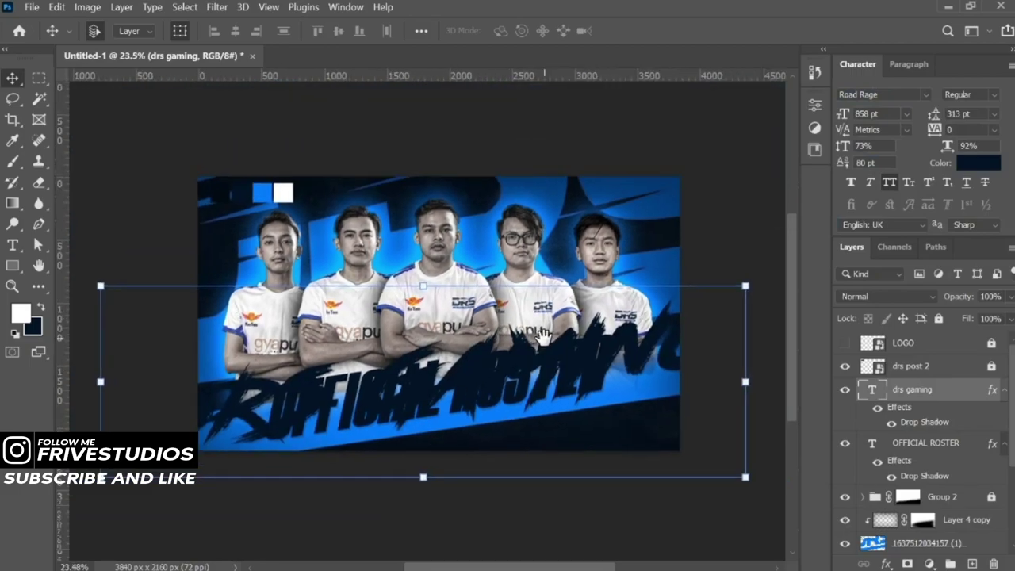
right_click(957, 401)
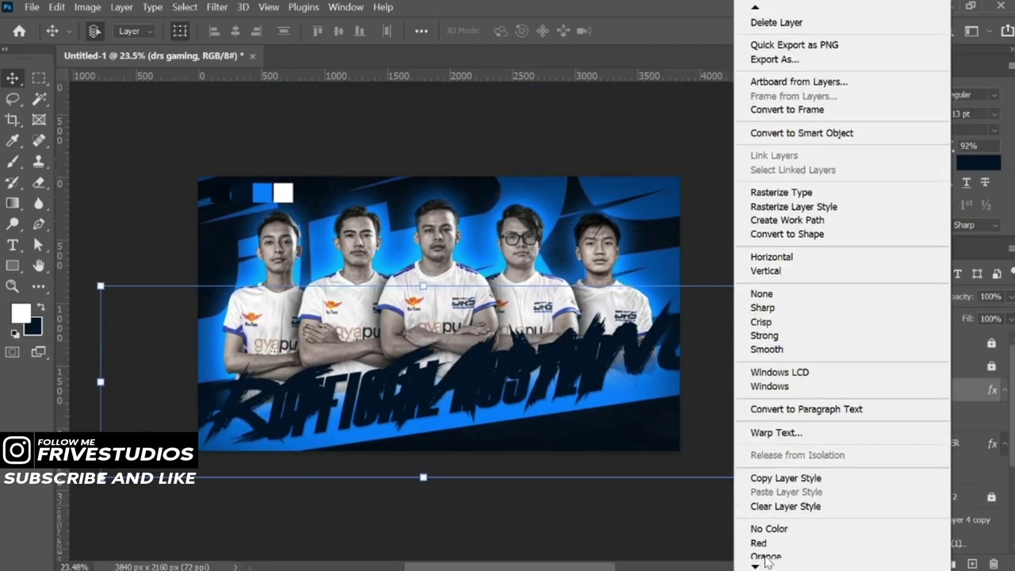
click(797, 471)
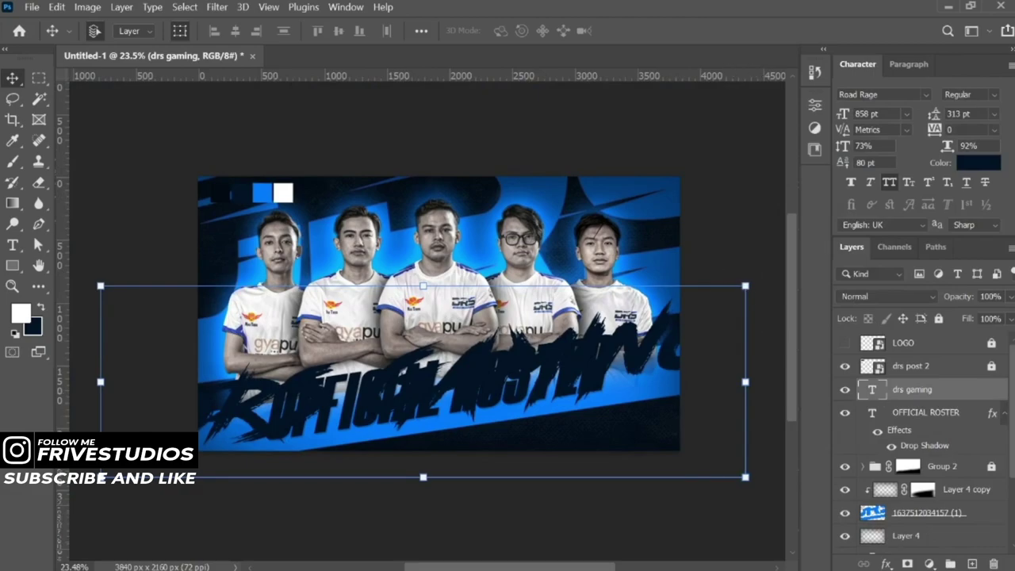
- Make DRS GAMING white (ffffff) at a font size of 381 pt
click(977, 162)
text(ffffff)
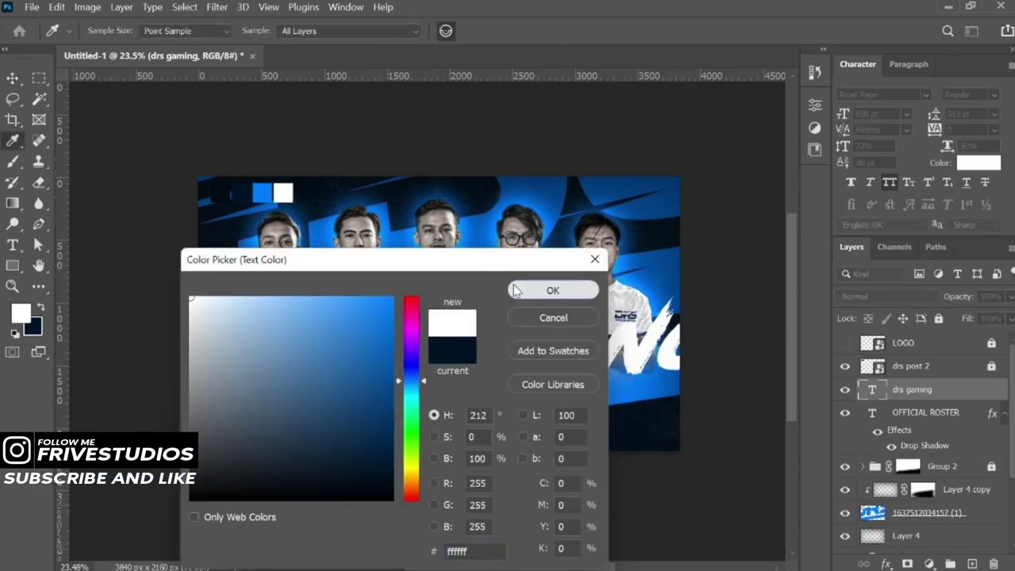
click(553, 290)
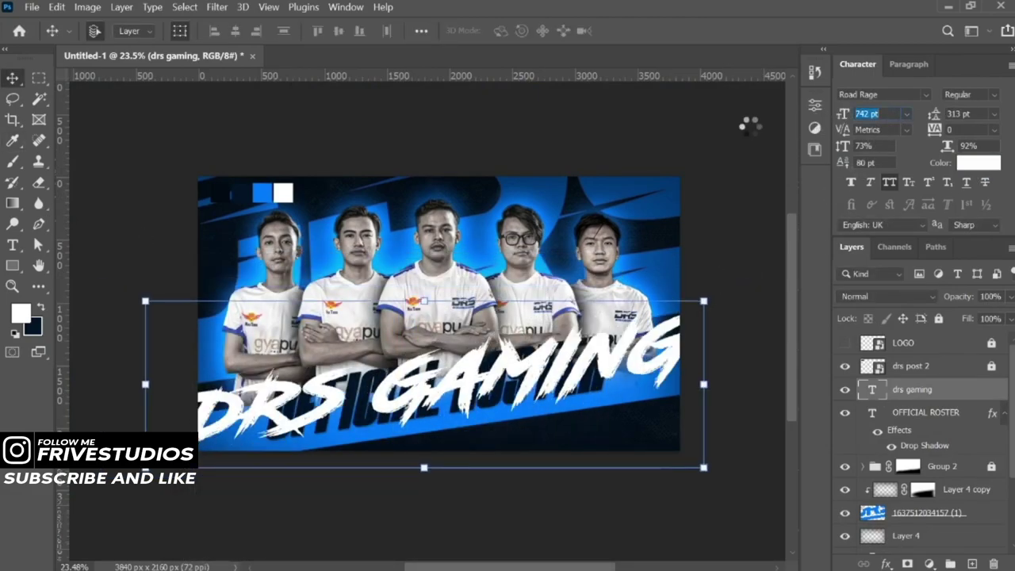
text(463)
key(Return)
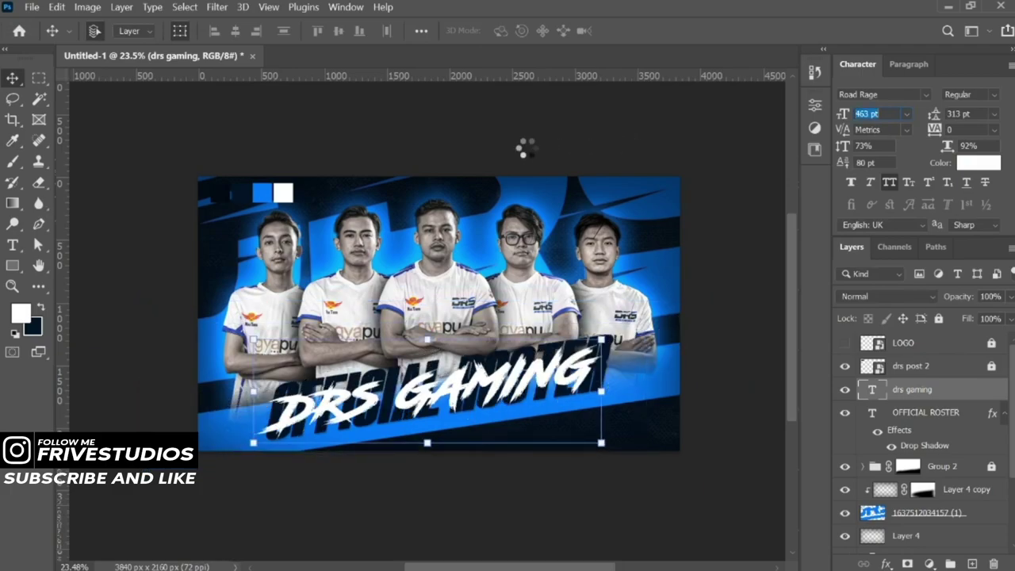
text(381)
key(Return)
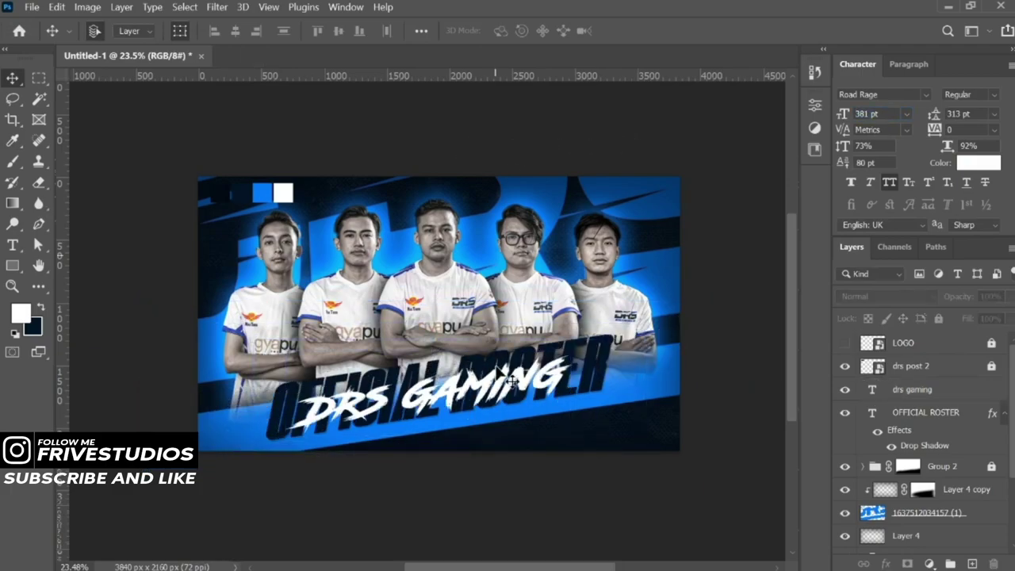
- Move DRS GAMING just below the OFFICIAL ROSTER headline and shrink it to 280 pt
scroll(511, 383, up, 3)
drag(492, 380, 512, 413)
drag(845, 119, 775, 140)
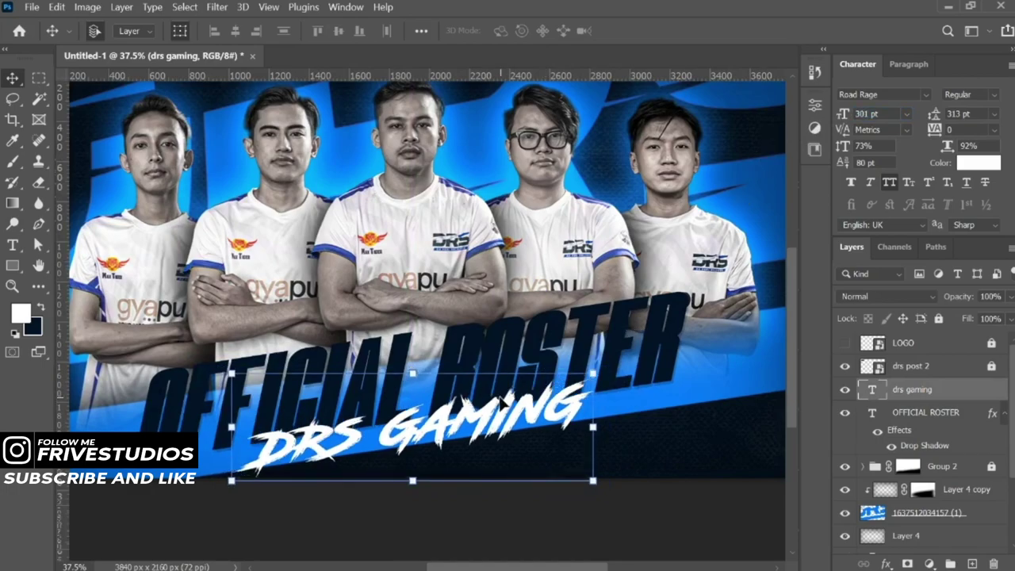
drag(501, 405, 493, 404)
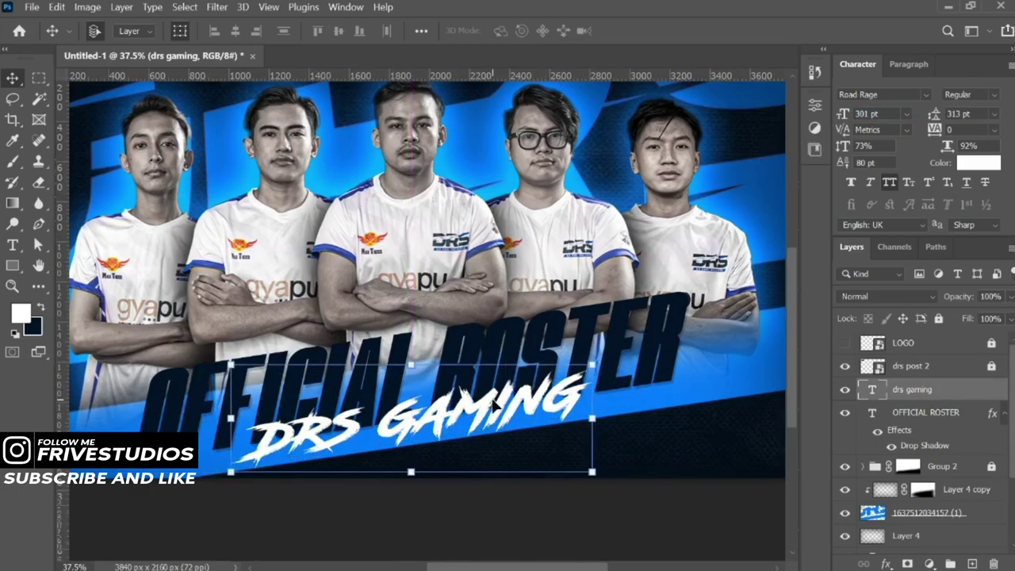
scroll(710, 301, down, 3)
drag(846, 115, 828, 117)
click(748, 193)
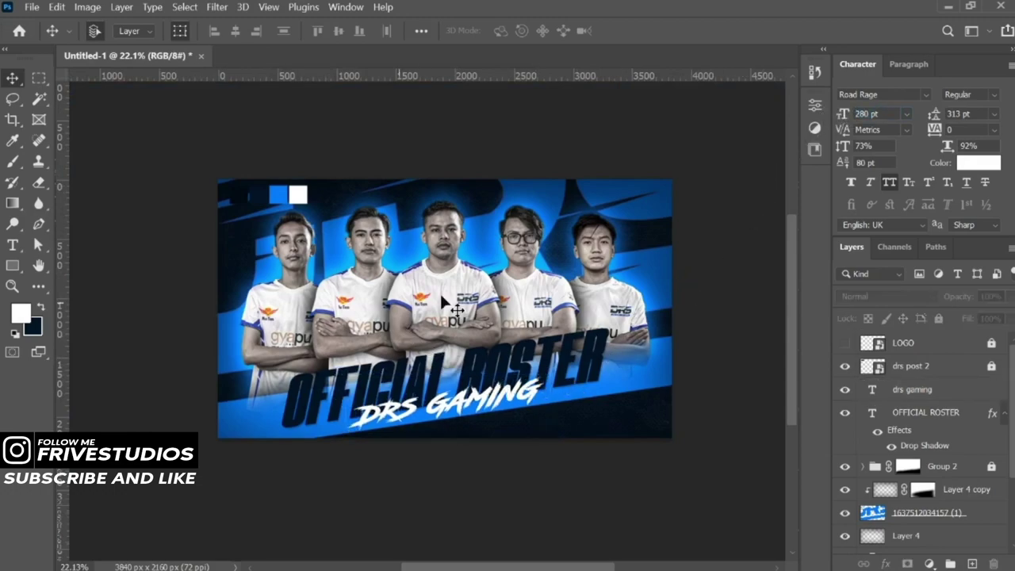
scroll(475, 401, up, 2)
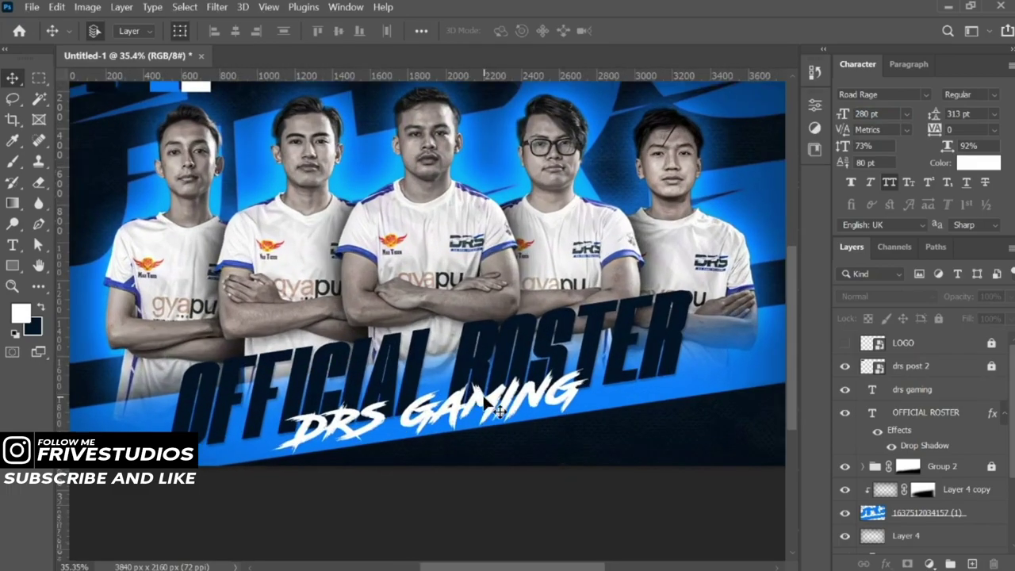
click(496, 409)
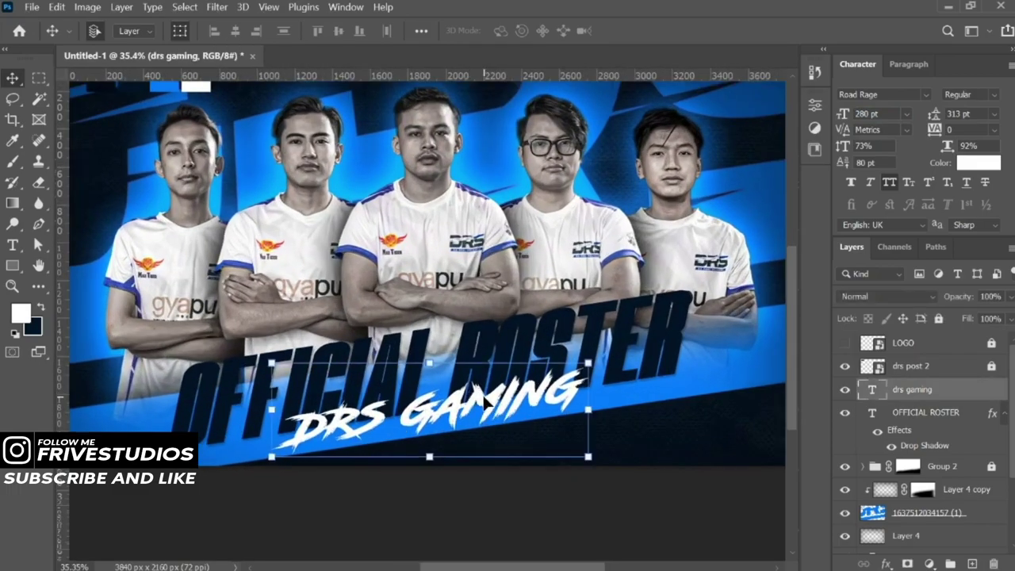
scroll(485, 403, down, 1)
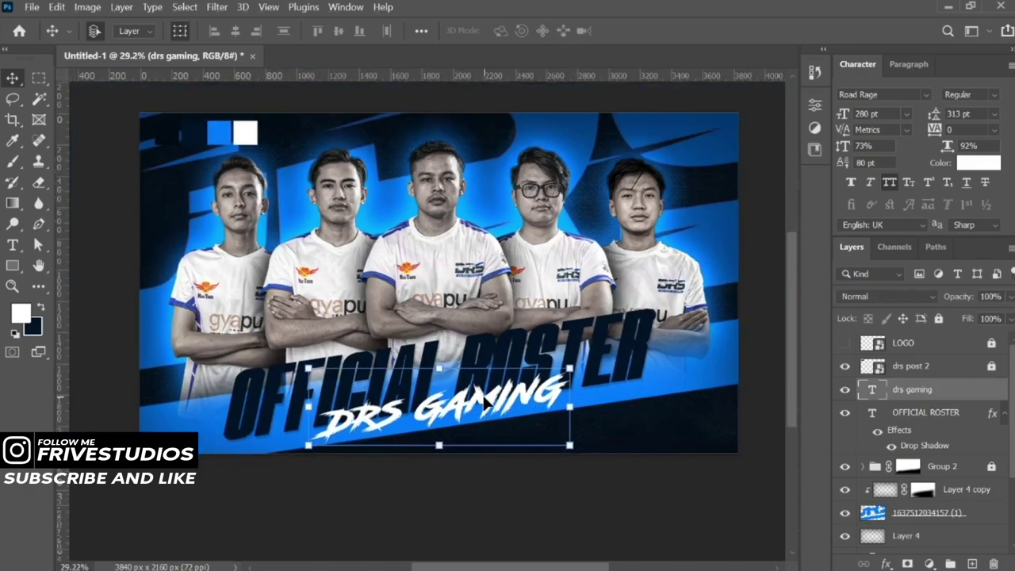
scroll(413, 441, down, 1)
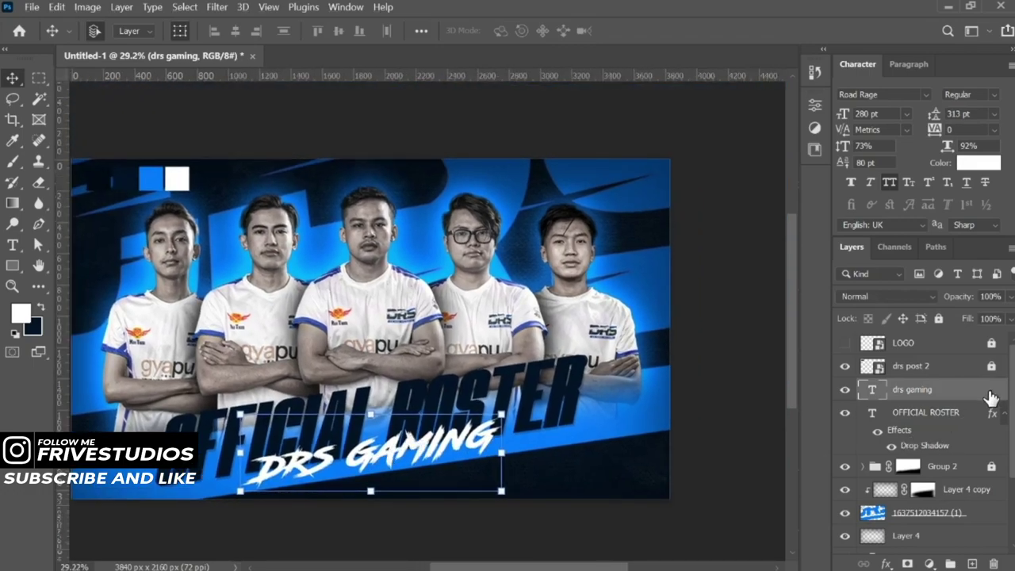
- Add a drop shadow to DRS GAMING: 64% opacity, 22 px distance, 45 px size
double_click(920, 389)
drag(428, 181, 630, 38)
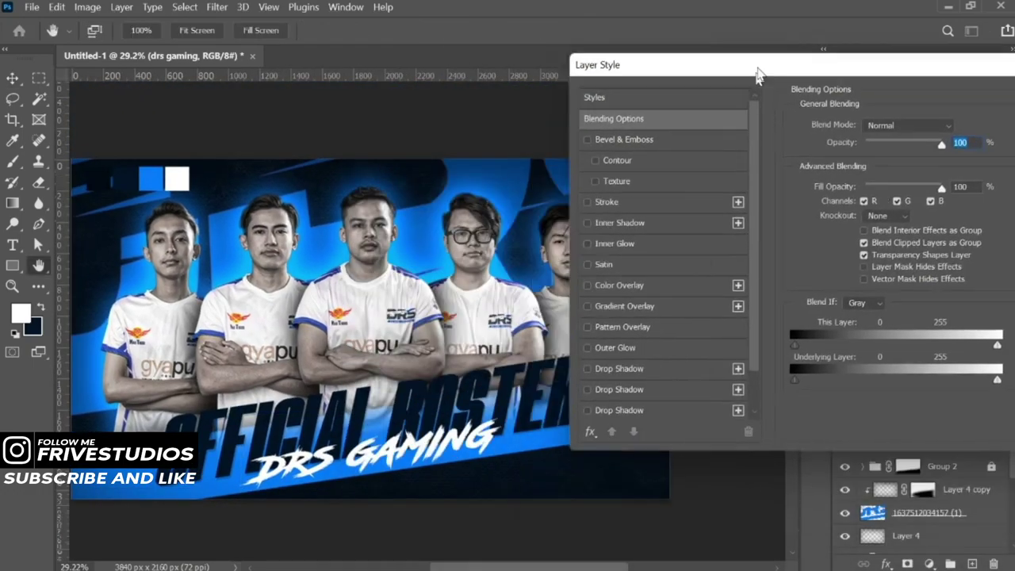
click(652, 342)
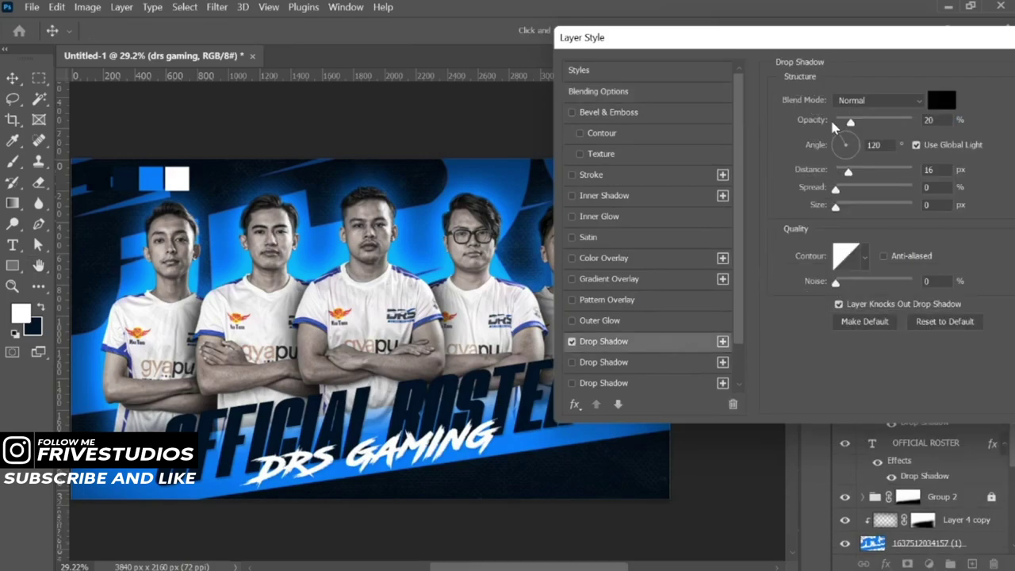
drag(820, 127, 909, 121)
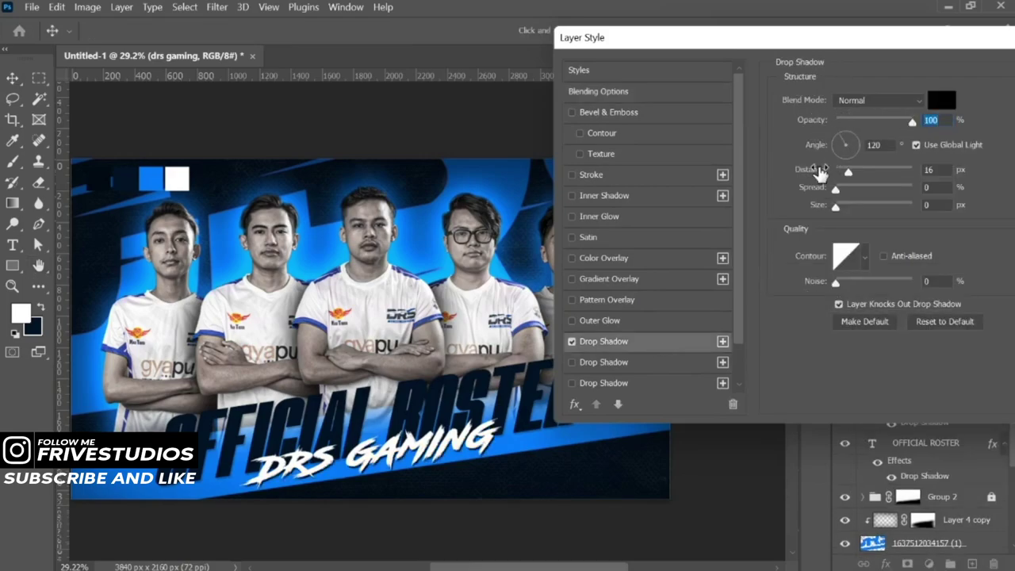
drag(821, 213, 856, 219)
drag(827, 176, 833, 176)
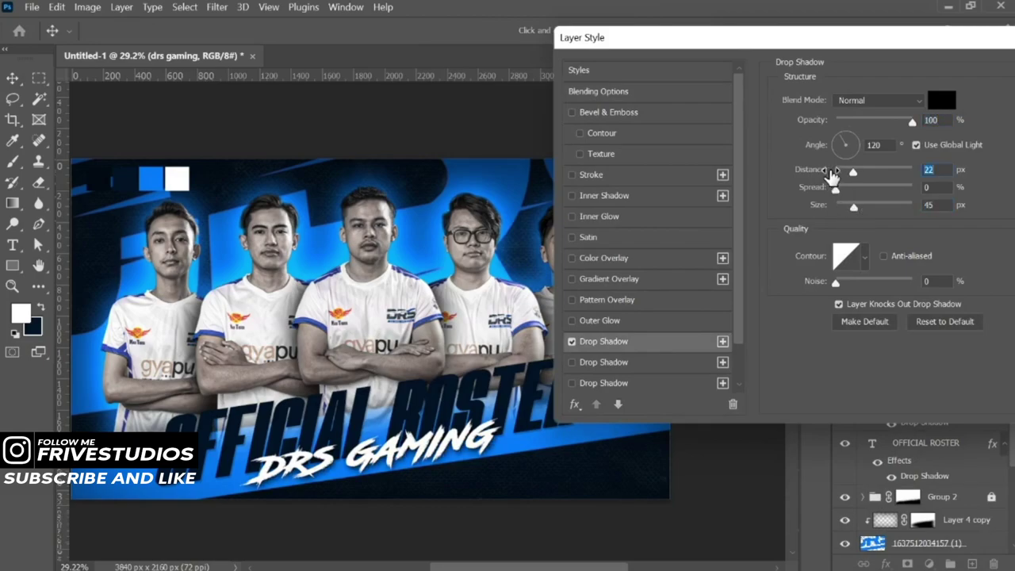
drag(827, 128, 797, 142)
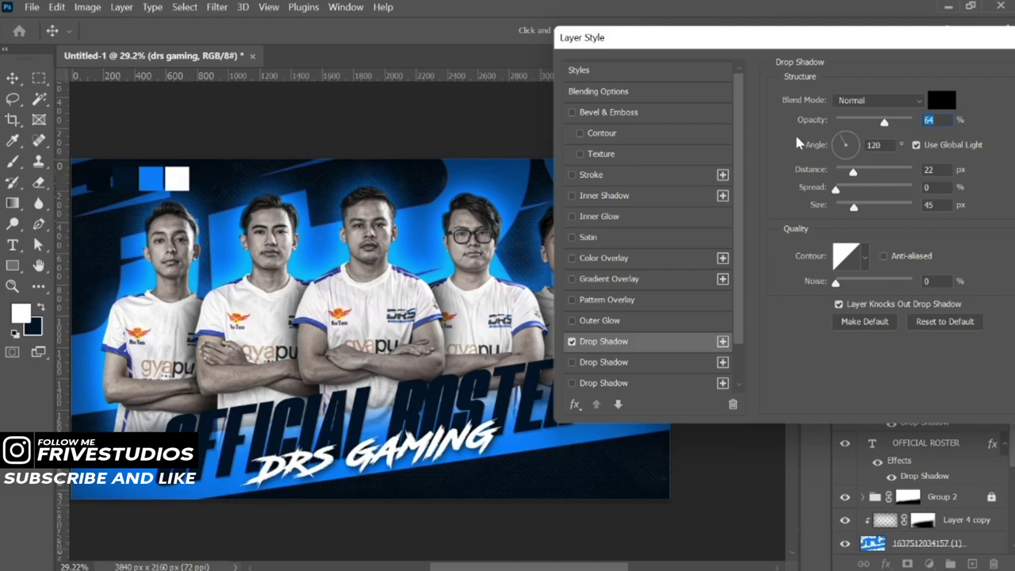
key(Return)
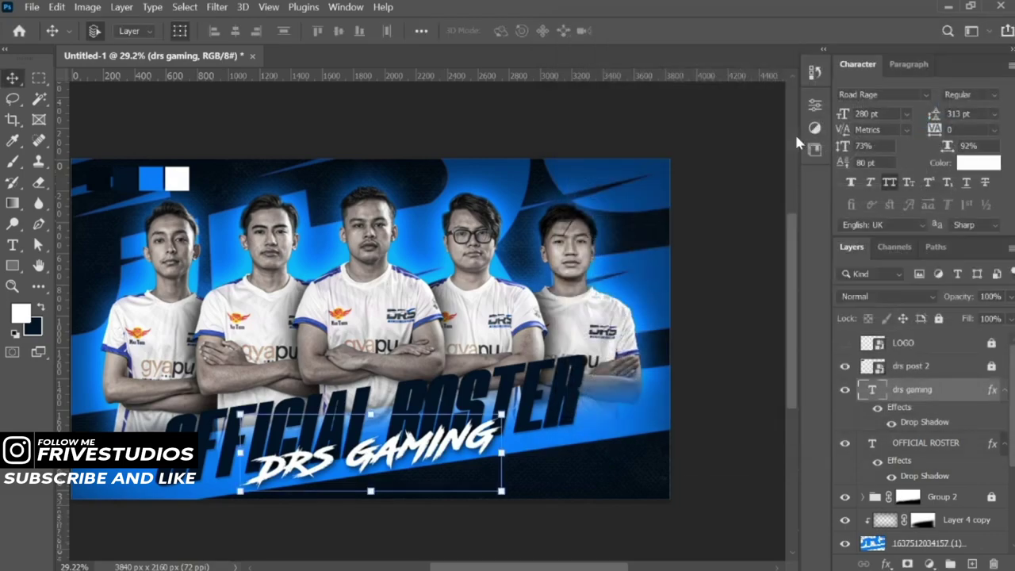
- Deselect DRS GAMING, make the LOGO layer visible, and select LOGO
click(753, 316)
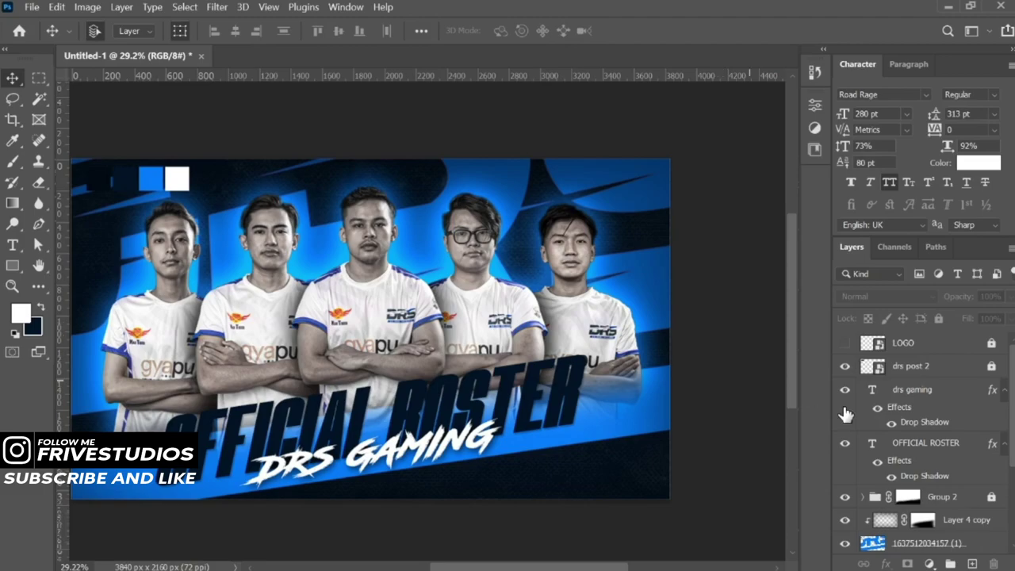
click(844, 343)
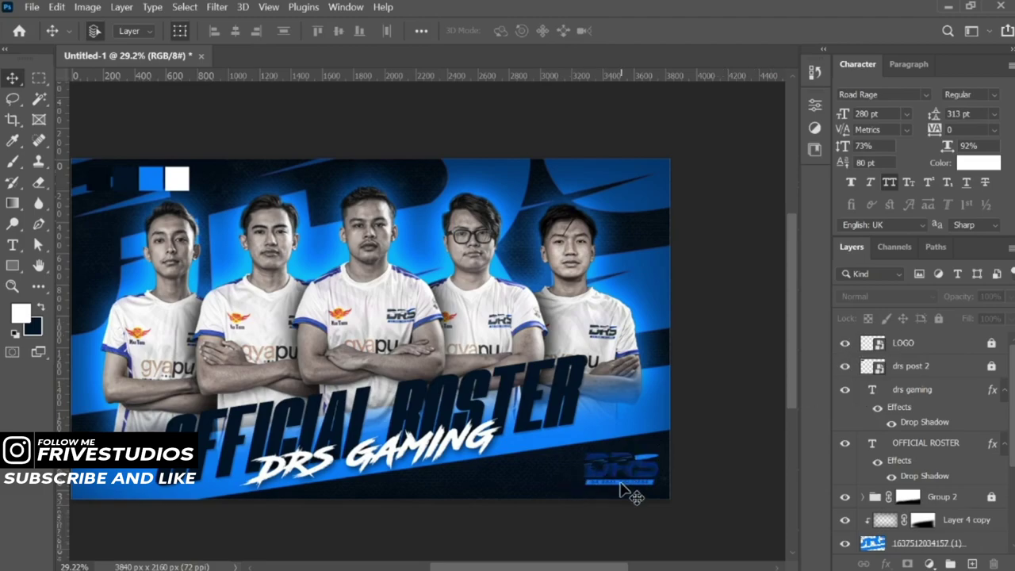
scroll(523, 474, down, 2)
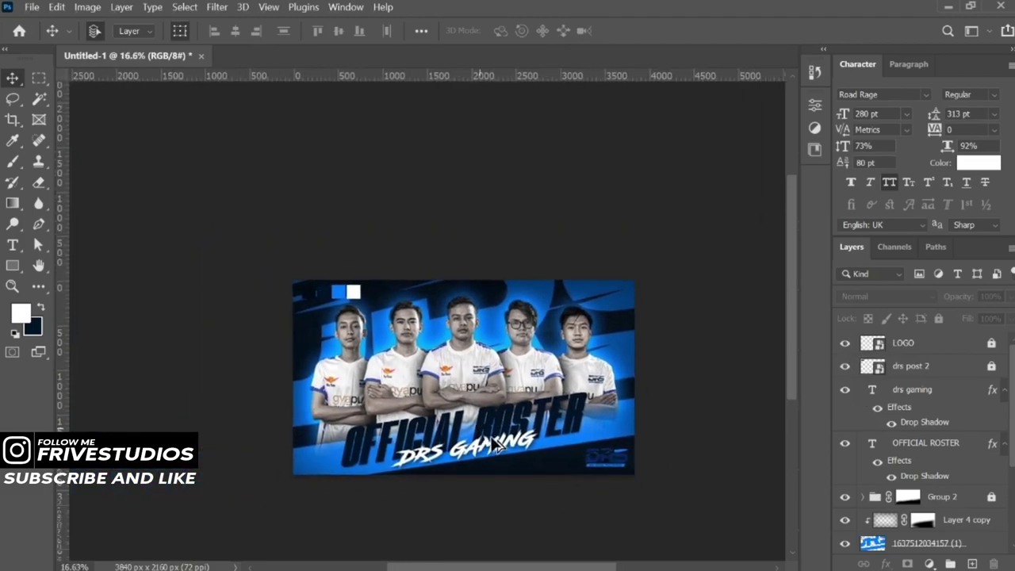
scroll(491, 436, up, 1)
scroll(603, 480, up, 1)
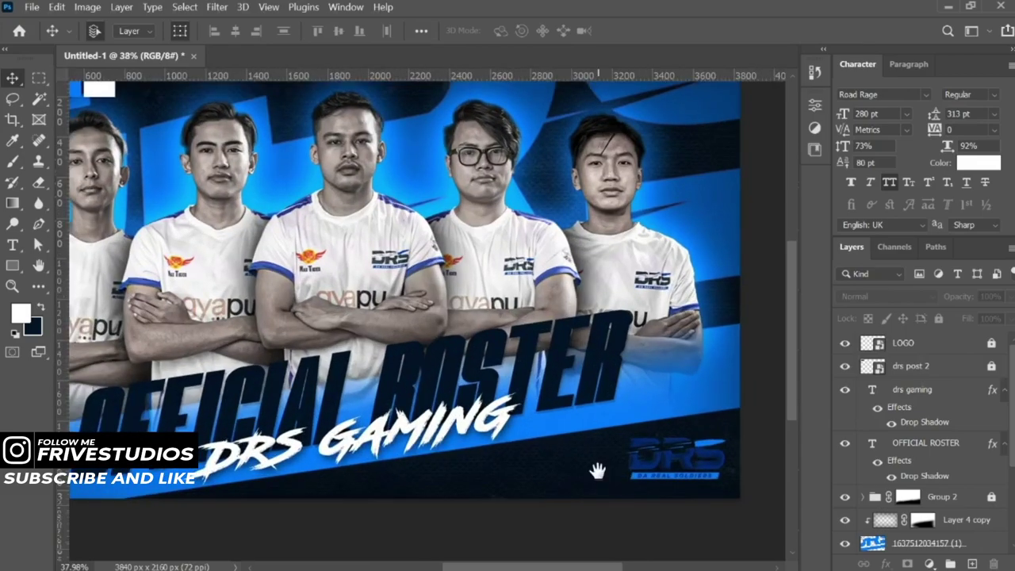
scroll(595, 469, up, 1)
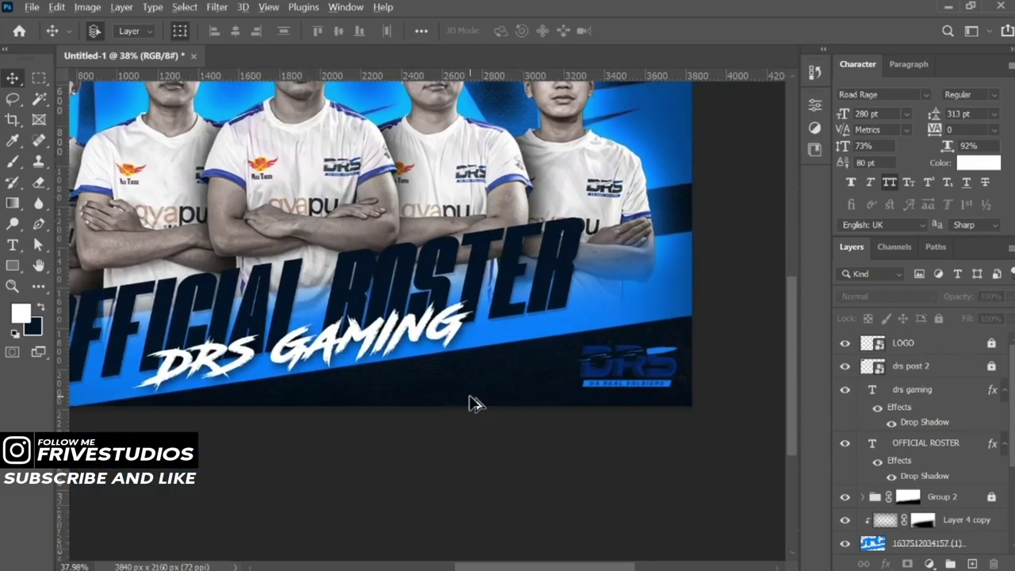
scroll(471, 404, up, 1)
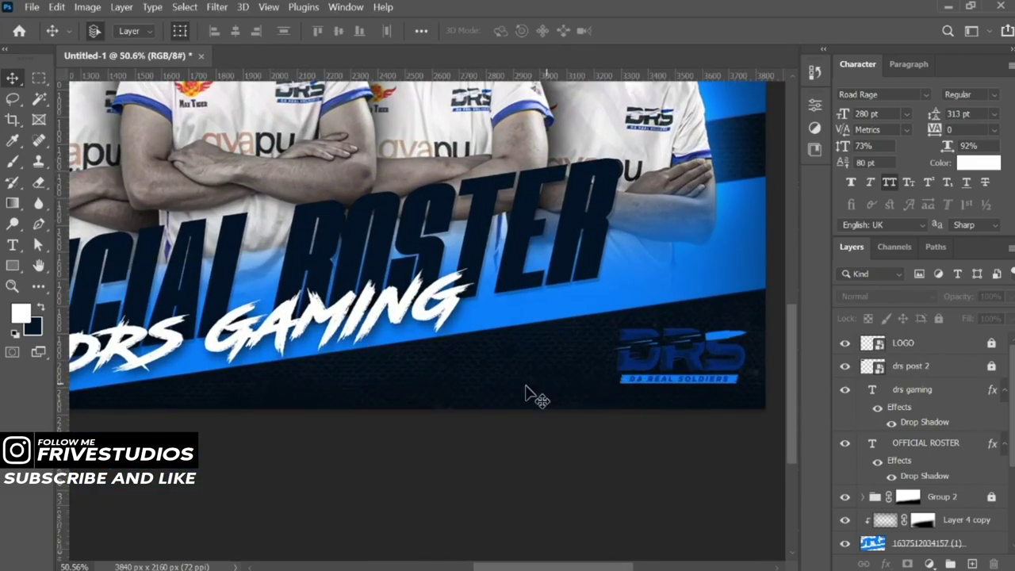
scroll(527, 394, down, 1)
scroll(526, 396, down, 1)
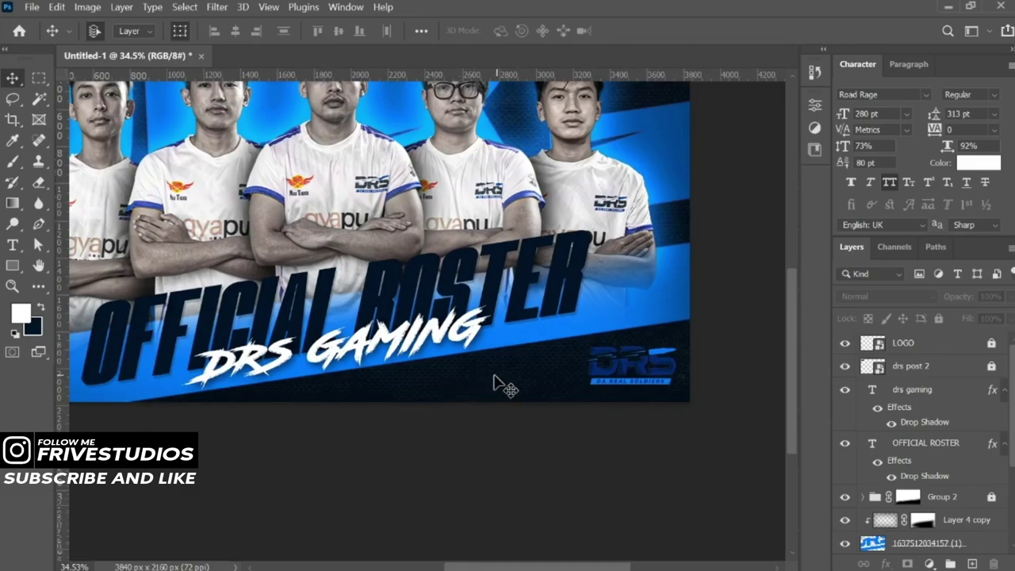
scroll(502, 385, down, 1)
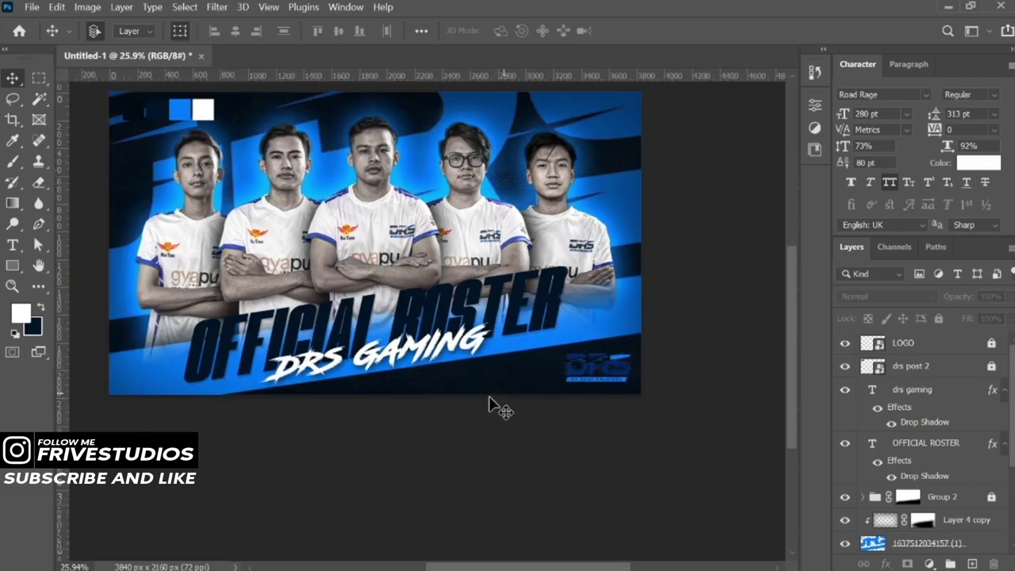
mouse_move(344, 267)
mouse_down()
mouse_move(434, 369)
mouse_move(348, 355)
mouse_up()
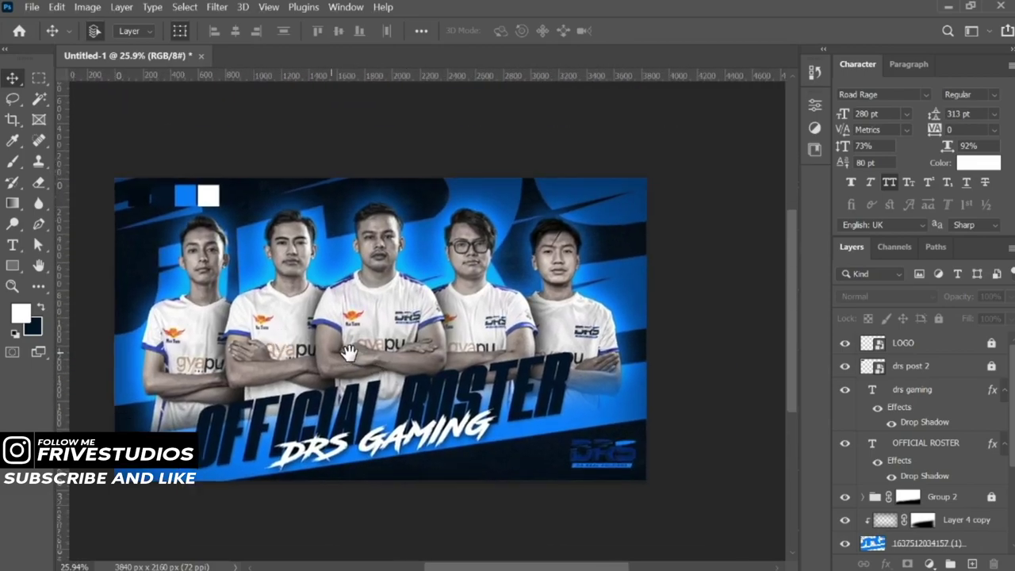
click(938, 346)
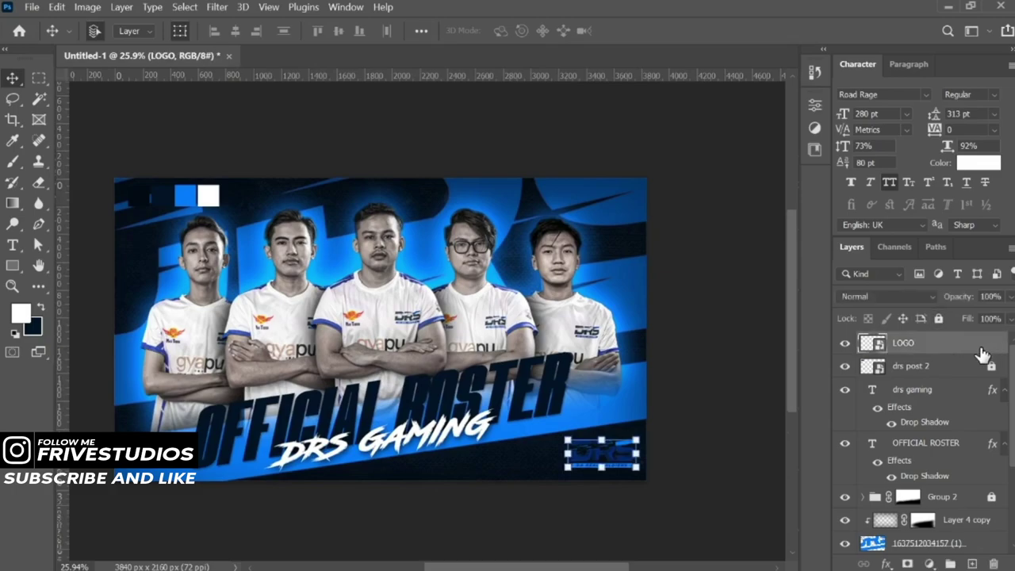
- Add a blue Color Overlay to the LOGO layer
double_click(982, 355)
drag(427, 57, 472, 79)
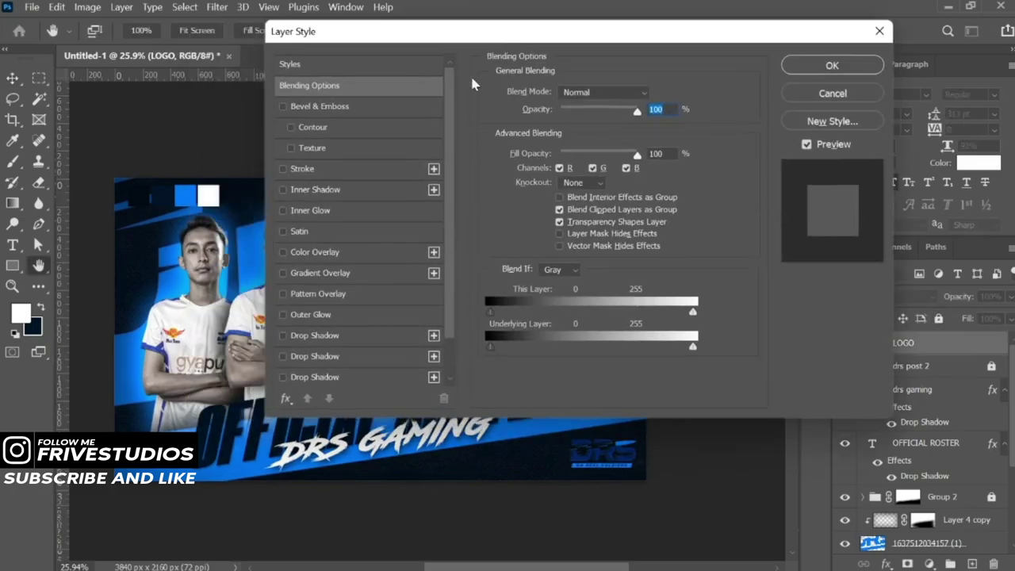
click(358, 252)
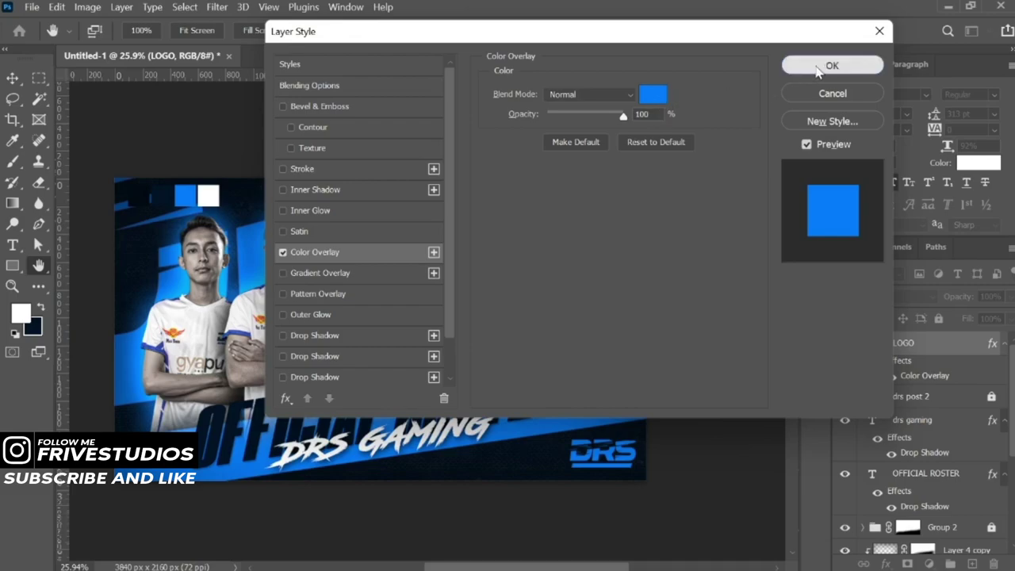
click(831, 65)
scroll(688, 410, up, 3)
drag(688, 409, 616, 277)
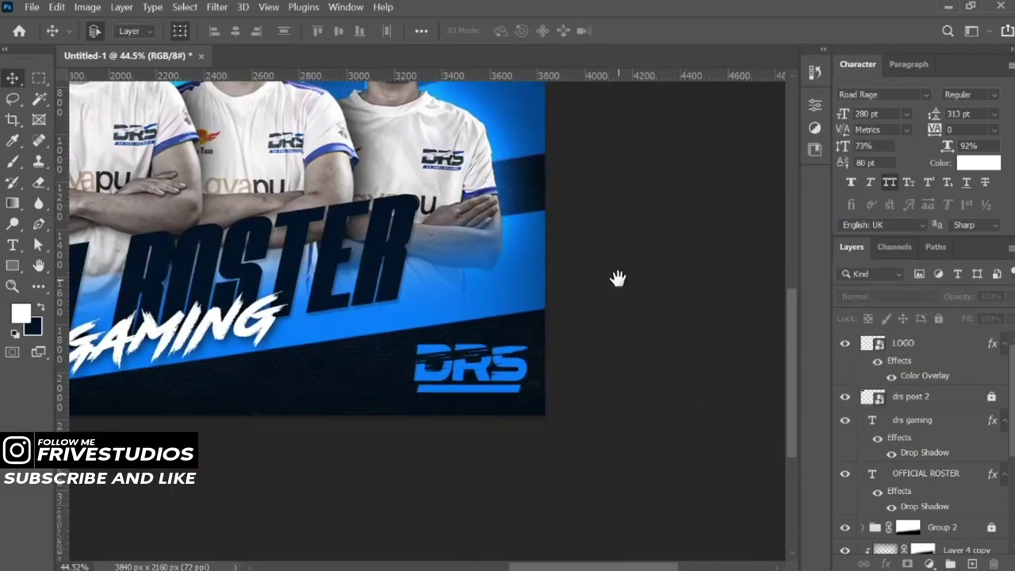
scroll(491, 371, up, 3)
scroll(494, 369, up, 2)
drag(468, 352, 523, 340)
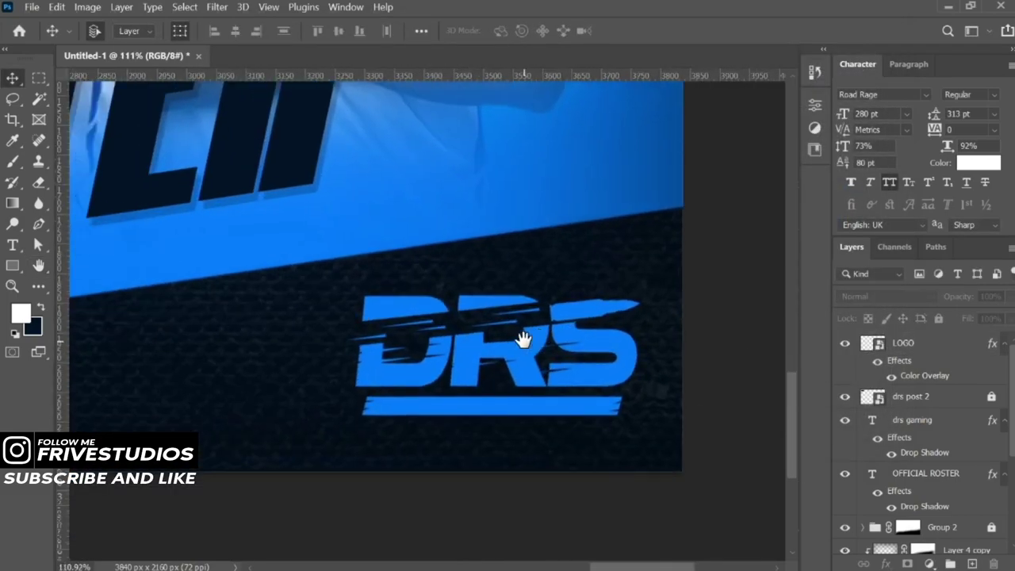
- Clear the logo's layer style and clip a new Layer 5 onto LOGO
click(920, 349)
right_click(920, 350)
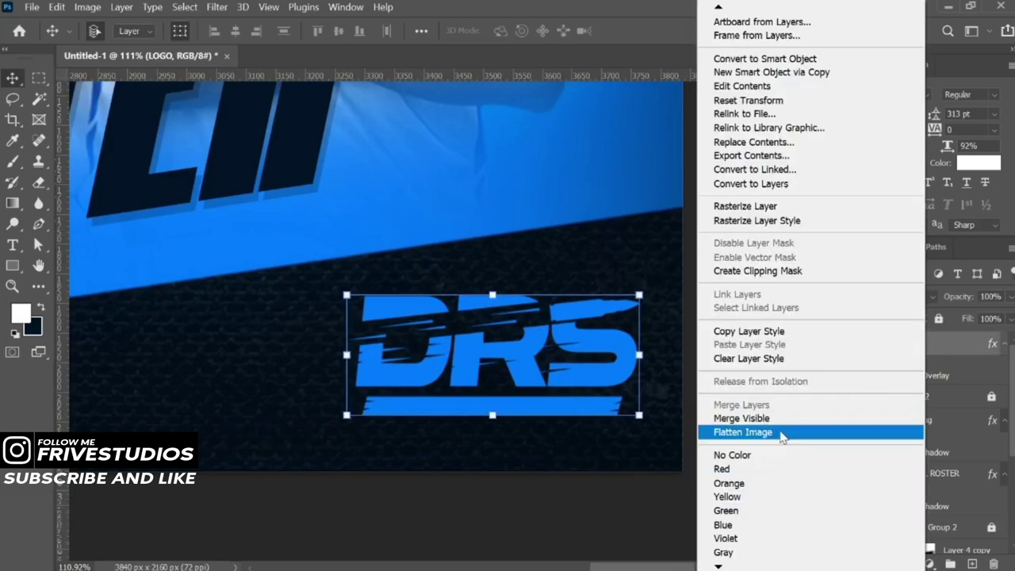
click(773, 360)
click(978, 564)
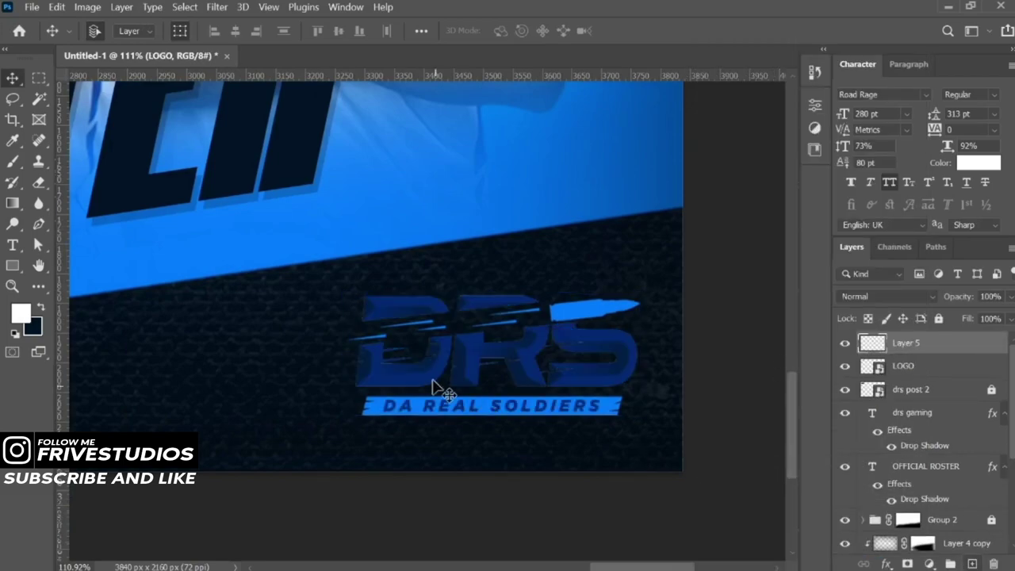
alt+click(952, 355)
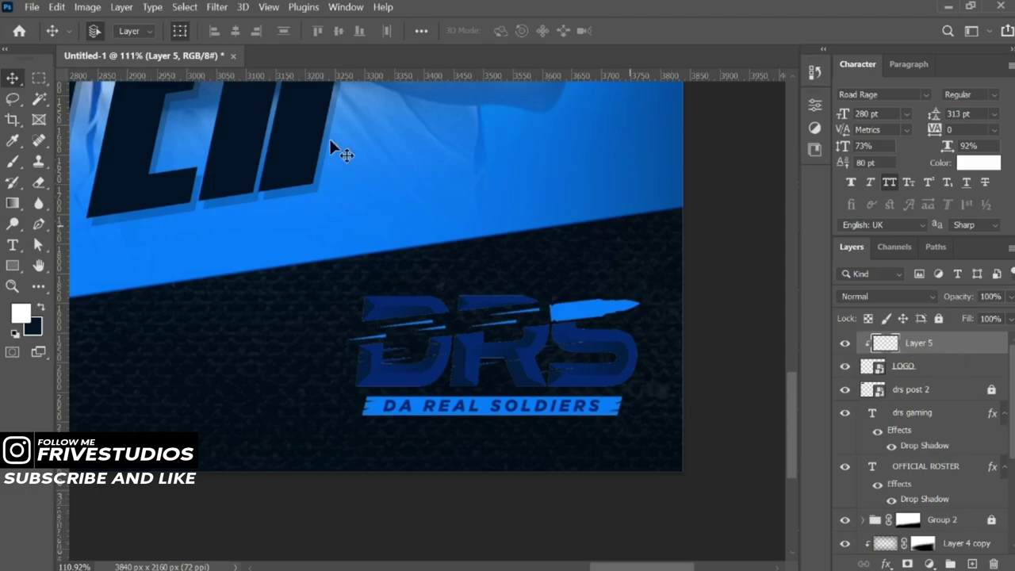
- Marquee-select around the DRS logo and sample the top-left blue square as the foreground colour
key(m)
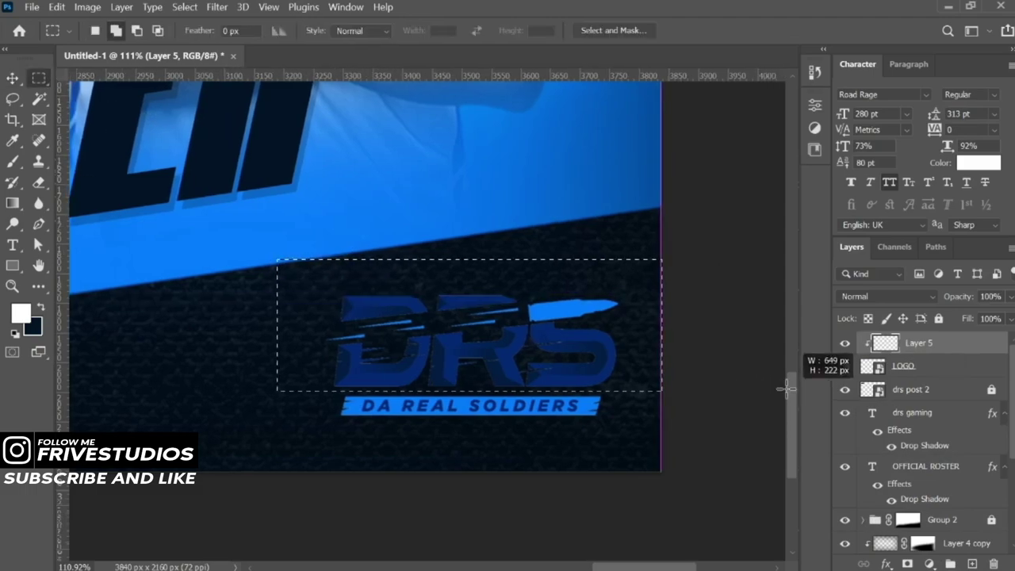
drag(296, 260, 736, 394)
scroll(581, 270, down, 3)
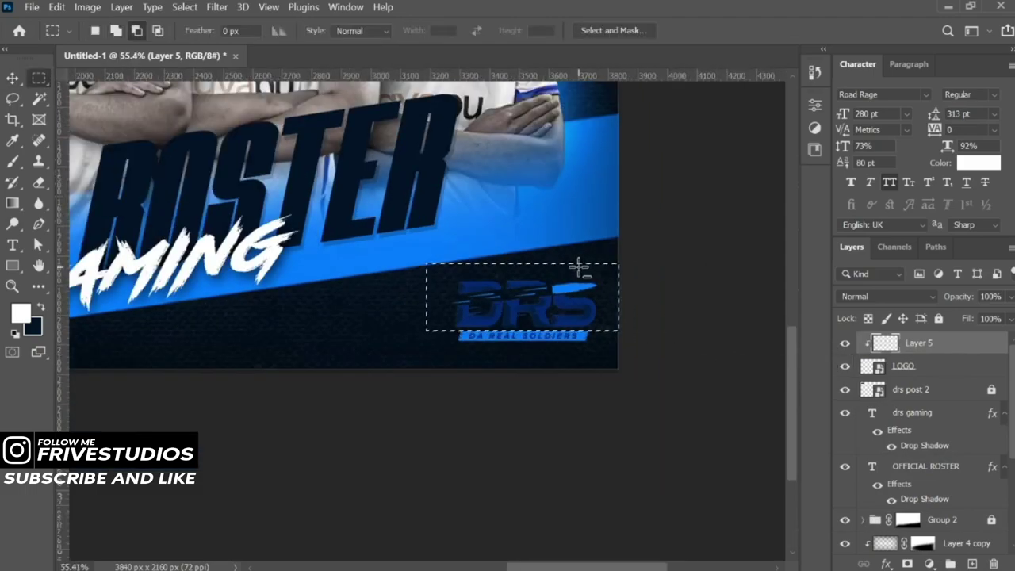
scroll(575, 267, down, 2)
scroll(559, 264, down, 2)
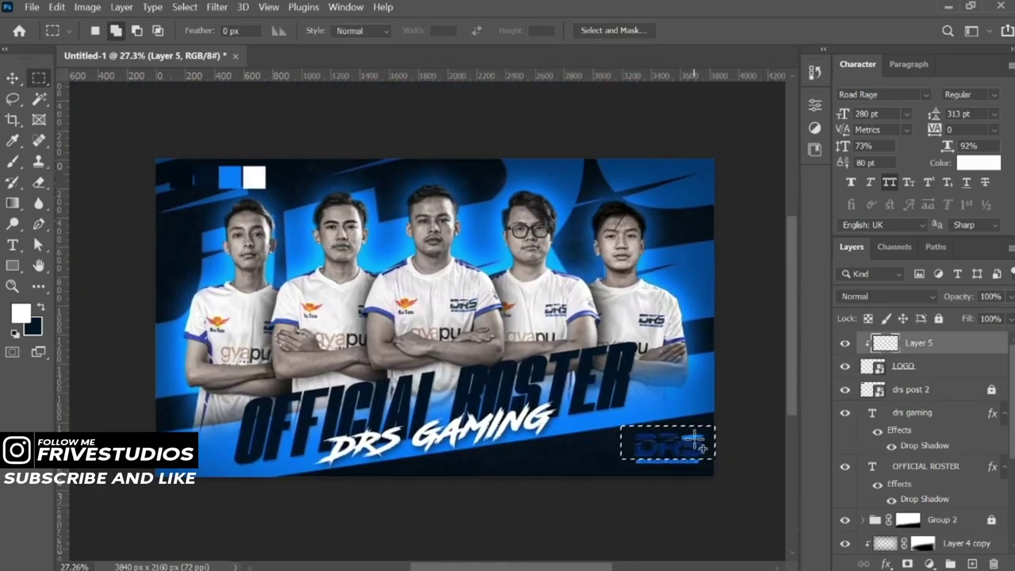
click(24, 313)
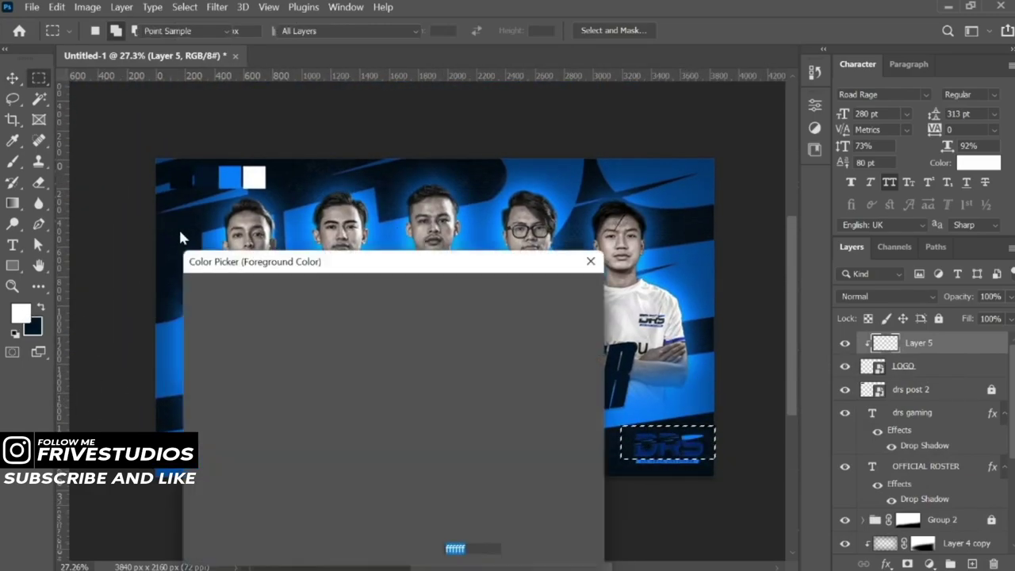
click(229, 177)
click(565, 299)
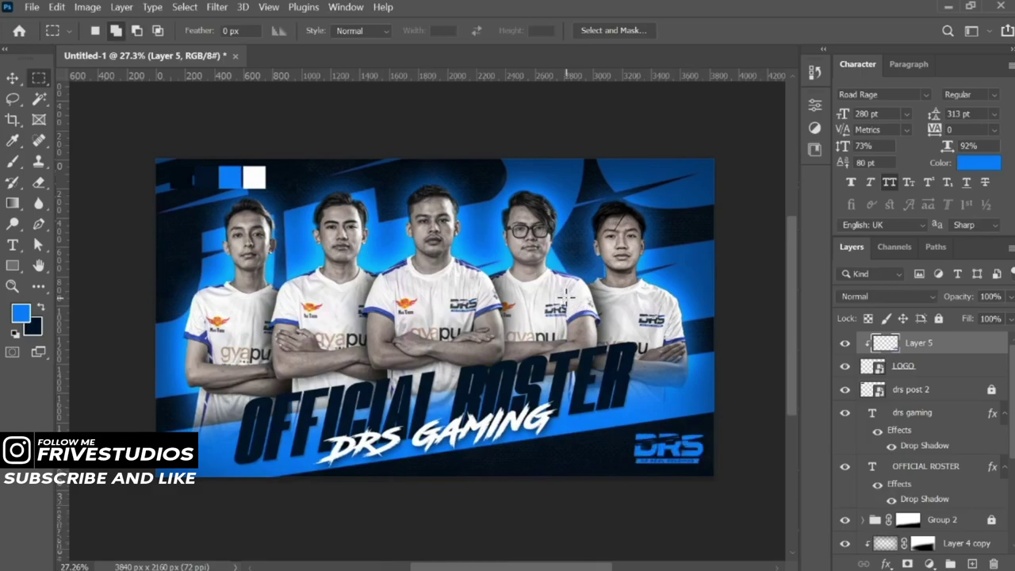
- Apply Hue/Saturation to the LOGO layer with Saturation -100 and Lightness -28
key(v)
scroll(726, 389, up, 2)
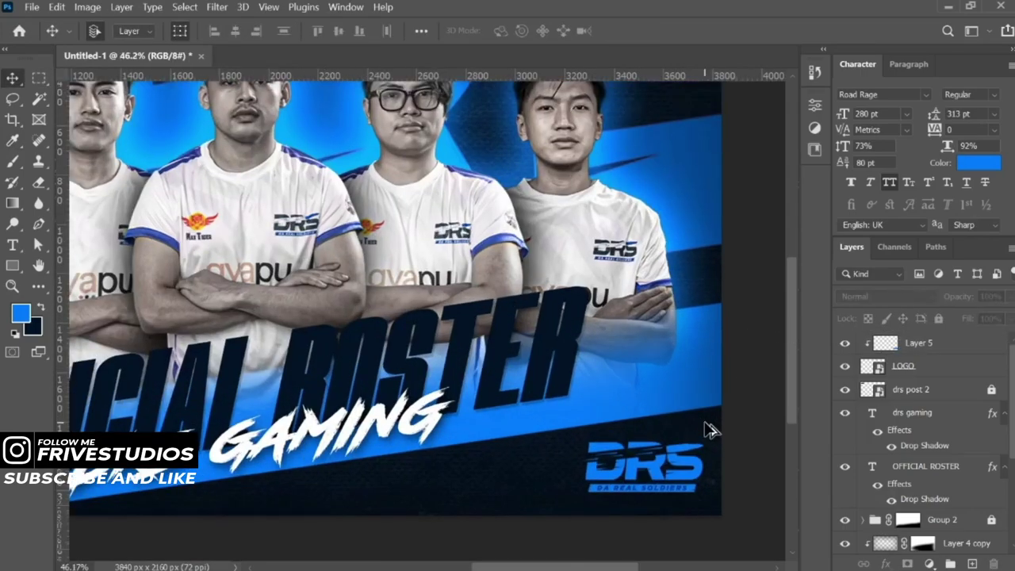
scroll(709, 426, up, 2)
drag(710, 431, 600, 317)
scroll(555, 425, up, 3)
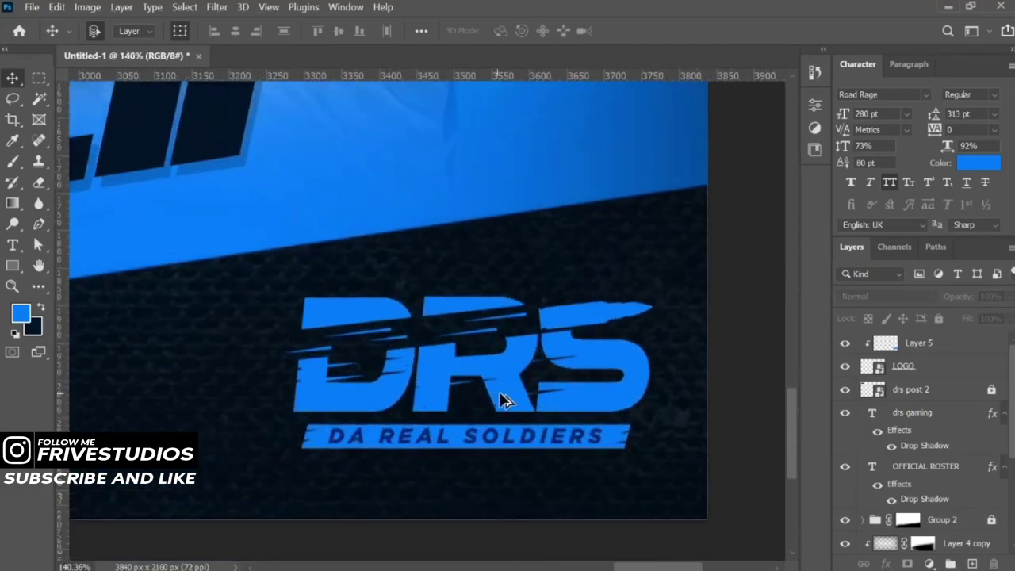
click(972, 377)
drag(611, 362, 487, 356)
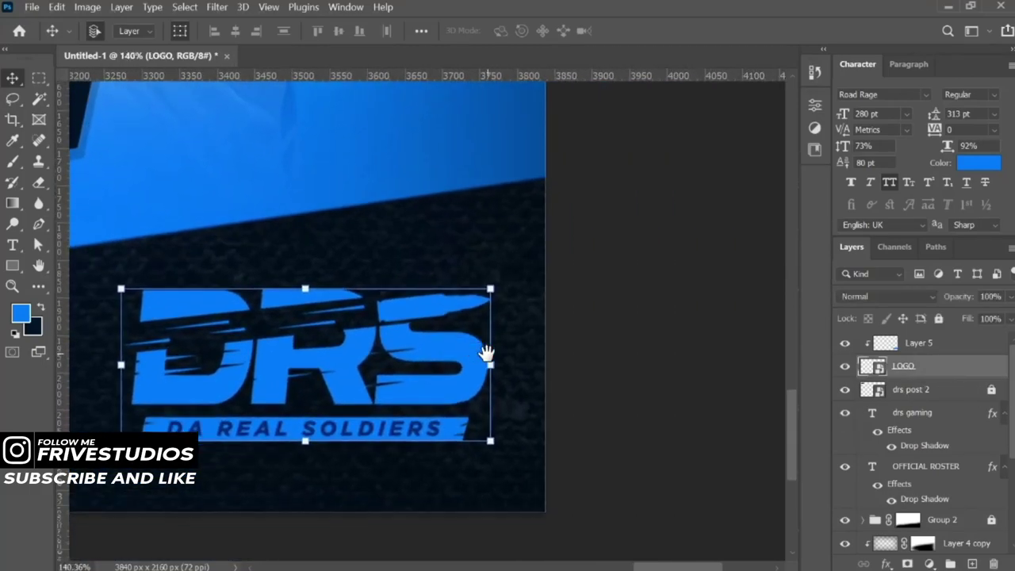
key(ctrl+u)
drag(492, 86, 765, 93)
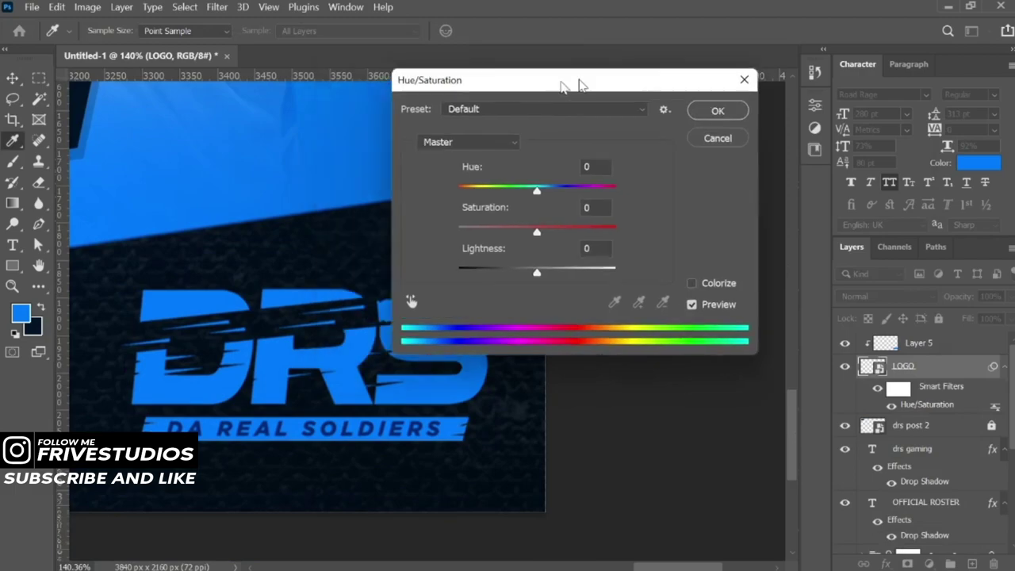
drag(739, 248, 559, 248)
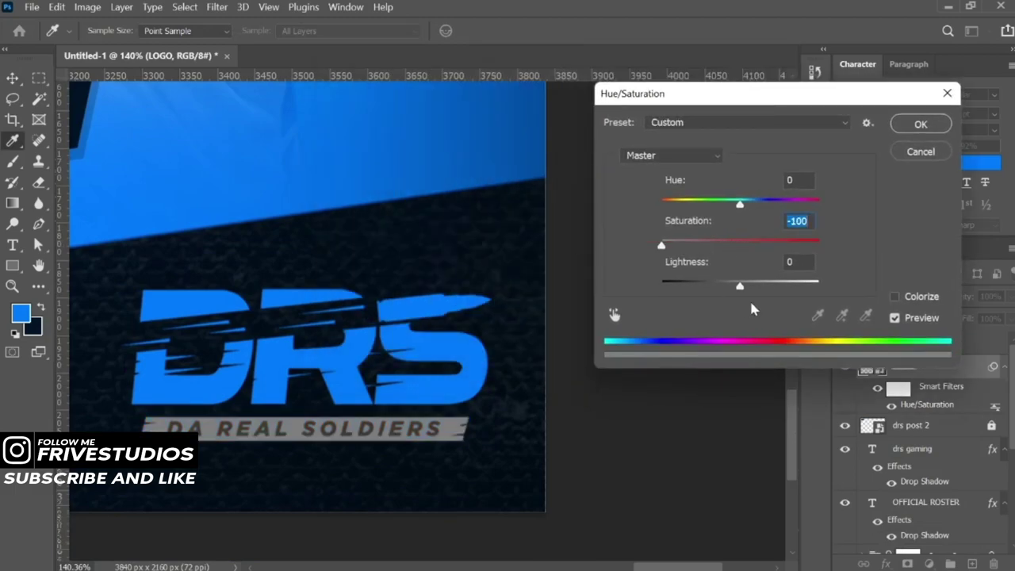
drag(741, 287, 785, 286)
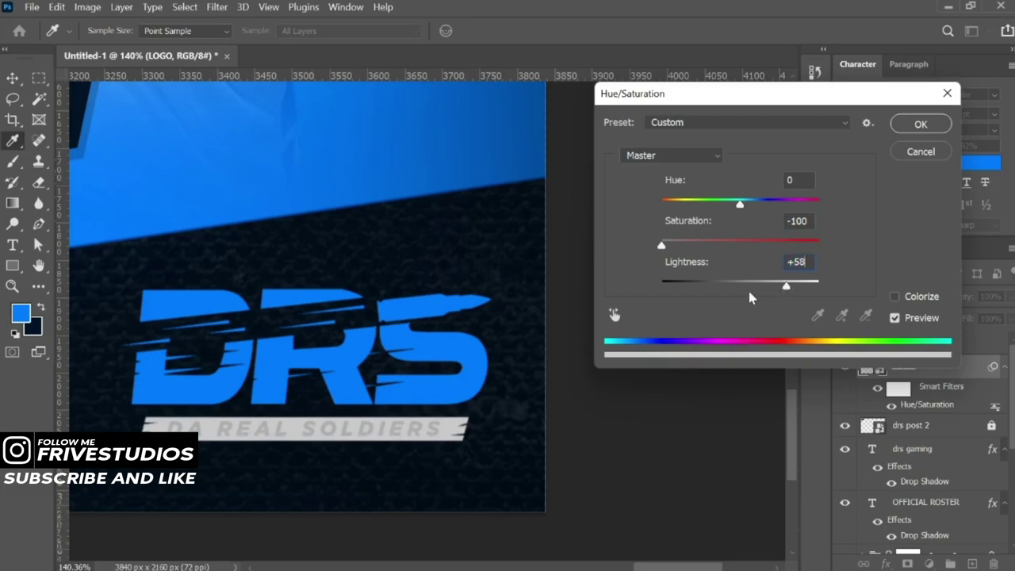
mouse_move(750, 292)
mouse_down()
mouse_move(726, 292)
mouse_move(719, 307)
mouse_up()
click(906, 154)
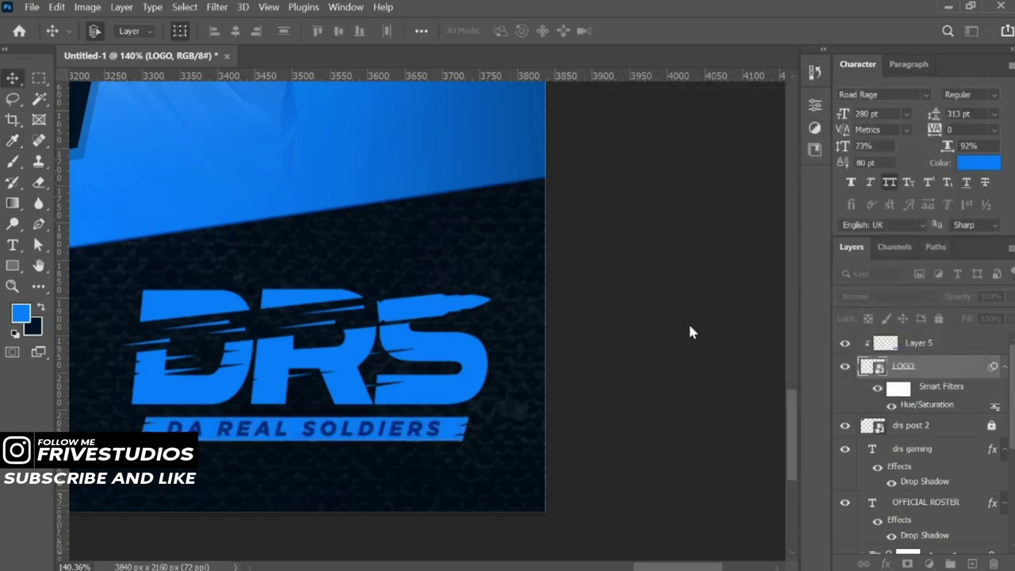
- Merge Layer 5 and the LOGO layer into a single layer
key(v)
scroll(688, 333, down, 5)
scroll(687, 333, down, 2)
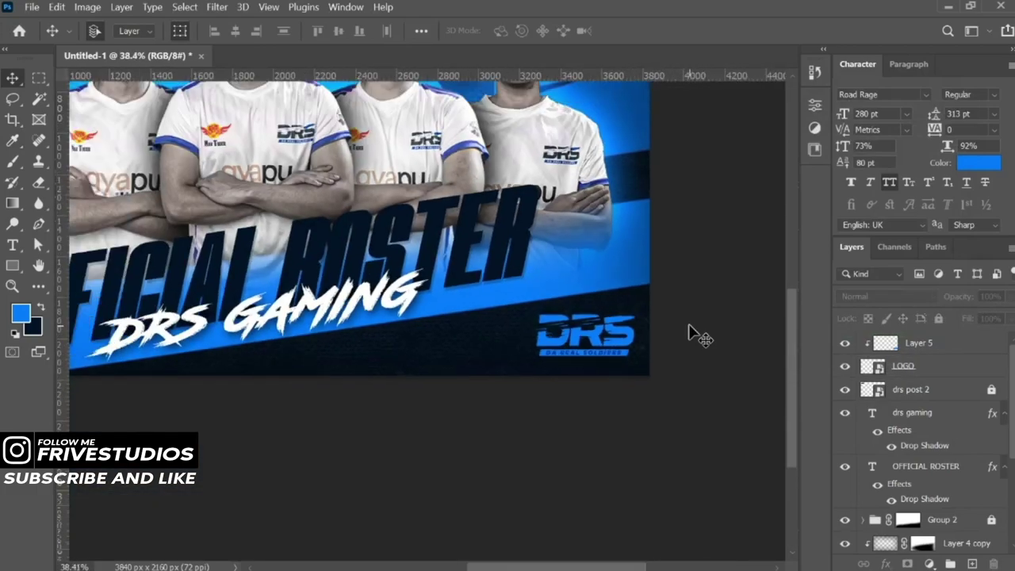
scroll(689, 335, down, 3)
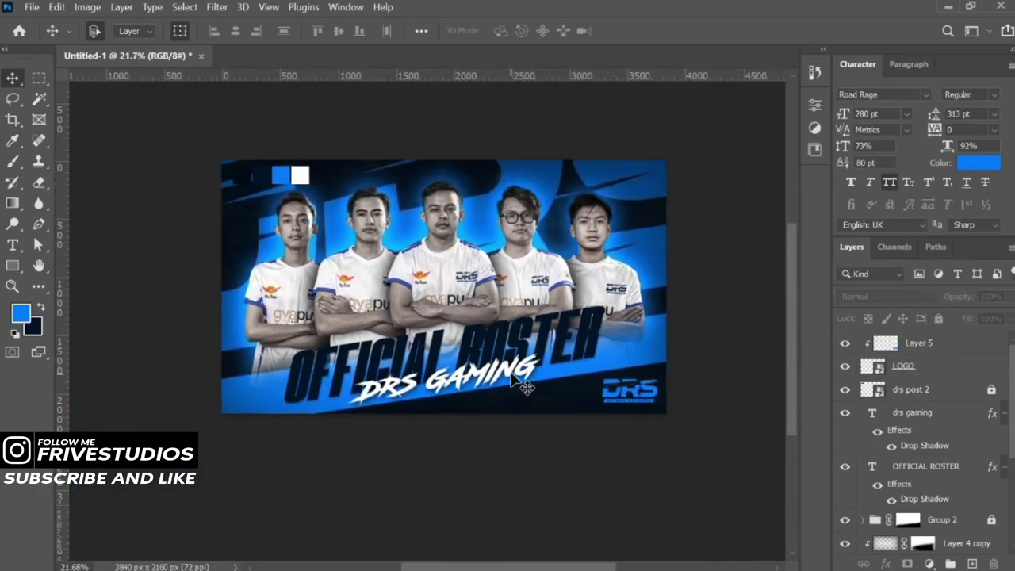
click(928, 352)
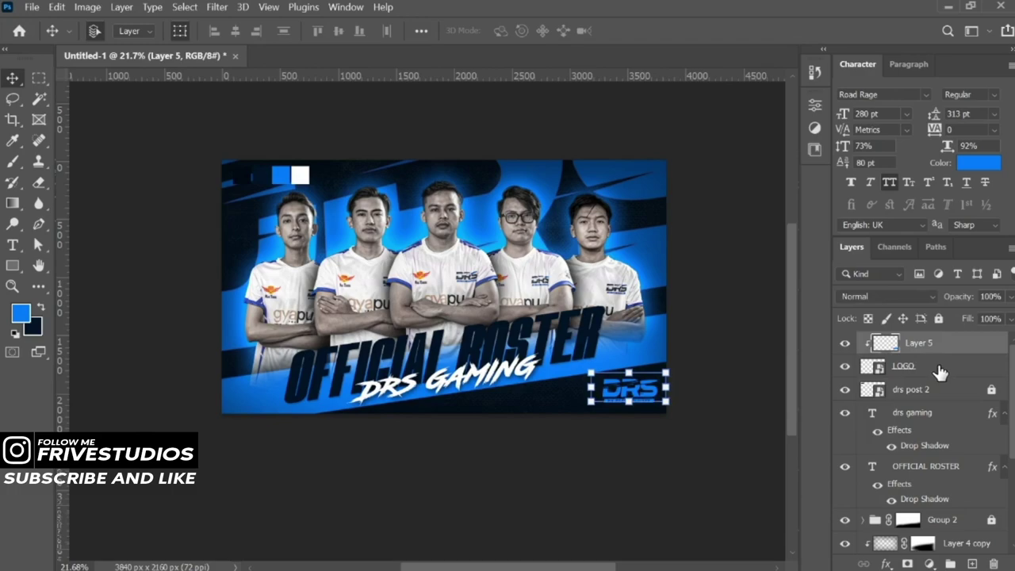
shift+click(938, 370)
key(ctrl+e)
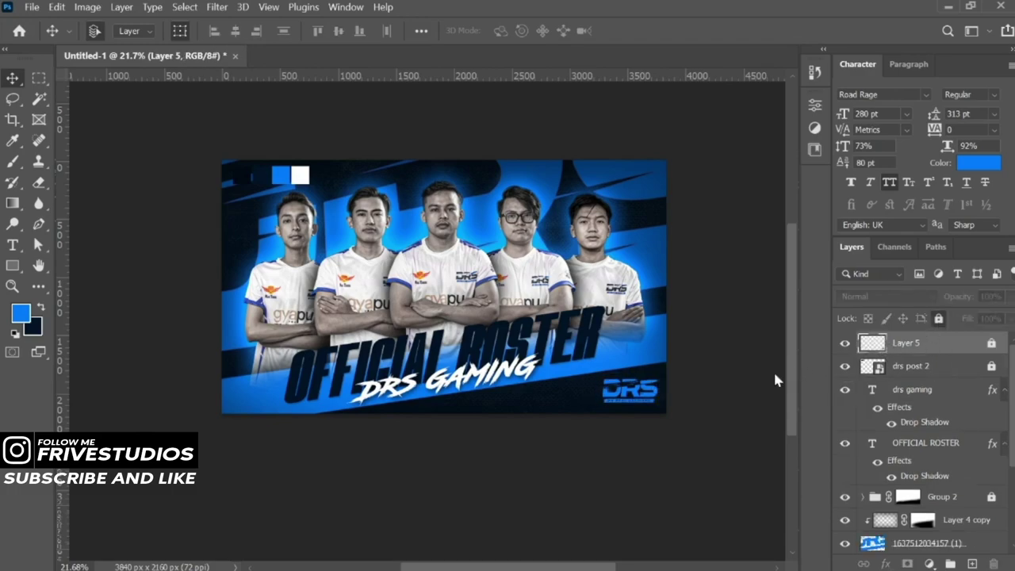
click(754, 377)
- Hide the drs post 2 layer to remove the top-left squares, then select Layer 5
drag(565, 270, 544, 329)
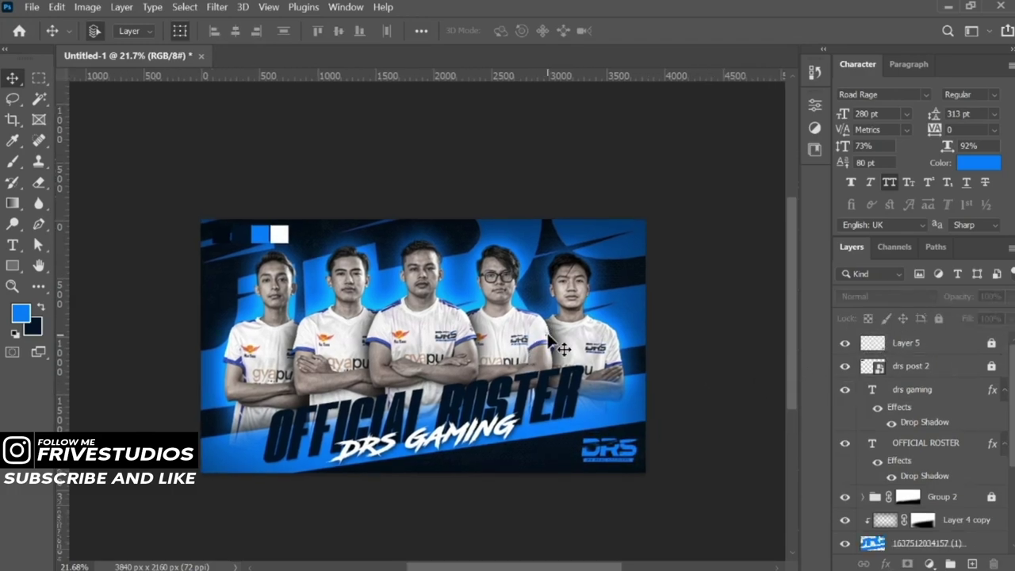
click(300, 250)
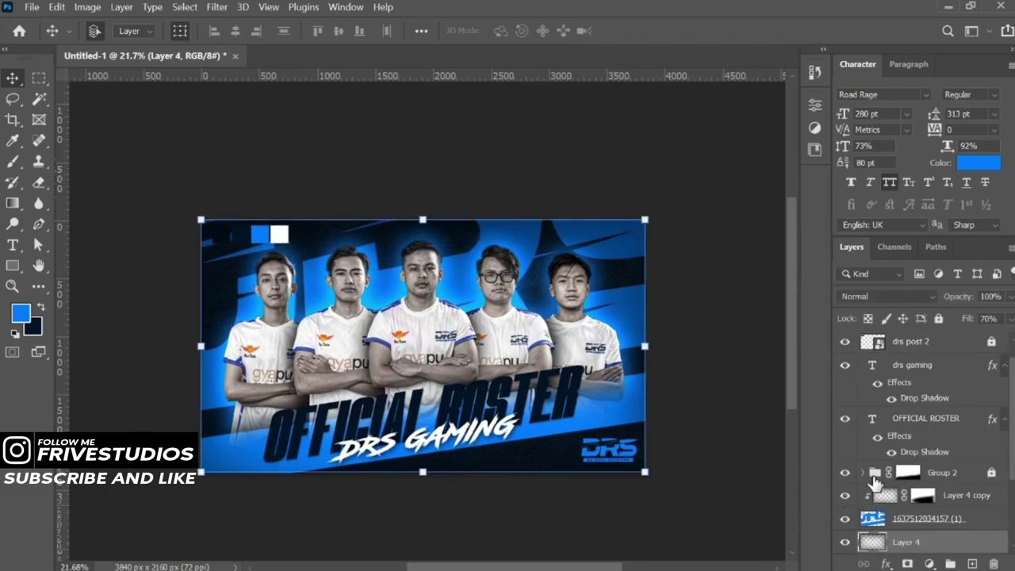
scroll(875, 482, up, 1)
click(845, 366)
click(736, 337)
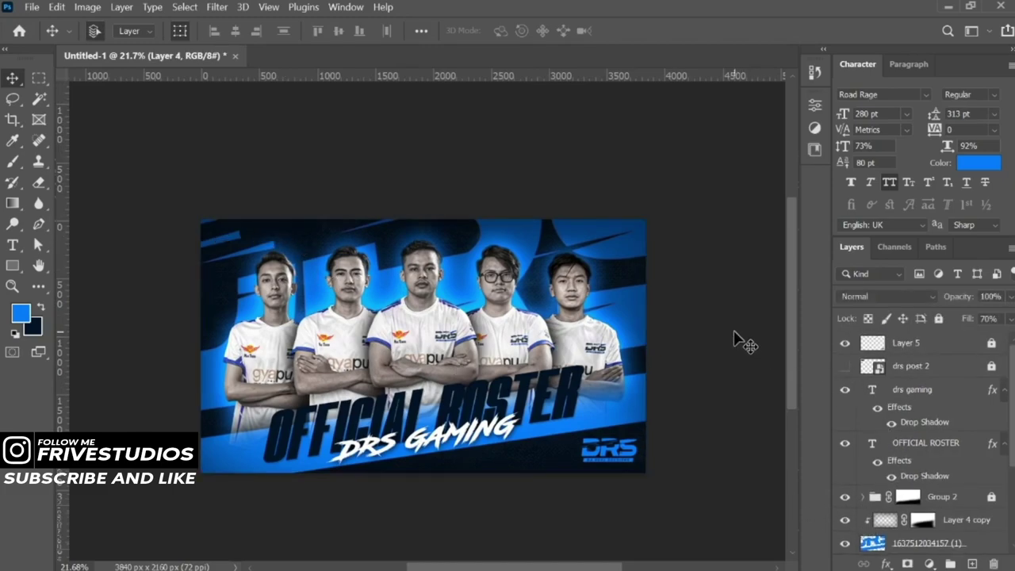
click(942, 345)
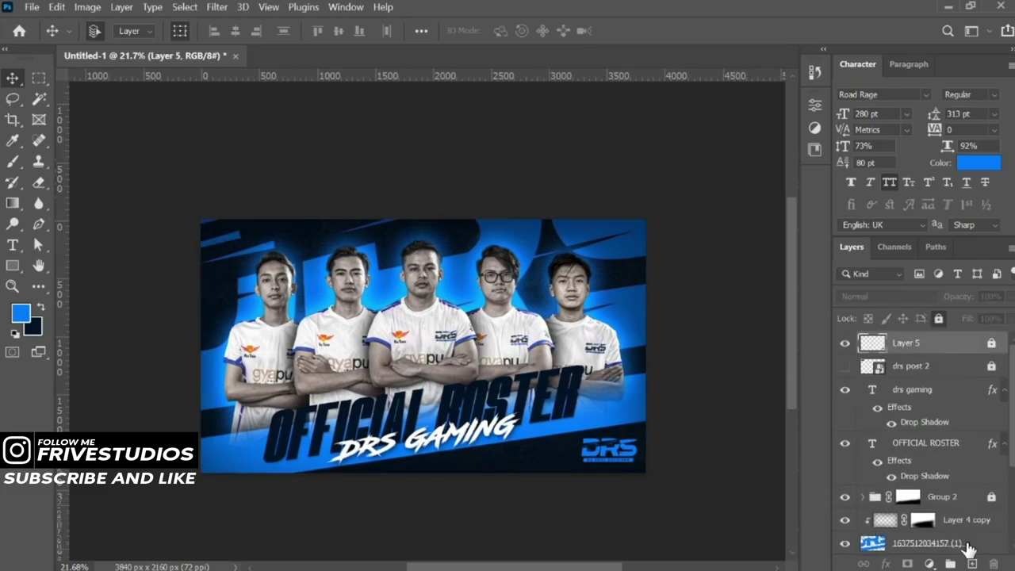
- Create a new layer and type 'DRS GAMING' at the banner's top-left
click(971, 563)
click(12, 245)
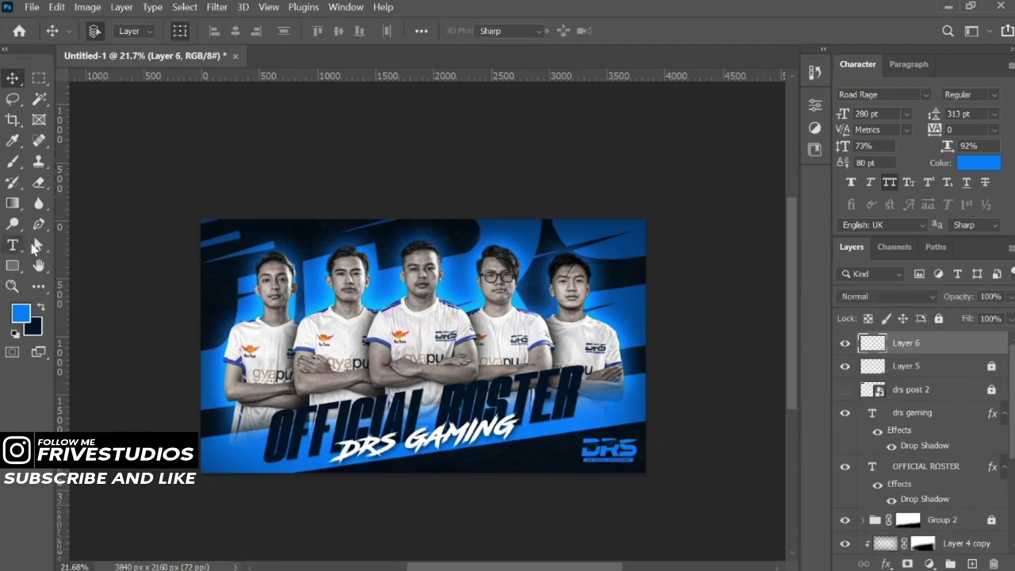
click(292, 247)
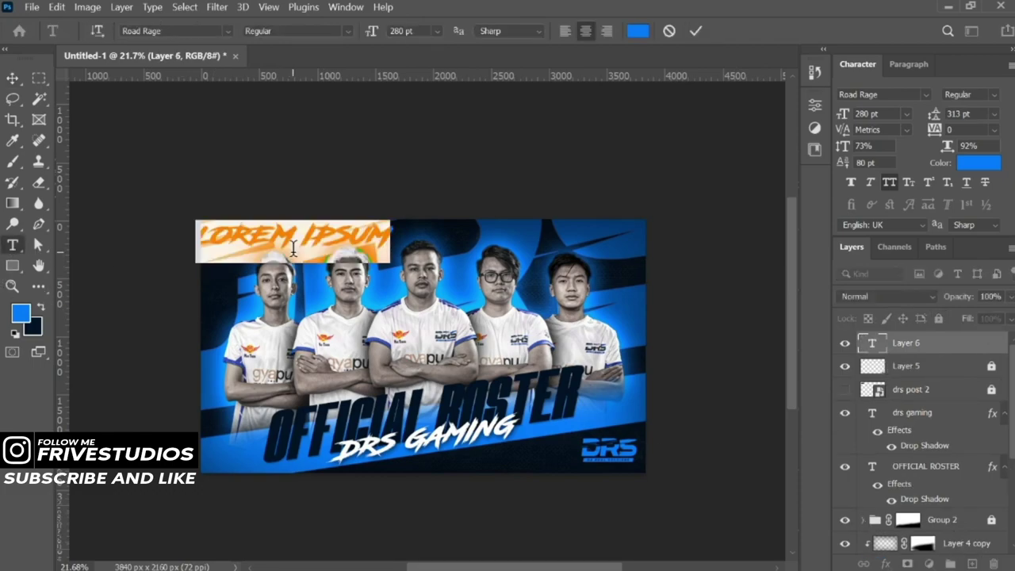
text(DRS GAM)
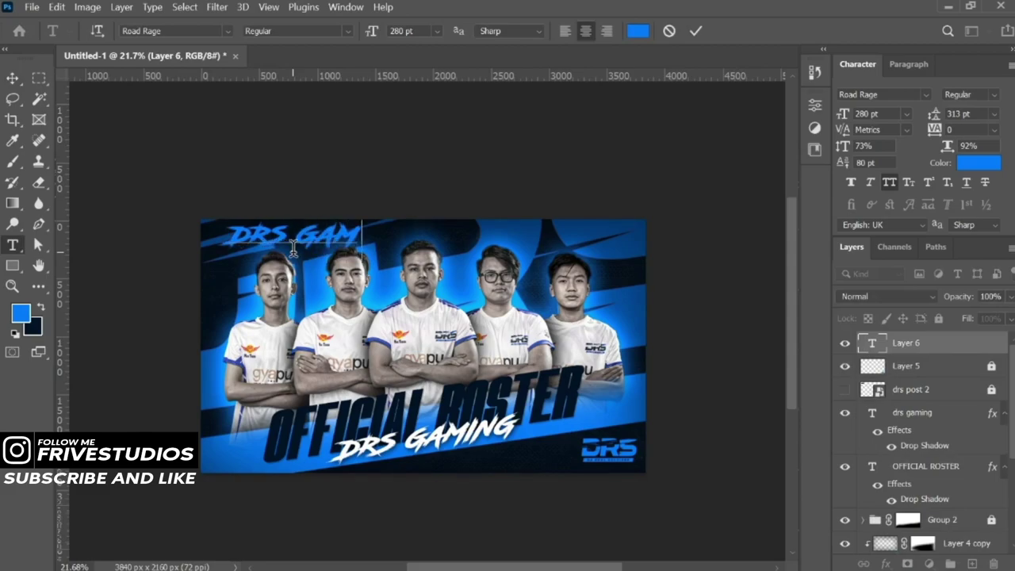
text(ING)
key(ctrl+Return)
key(v)
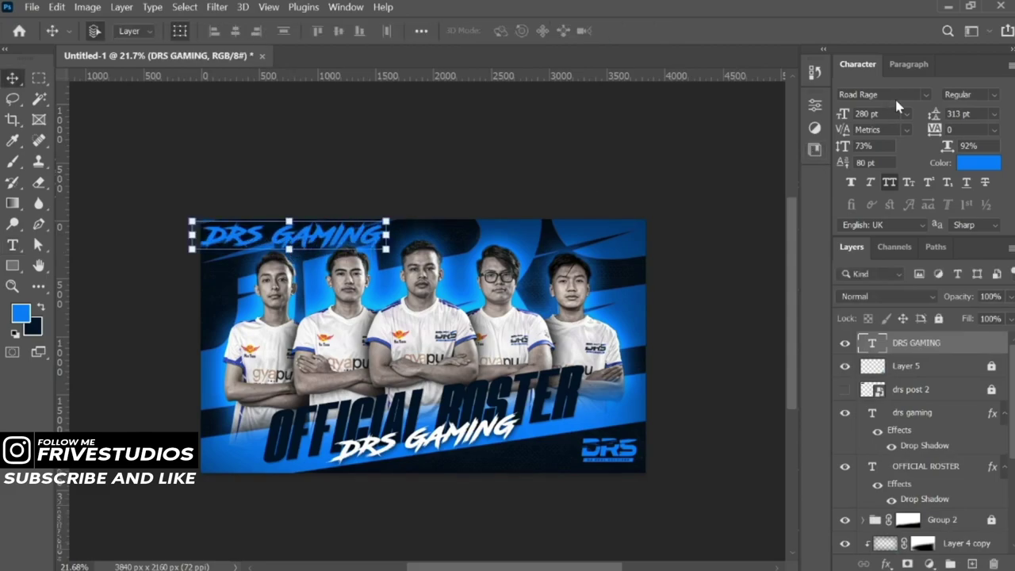
- Set the DRS GAMING text to the Full Pack 2025 font at 146 pt
click(927, 93)
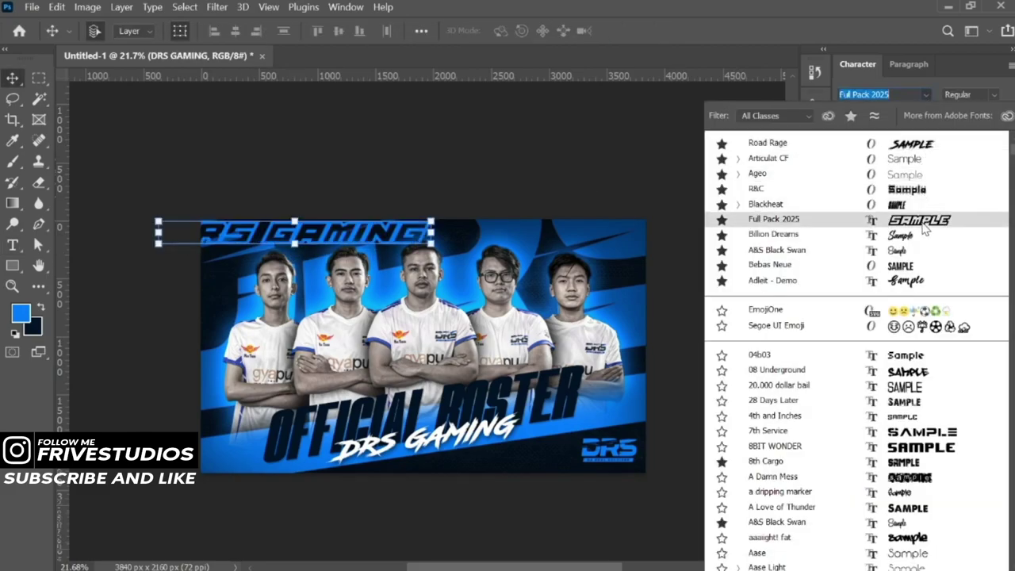
click(916, 217)
drag(844, 113, 740, 129)
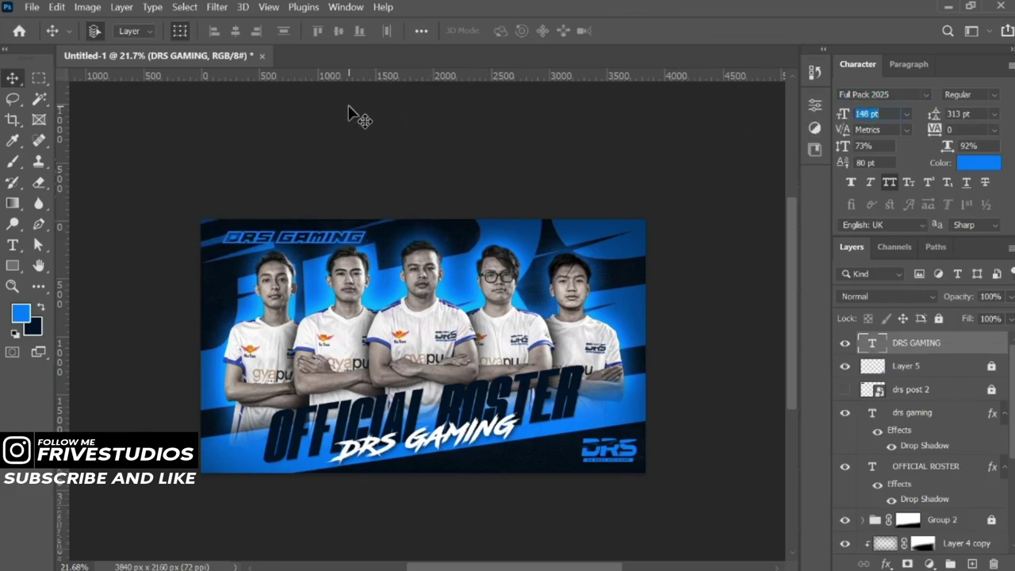
- Make the DRS GAMING text white (#ffffff) at 72 pt
click(150, 256)
scroll(256, 283, up, 3)
scroll(383, 354, up, 2)
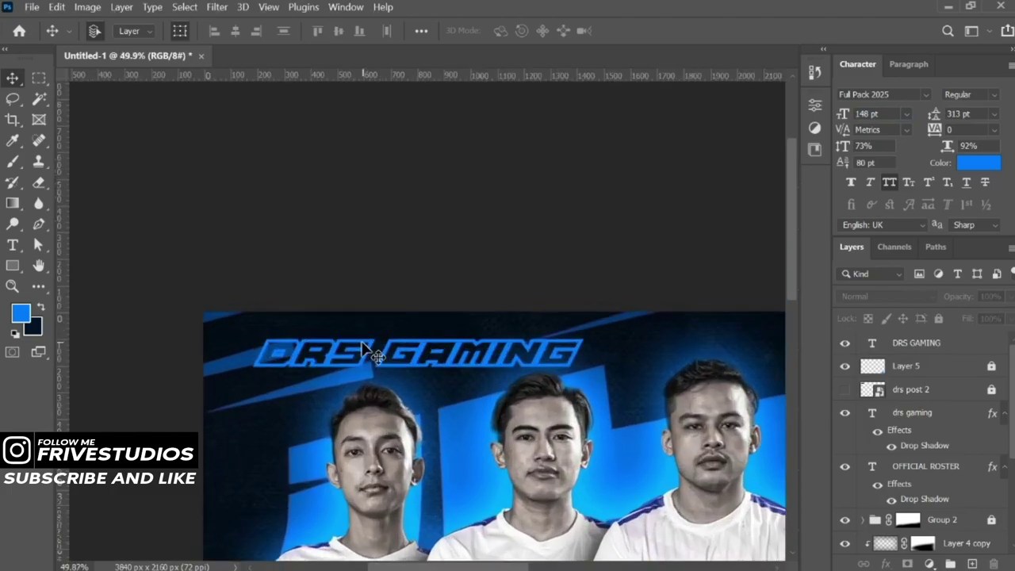
click(372, 353)
click(987, 162)
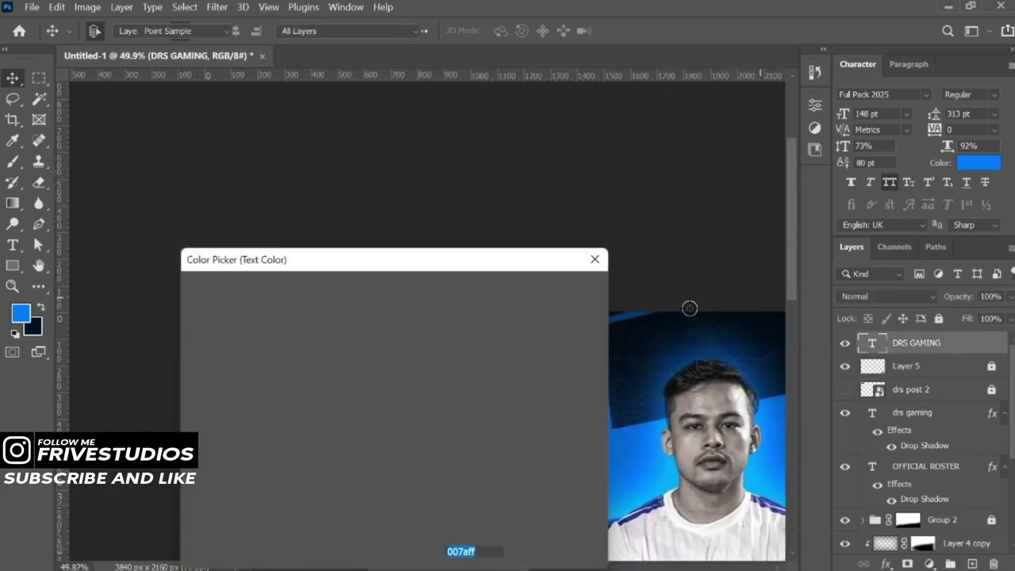
text(ffffff)
click(520, 292)
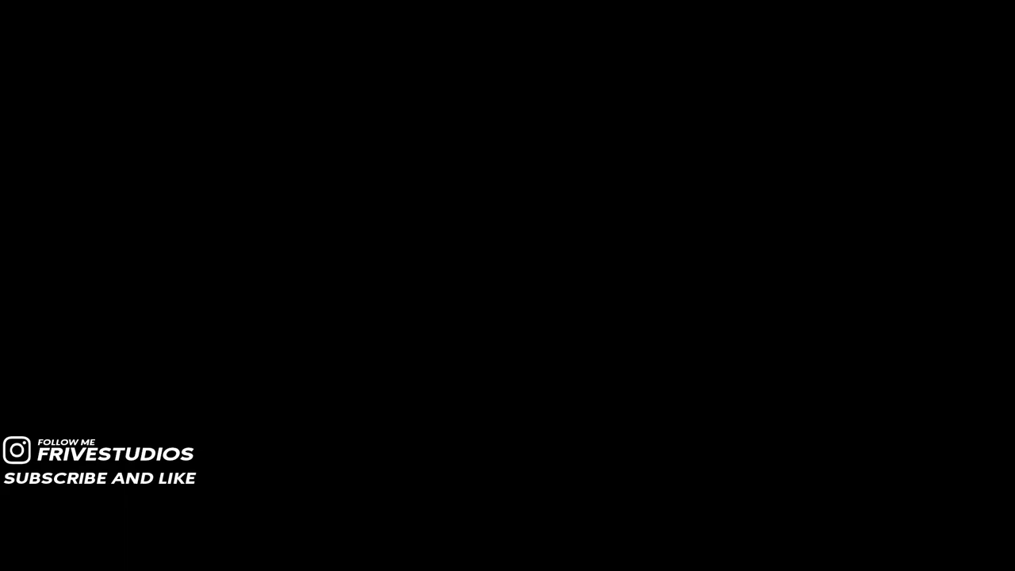
text(72)
key(Return)
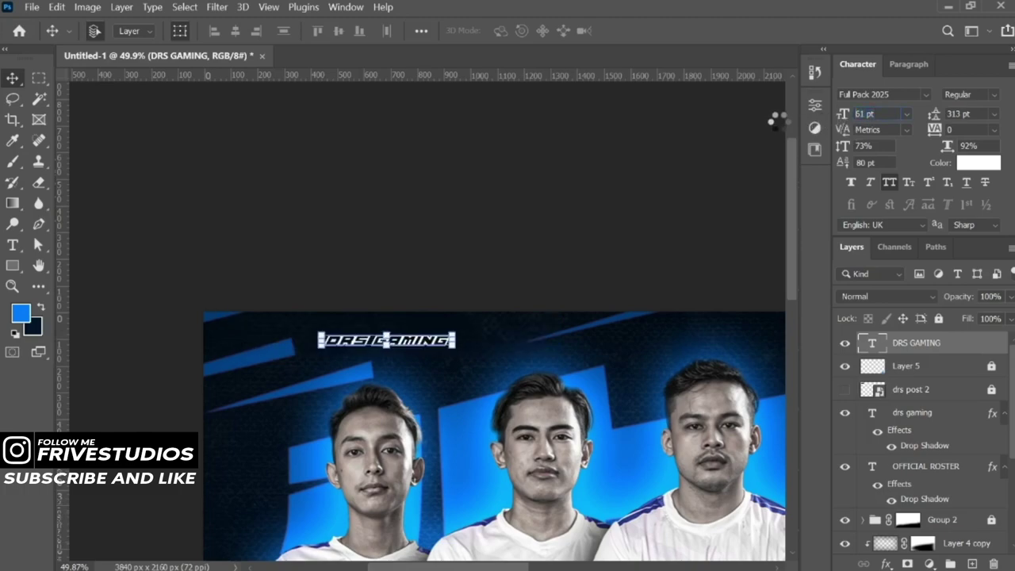
- Move the DRS GAMING label into the banner's top-left corner
scroll(225, 372, up, 2)
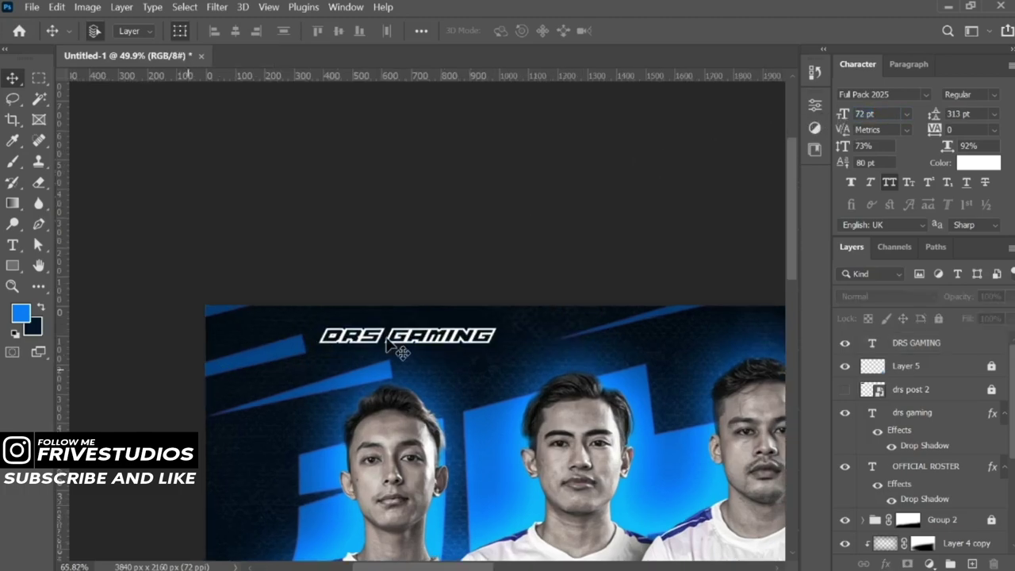
drag(468, 363, 341, 340)
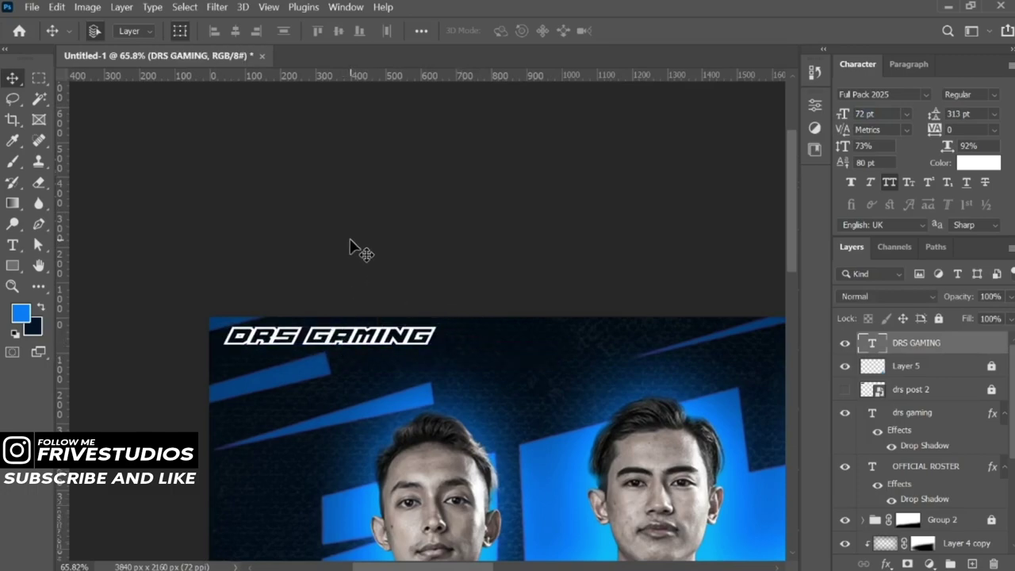
scroll(354, 245, down, 3)
scroll(354, 245, down, 3)
scroll(463, 274, down, 1)
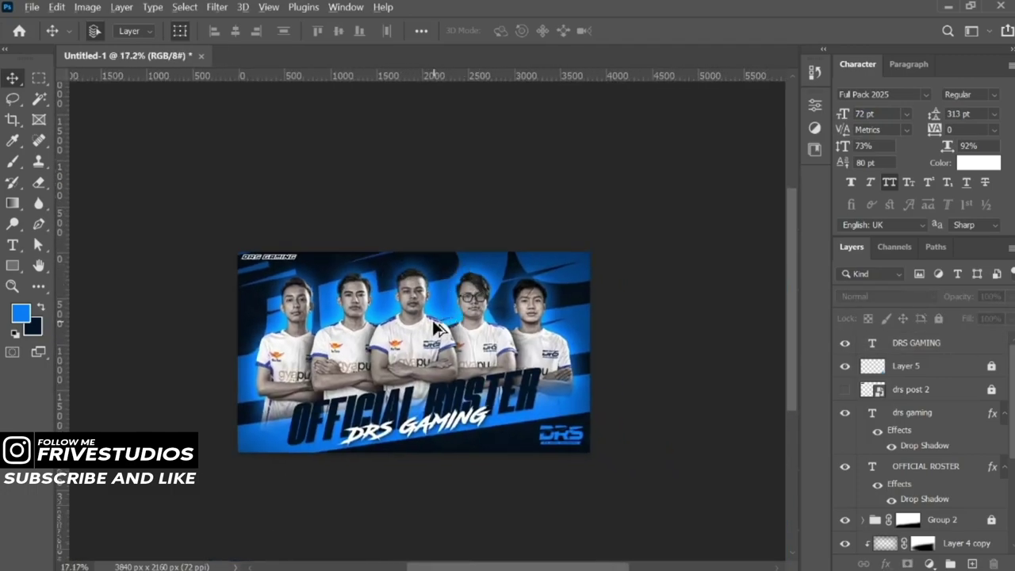
scroll(440, 328, up, 1)
scroll(336, 274, up, 1)
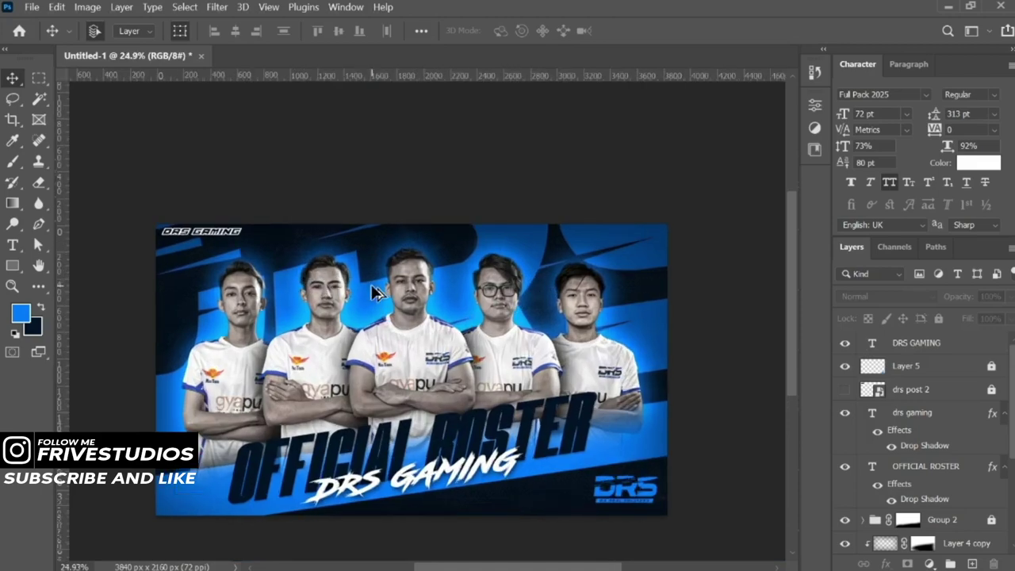
scroll(374, 290, down, 1)
scroll(389, 282, right, 1)
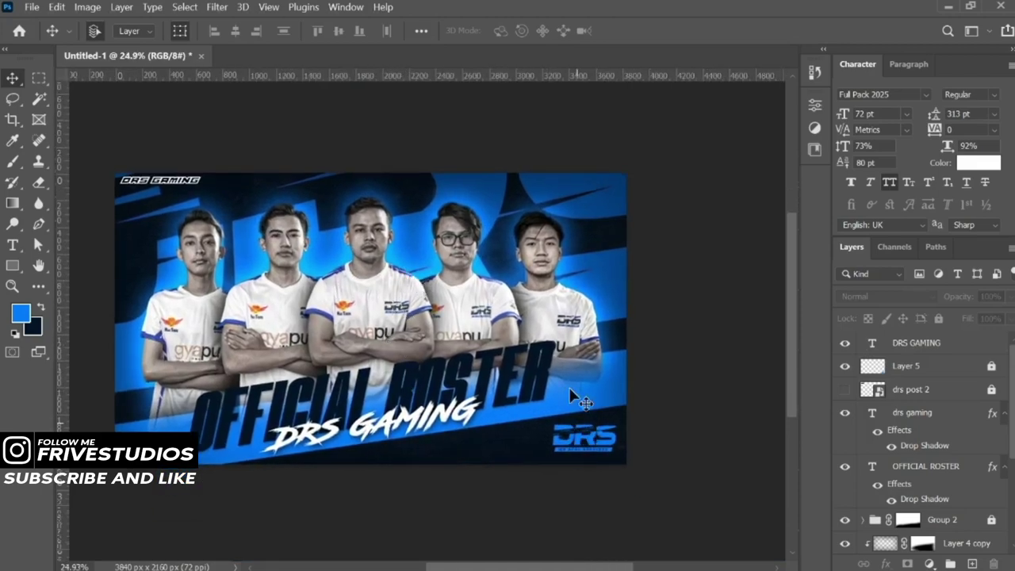
drag(423, 303, 468, 316)
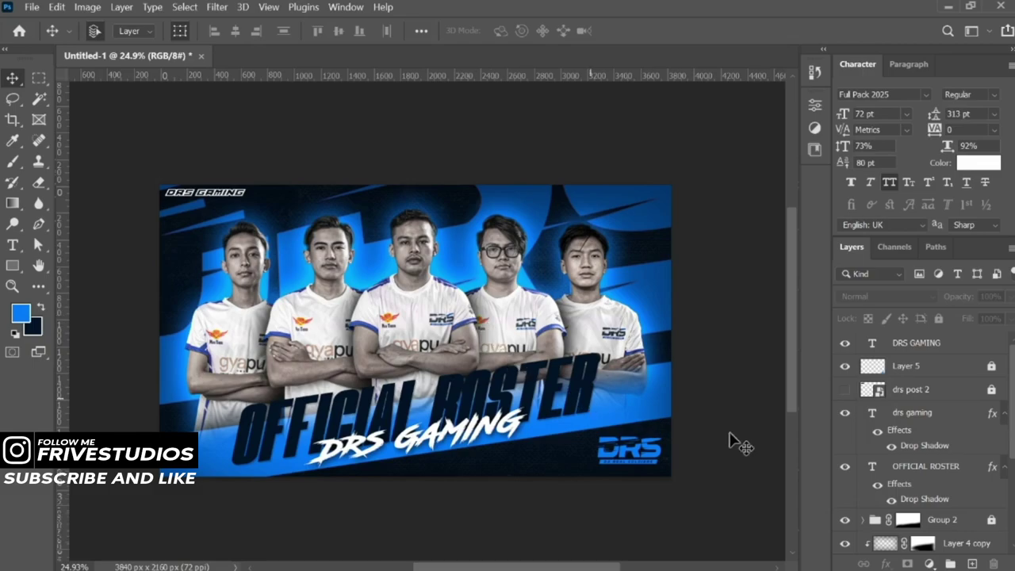
click(936, 344)
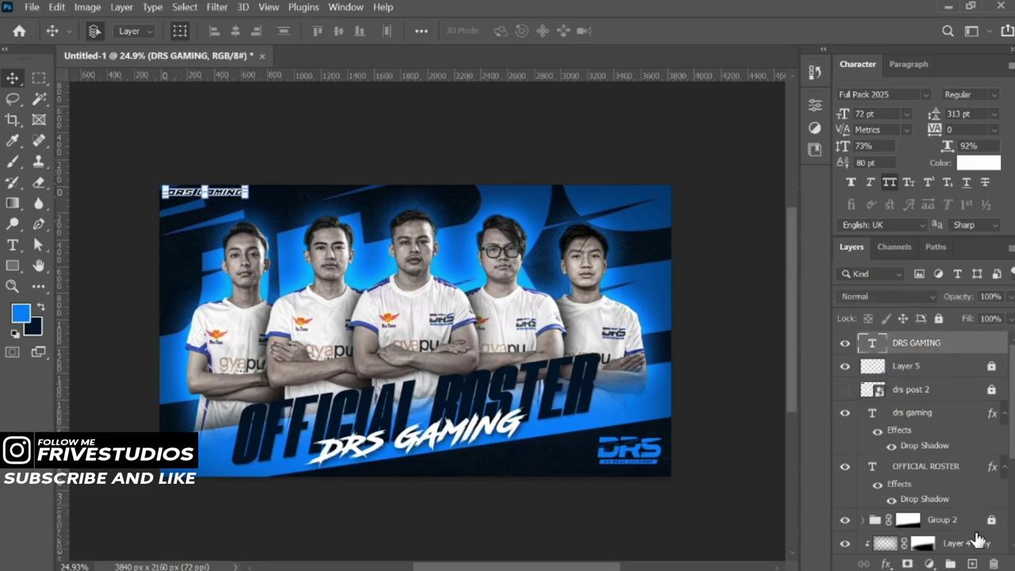
click(973, 563)
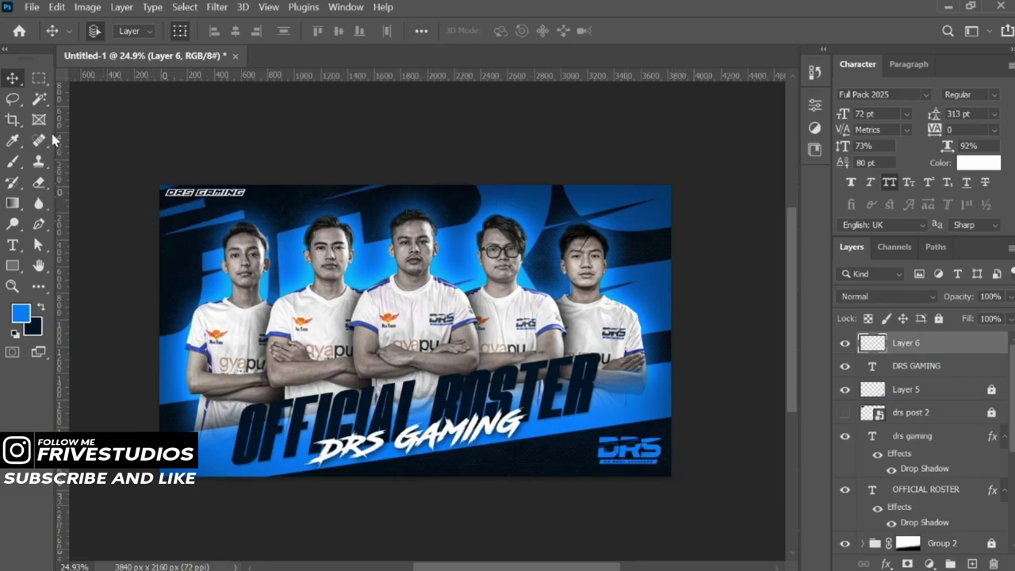
click(38, 224)
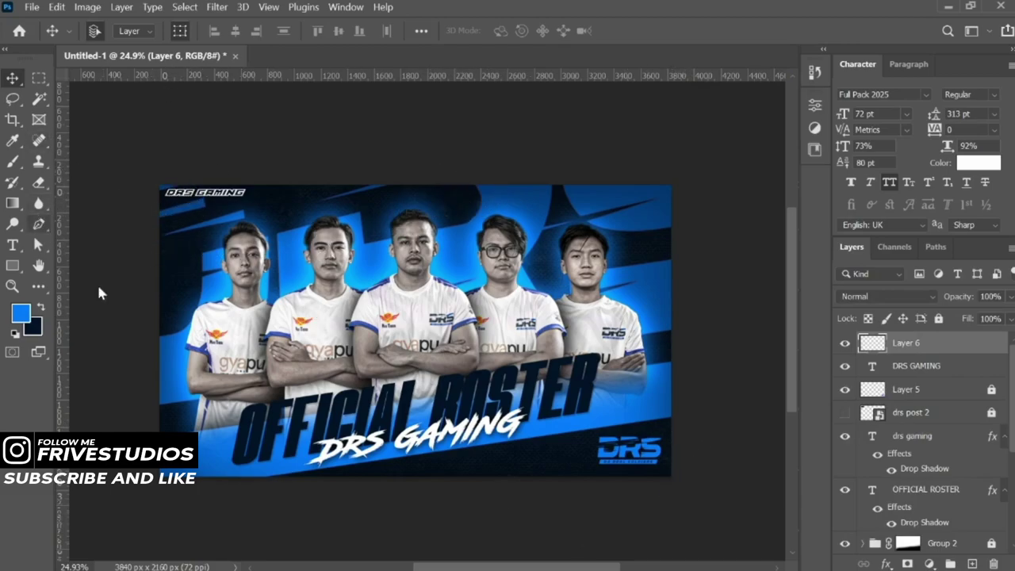
click(288, 464)
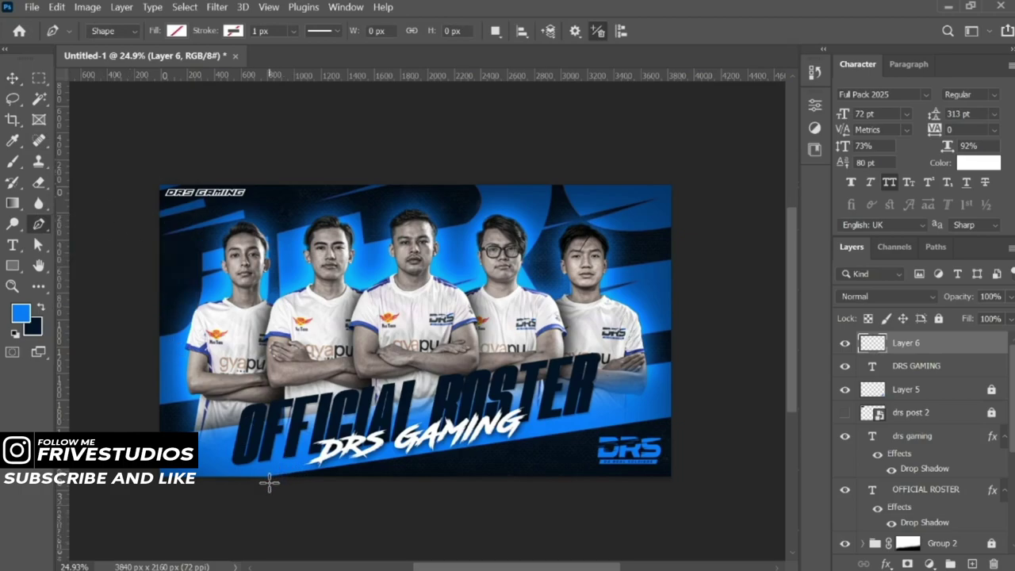
click(699, 401)
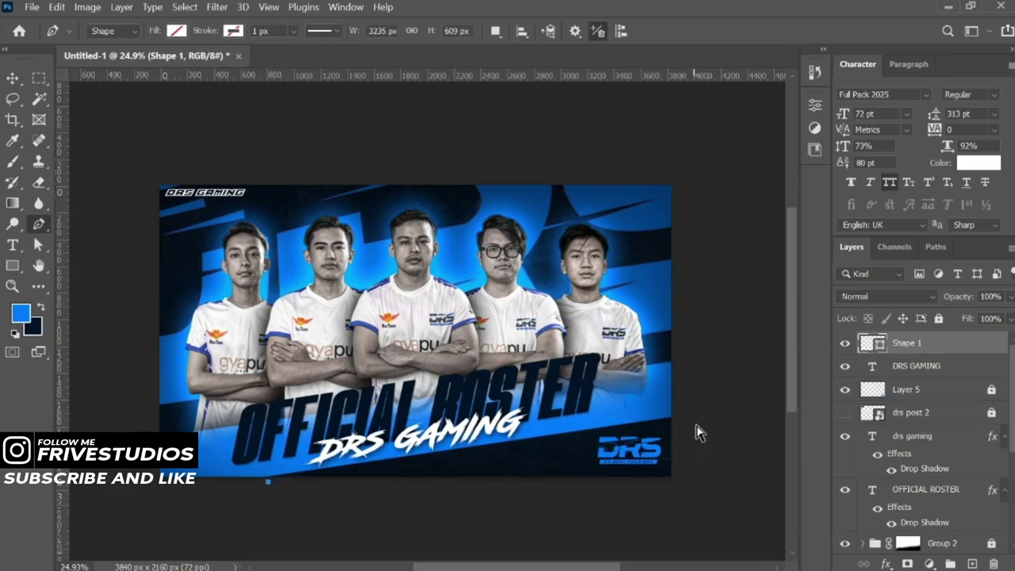
drag(698, 401, 688, 410)
key(z)
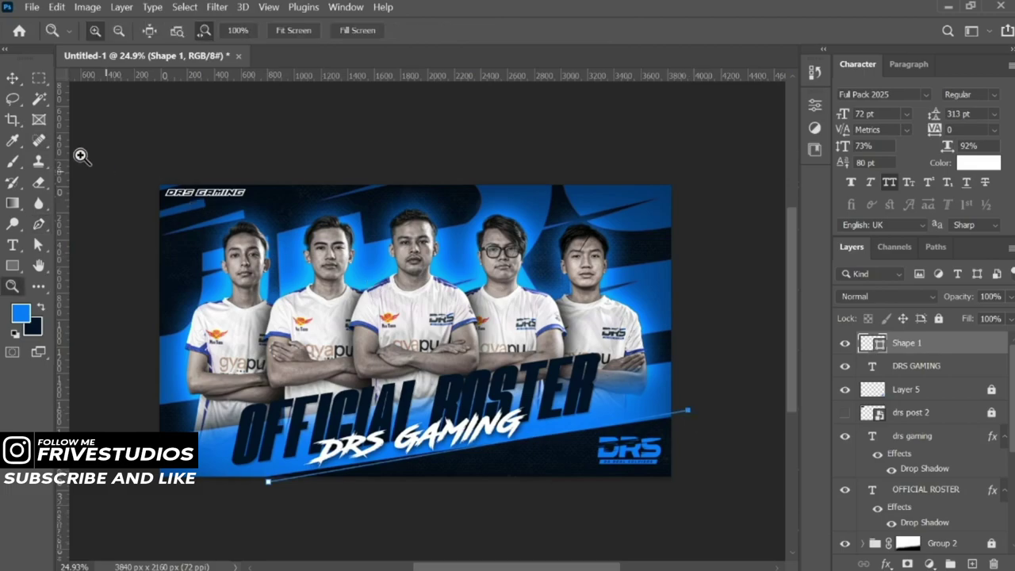
click(38, 223)
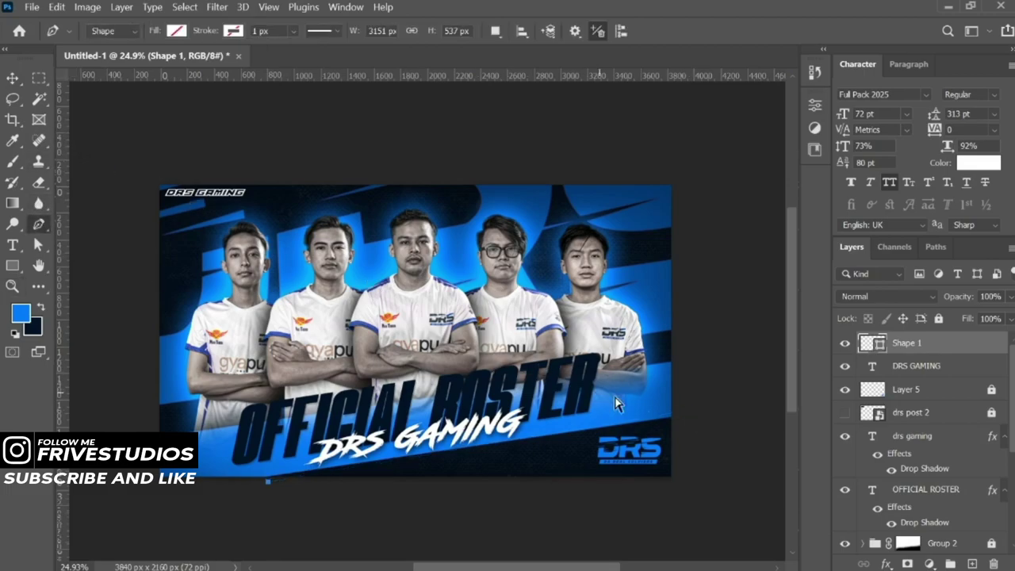
click(269, 482)
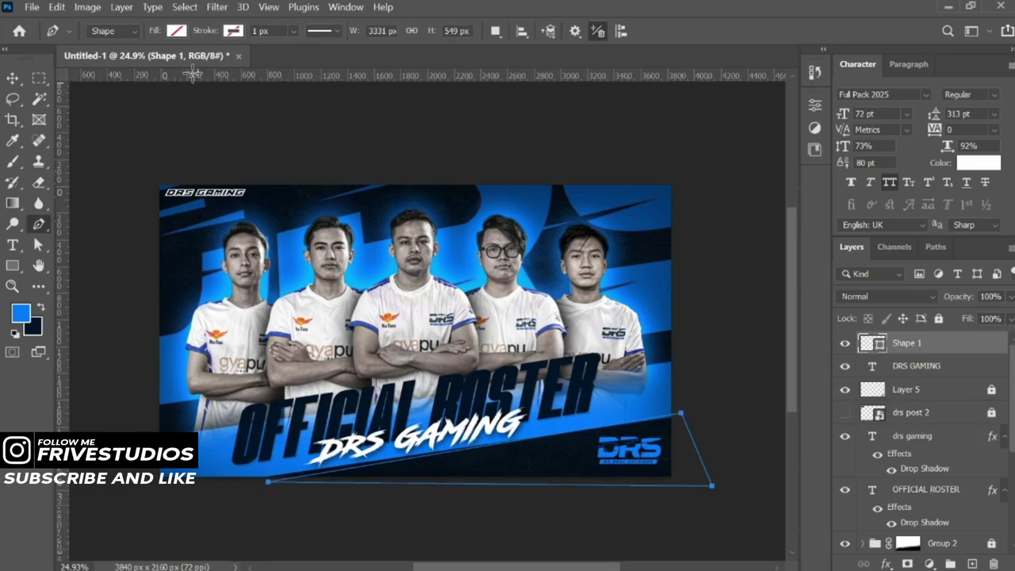
click(176, 32)
click(132, 116)
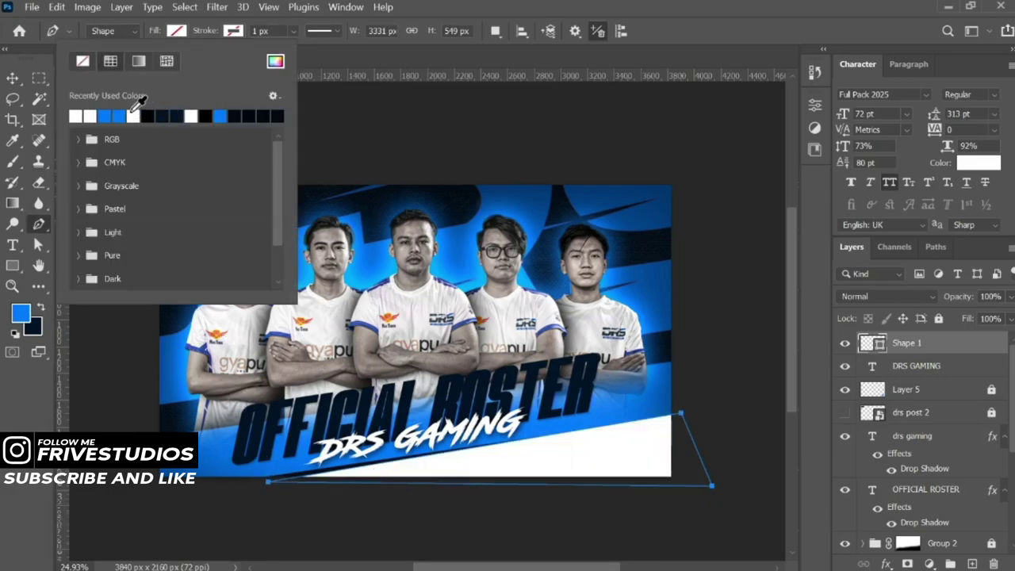
key(Return)
key(v)
key(ctrl+t)
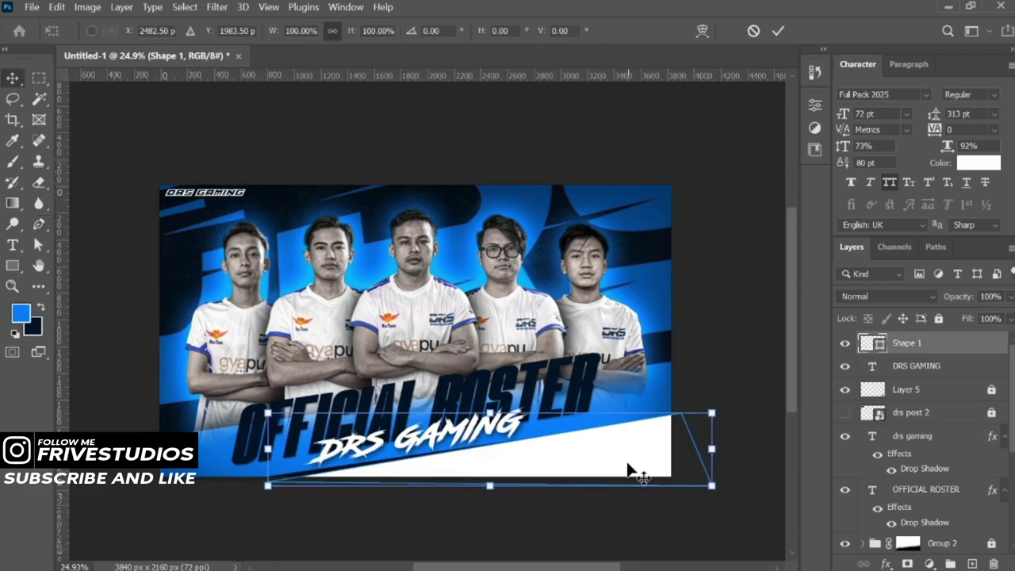
right_click(626, 470)
click(658, 381)
mouse_move(575, 407)
mouse_down()
mouse_move(457, 332)
mouse_move(460, 221)
mouse_up()
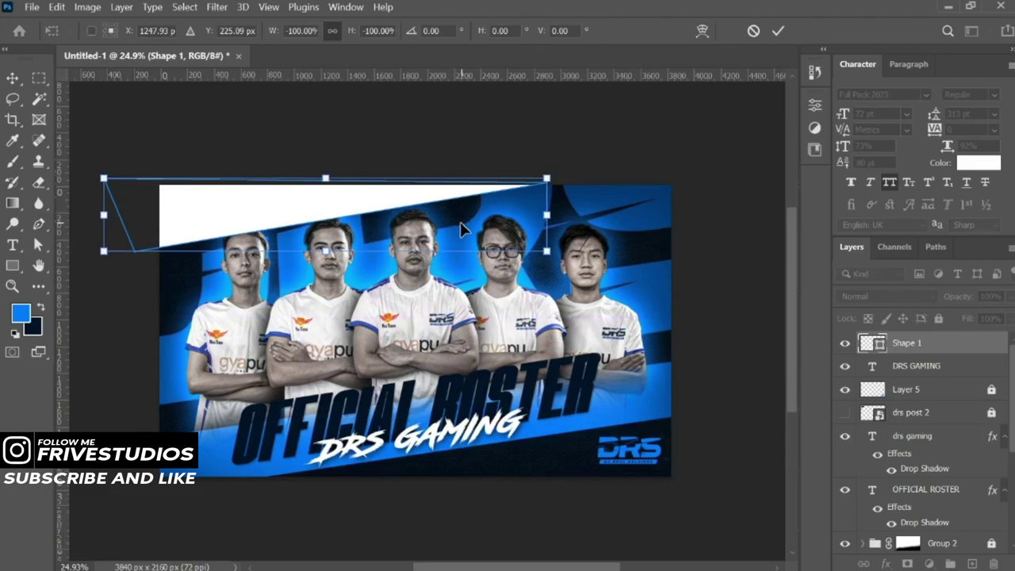
click(779, 31)
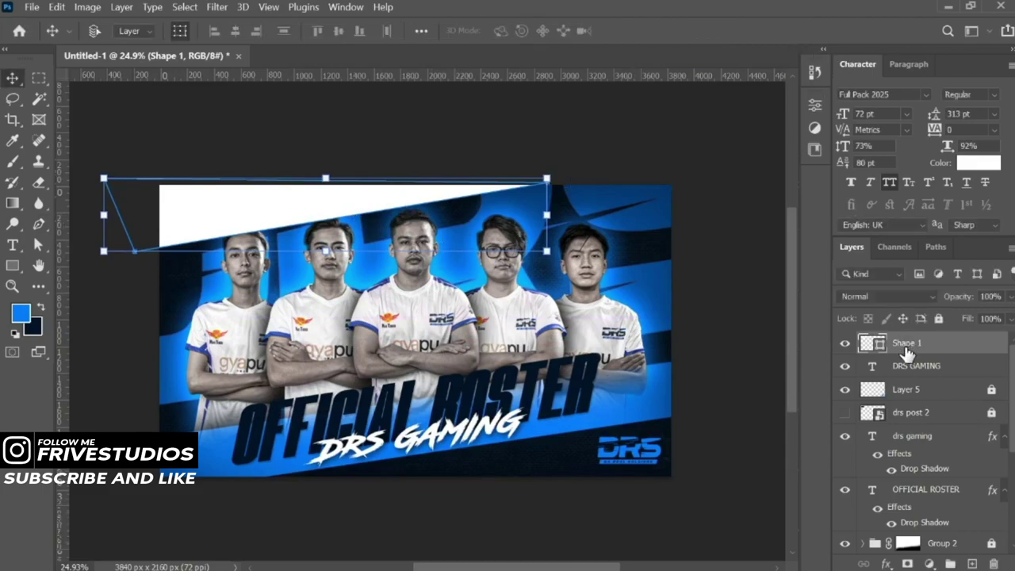
ctrl+click(872, 344)
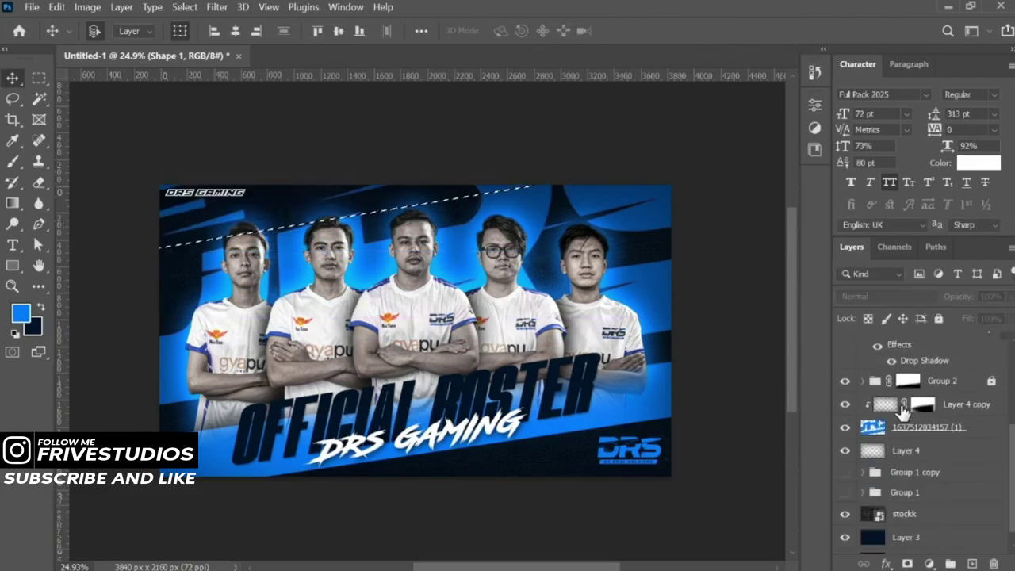
scroll(912, 428, down, 3)
click(914, 435)
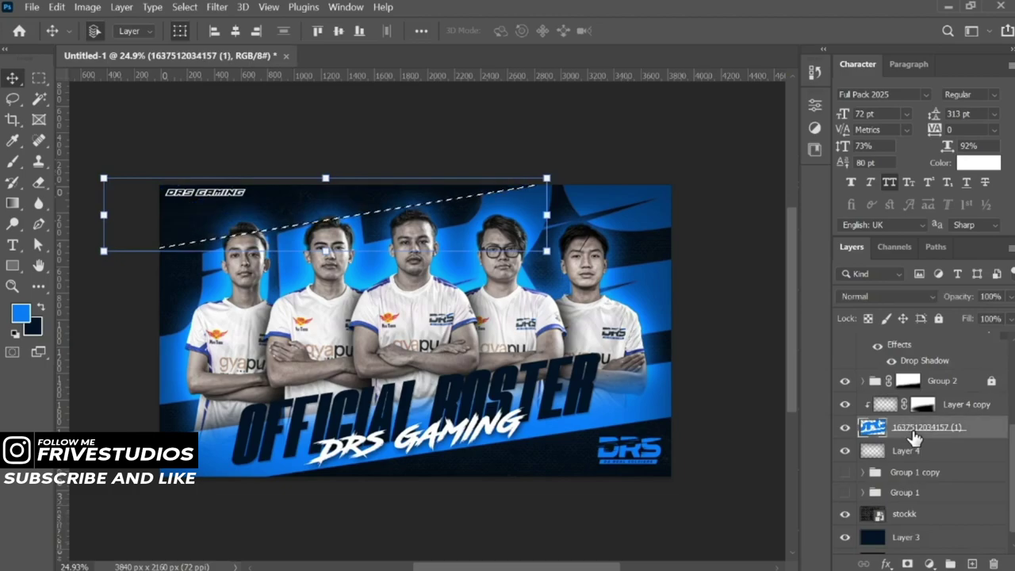
key(ctrl+d)
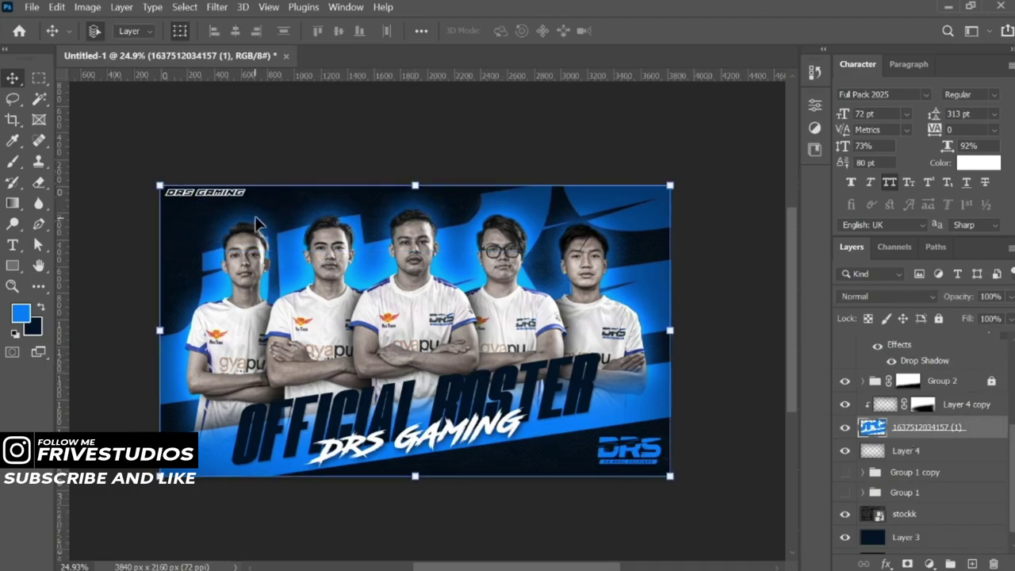
key(ctrl+shift+d)
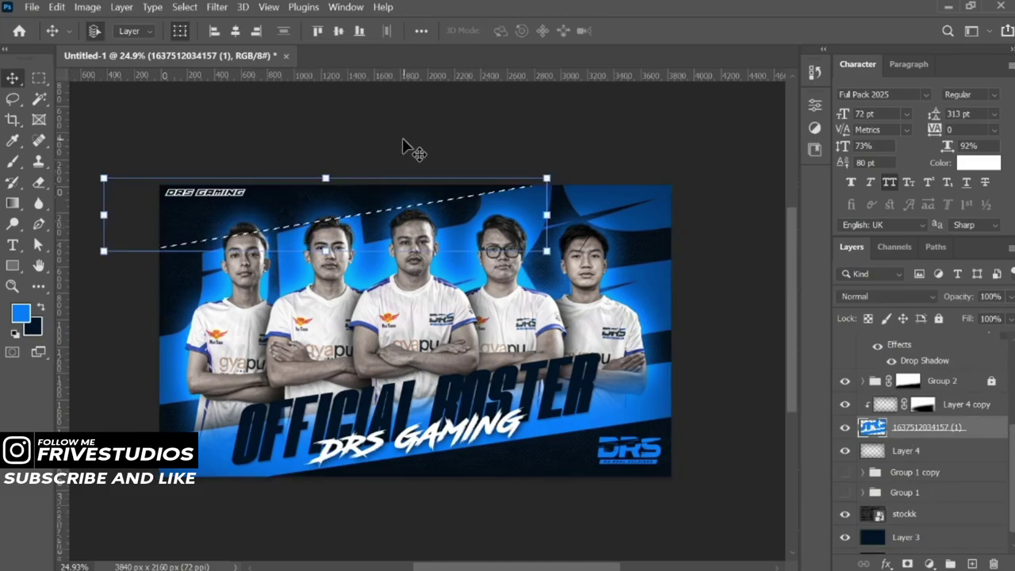
click(254, 230)
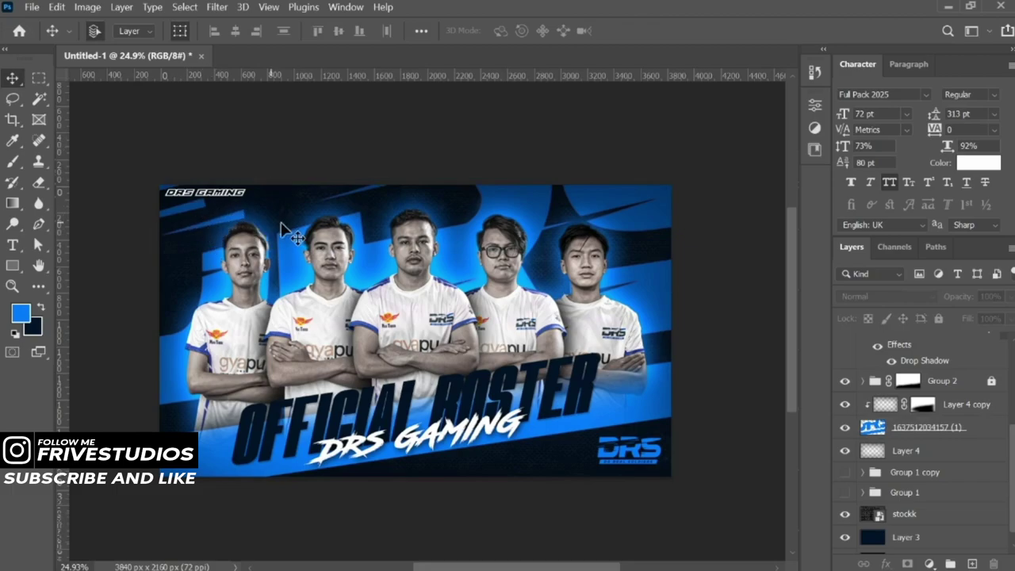
scroll(928, 409, up, 3)
scroll(936, 397, up, 2)
click(943, 349)
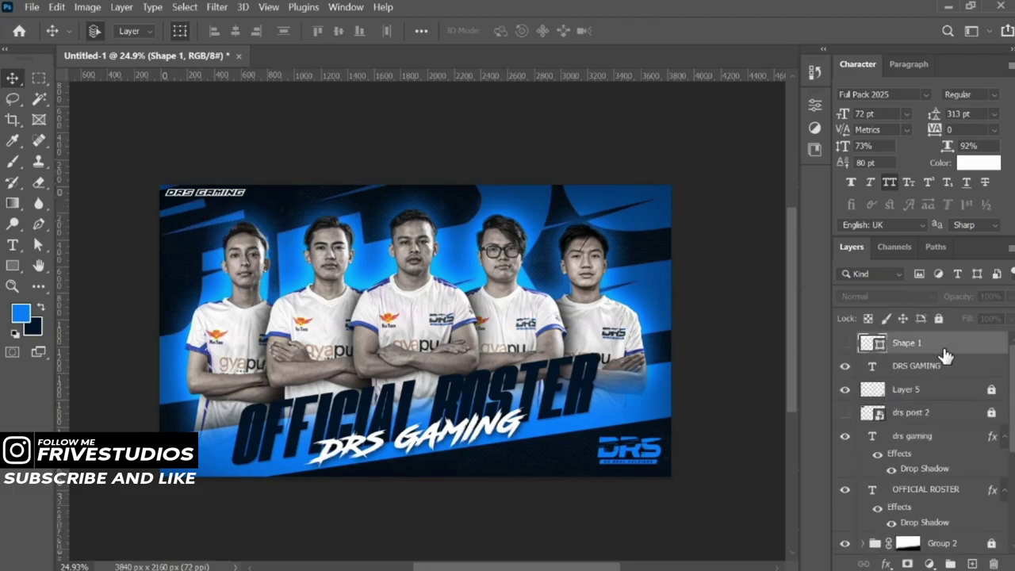
key(Delete)
key(p)
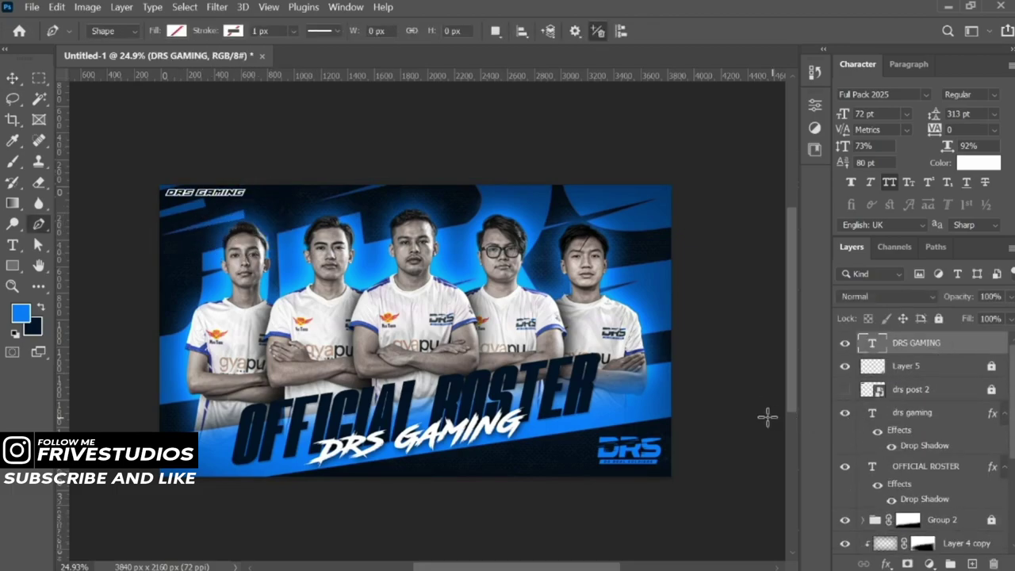
click(743, 411)
key(Delete)
click(14, 80)
click(396, 150)
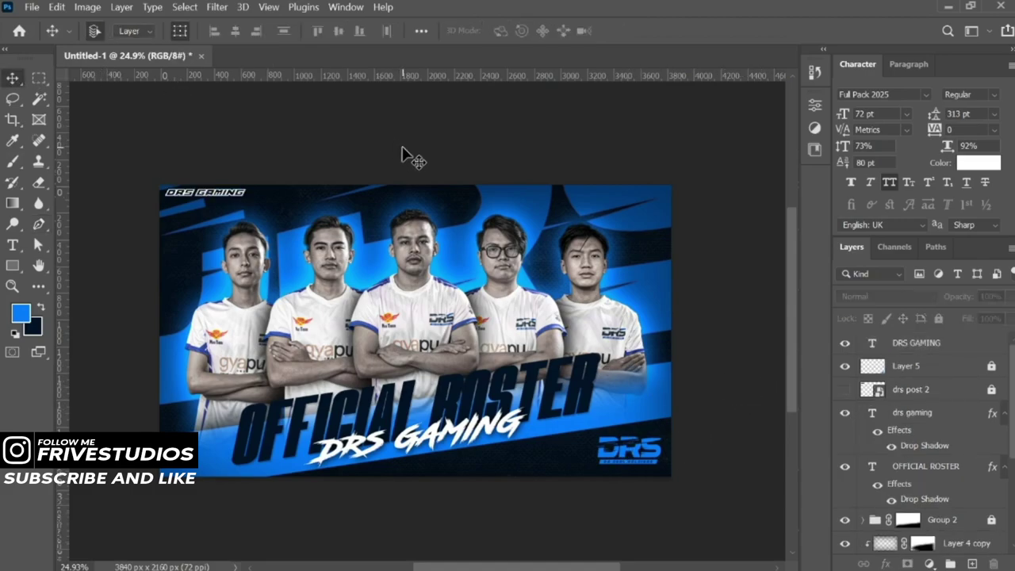
click(238, 203)
click(353, 163)
scroll(500, 270, up, 2)
scroll(500, 270, down, 2)
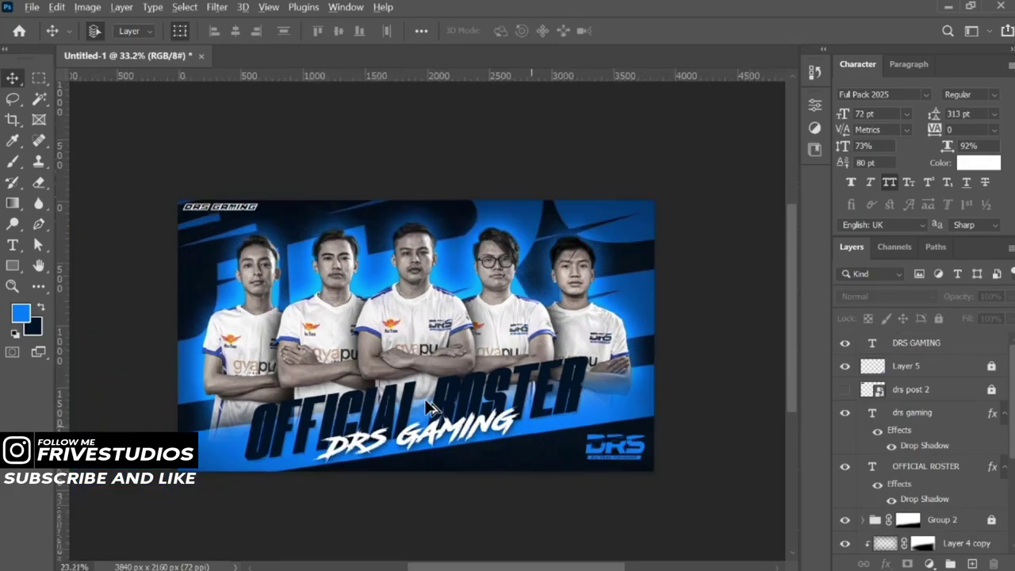
scroll(500, 269, down, 1)
- Add a new layer above DRS GAMING and type a white WELCOME headline across the players
click(935, 345)
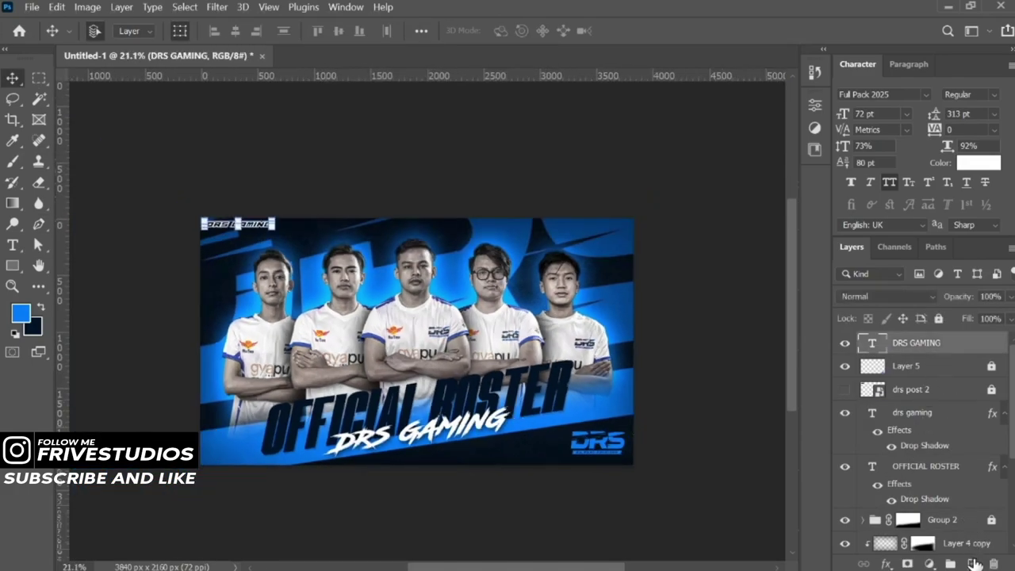
click(972, 564)
click(12, 245)
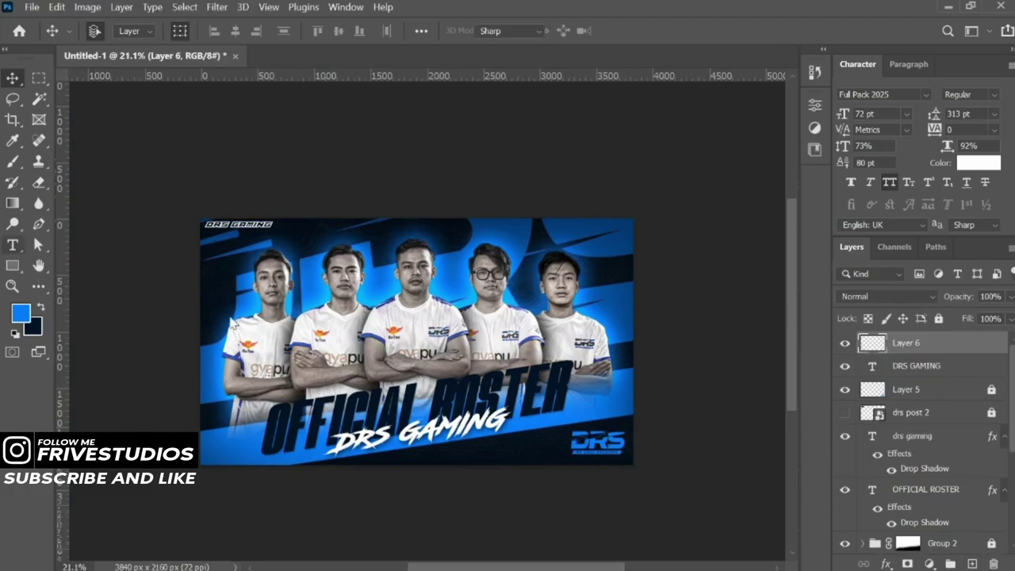
click(436, 317)
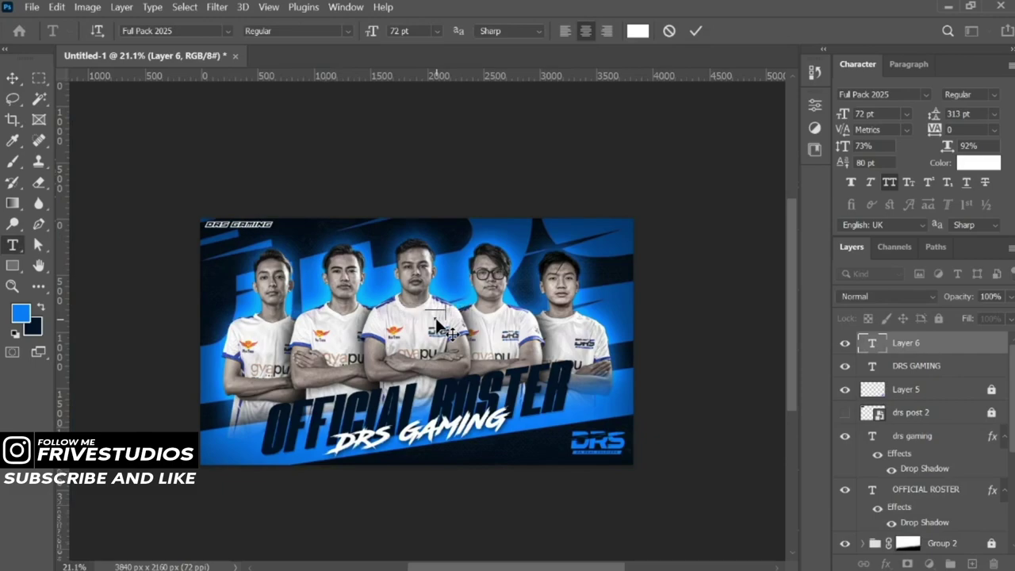
key(ctrl+Return)
key(v)
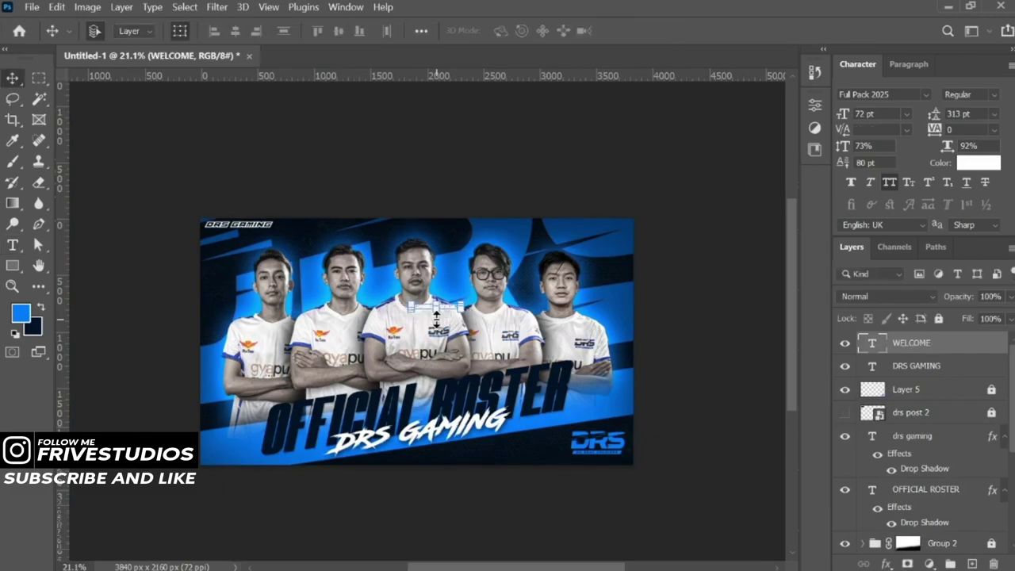
key(Return)
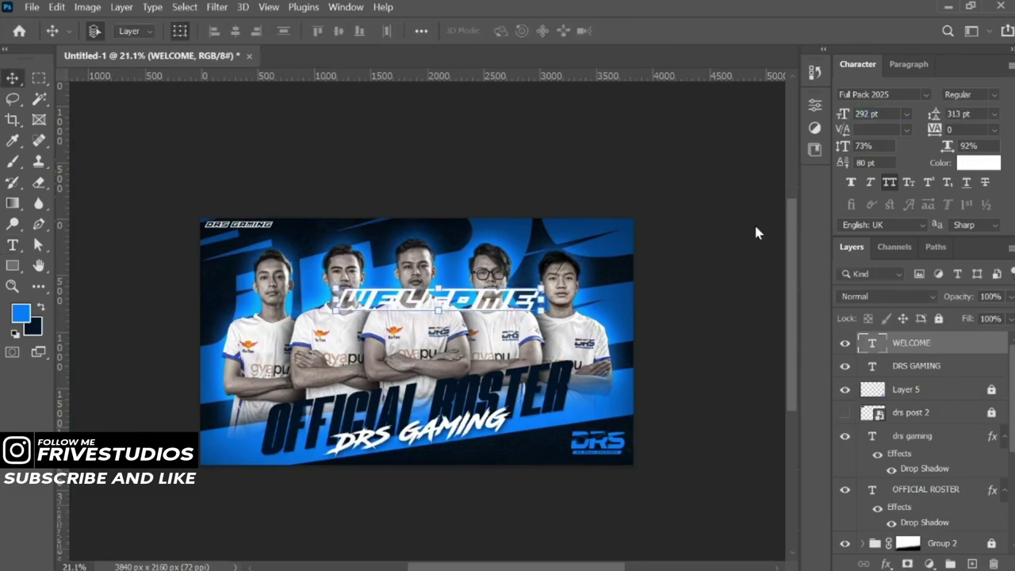
drag(481, 302, 460, 335)
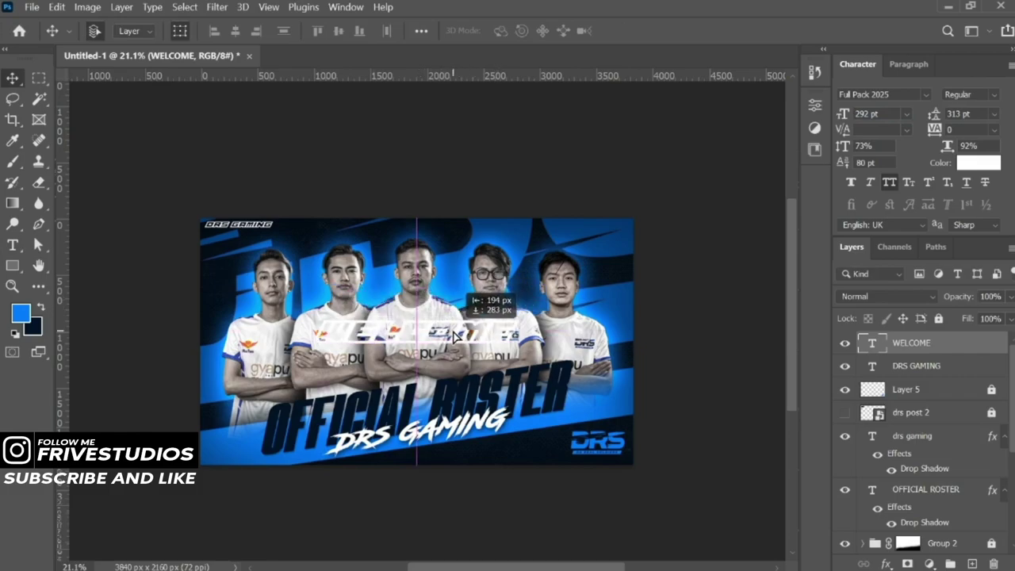
- Set WELCOME to Blackheat Italic at 1296 pt and move it over OFFICIAL ROSTER
click(926, 94)
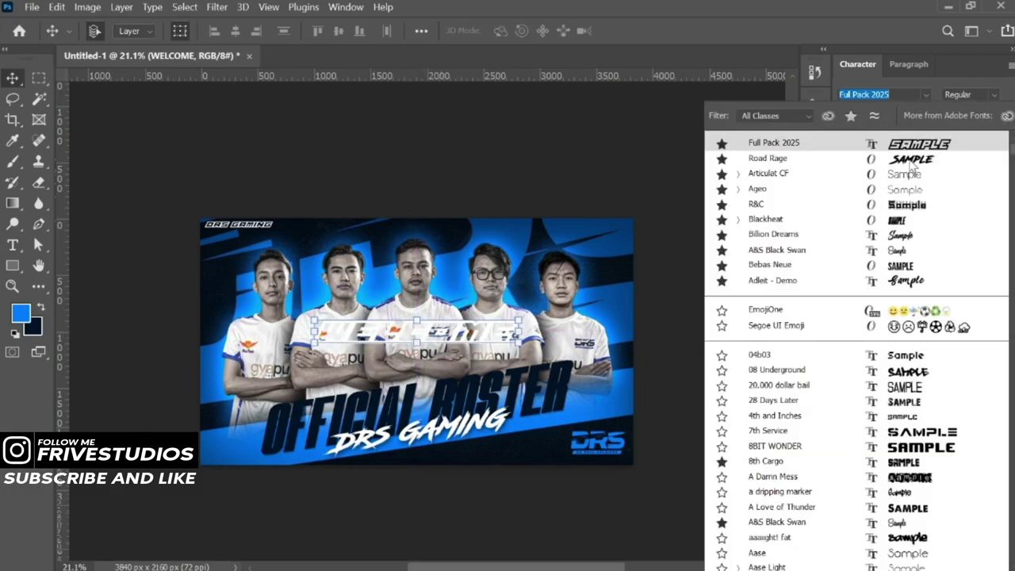
click(904, 225)
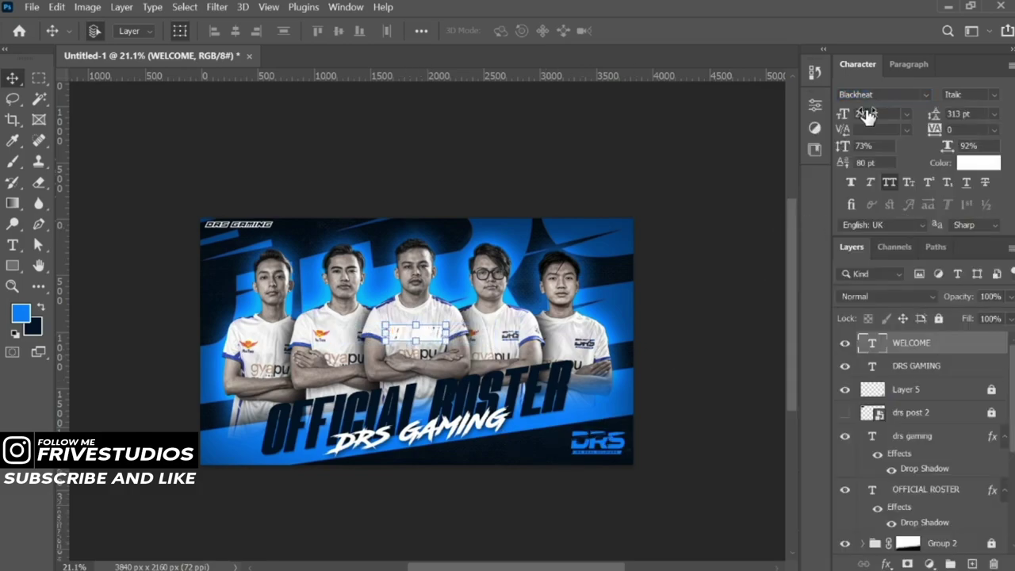
text(512)
key(Return)
drag(847, 115, 917, 118)
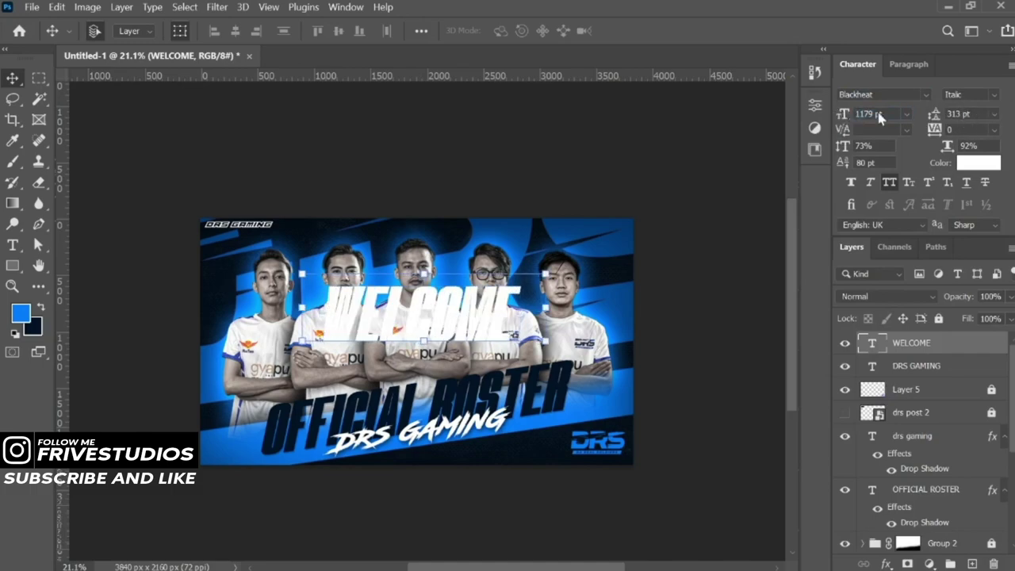
drag(845, 115, 880, 115)
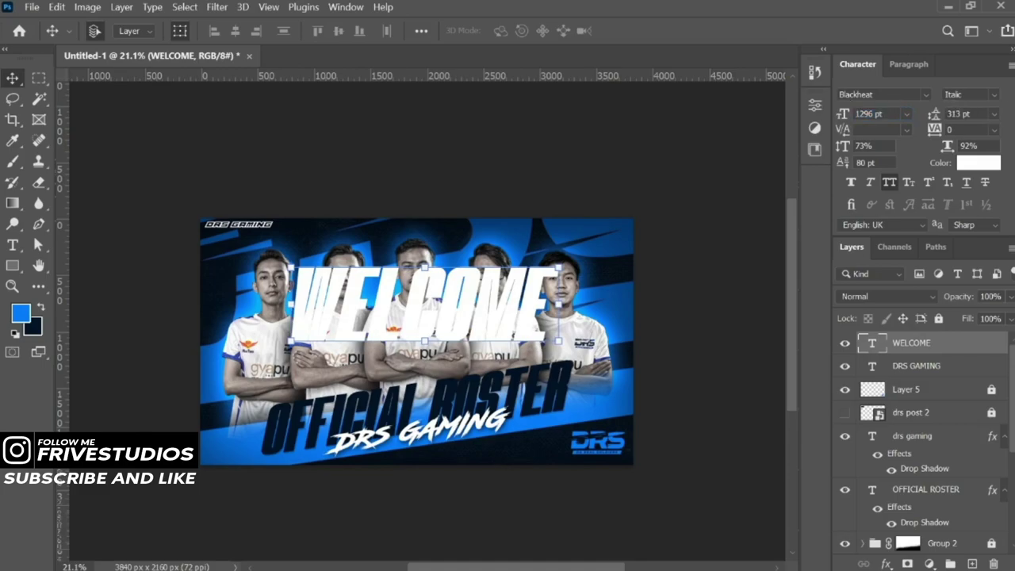
click(844, 115)
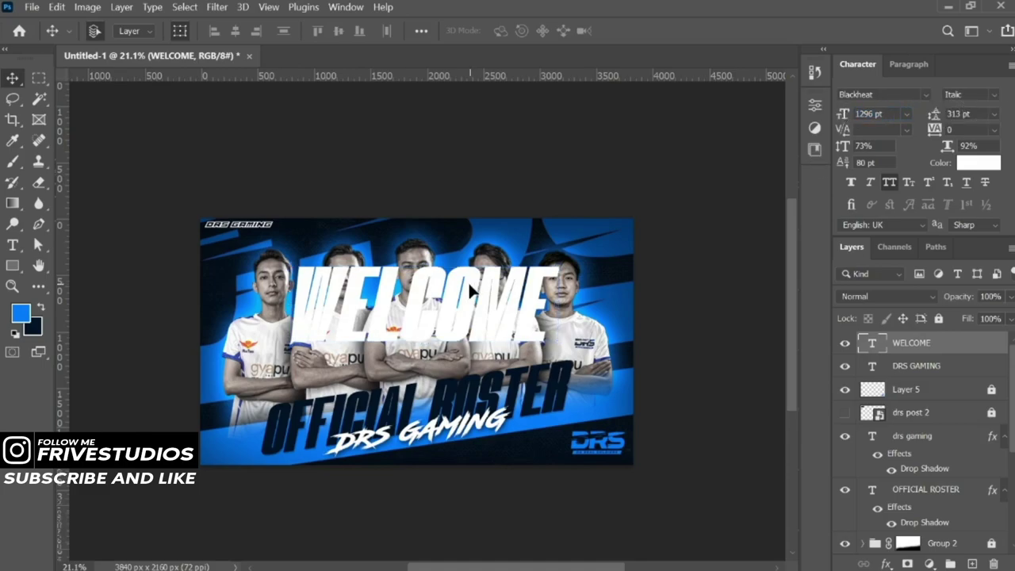
drag(480, 284, 461, 374)
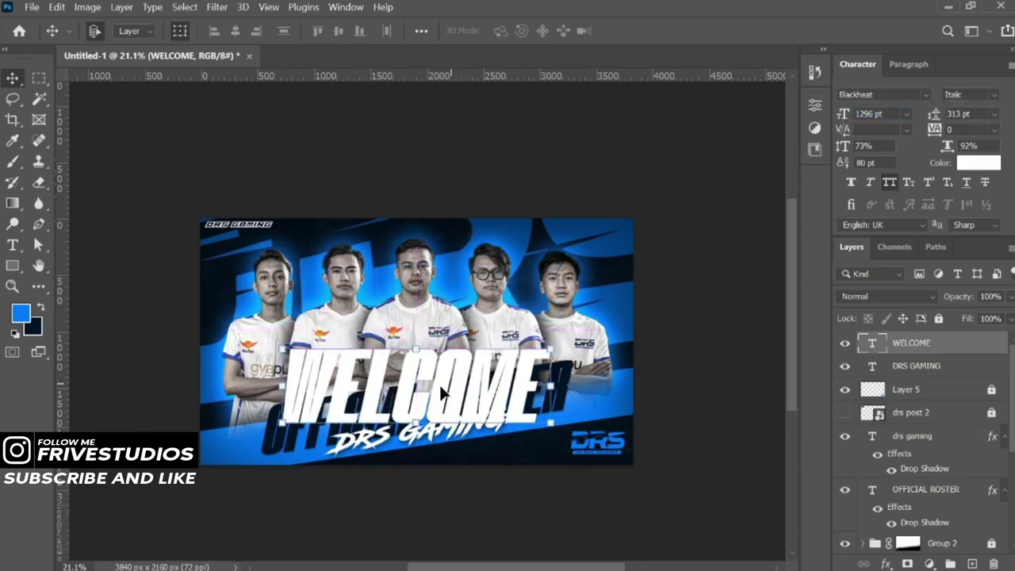
alt+scroll(439, 382, up, 3)
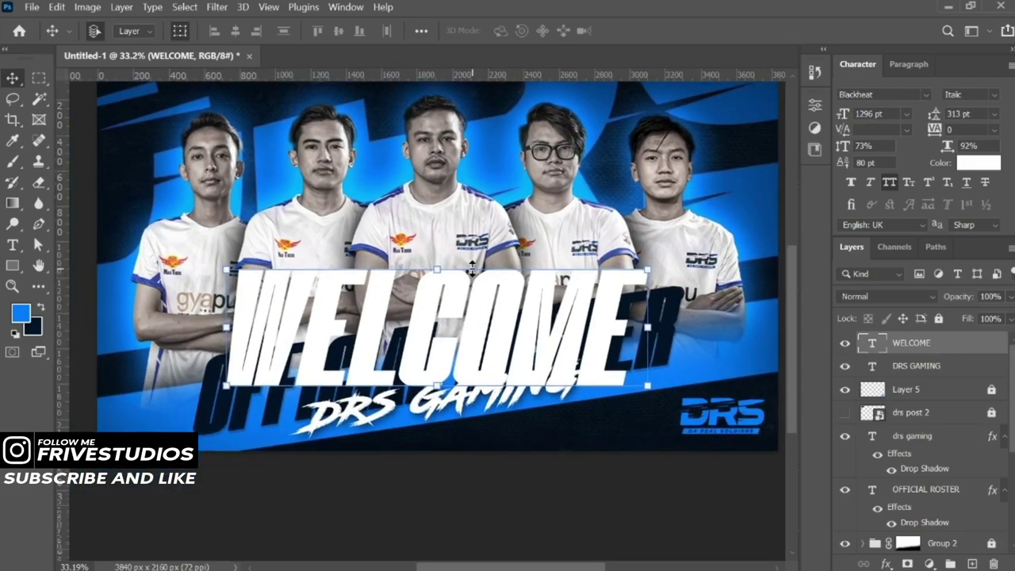
- Skew WELCOME about -8.6° by pulling its left side down, so its right side rises
key(ctrl+t)
right_click(481, 299)
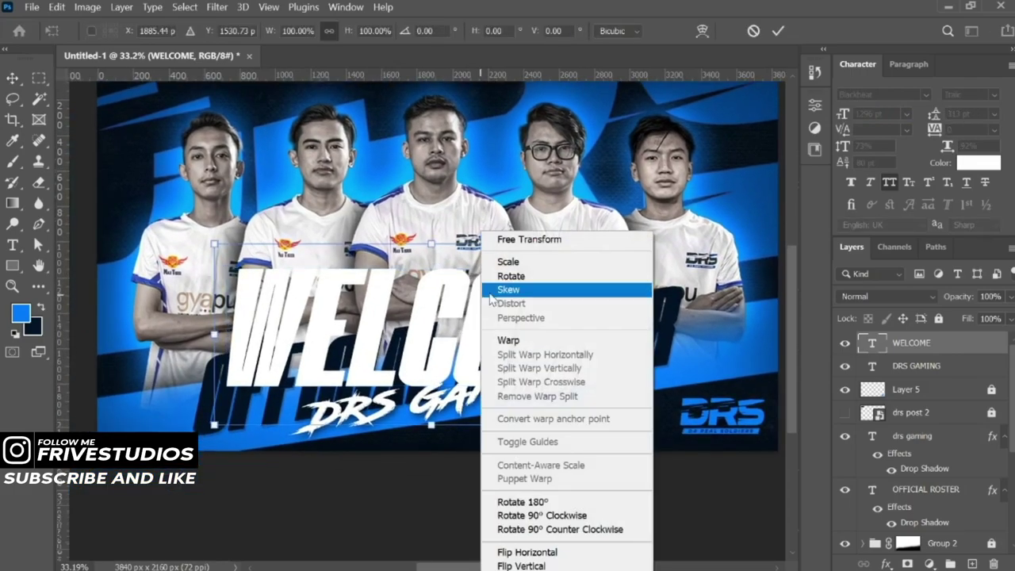
click(506, 290)
drag(215, 339, 215, 411)
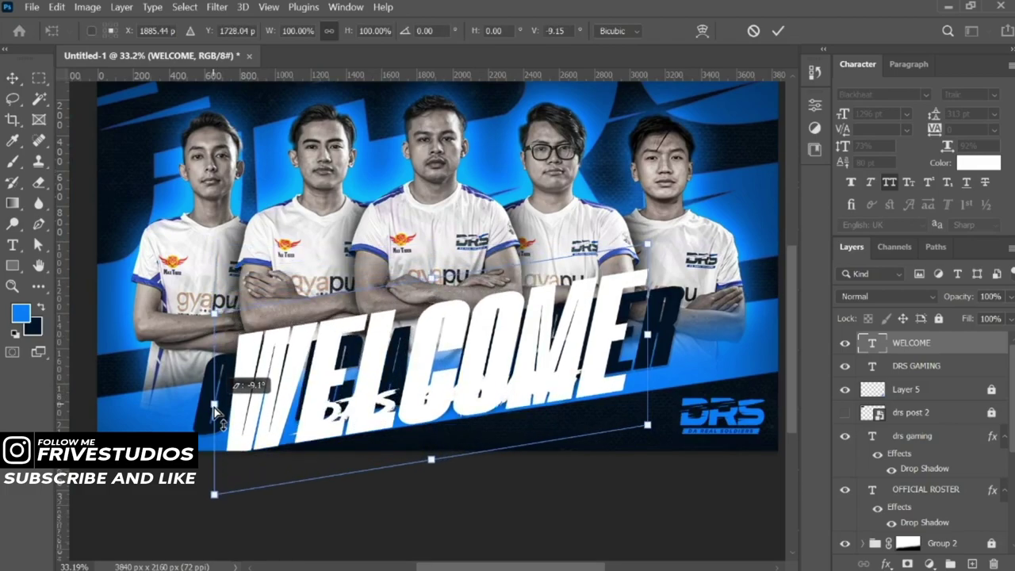
drag(214, 406, 214, 406)
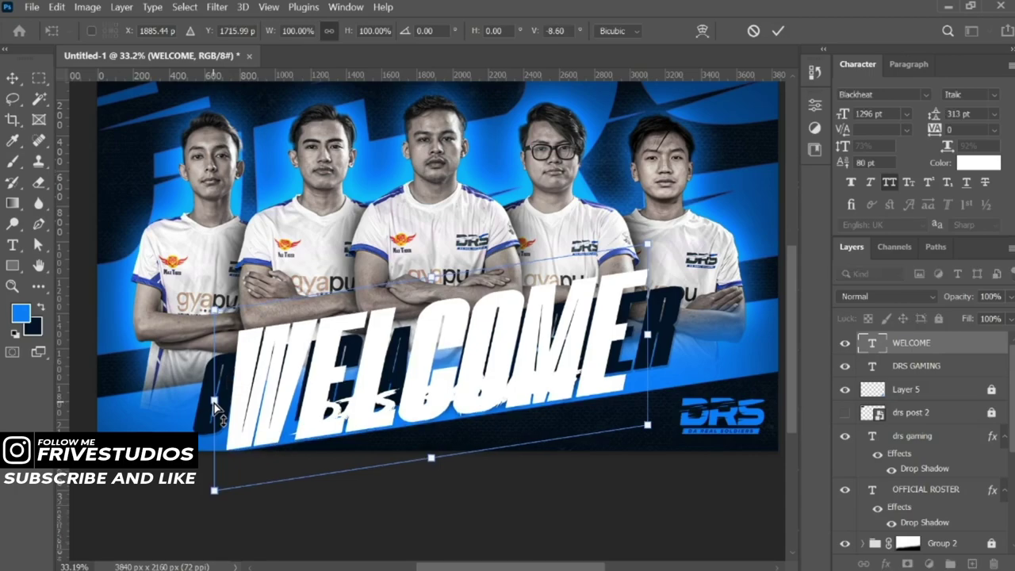
key(Return)
- Raise WELCOME above the players' chests and move its layer below Group 2, behind the players
scroll(287, 373, down, 2)
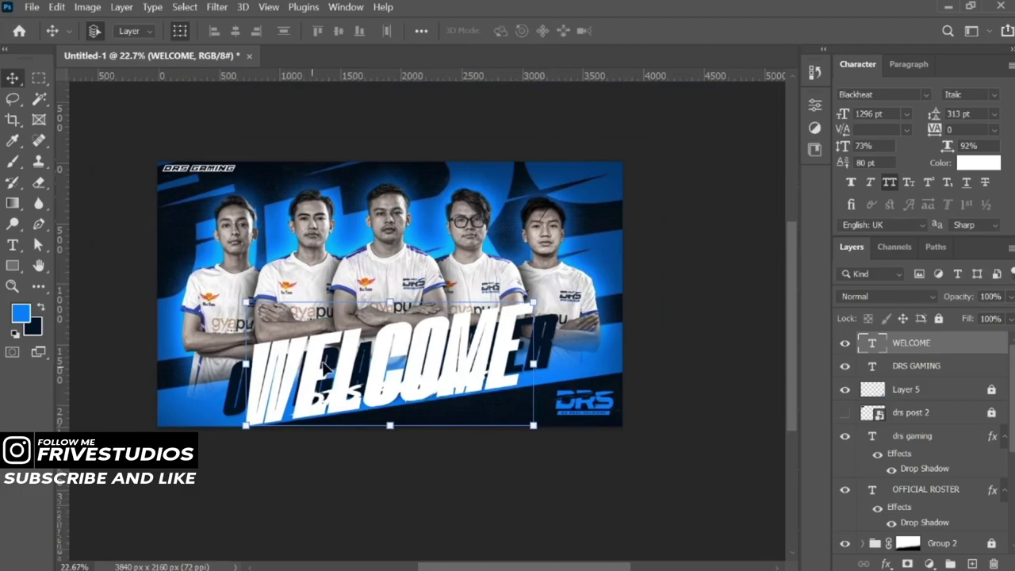
drag(354, 361, 354, 240)
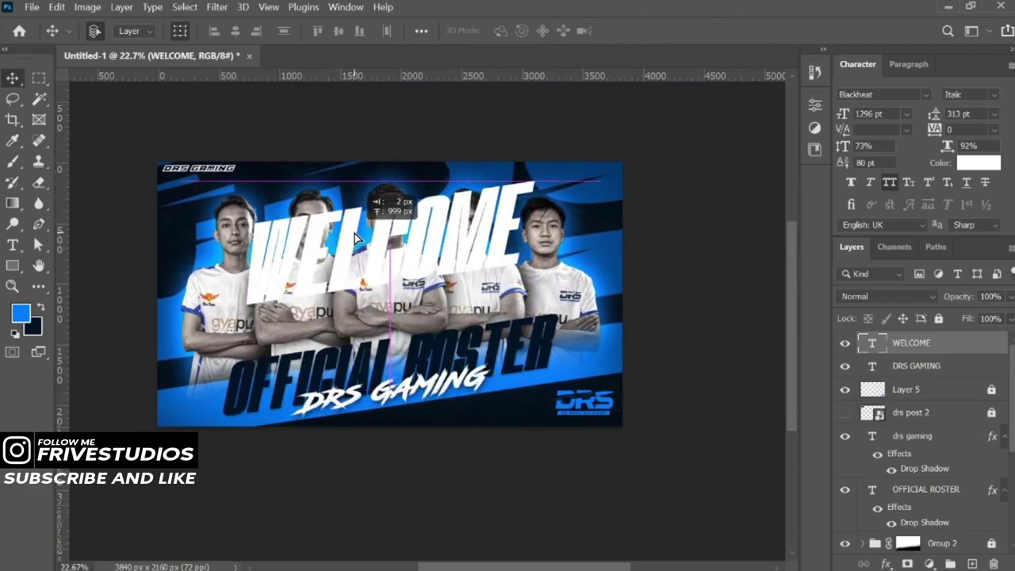
drag(971, 349, 957, 450)
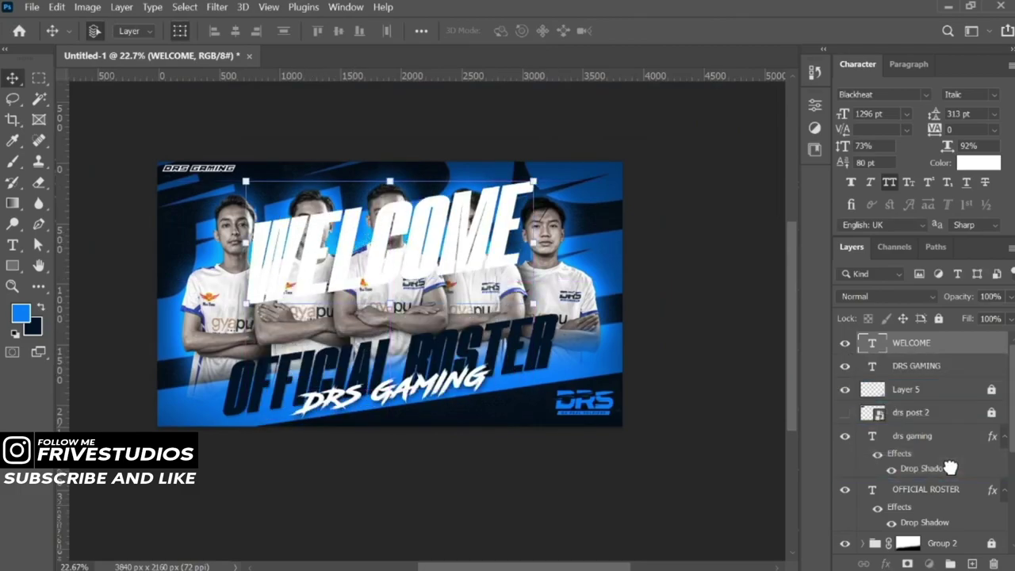
drag(959, 407, 947, 484)
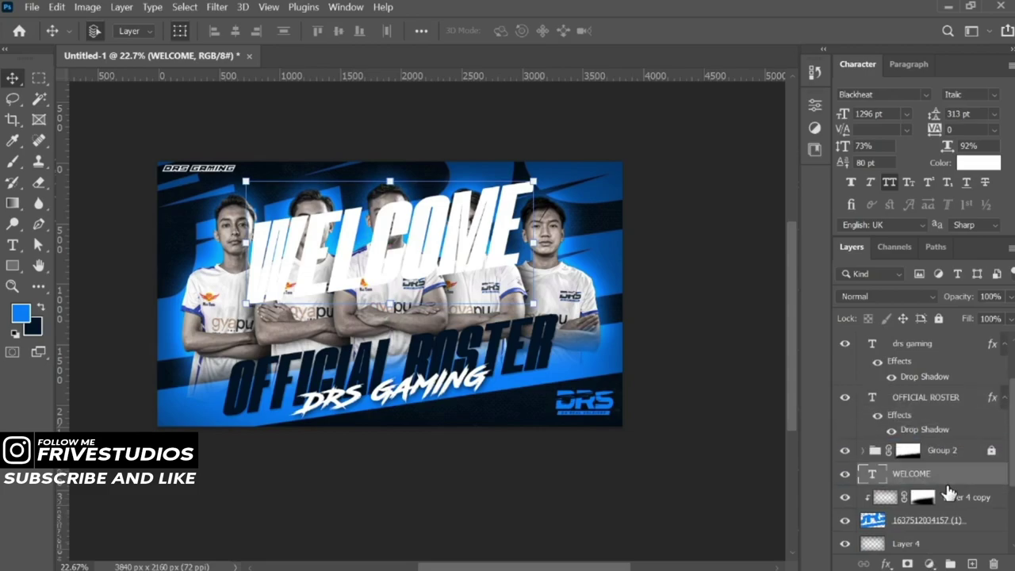
- Scale WELCOME to 118% (about 1529 pt) and shift it toward the top
click(854, 116)
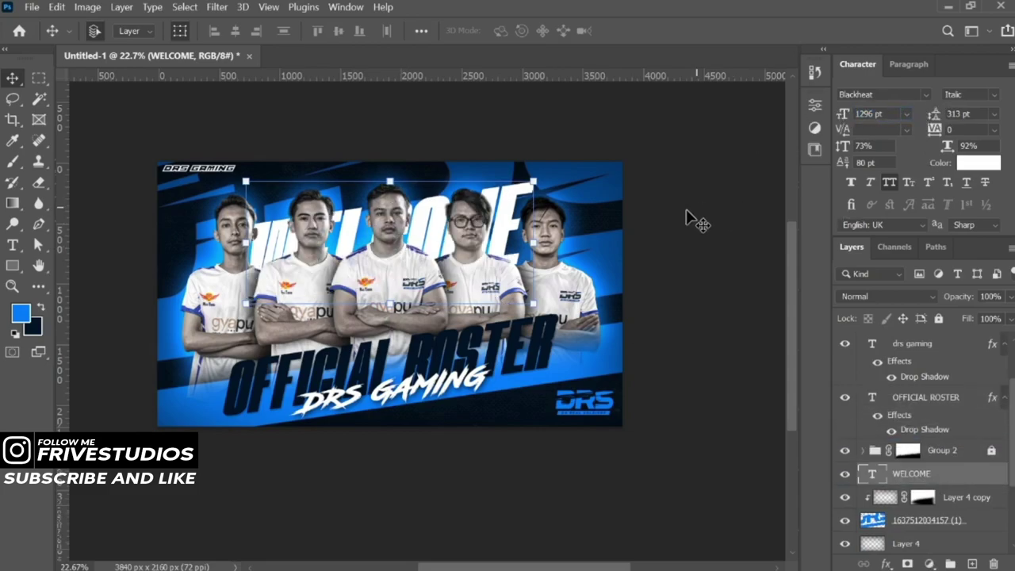
click(390, 175)
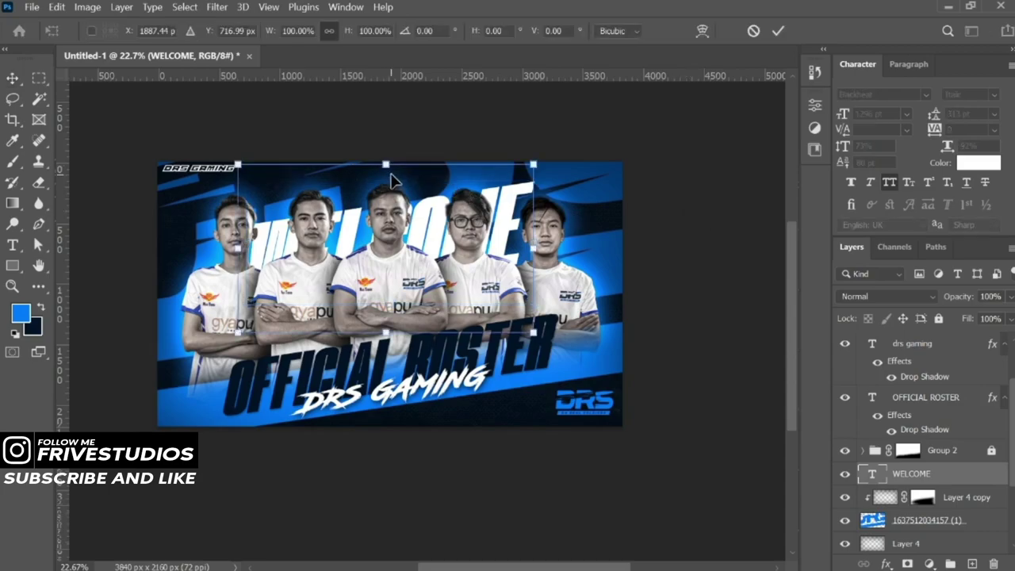
drag(393, 148, 389, 133)
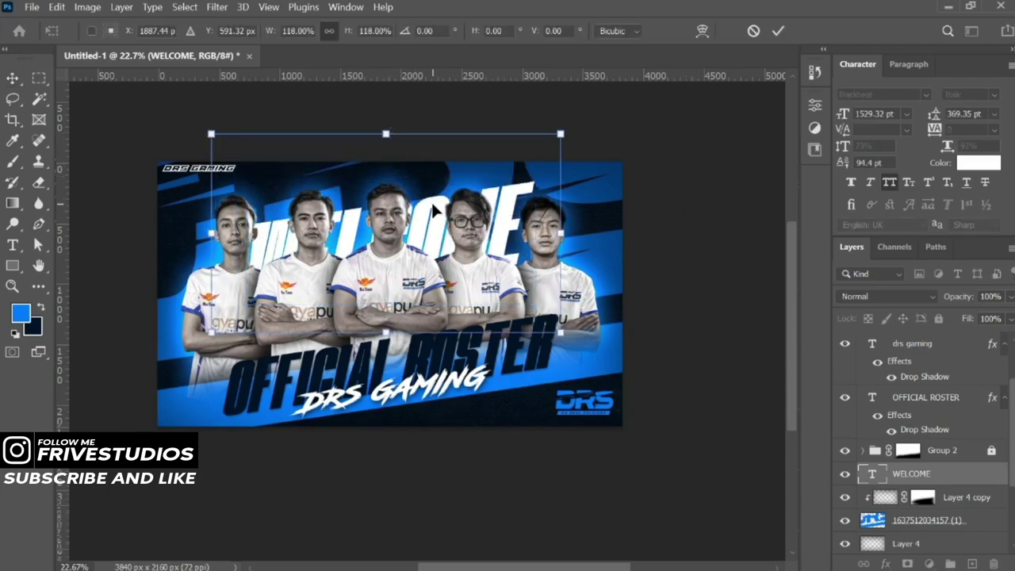
drag(428, 212, 435, 222)
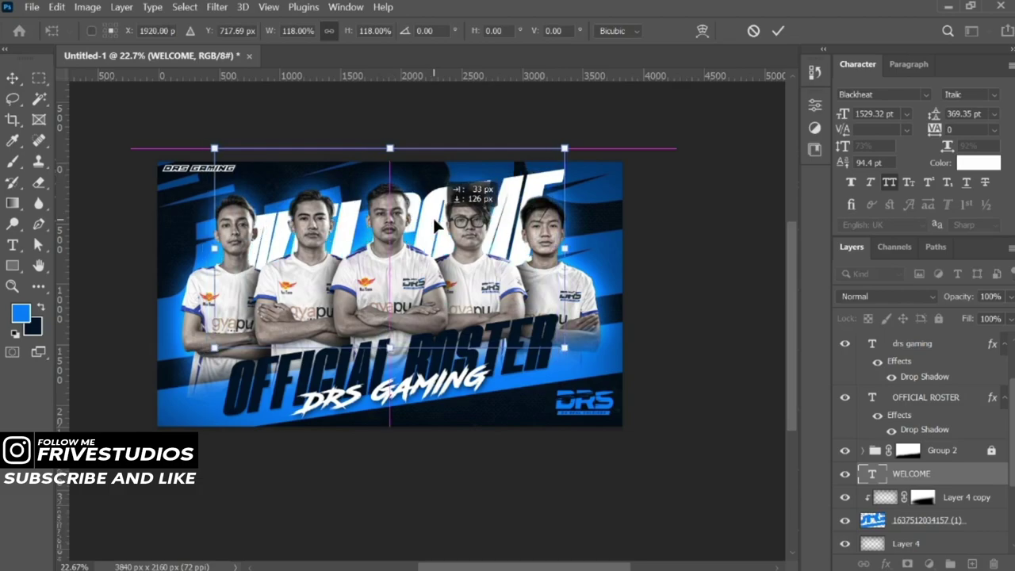
click(778, 31)
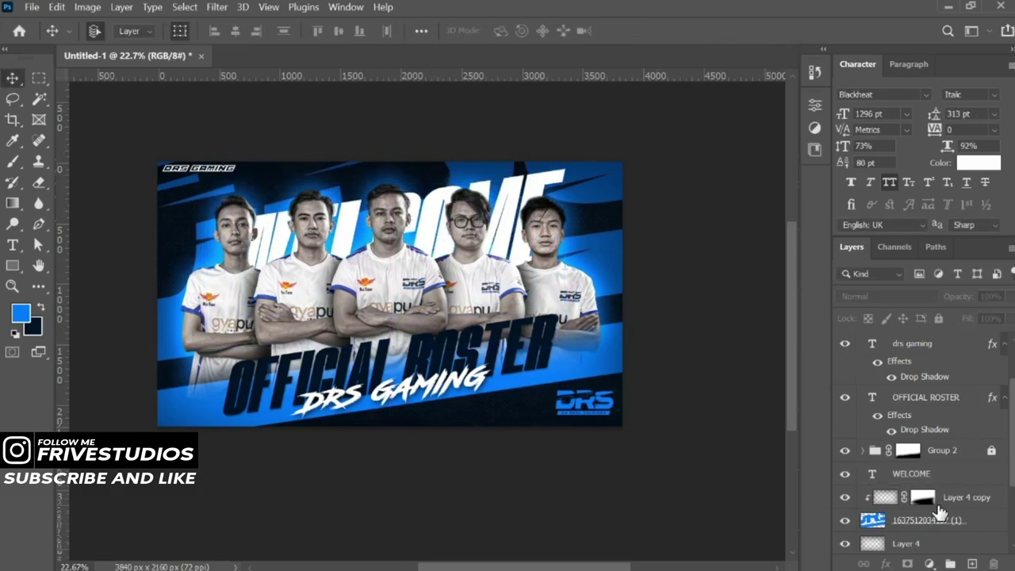
- Flip the WELCOME headline horizontally
click(943, 475)
key(ctrl+t)
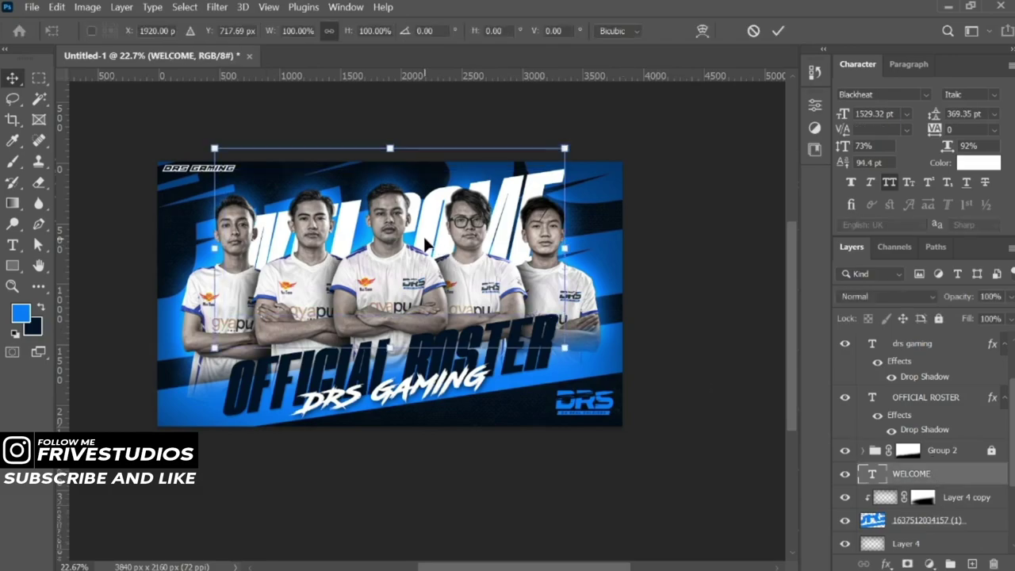
right_click(424, 238)
click(534, 551)
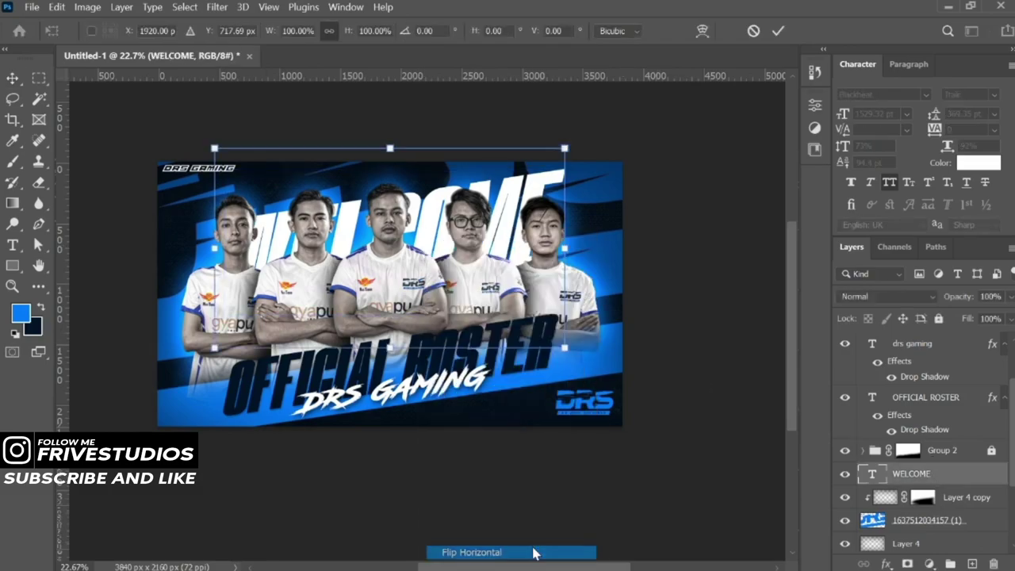
click(778, 31)
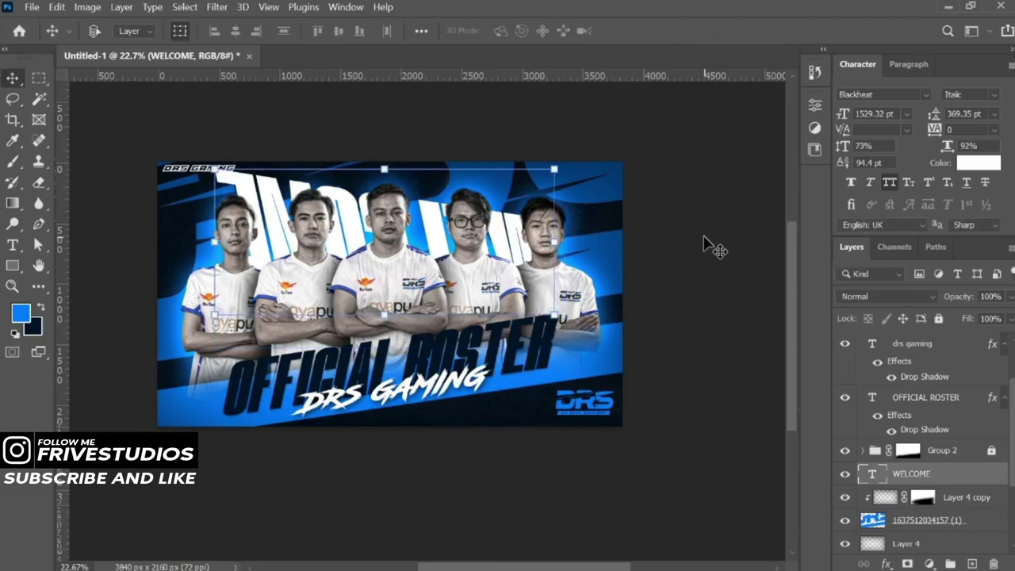
- Nudge the mirrored WELCOME slightly left and down
key(shift+Left)
key(shift+Left)
key(shift+Left)
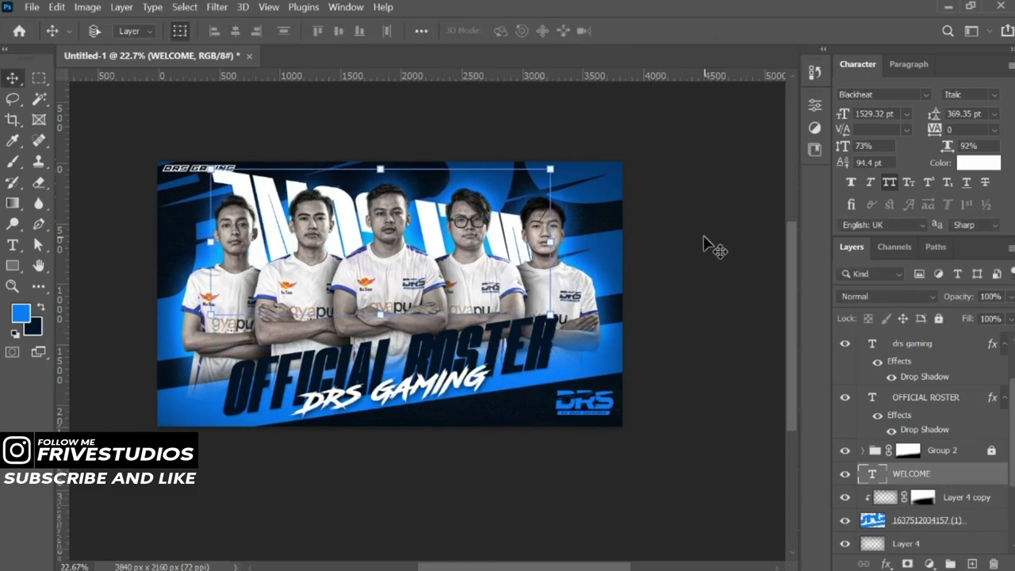
key(shift+Down)
key(shift+Down)
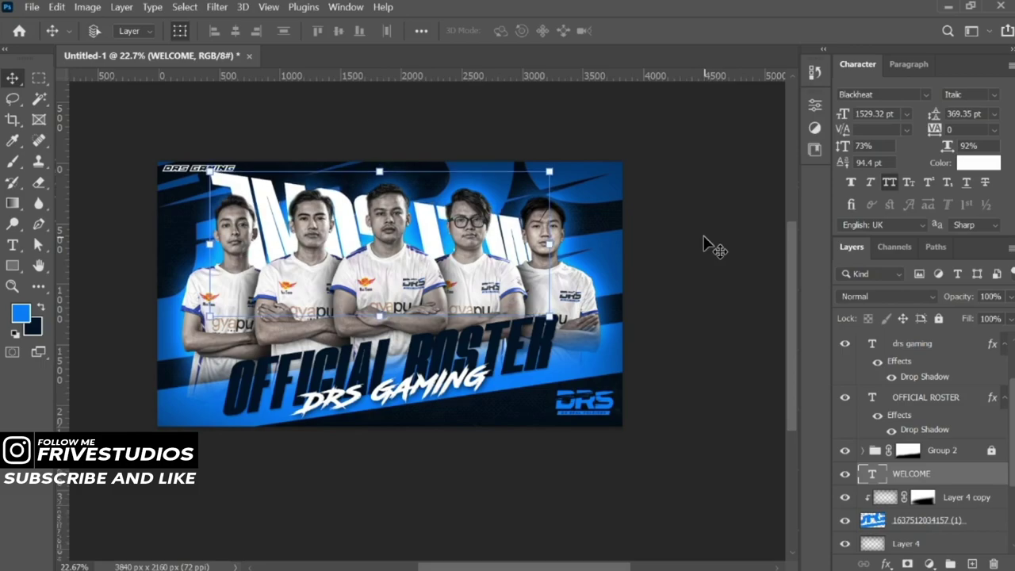
key(shift+Down)
key(shift+Down)
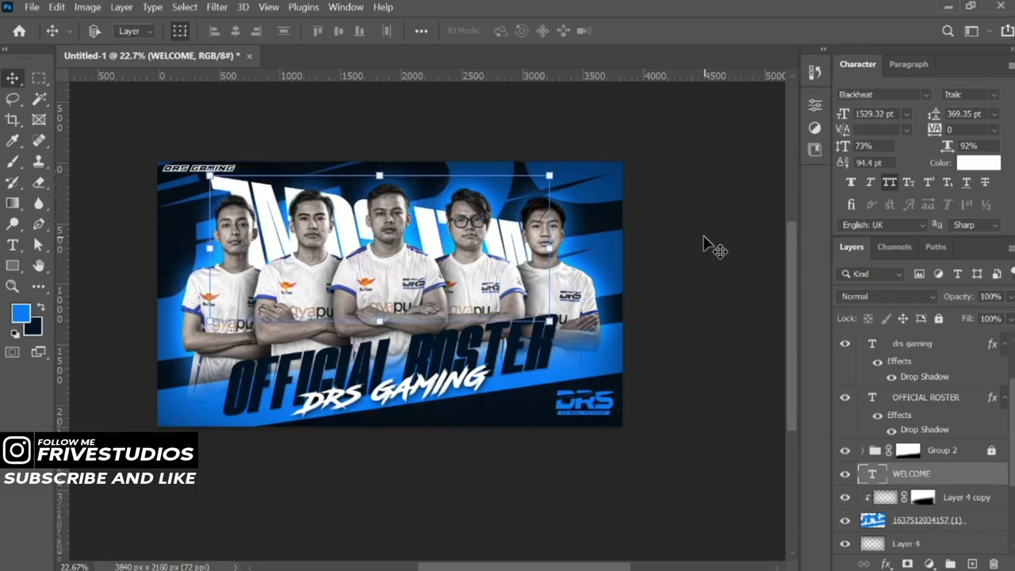
key(shift+Left)
key(shift+Left)
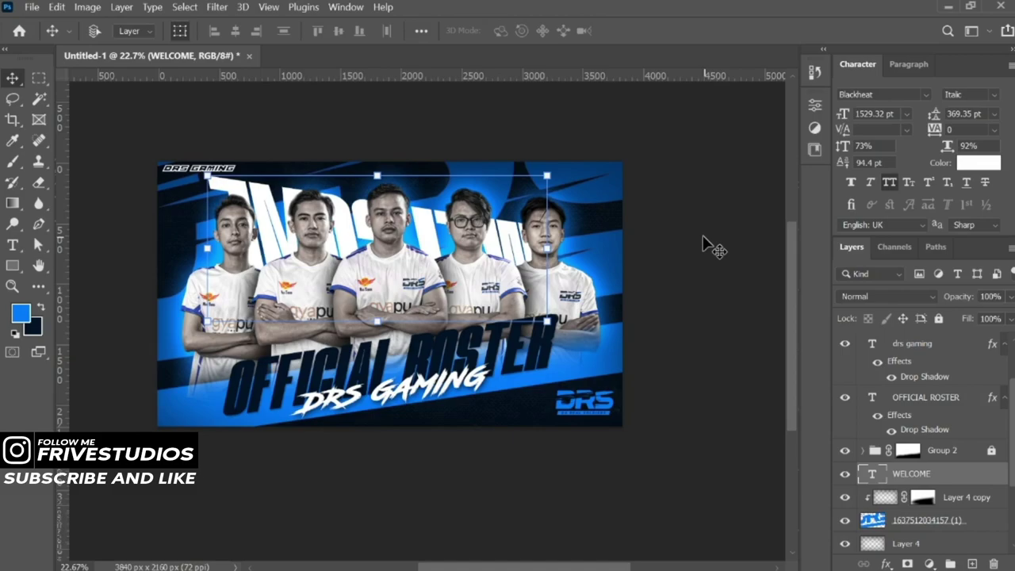
key(ctrl+t)
- Skew the mirrored WELCOME a little more by pulling its left edge down
right_click(376, 172)
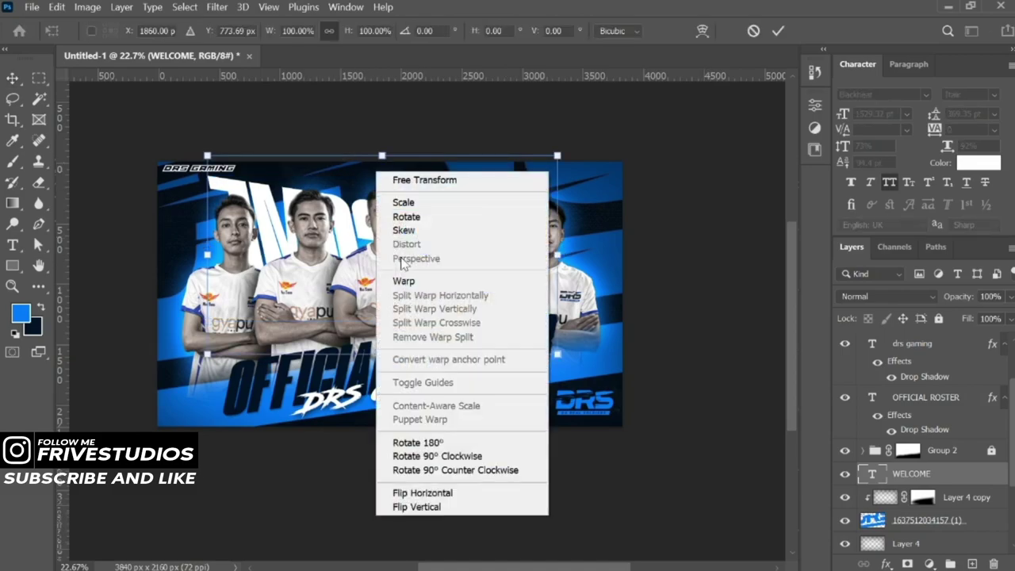
click(403, 230)
drag(208, 255, 209, 262)
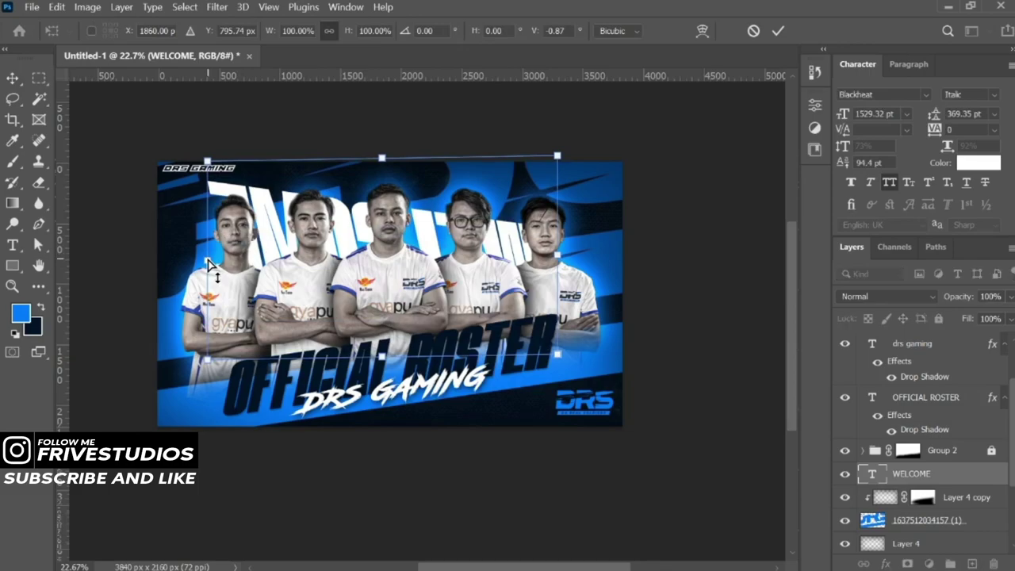
key(Return)
- Enlarge WELCOME to about 102.5% (about 1568 pt) from the bottom handle
key(ctrl+t)
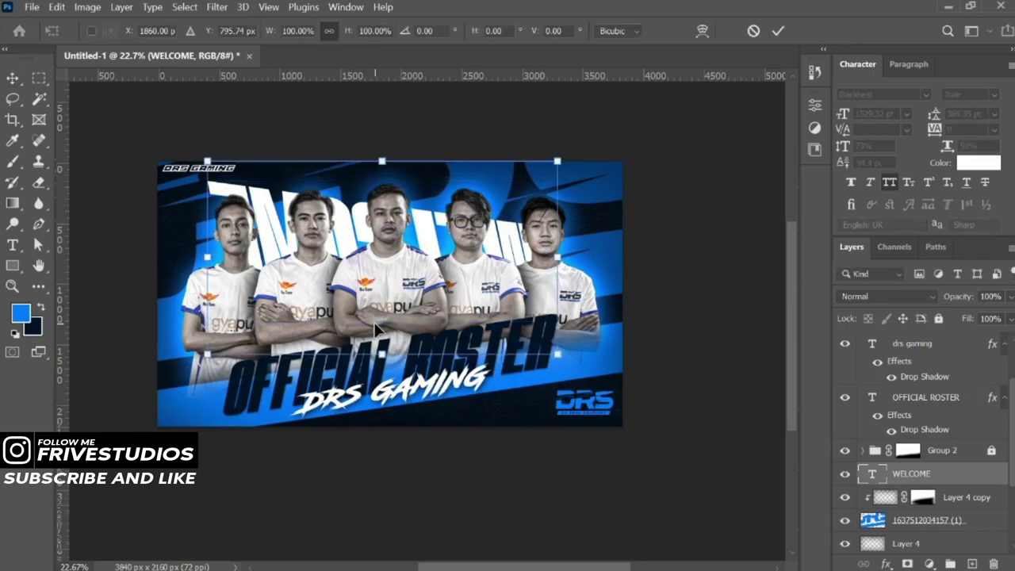
drag(383, 350, 389, 337)
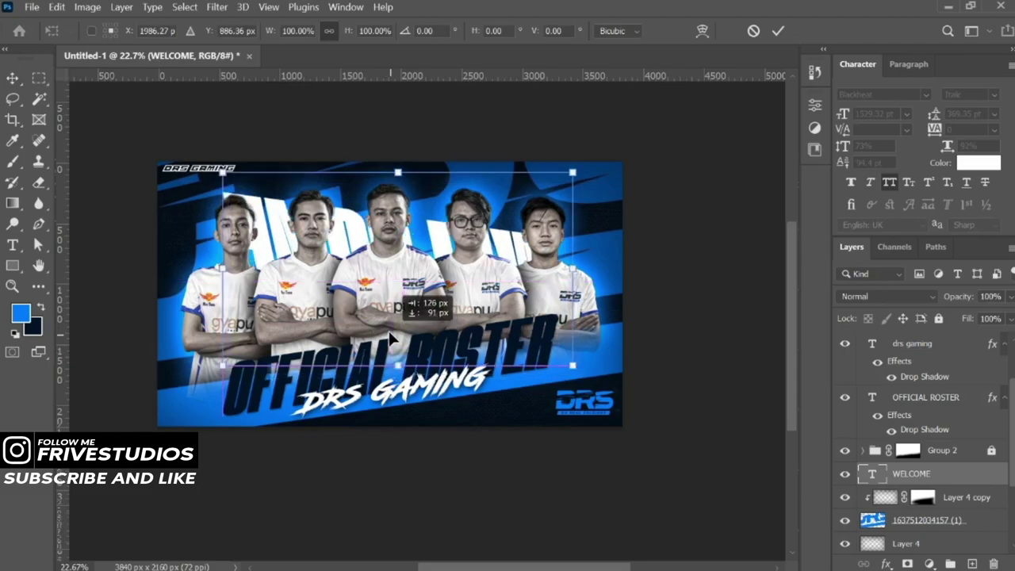
key(ctrl+z)
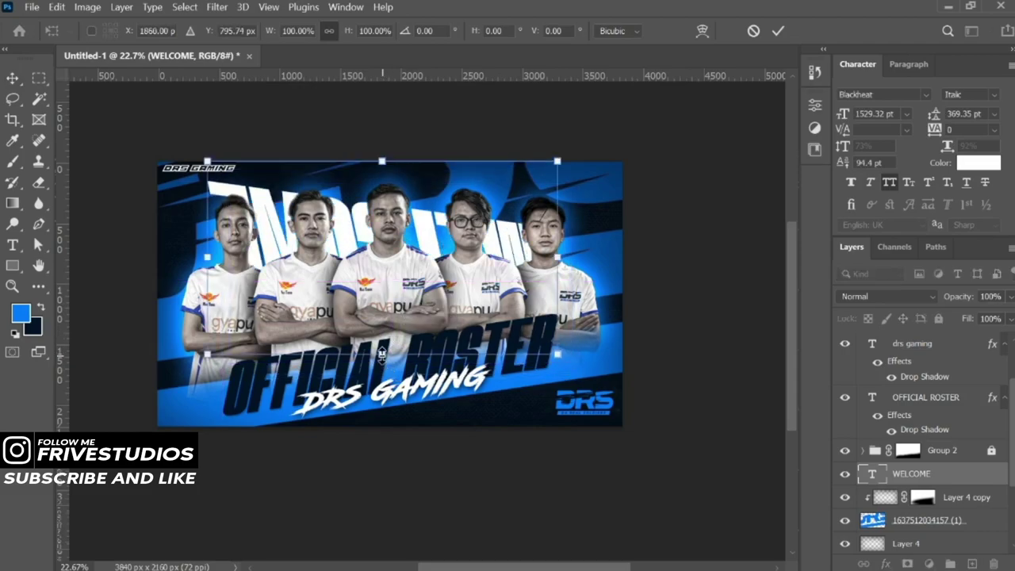
drag(382, 353, 381, 359)
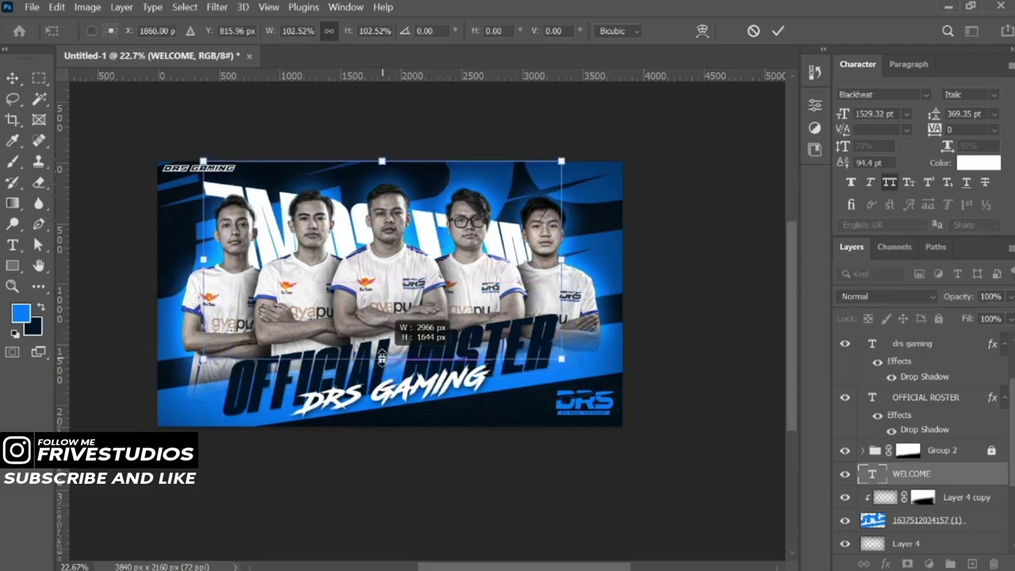
key(Return)
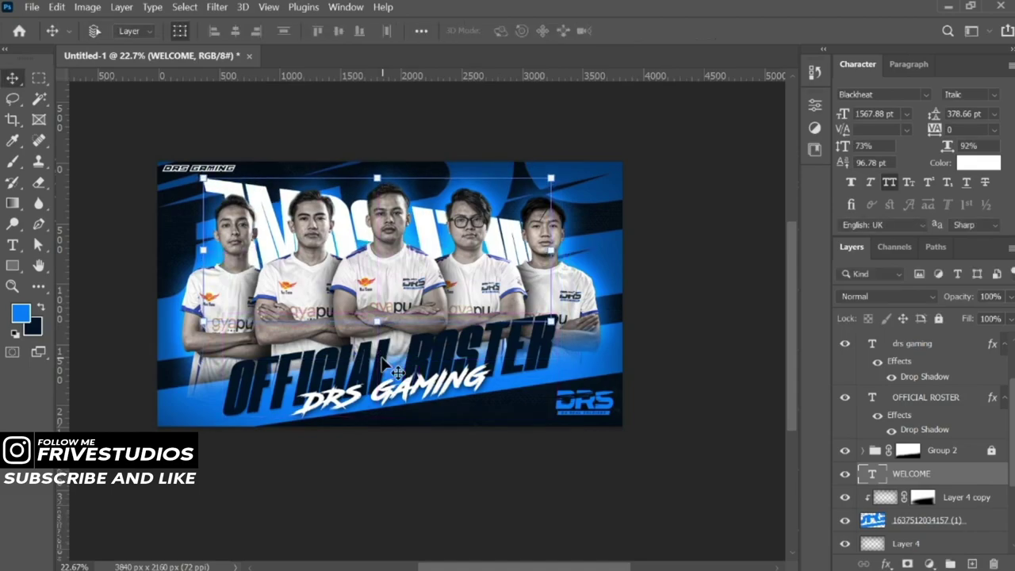
- Review the layer stack and reselect the WELCOME layer
click(648, 313)
scroll(465, 283, down, 3)
scroll(468, 282, up, 2)
scroll(479, 273, up, 1)
scroll(482, 270, up, 1)
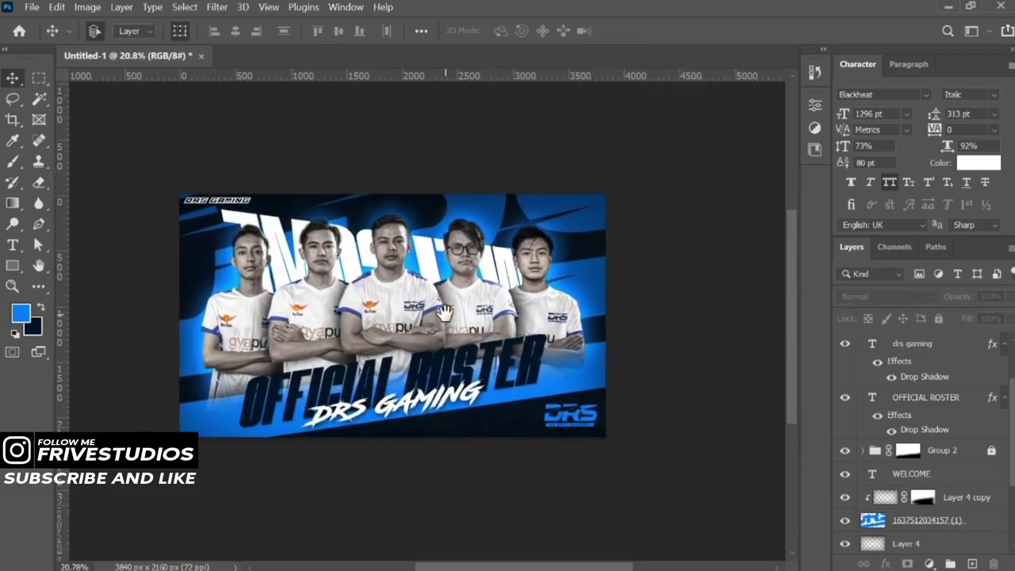
scroll(393, 376, up, 1)
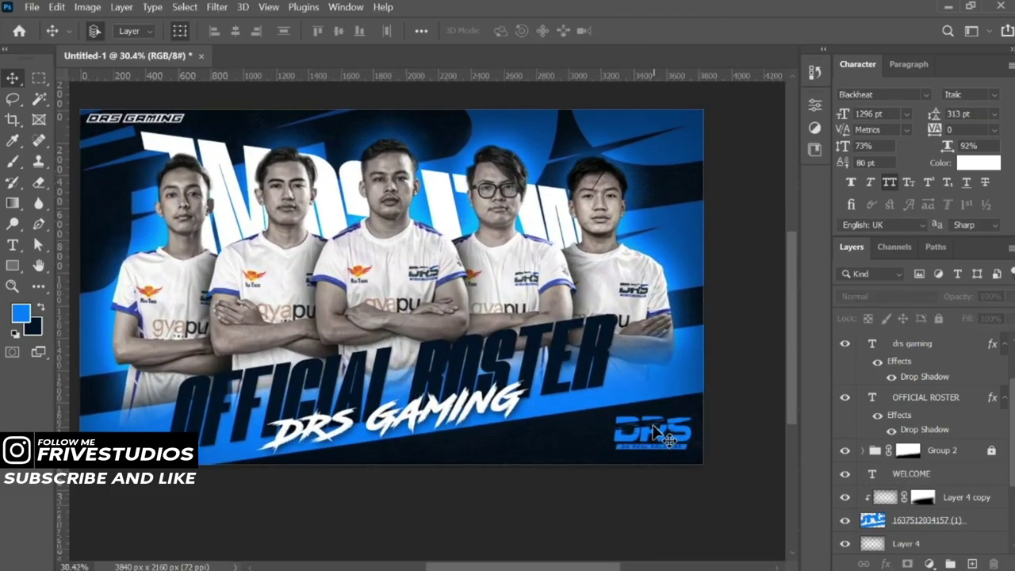
scroll(531, 436, down, 1)
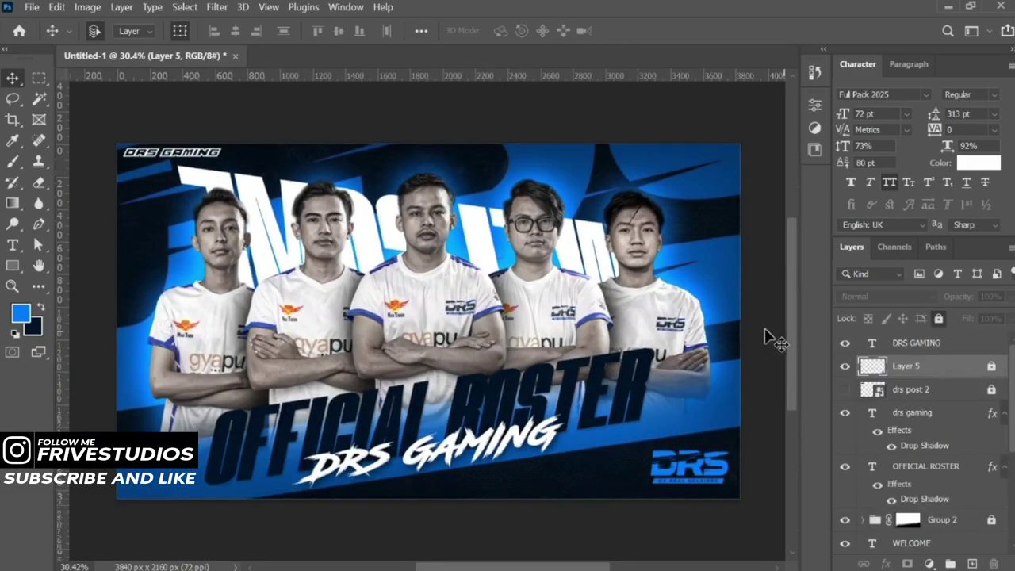
click(763, 337)
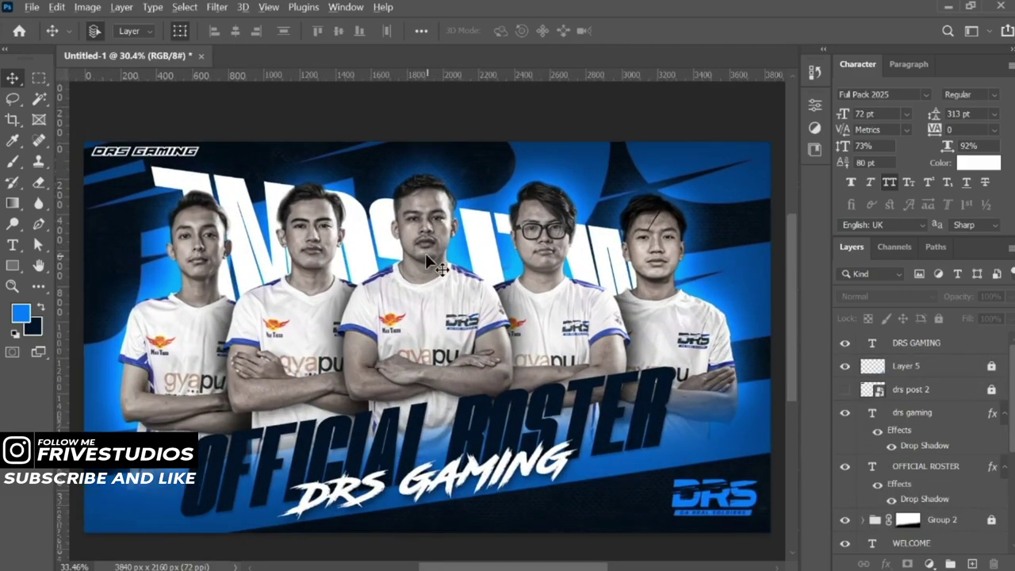
click(425, 253)
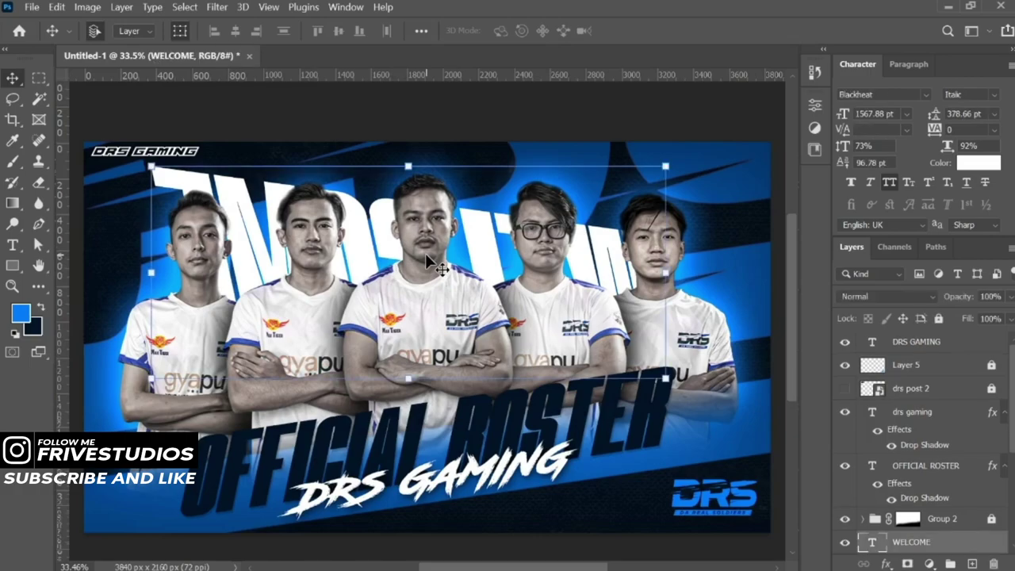
scroll(476, 254, down, 1)
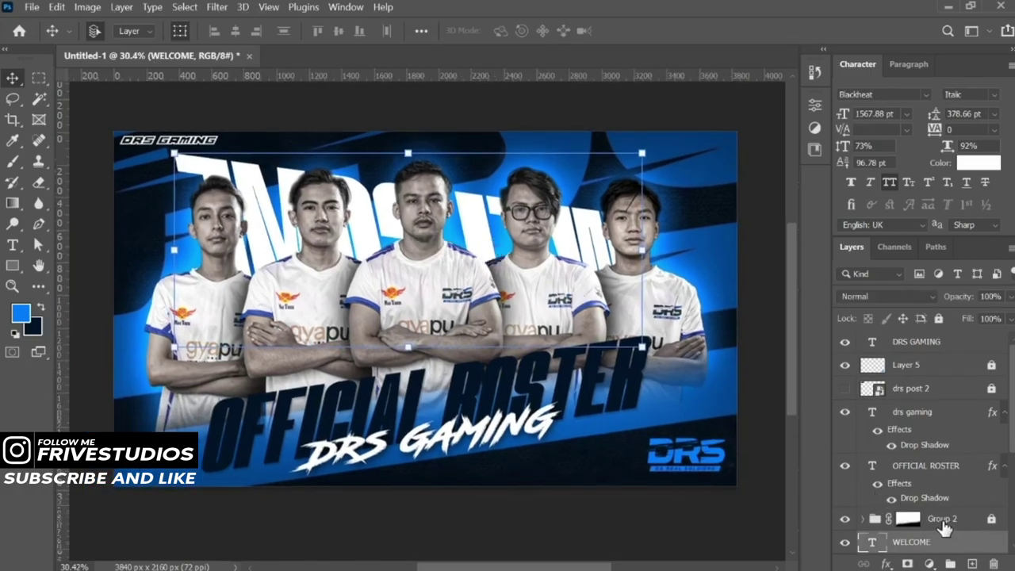
scroll(944, 527, down, 5)
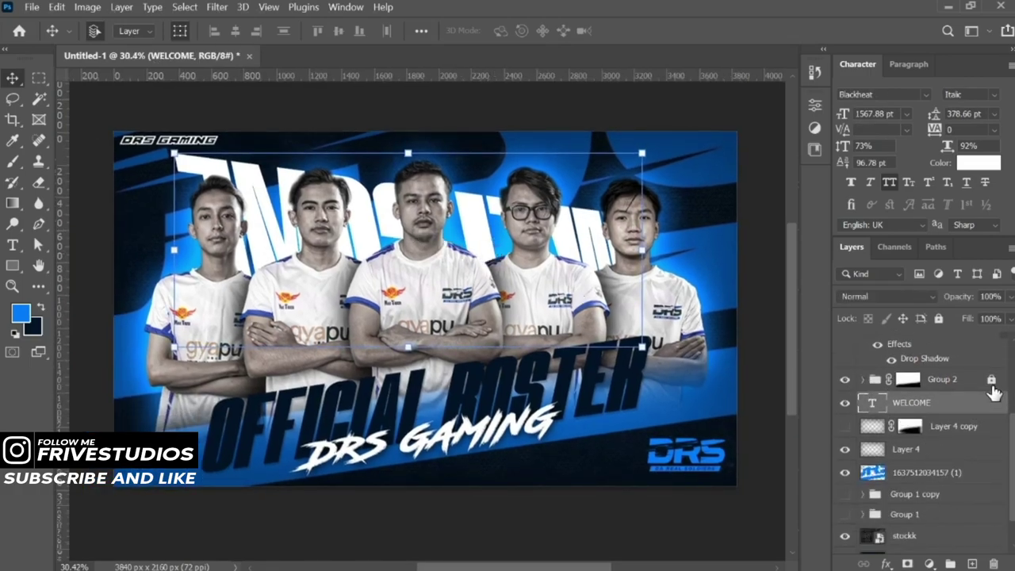
- Unlock and expand Group 2, then select the Group 1 copy 2 players layer
click(991, 380)
click(863, 380)
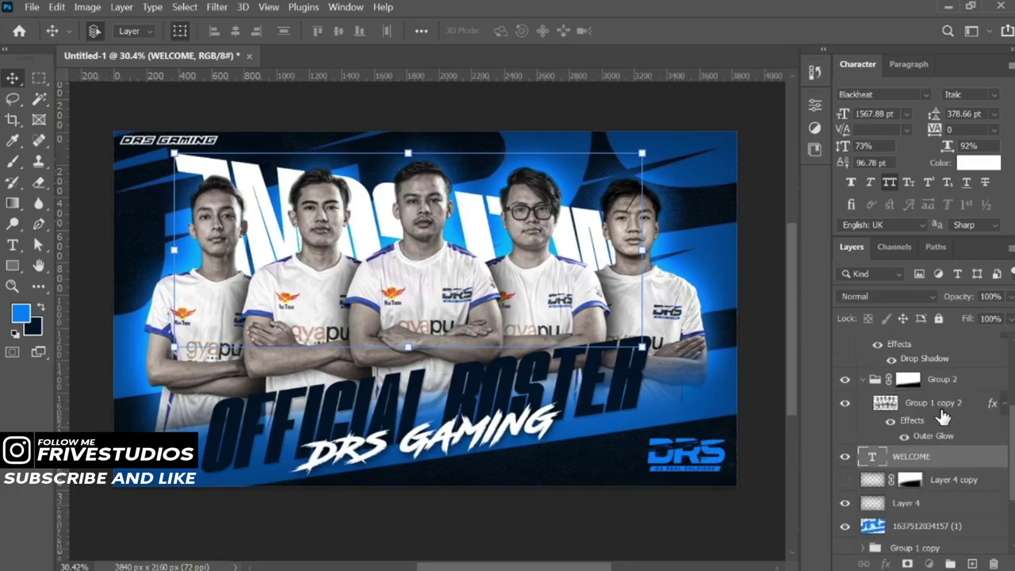
click(940, 406)
click(217, 7)
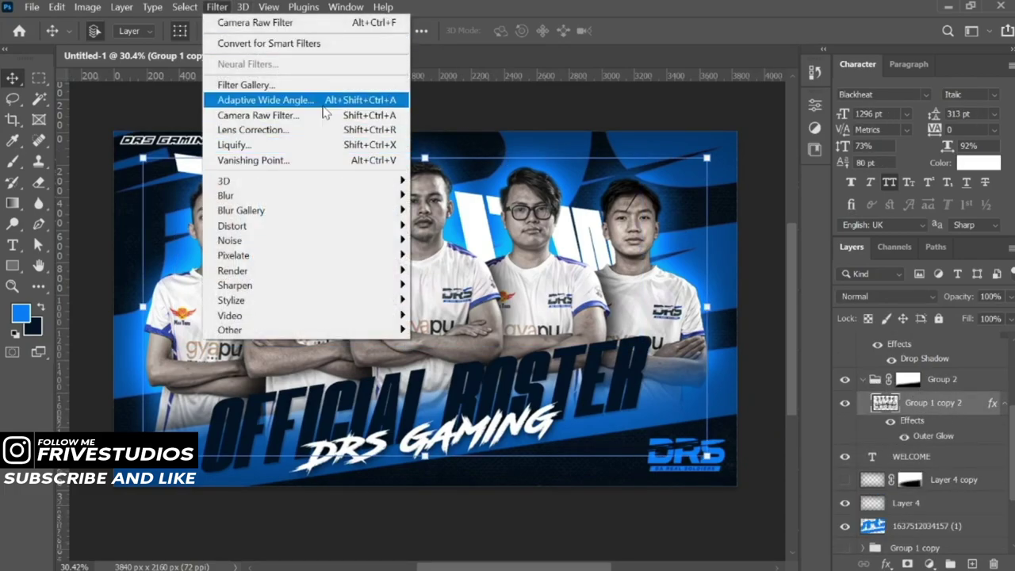
- Apply a Camera Raw Filter with Dehaze +16 to the players, checking before and after
click(318, 118)
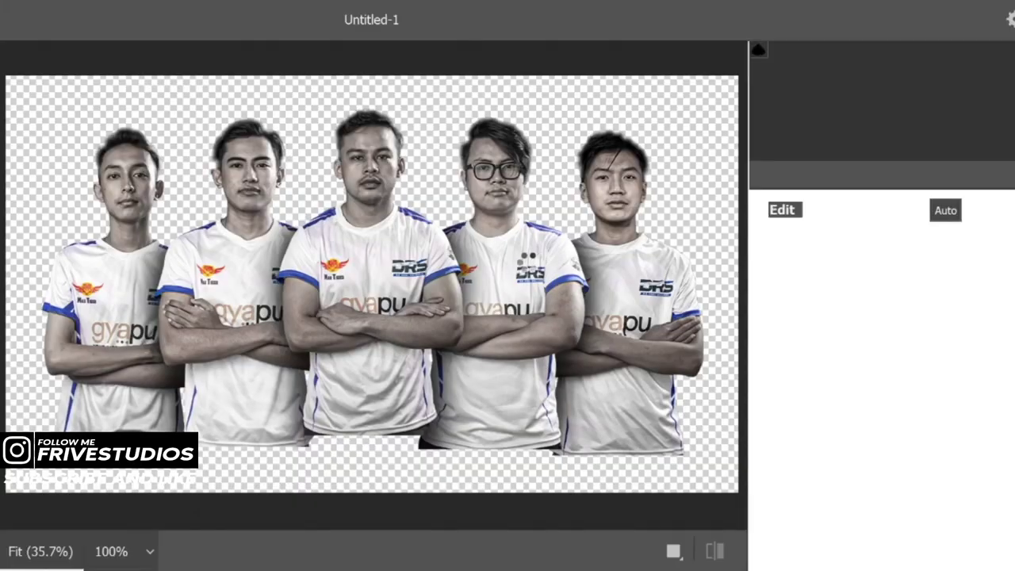
scroll(827, 423, down, 1)
scroll(827, 423, down, 3)
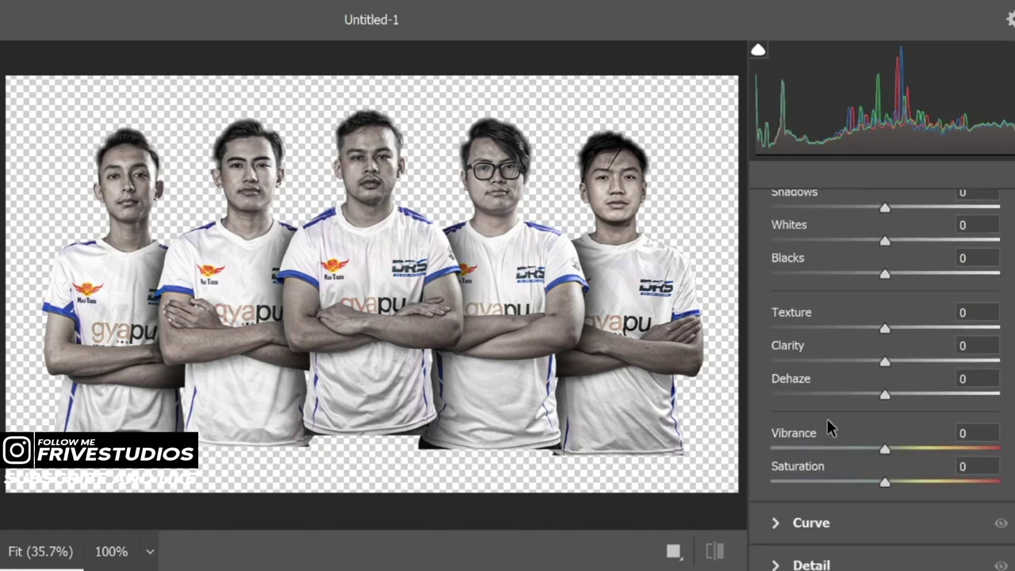
drag(793, 378, 811, 377)
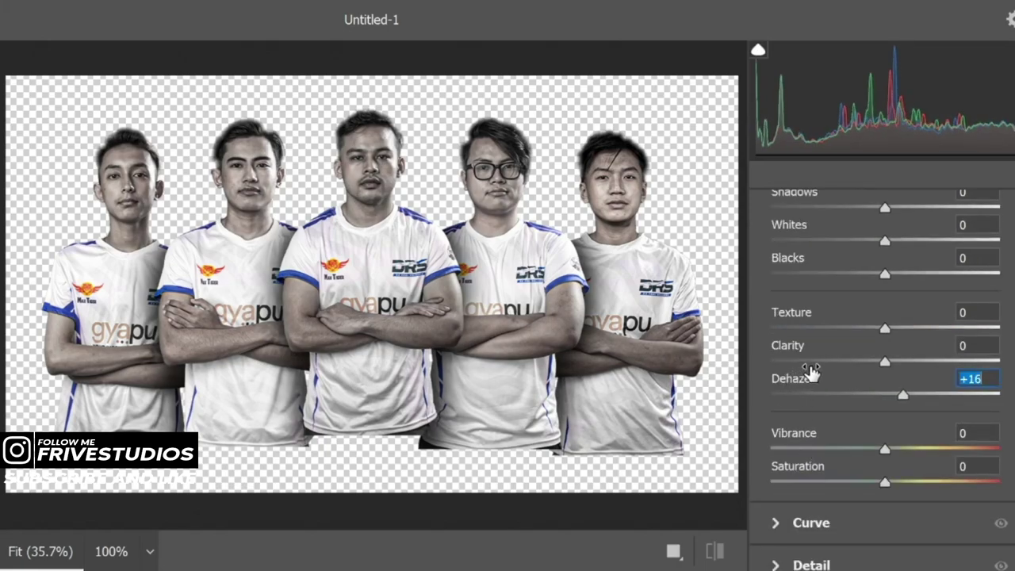
click(713, 553)
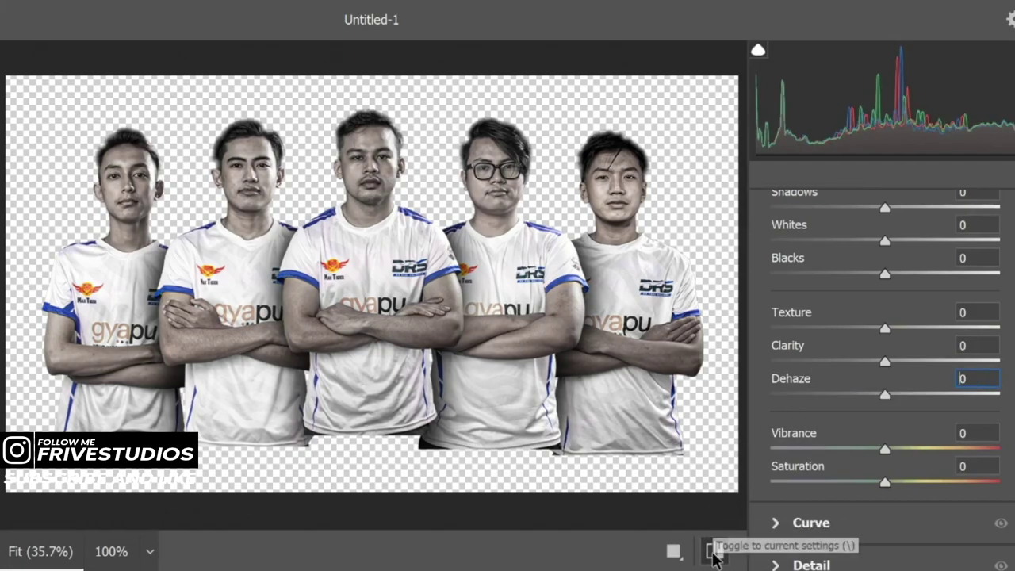
click(713, 553)
text(+16)
click(713, 554)
click(713, 553)
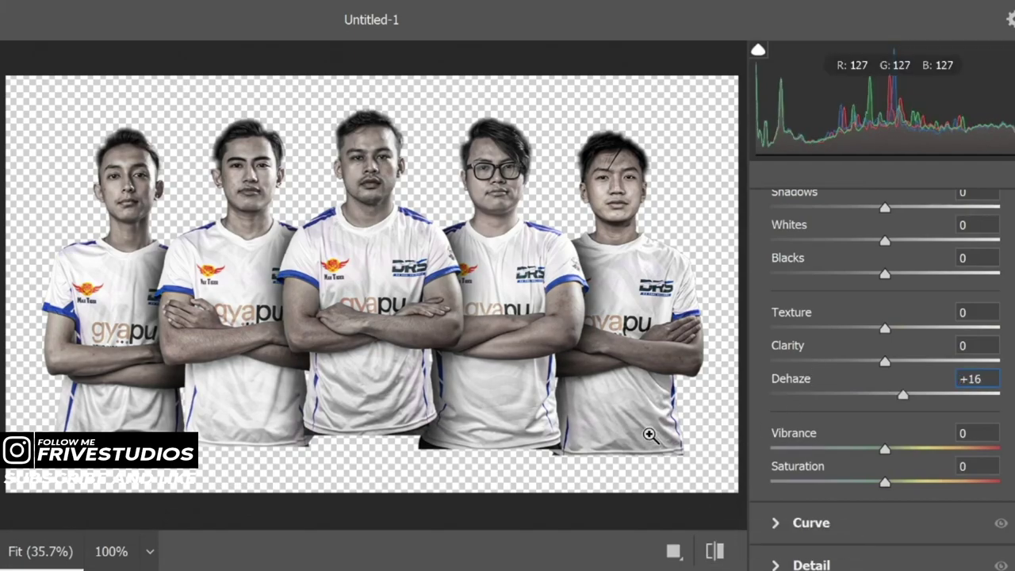
key(Return)
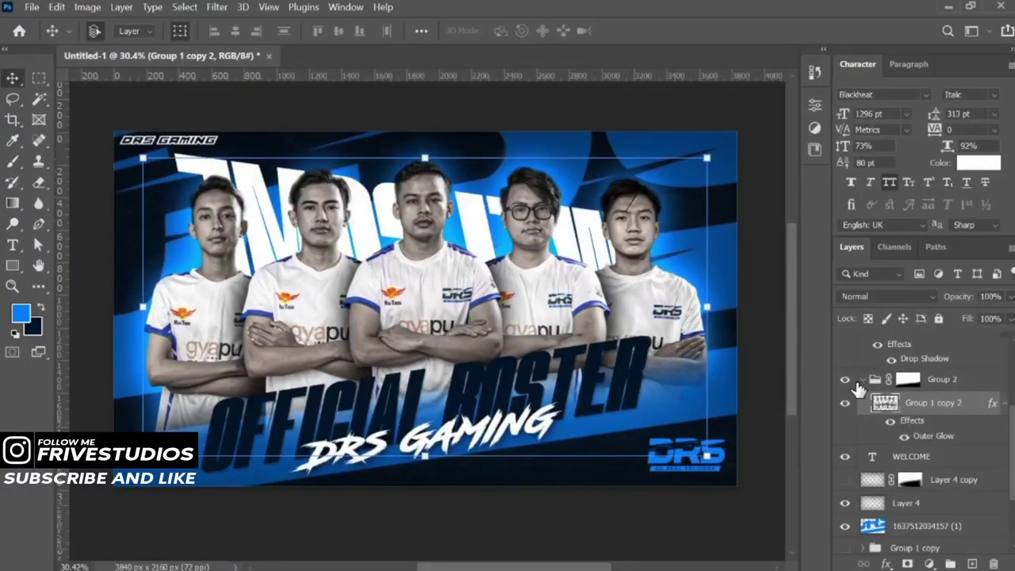
- Paint black on Group 2's mask over the lit shirt area near the DRS logo
click(905, 384)
click(13, 162)
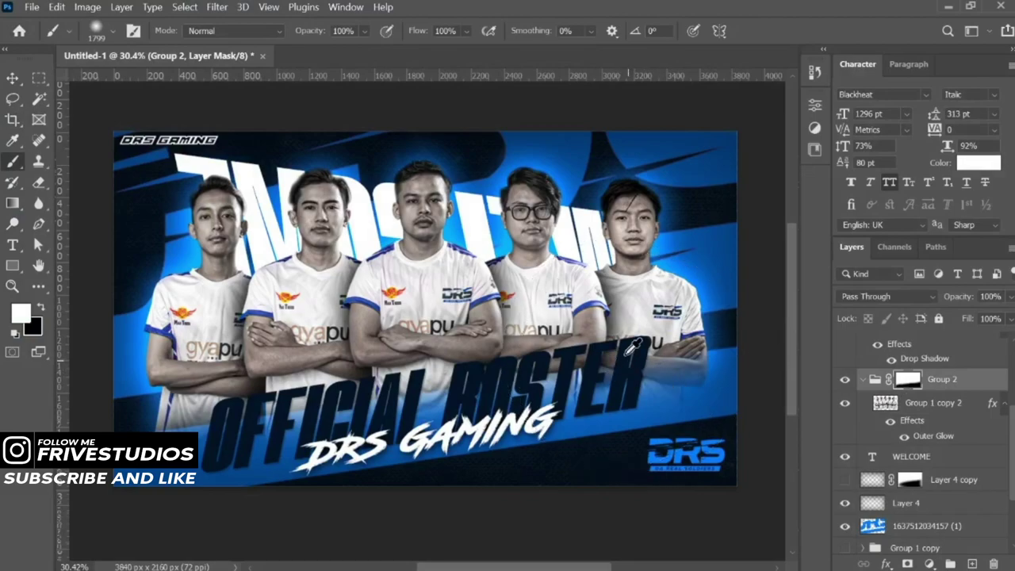
scroll(610, 357, down, 1)
drag(600, 369, 517, 324)
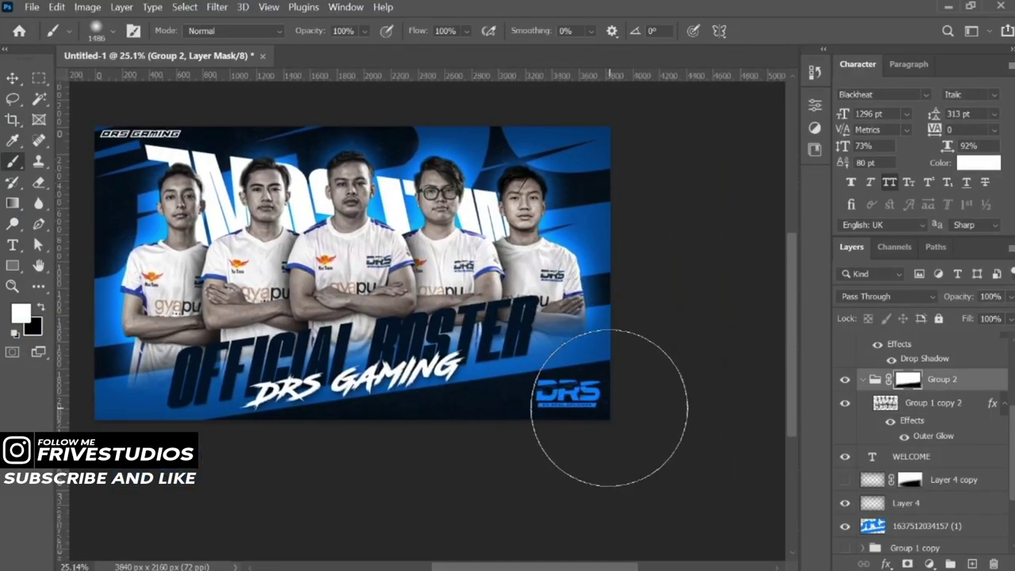
key(z)
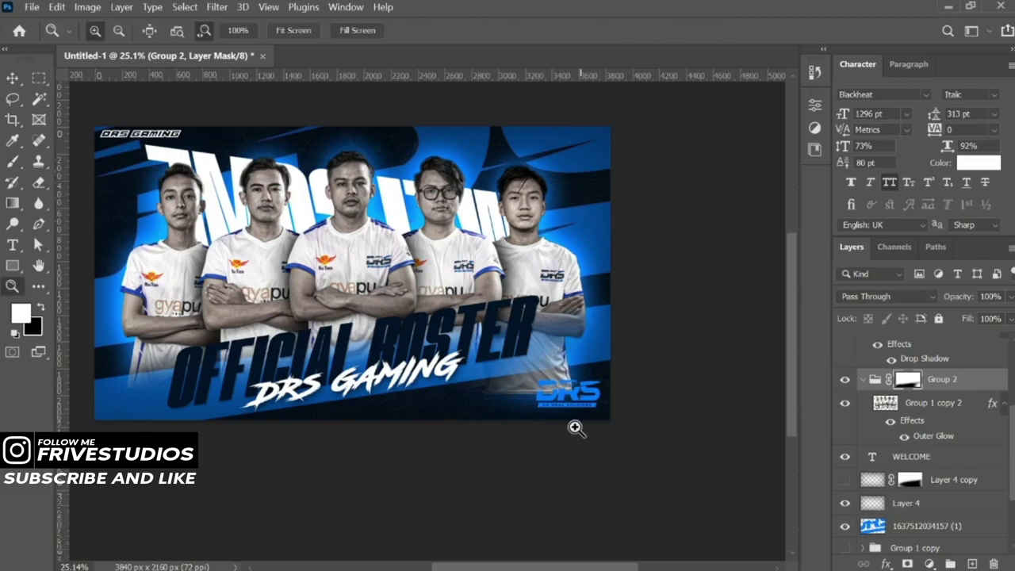
key(b)
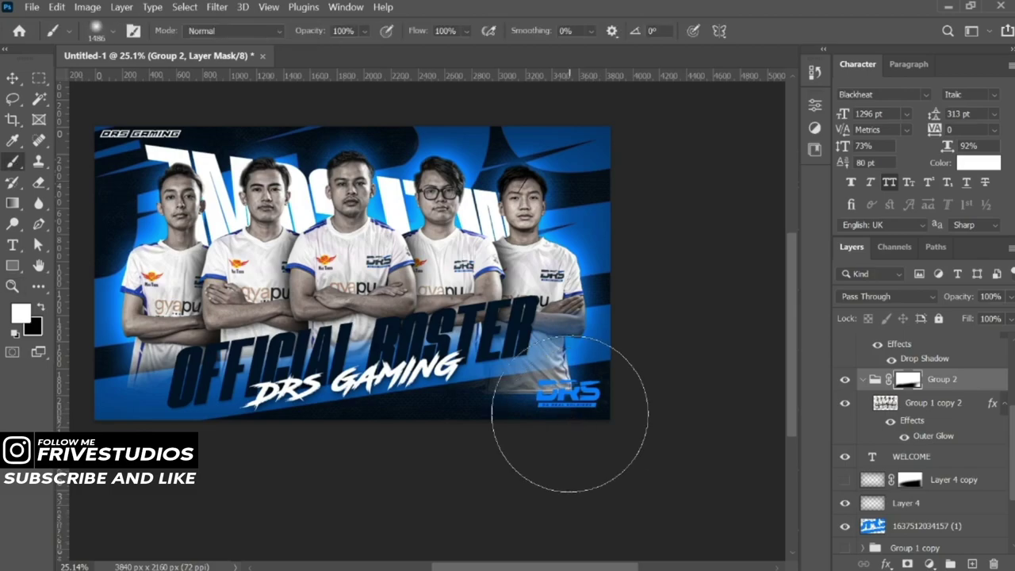
key(x)
mouse_move(566, 403)
mouse_down()
mouse_move(517, 431)
mouse_move(589, 419)
mouse_move(589, 410)
mouse_up()
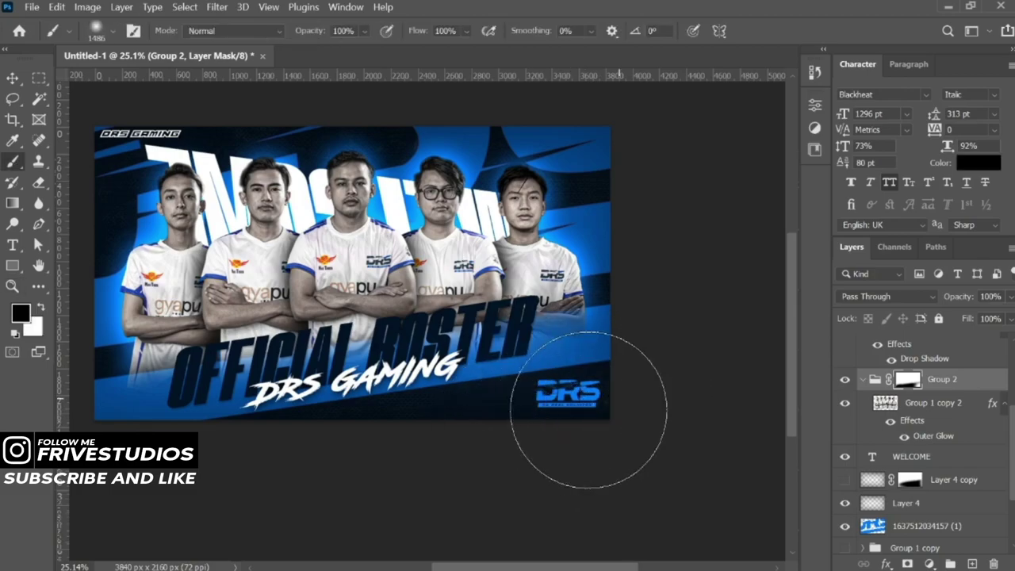
- Shrink the brush from 1486 to 860 and recentre the poster in the view
drag(508, 333, 460, 333)
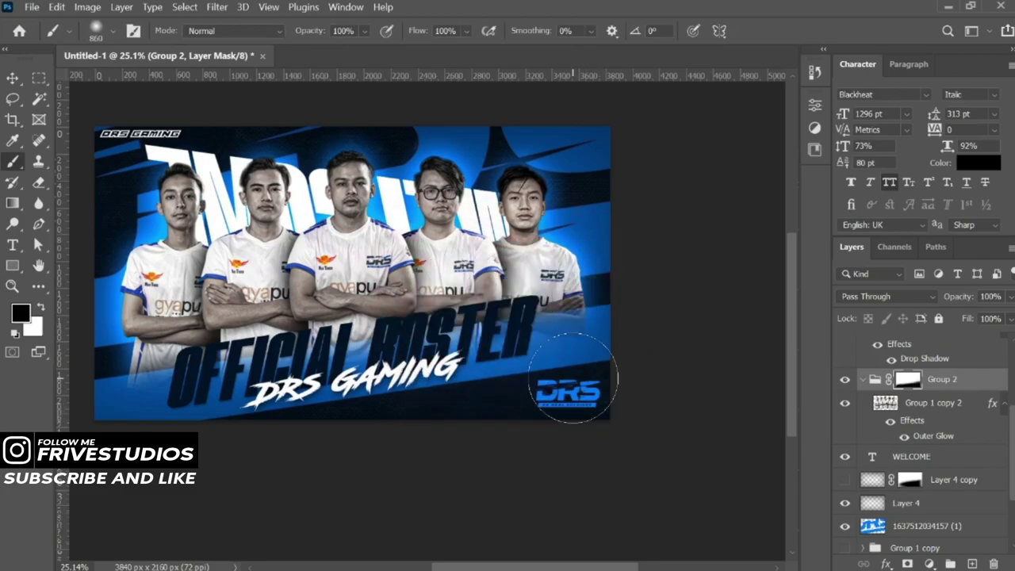
alt+scroll(472, 345, down, 1)
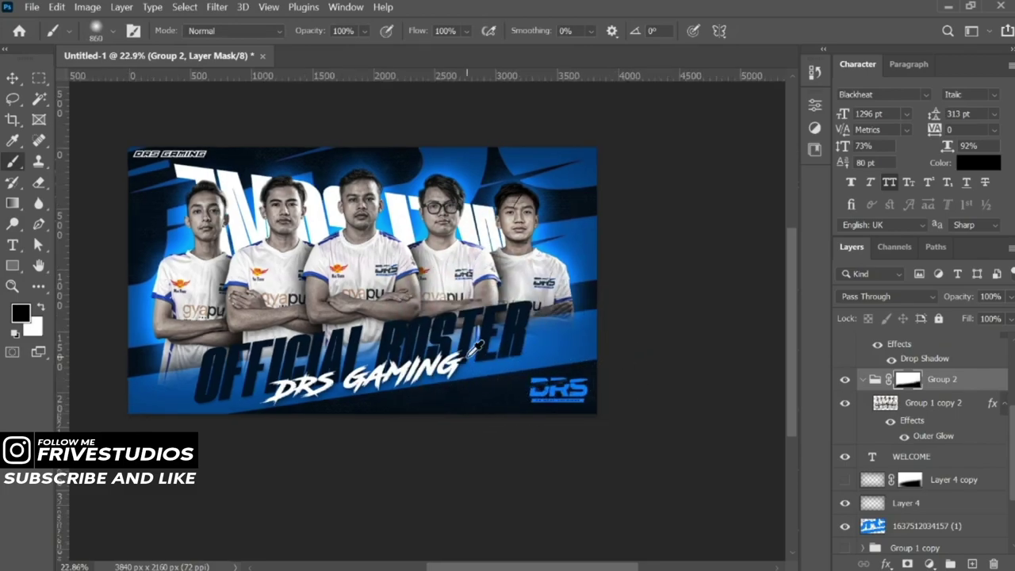
key(x)
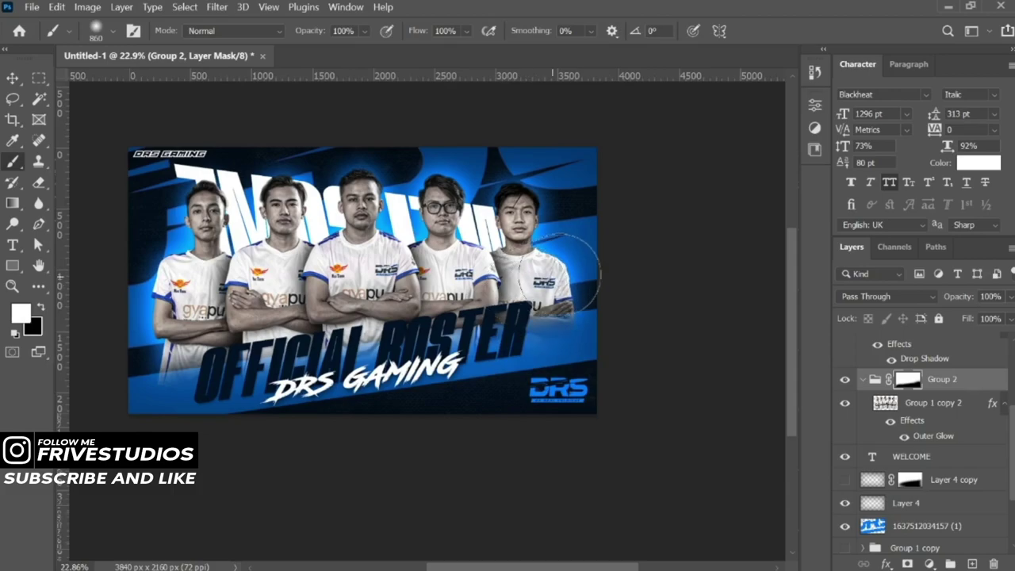
key(x)
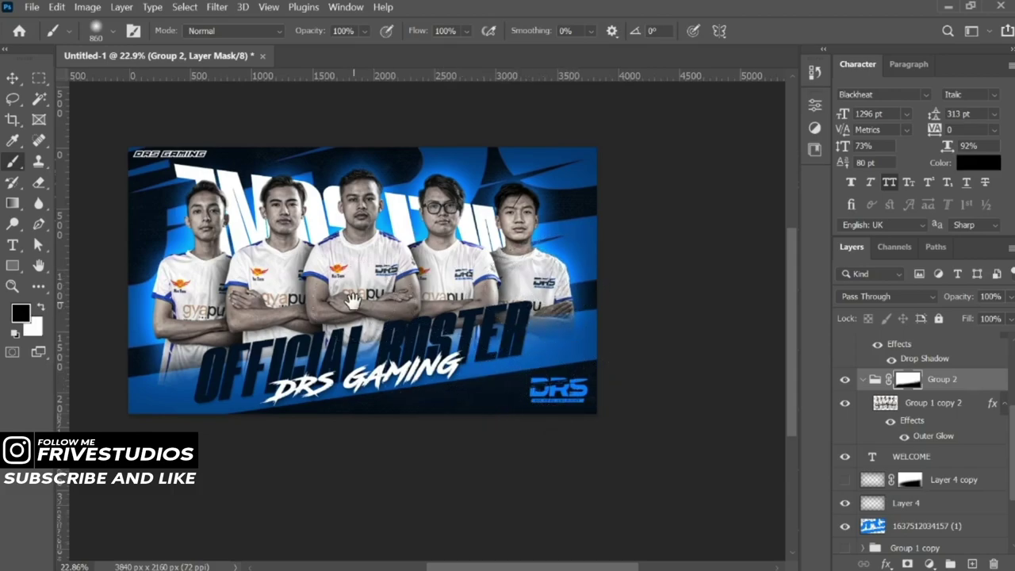
drag(353, 301, 458, 310)
click(13, 77)
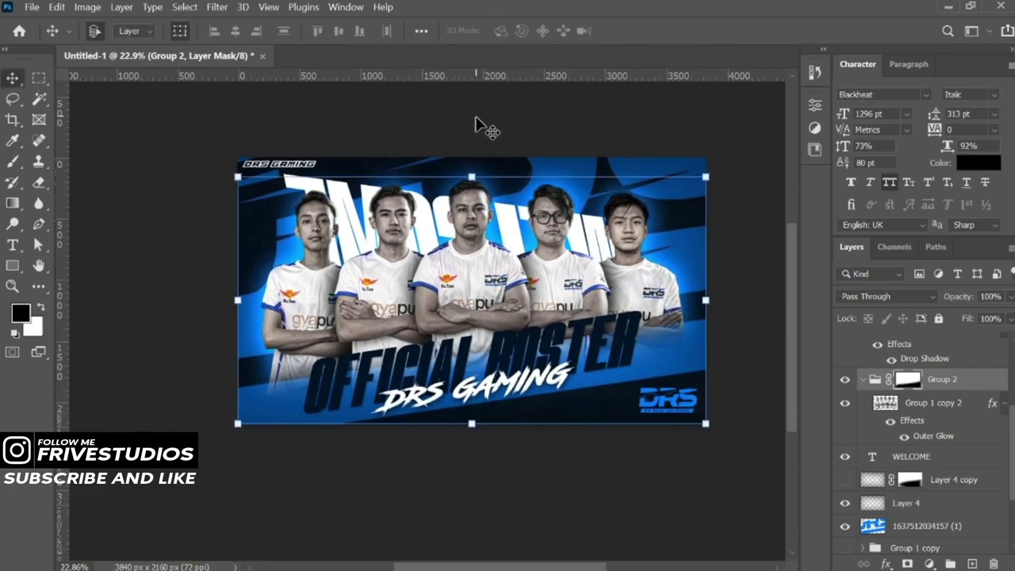
- Compare the banner with and without Layer 4 copy, fill its mask white, and lower its fill to about 3%
scroll(951, 444, down, 2)
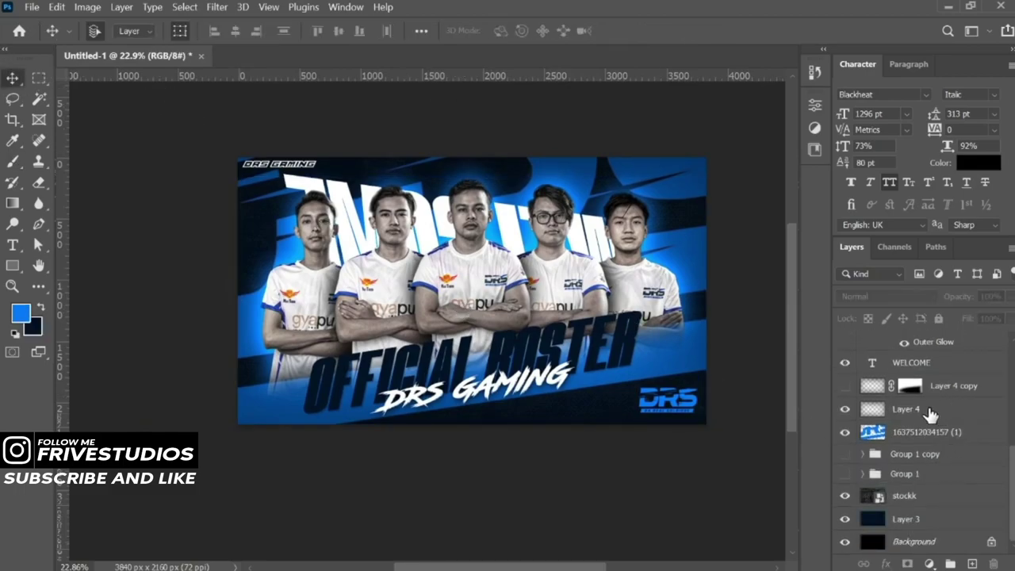
click(943, 387)
click(845, 386)
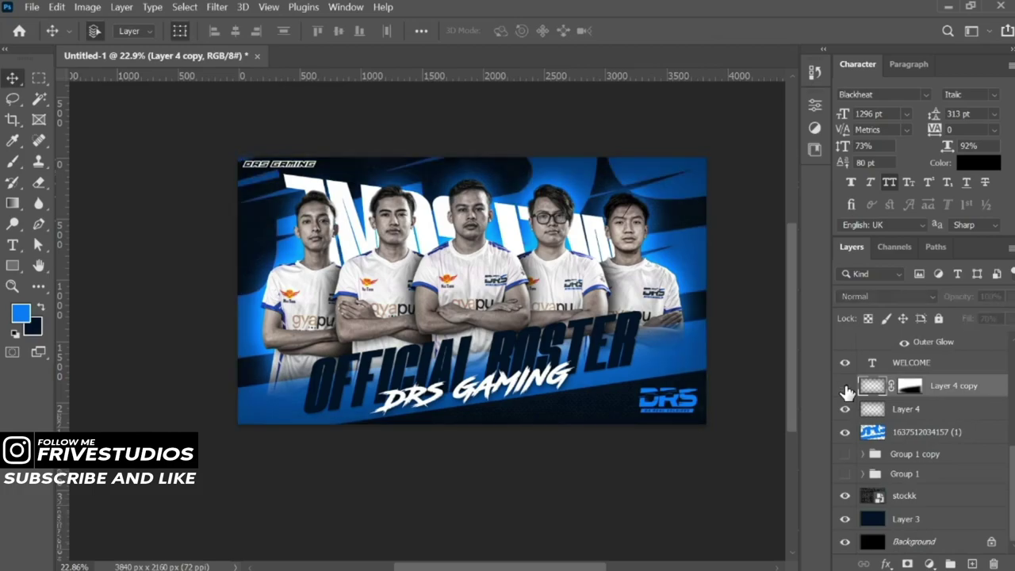
click(845, 386)
click(845, 387)
click(845, 386)
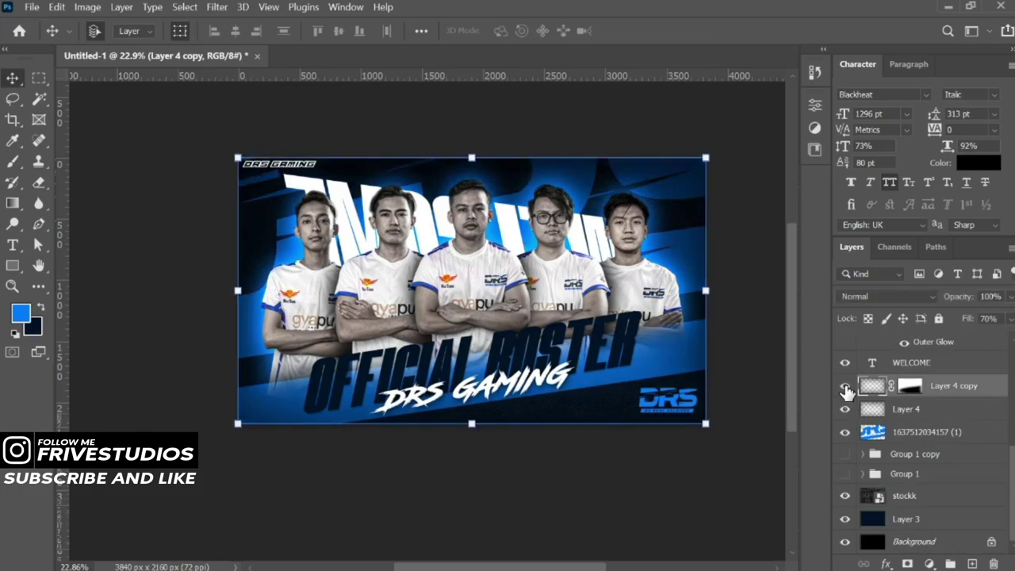
click(910, 389)
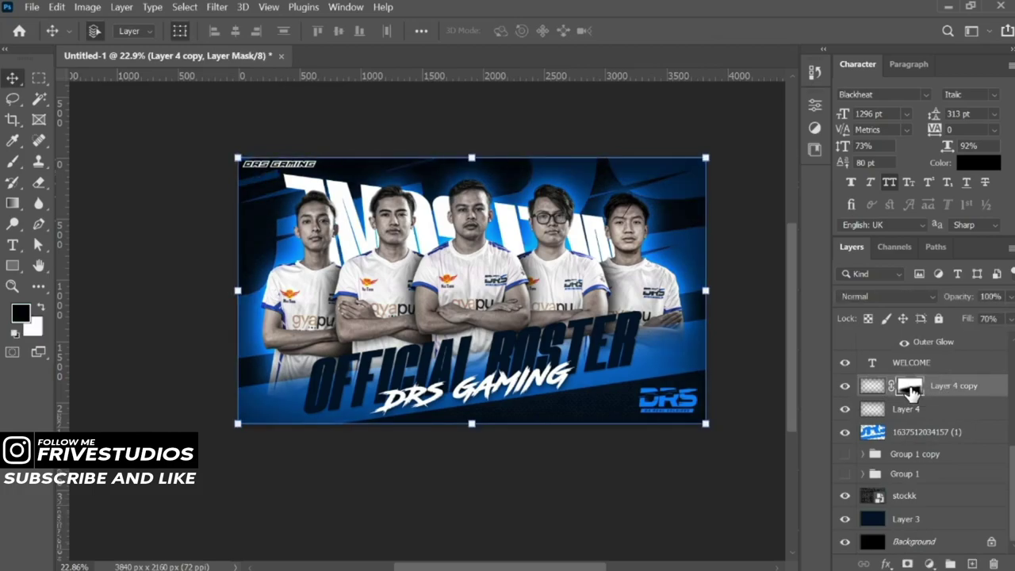
key(ctrl+BackSpace)
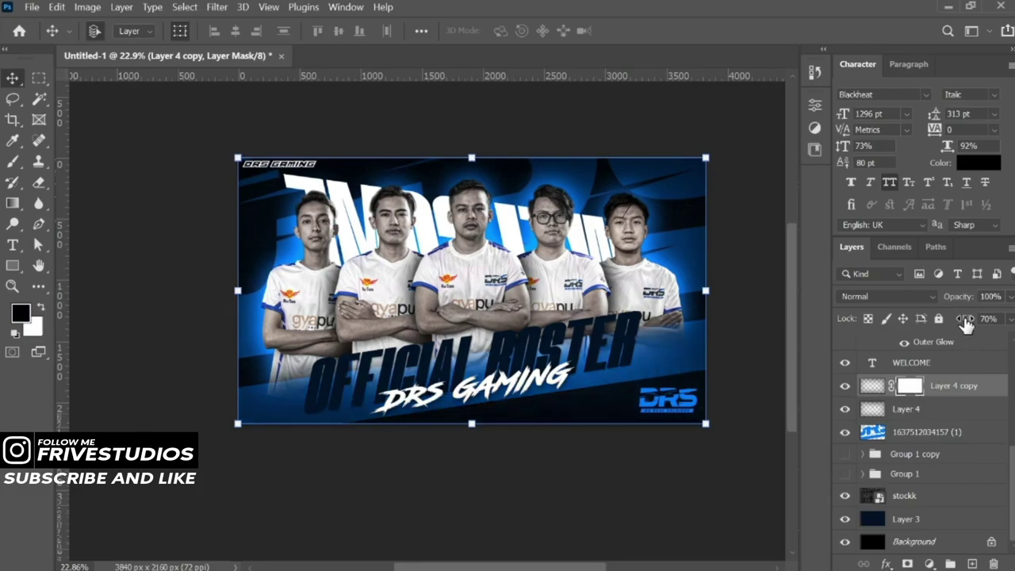
drag(964, 319, 913, 339)
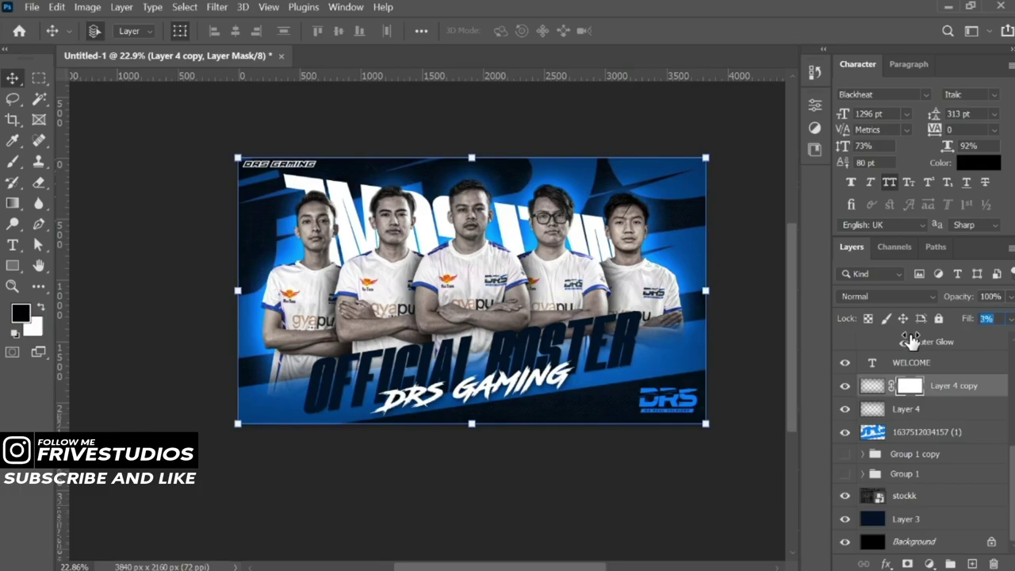
- Nudge the WELCOME headline down three steps and commit its resize
click(555, 298)
scroll(555, 297, up, 1)
scroll(555, 297, up, 1)
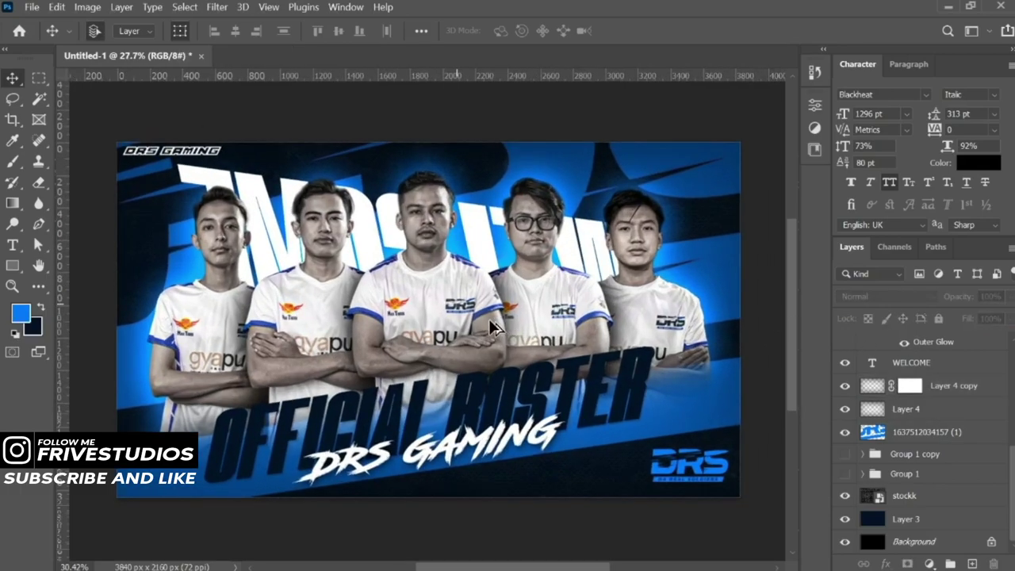
scroll(488, 293, left, 1)
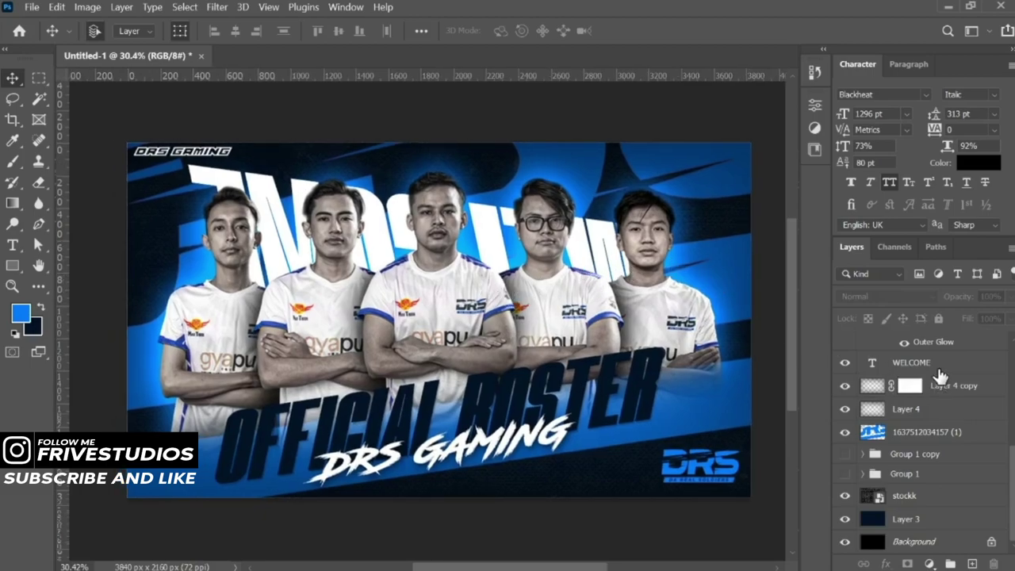
click(587, 297)
key(shift+Down)
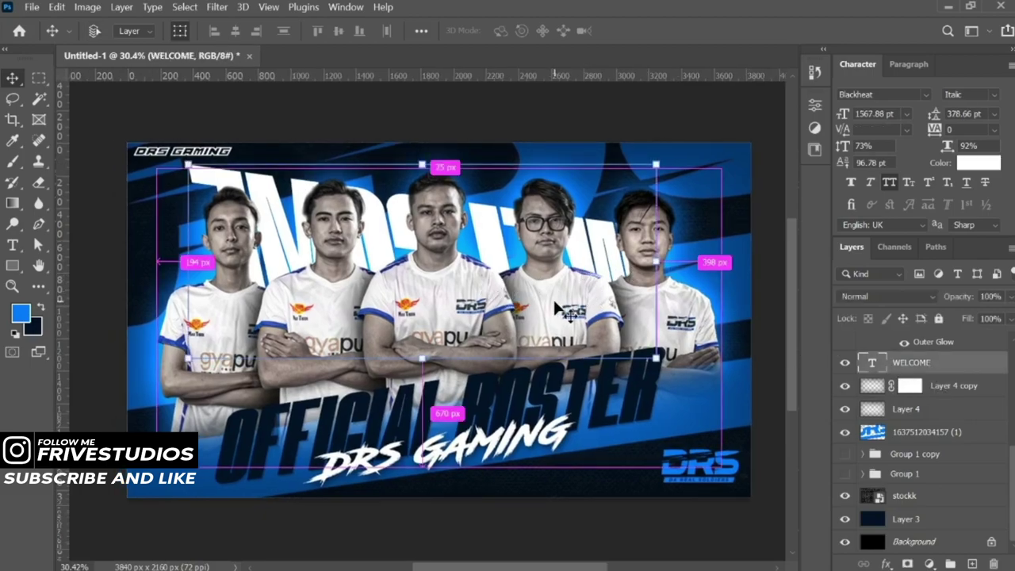
key(shift+Down)
key(shift+Down)
key(shift+Down)
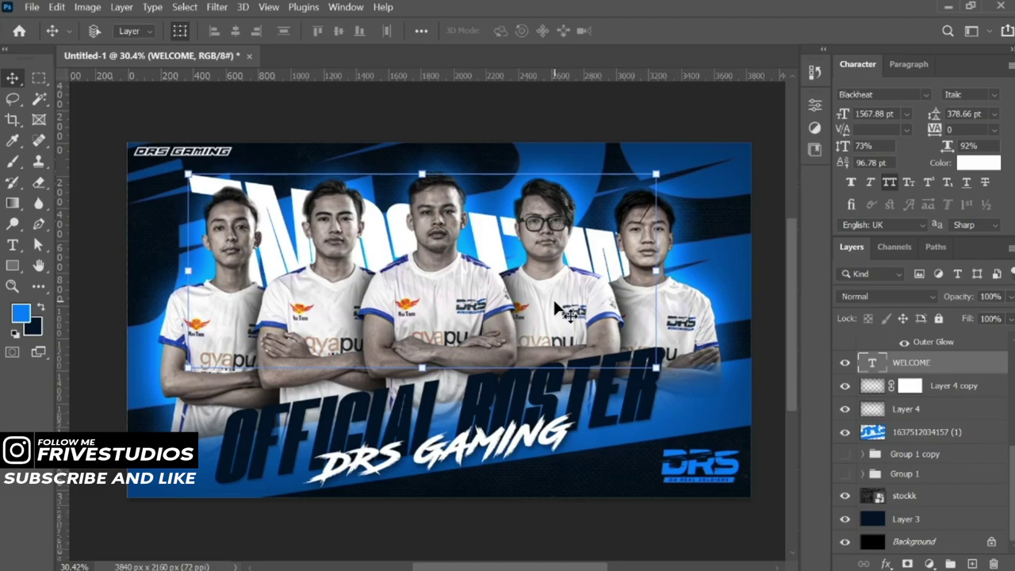
key(shift+Down)
key(shift+Down)
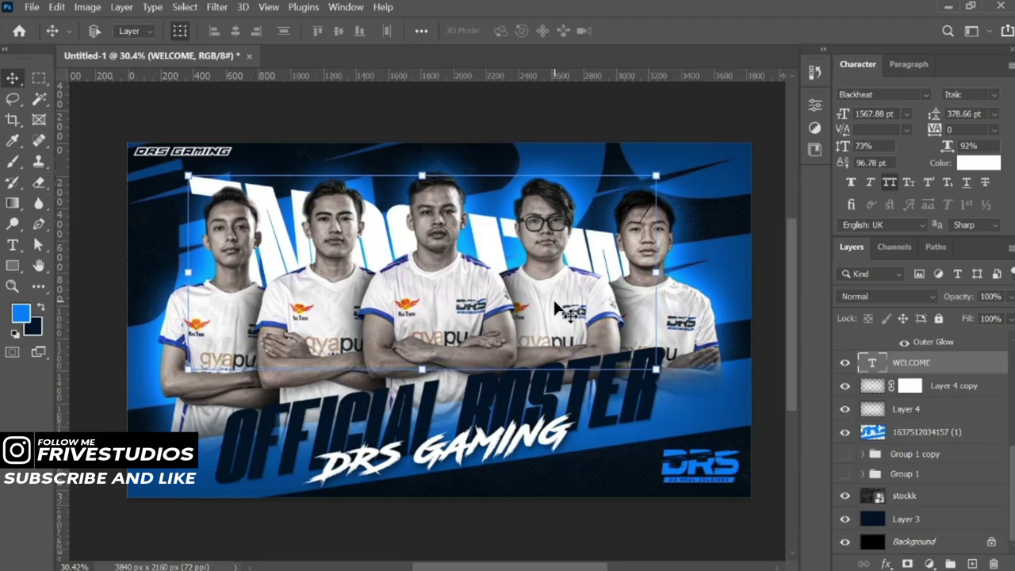
key(ctrl+h)
click(587, 129)
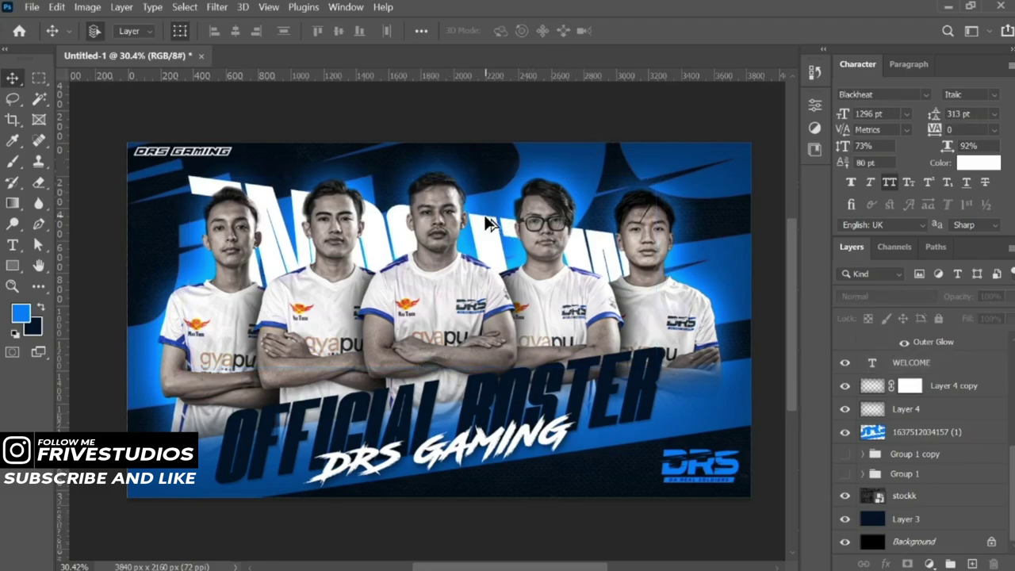
scroll(487, 222, down, 3)
scroll(502, 299, up, 3)
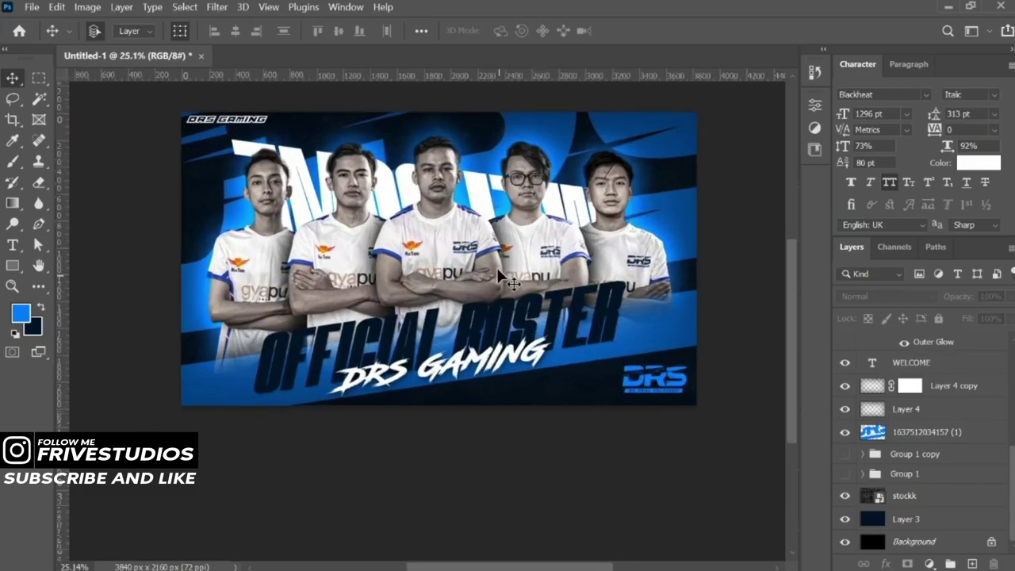
- Select the Layer 4 copy layer and zoom toward the DRS logo
click(940, 366)
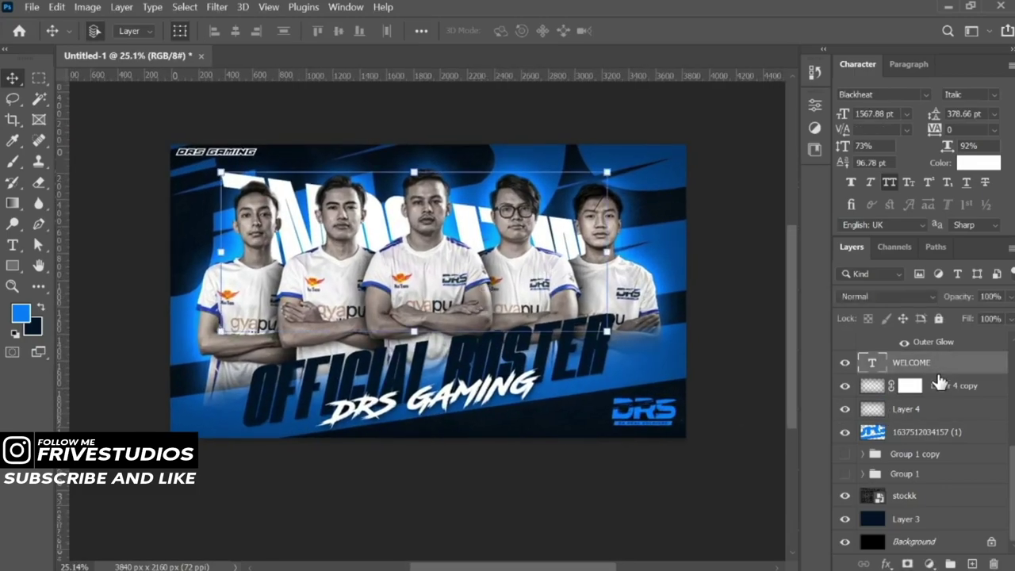
click(739, 316)
click(655, 419)
scroll(655, 421, up, 2)
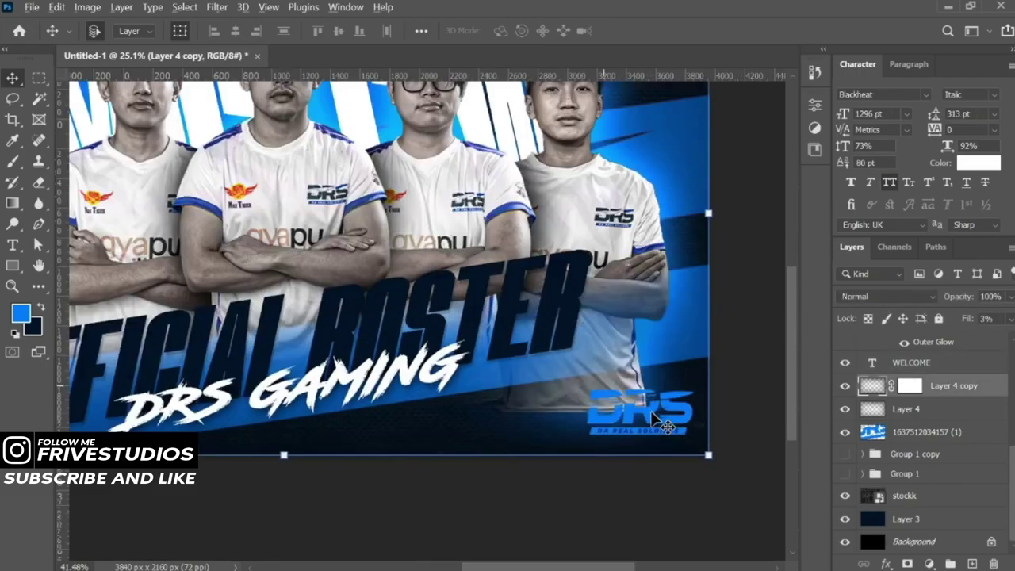
- Select Layer 5 with the DRS logo and toggle its visibility to check it
scroll(920, 428, up, 4)
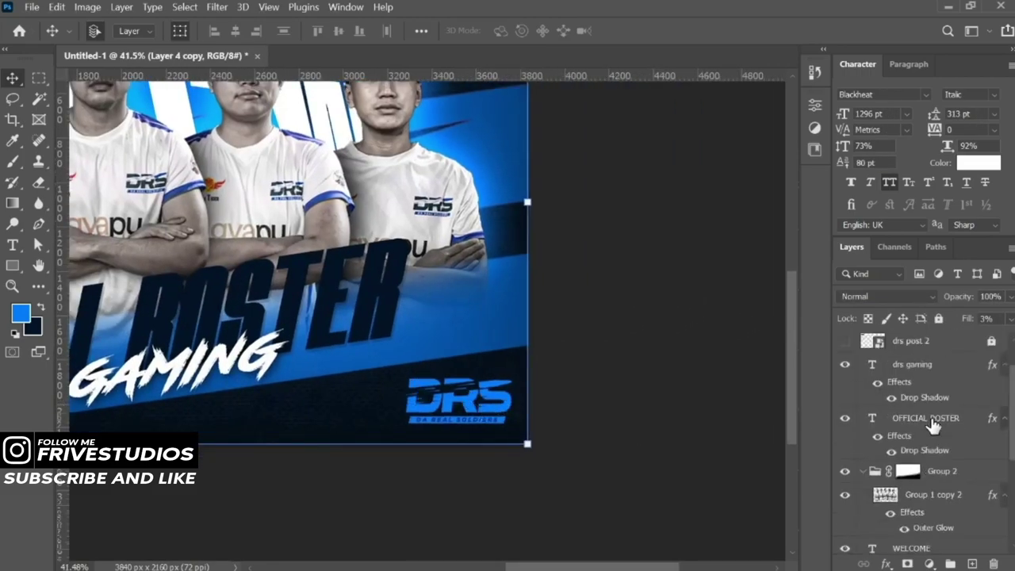
scroll(935, 426, up, 2)
click(970, 347)
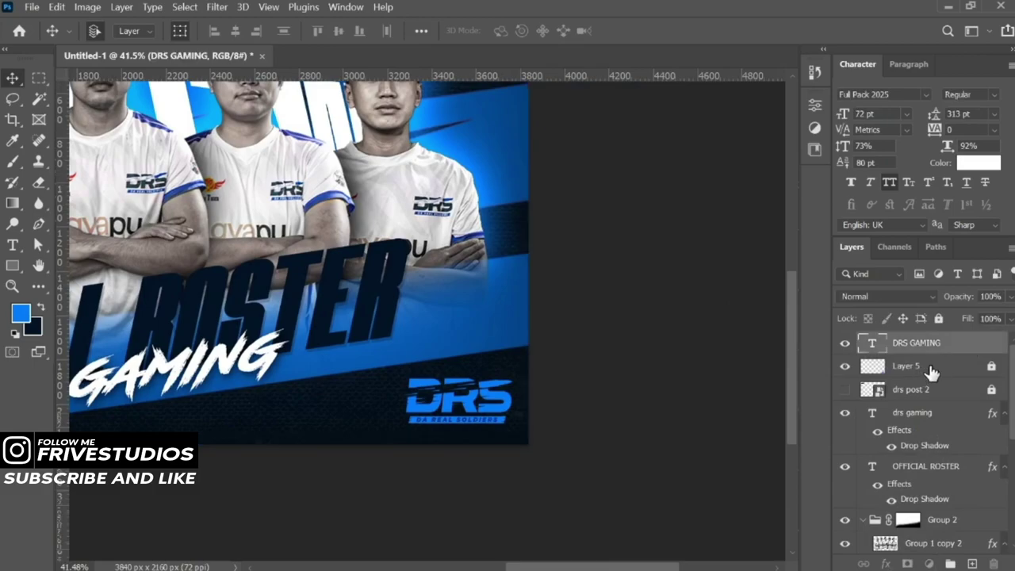
click(932, 368)
click(991, 366)
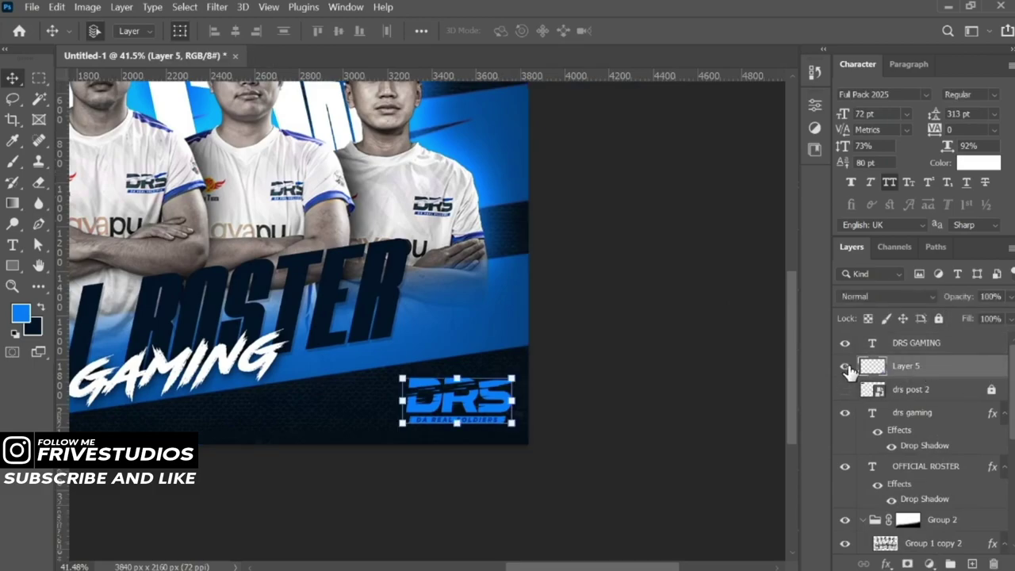
click(845, 367)
click(845, 366)
- Add a new layer clipped to Layer 5 and fill a marquee over the logo white
scroll(490, 329, down, 3)
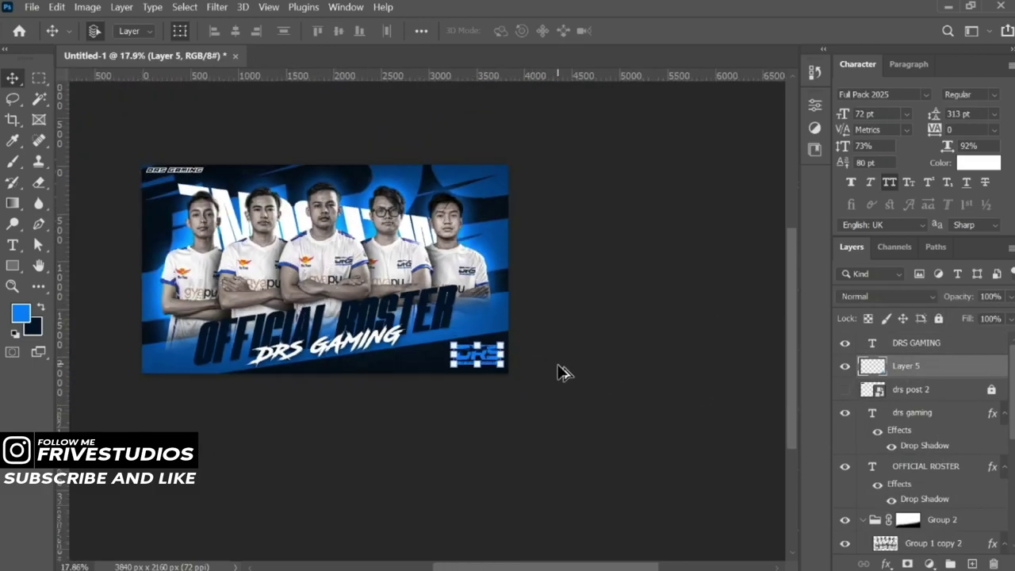
scroll(476, 355, up, 2)
scroll(440, 351, up, 2)
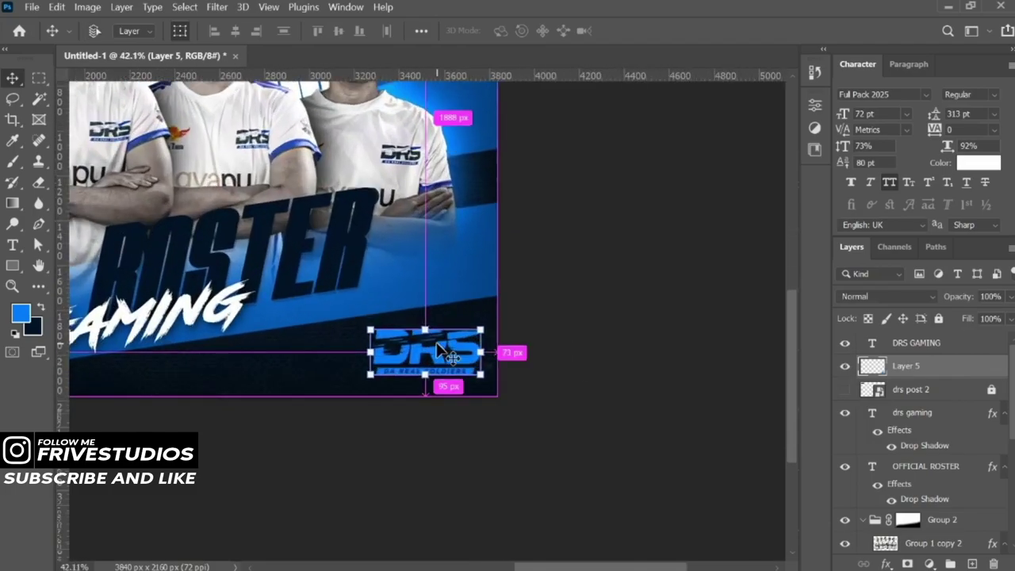
click(972, 564)
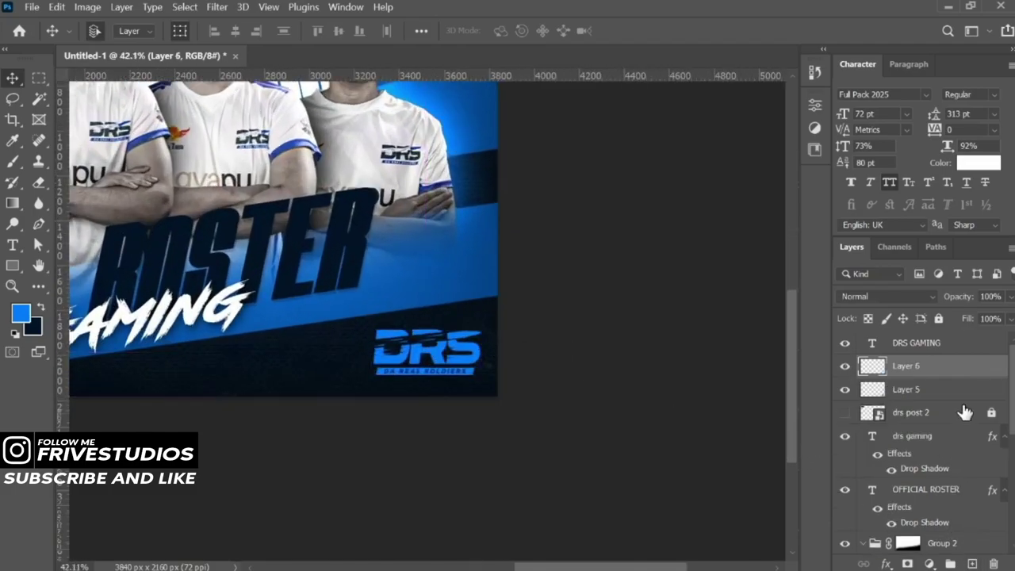
alt+click(979, 378)
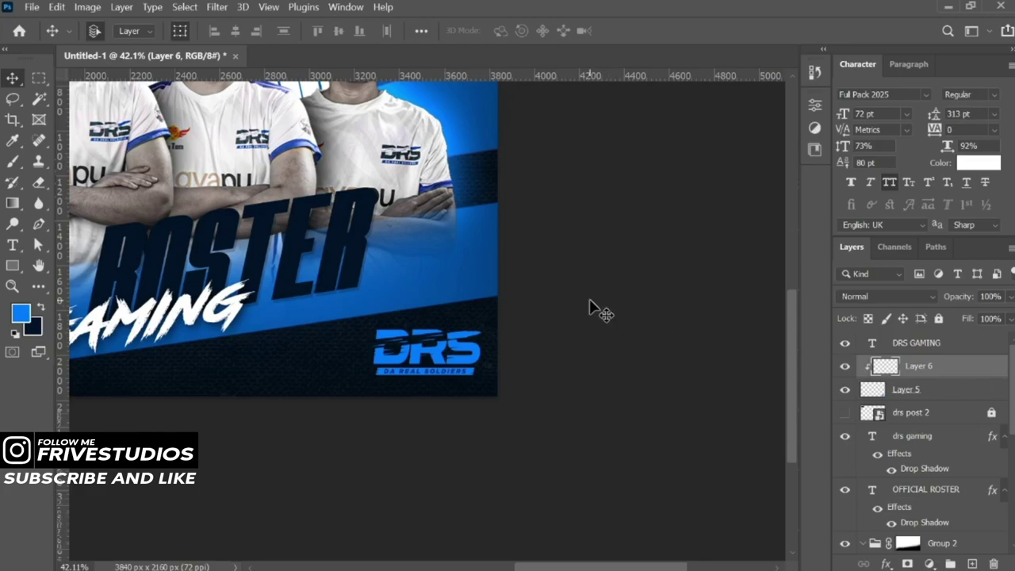
key(m)
key(d)
drag(321, 291, 552, 365)
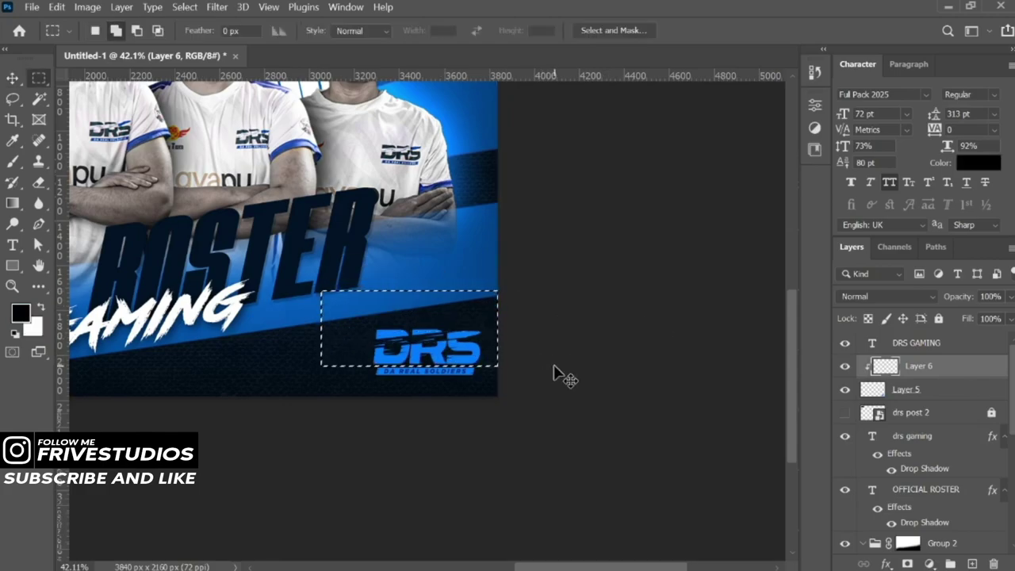
key(ctrl+d)
- Toggle the white overlay layer off and on to compare the logo
alt+scroll(560, 367, down, 3)
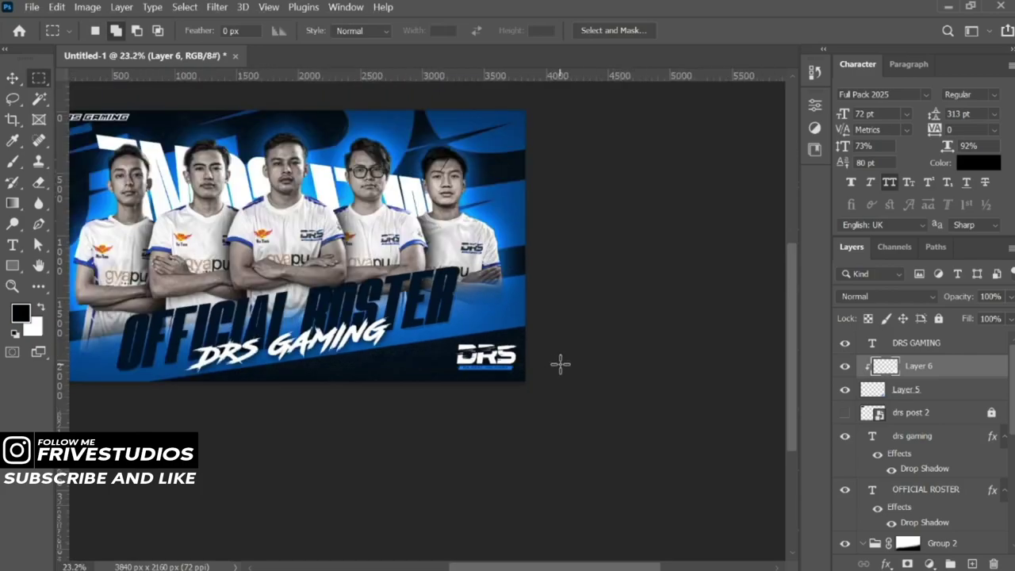
alt+scroll(560, 367, down, 1)
alt+scroll(464, 342, up, 1)
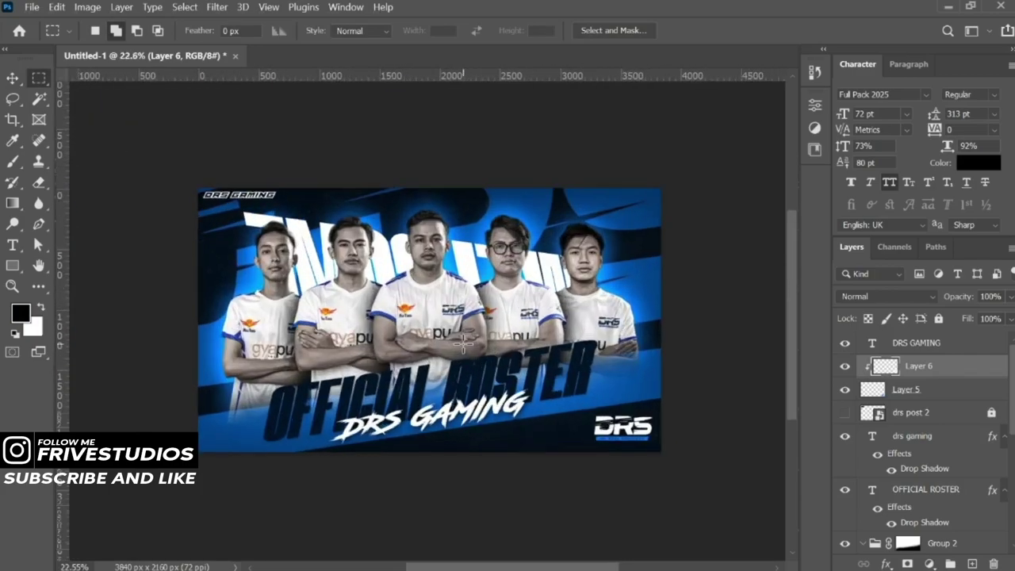
scroll(463, 343, up, 1)
mouse_move(529, 363)
mouse_down()
mouse_move(501, 358)
mouse_move(530, 364)
mouse_up()
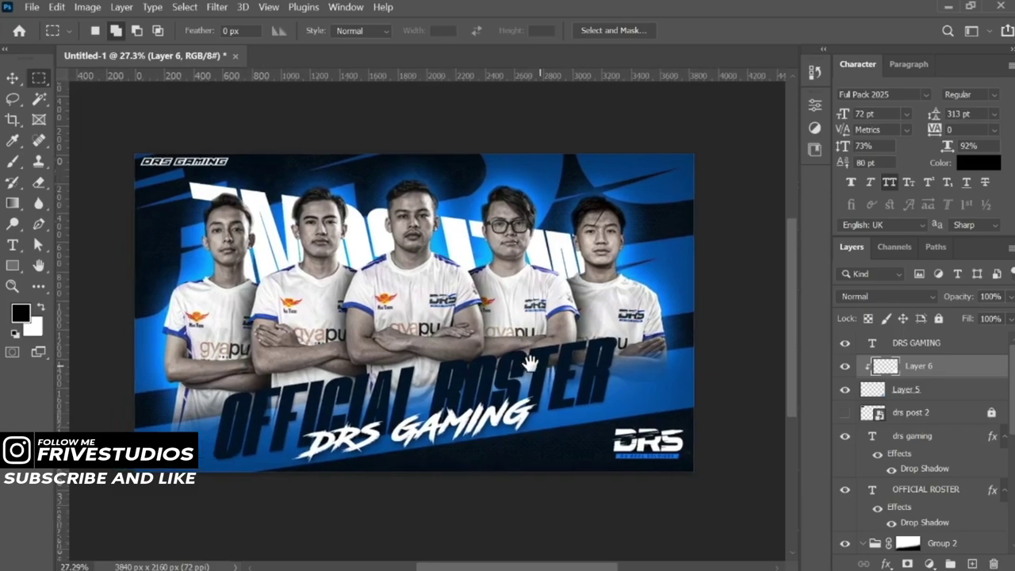
click(845, 368)
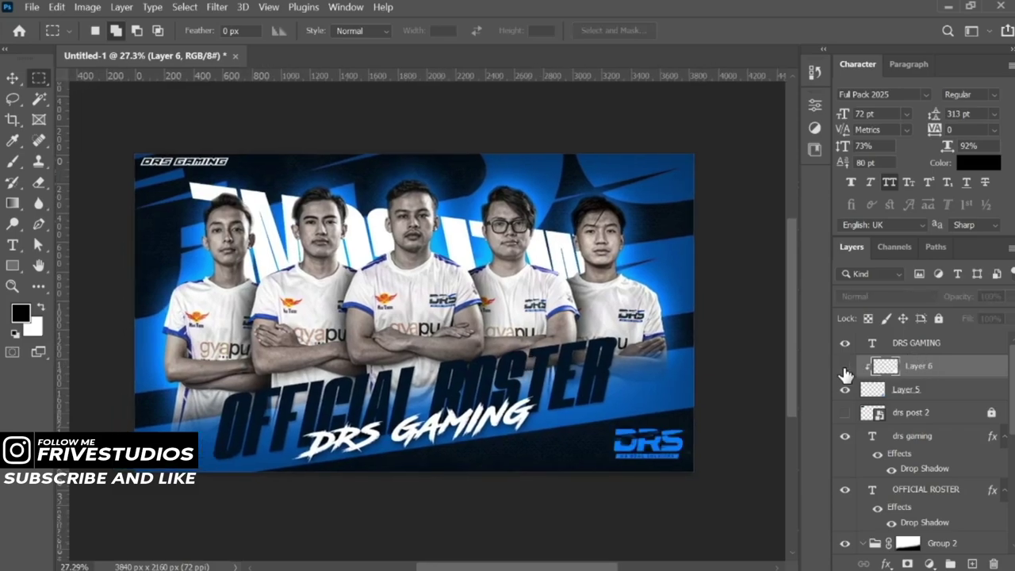
click(845, 368)
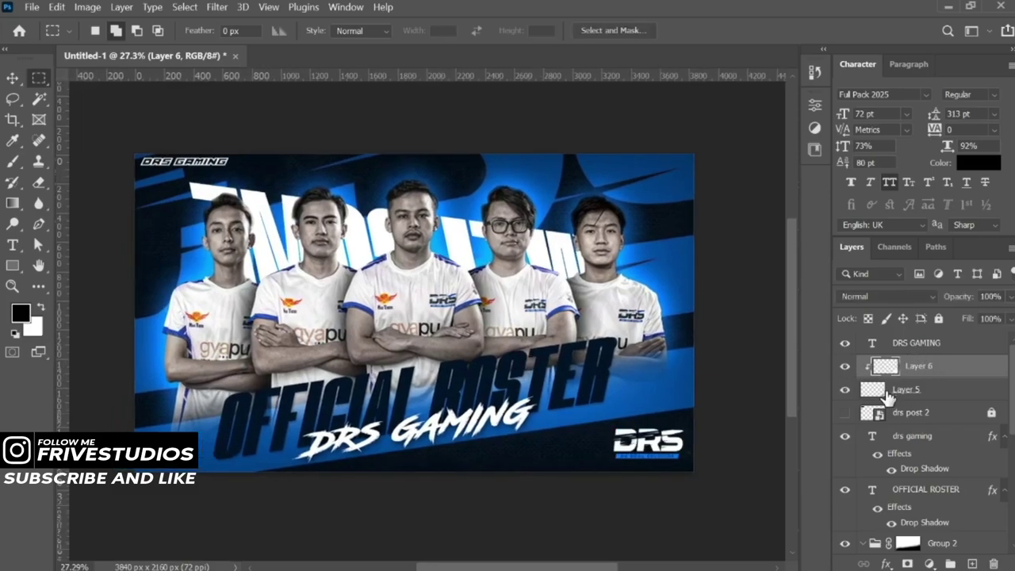
- Make Layer 5 visible and open Hue/Saturation on it with Ctrl+U
click(846, 389)
click(955, 391)
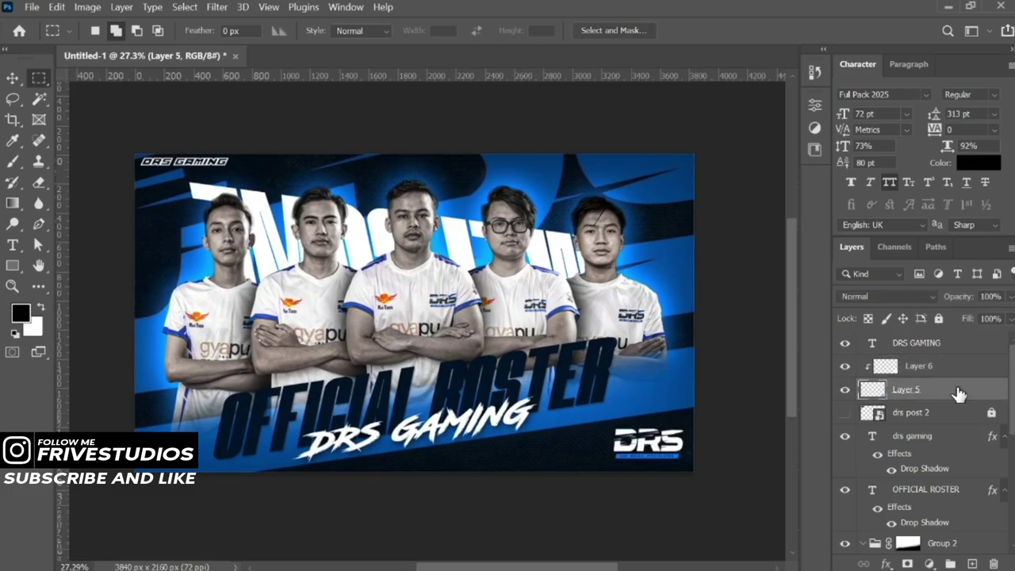
key(ctrl+u)
- Preview the logo at Lightness +100, then cancel the Hue/Saturation dialog
drag(766, 284, 887, 296)
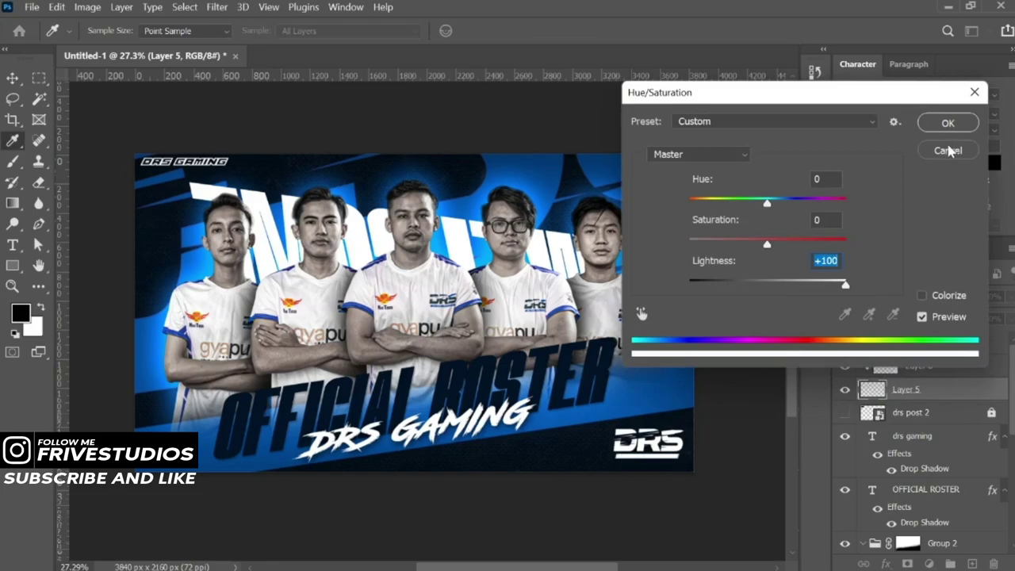
click(948, 150)
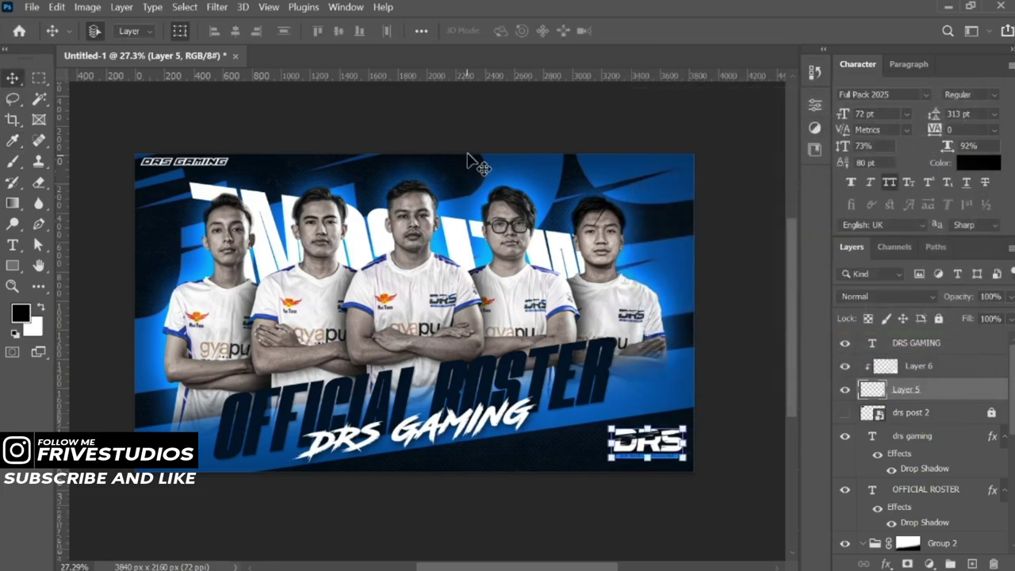
key(v)
- Hide all panels and toolbars and fit the whole banner to the window
scroll(428, 317, up, 1)
drag(402, 305, 420, 318)
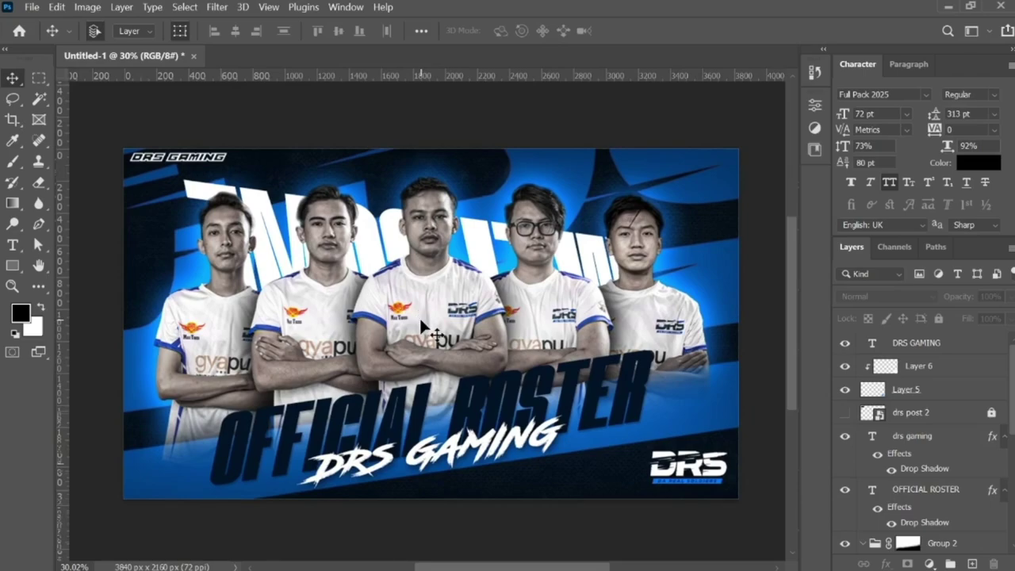
key(Tab)
key(ctrl+0)
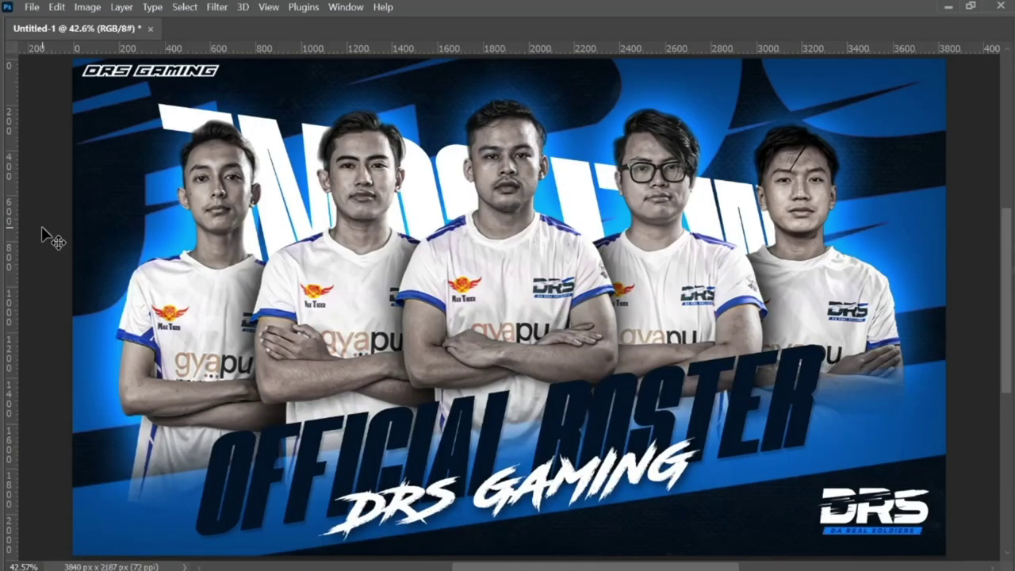